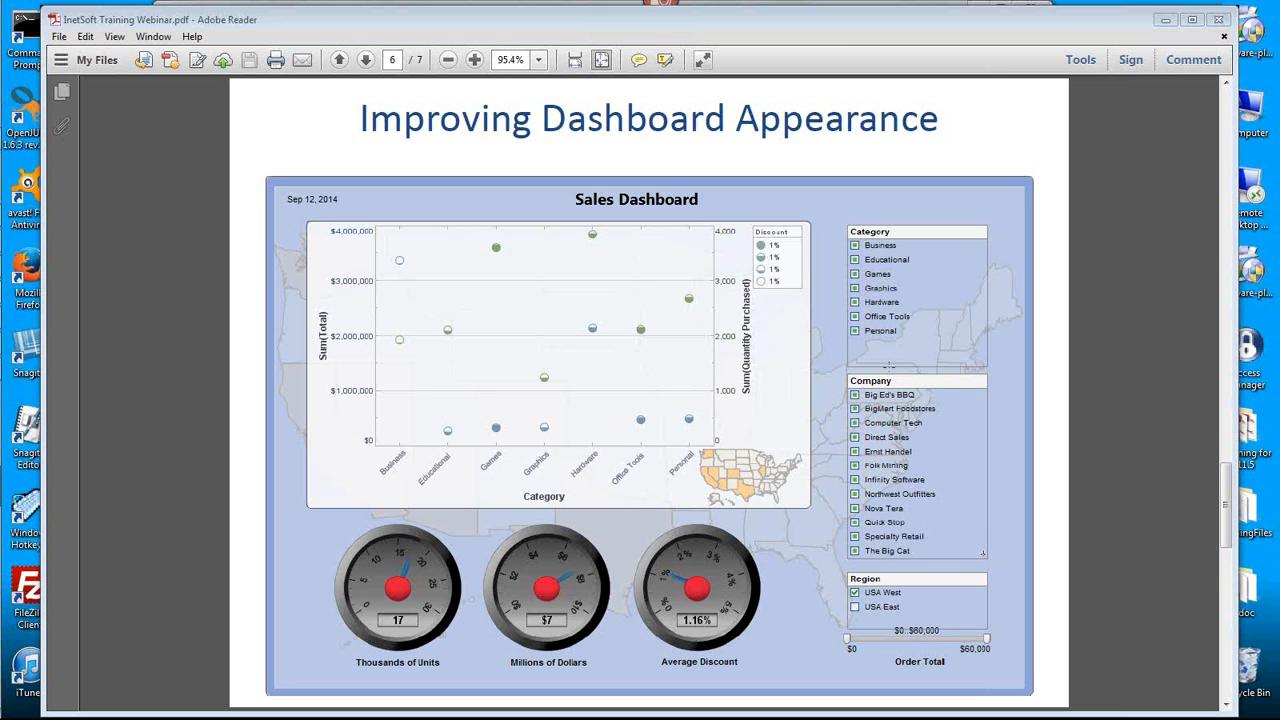
# - Switch to Visual Composer and preview the improvingDisplay viewsheet, closing the preview when done
pyautogui.moveTo(3, 305)
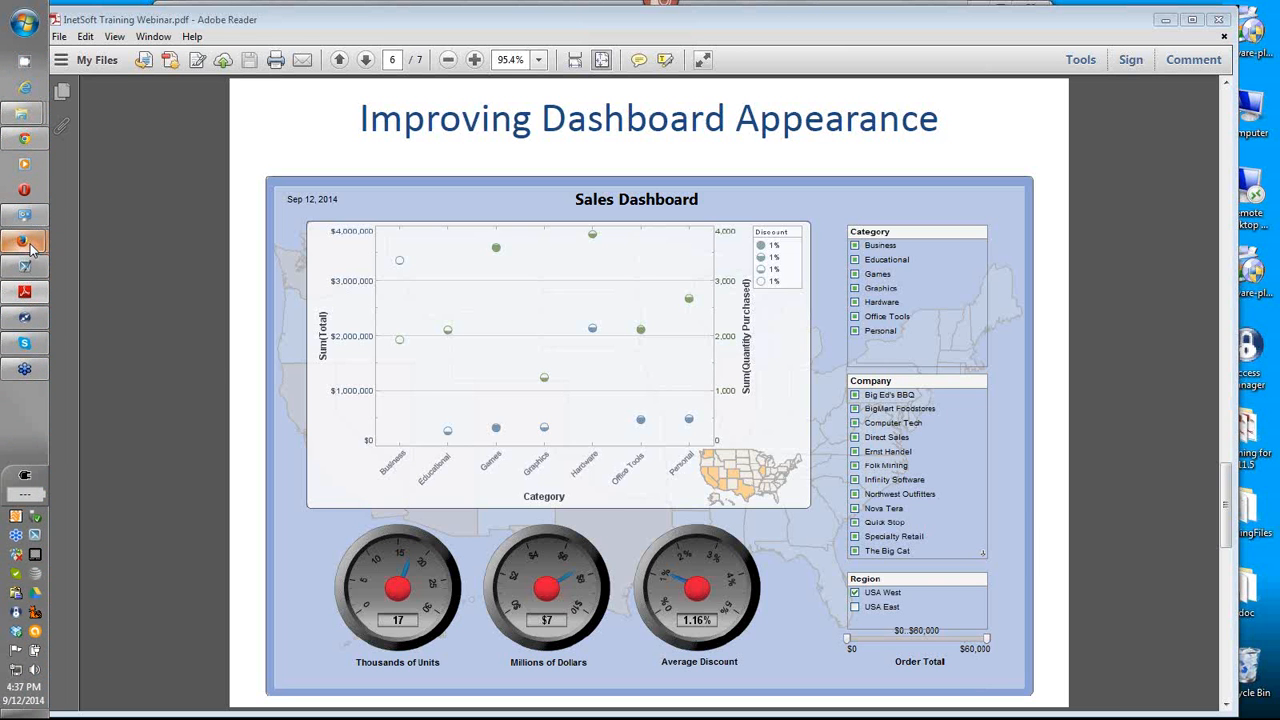
pyautogui.moveTo(24, 241)
pyautogui.click(143, 293)
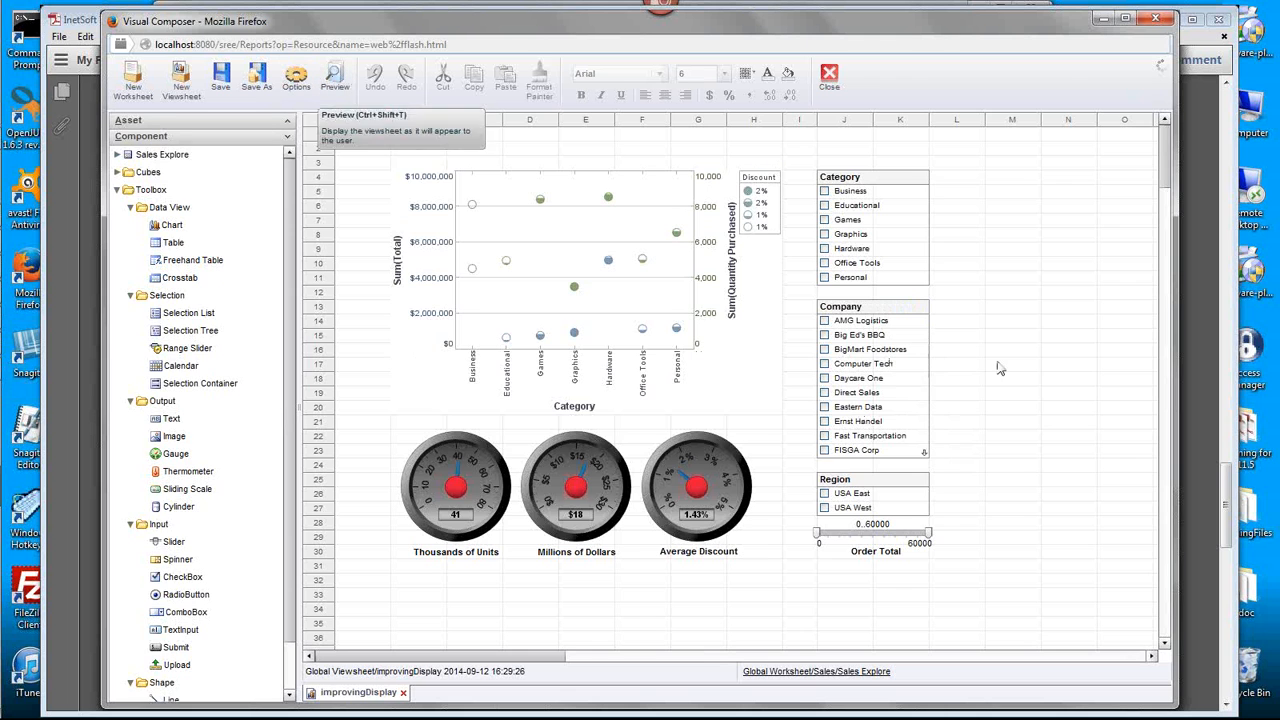
pyautogui.hotkey('ctrl', 'shift', 't')
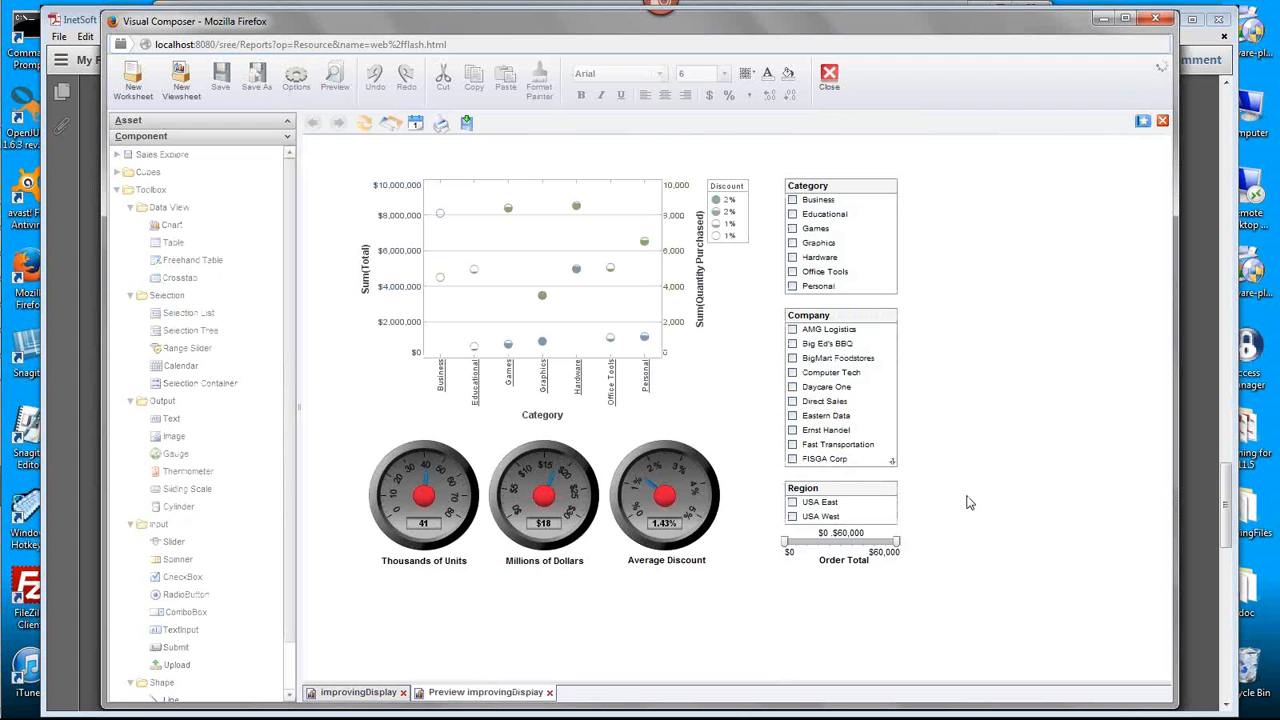
pyautogui.moveTo(620, 495)
pyautogui.moveTo(658, 543)
pyautogui.click(550, 693)
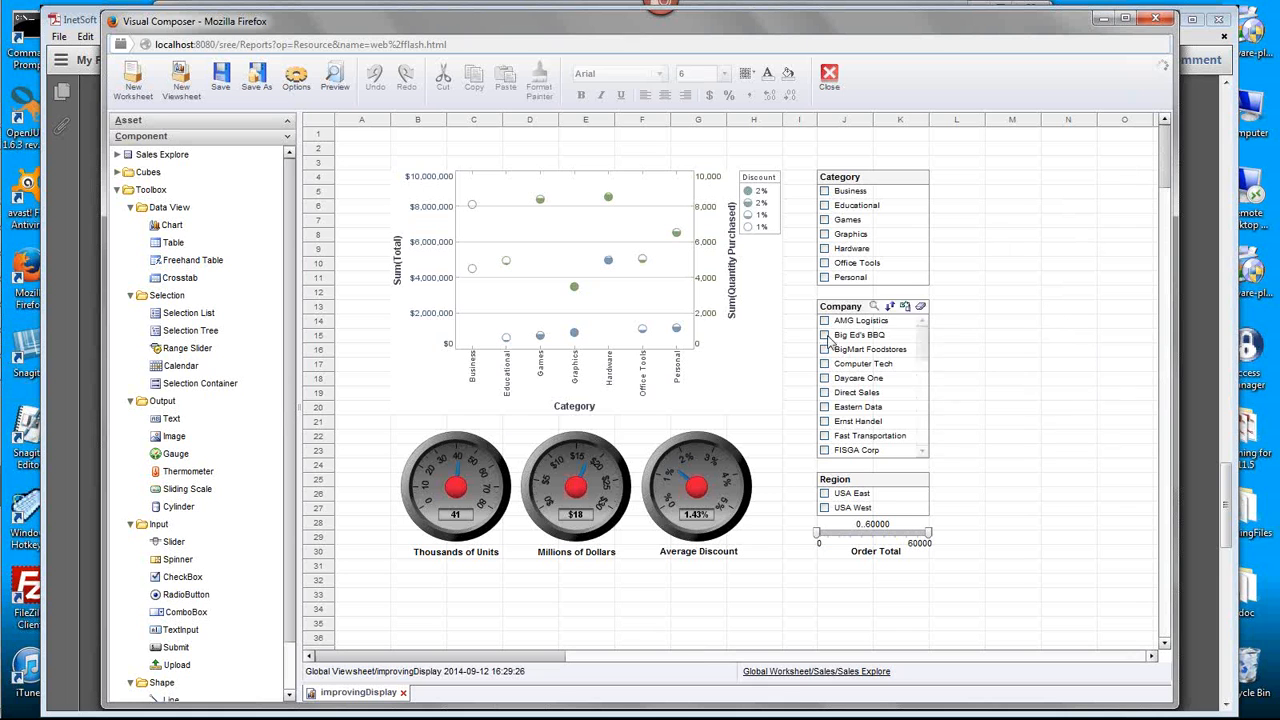
# - Add the Sales data as a table below the gauges at row 33 and extend it down to row 40
pyautogui.click(718, 376)
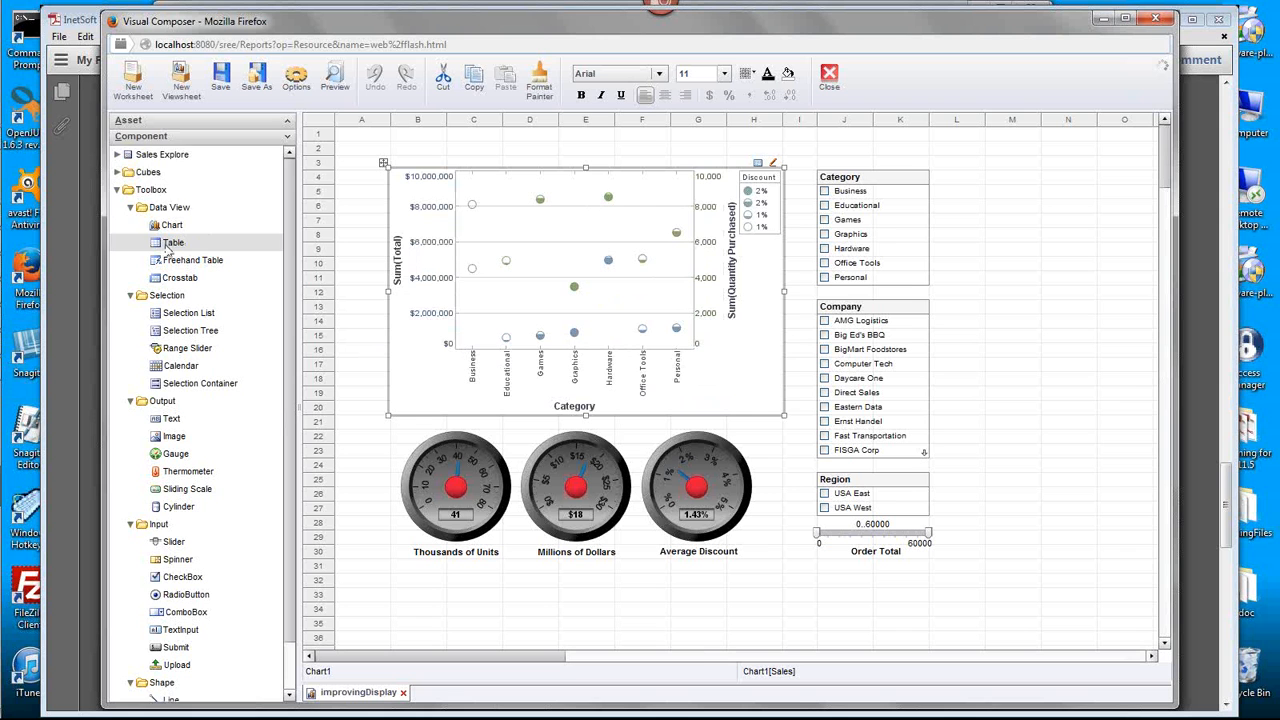
pyautogui.click(118, 155)
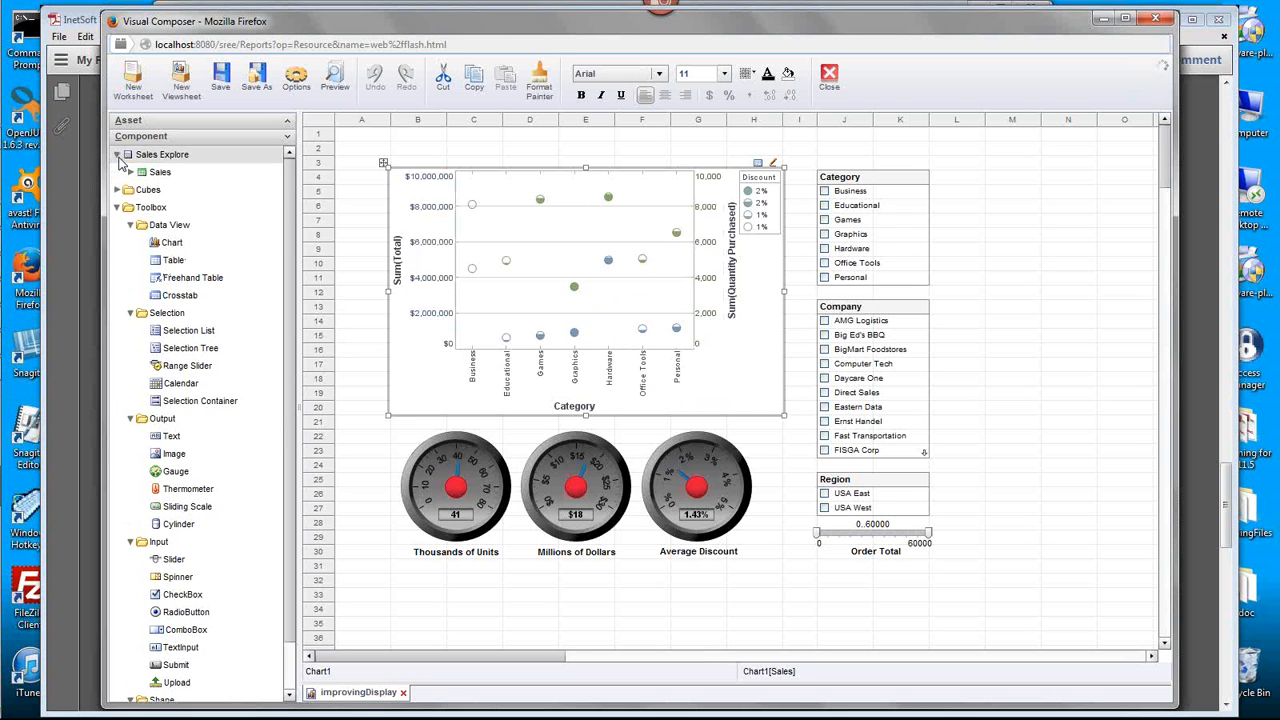
pyautogui.click(131, 172)
pyautogui.moveTo(155, 172); pyautogui.dragTo(437, 598)
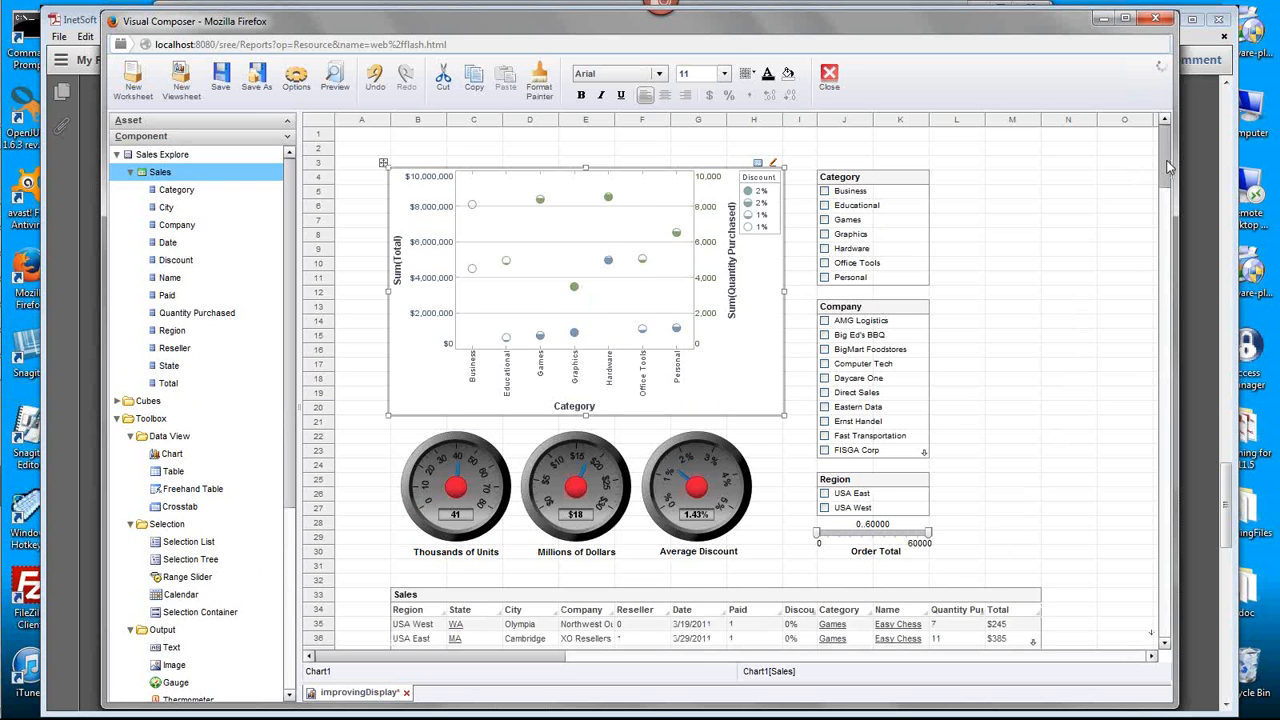
pyautogui.scroll(-3, 1168, 170)
pyautogui.click(733, 505)
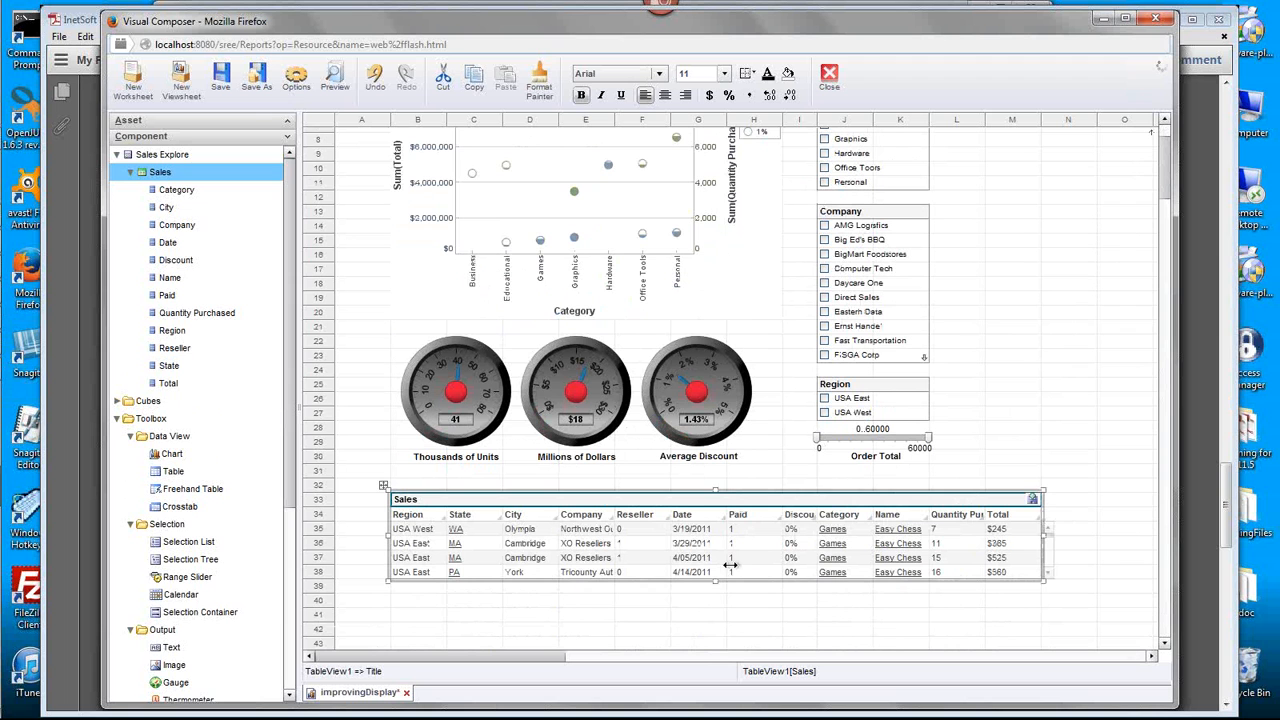
pyautogui.moveTo(716, 580); pyautogui.dragTo(716, 609)
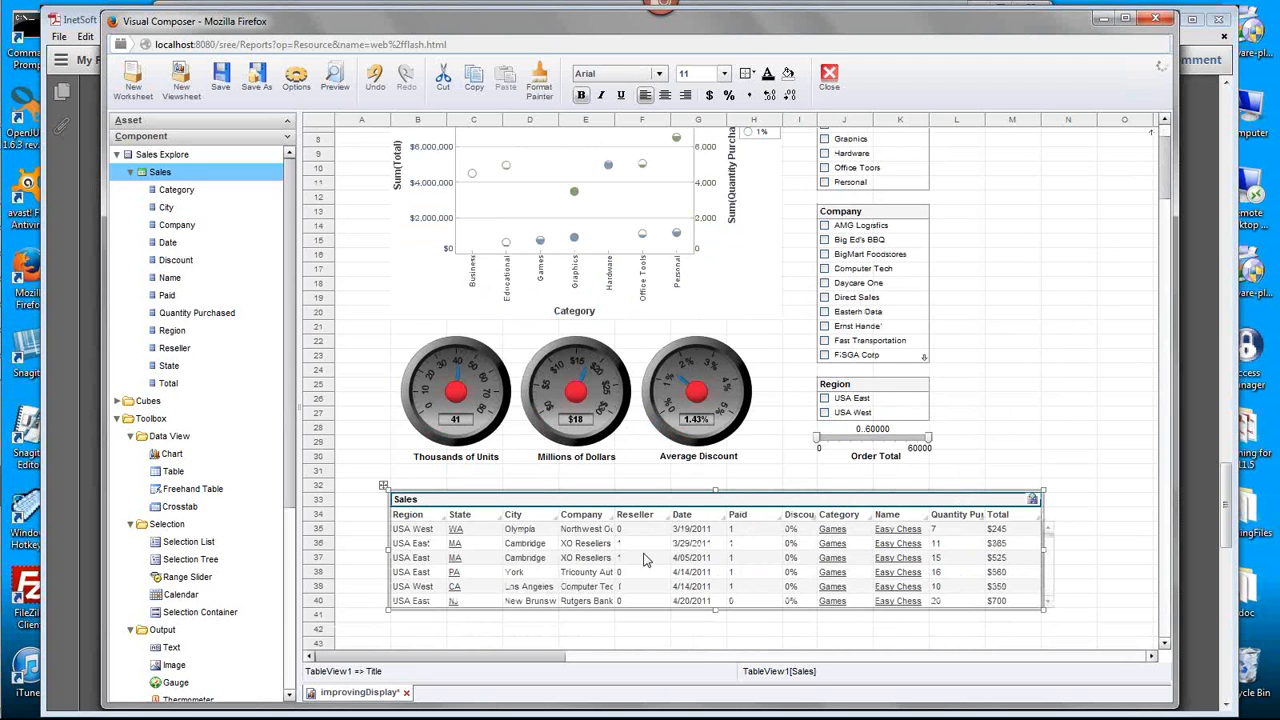
# - Delete the Reseller, Paid, Category, Total and Quantity Purchased columns from the Sales table
pyautogui.rightClick(641, 523)
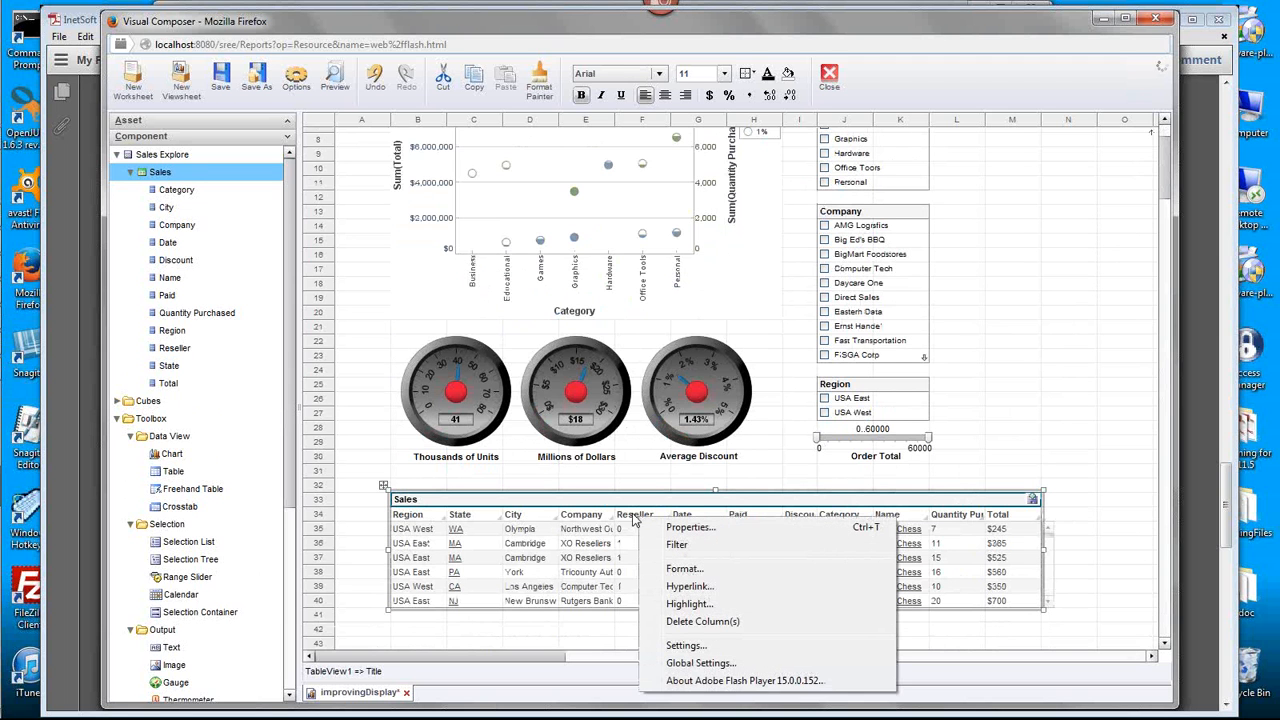
pyautogui.click(695, 621)
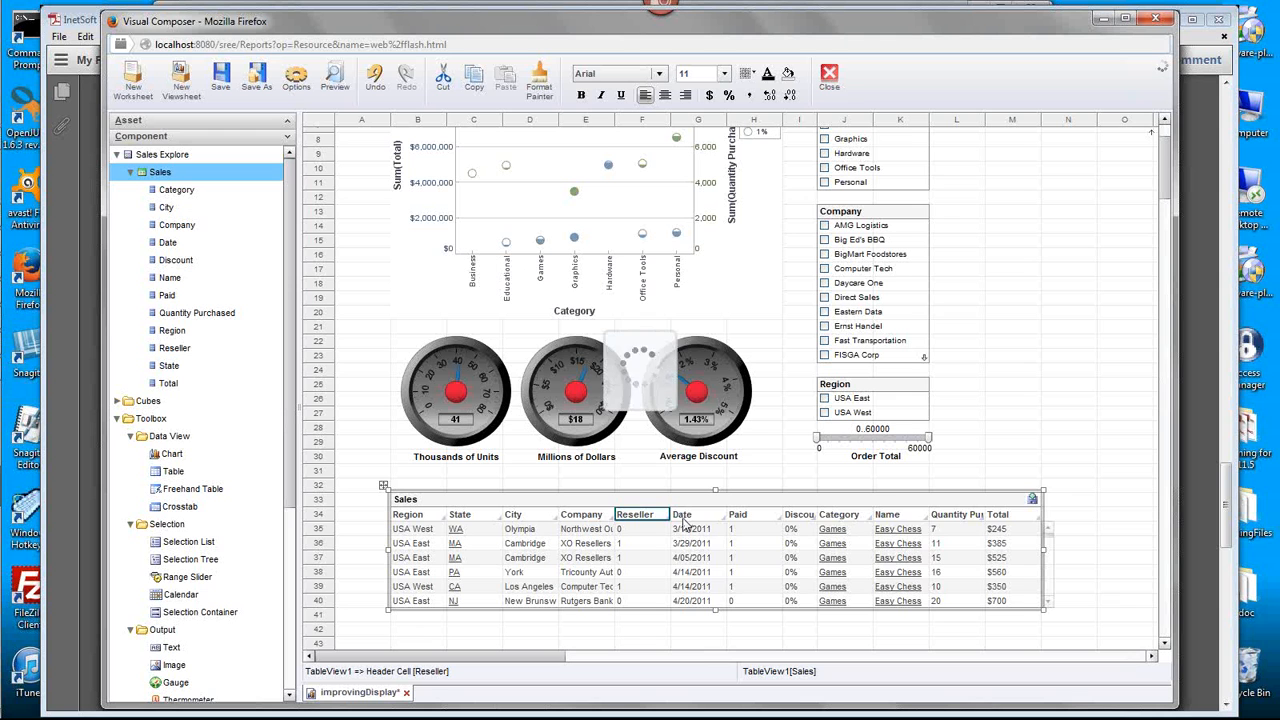
pyautogui.rightClick(695, 519)
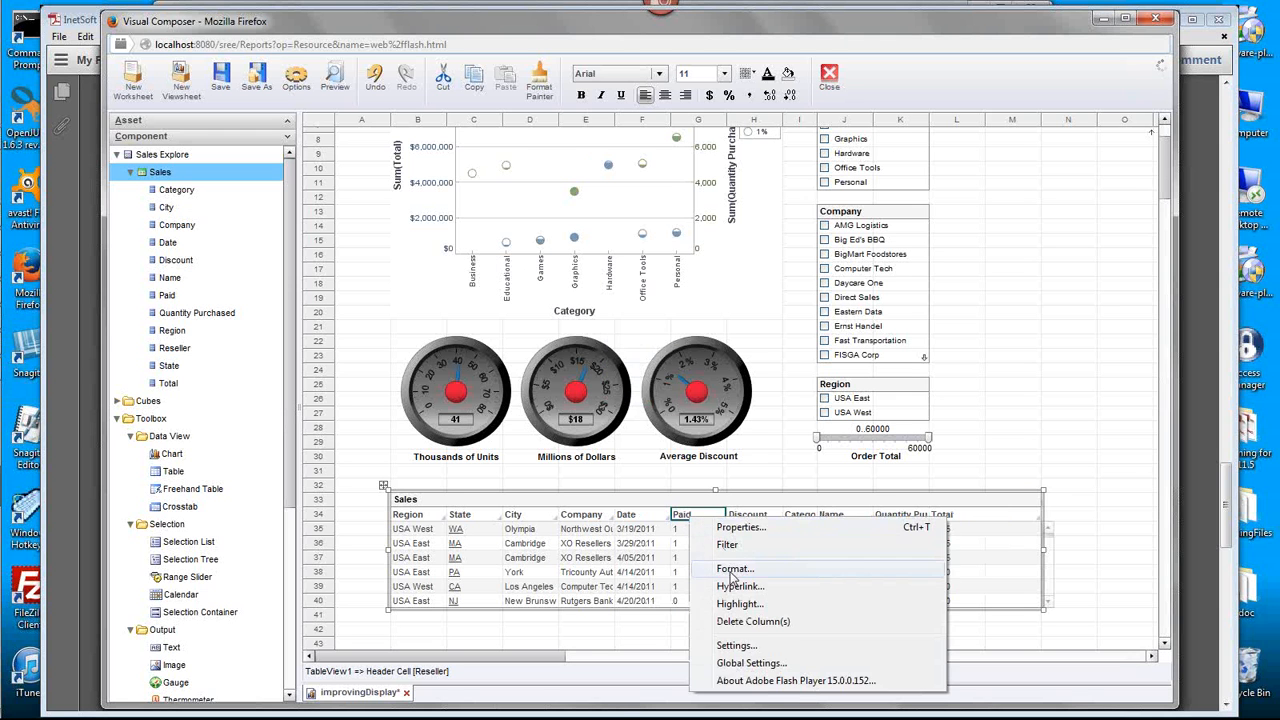
pyautogui.click(741, 621)
pyautogui.rightClick(754, 517)
pyautogui.click(770, 620)
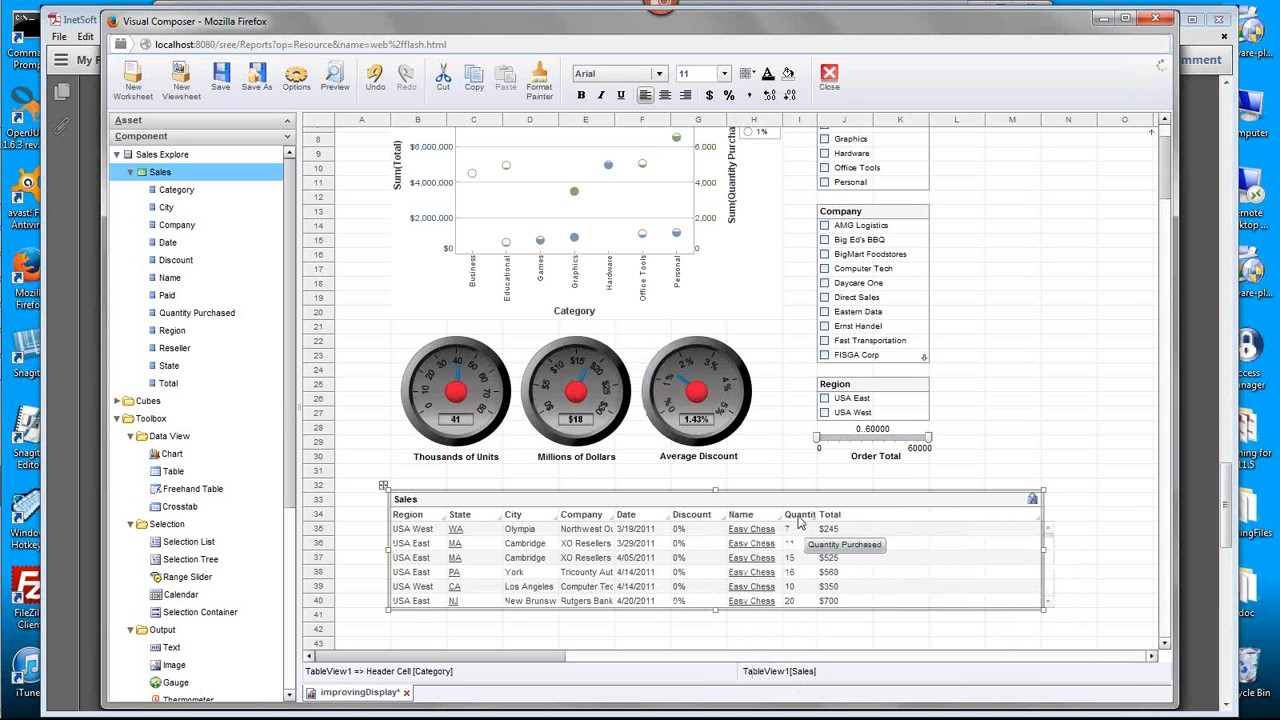
pyautogui.rightClick(852, 515)
pyautogui.click(893, 621)
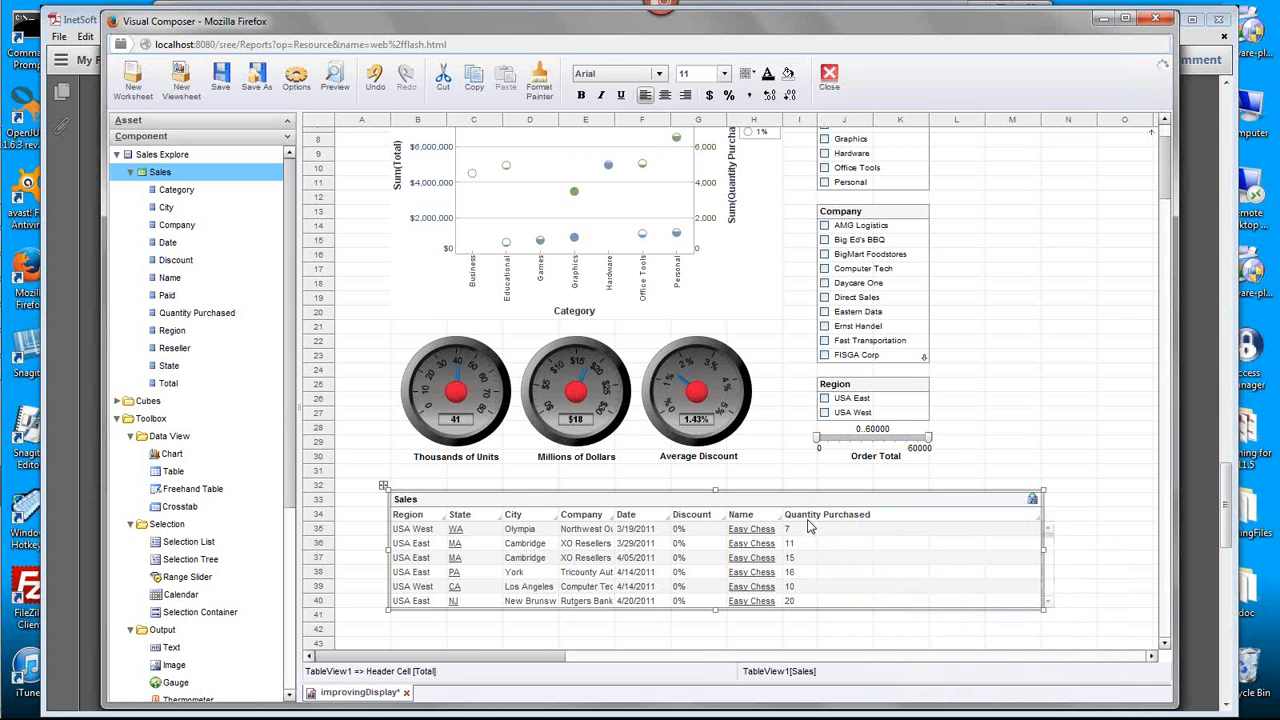
pyautogui.rightClick(820, 515)
pyautogui.click(880, 621)
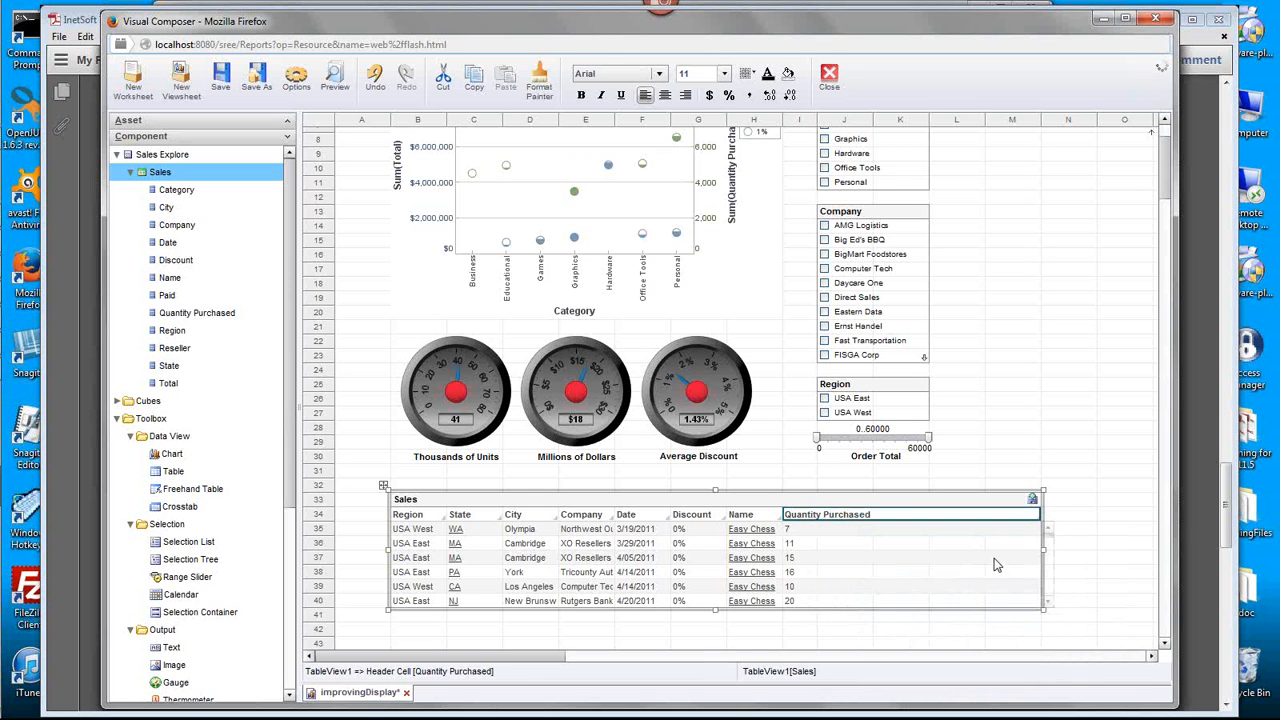
# - Narrow the Sales table to the chart's width, ending at column H, and extend it down to row 47
pyautogui.moveTo(1044, 551); pyautogui.dragTo(785, 574)
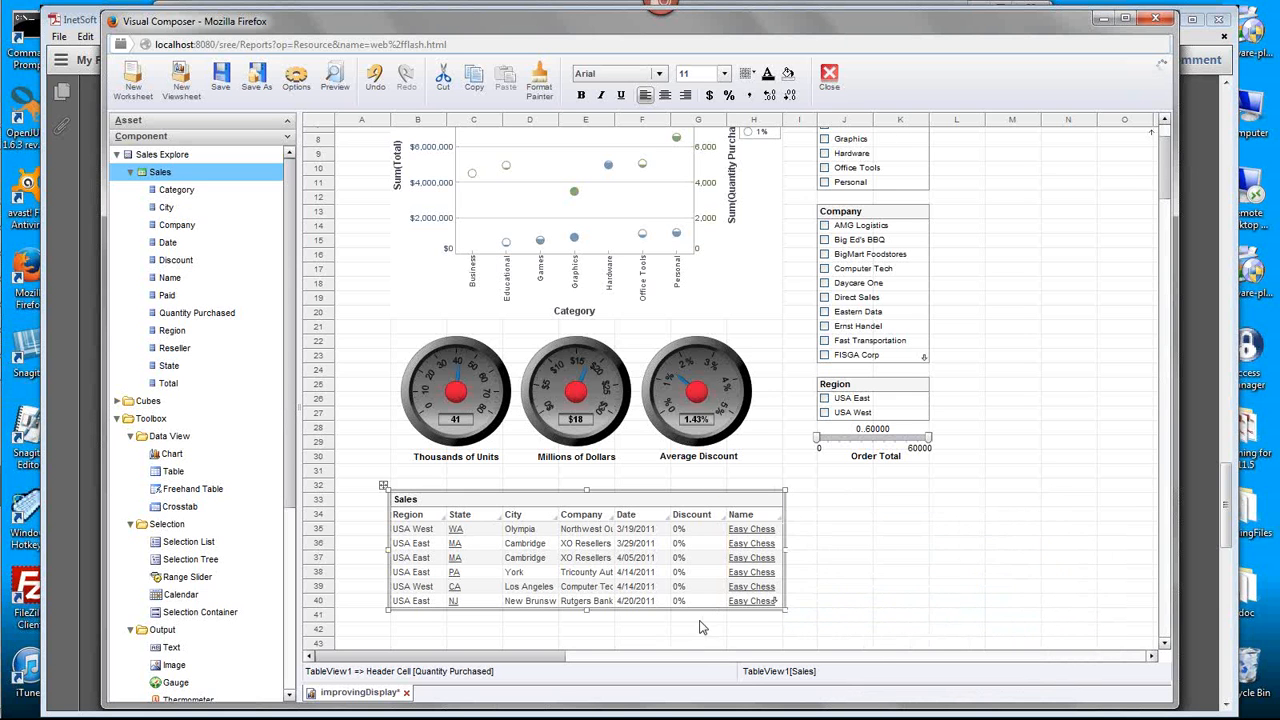
pyautogui.moveTo(1165, 186); pyautogui.dragTo(1165, 208)
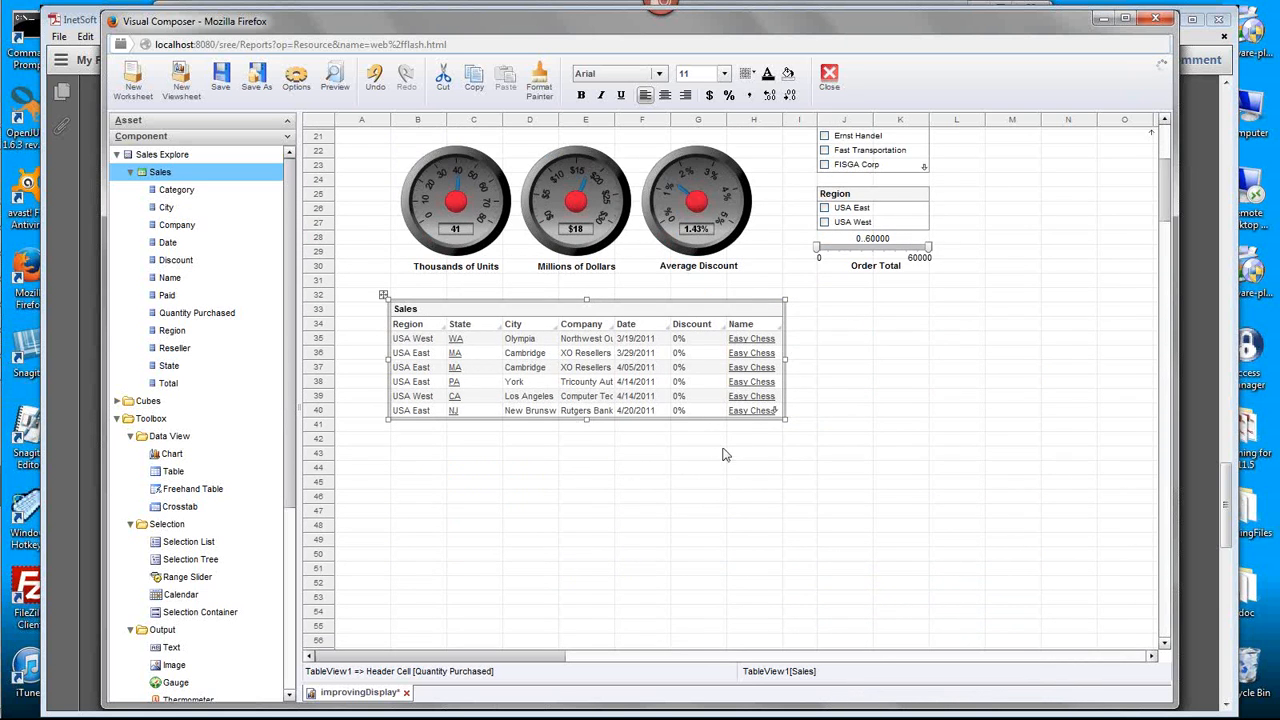
pyautogui.moveTo(586, 420); pyautogui.dragTo(588, 520)
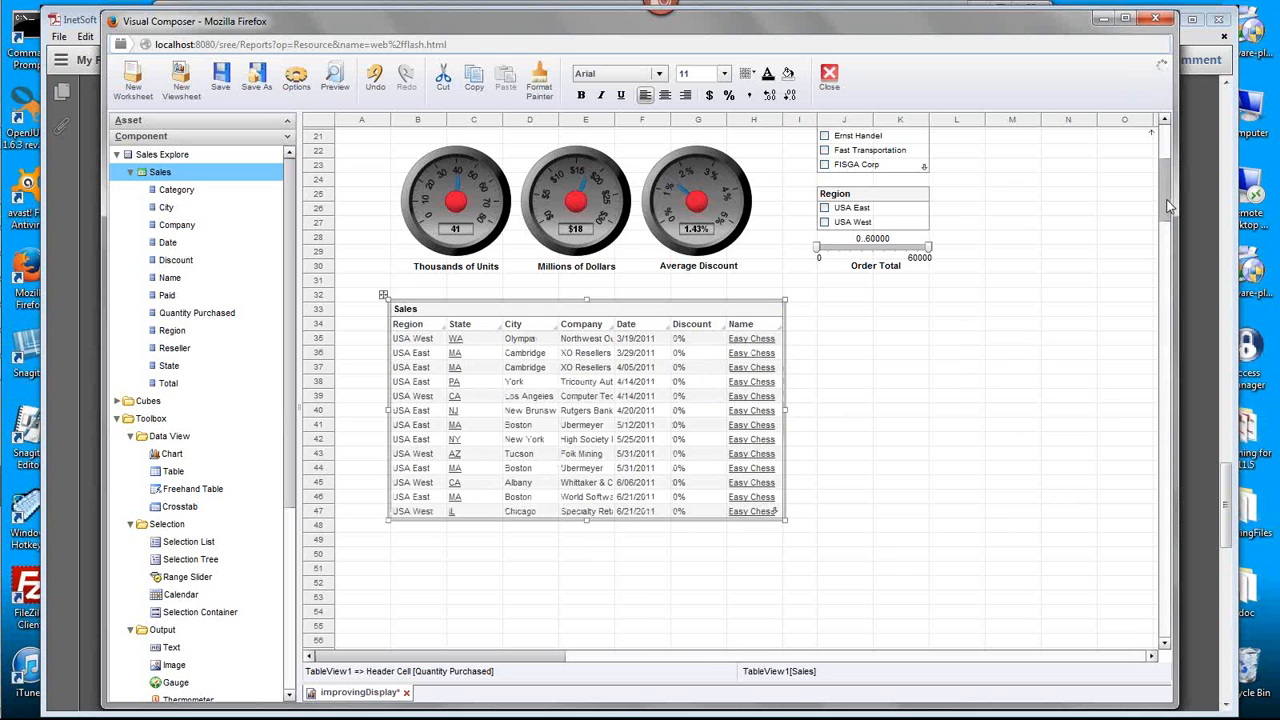
pyautogui.moveTo(1166, 205); pyautogui.dragTo(1152, 150)
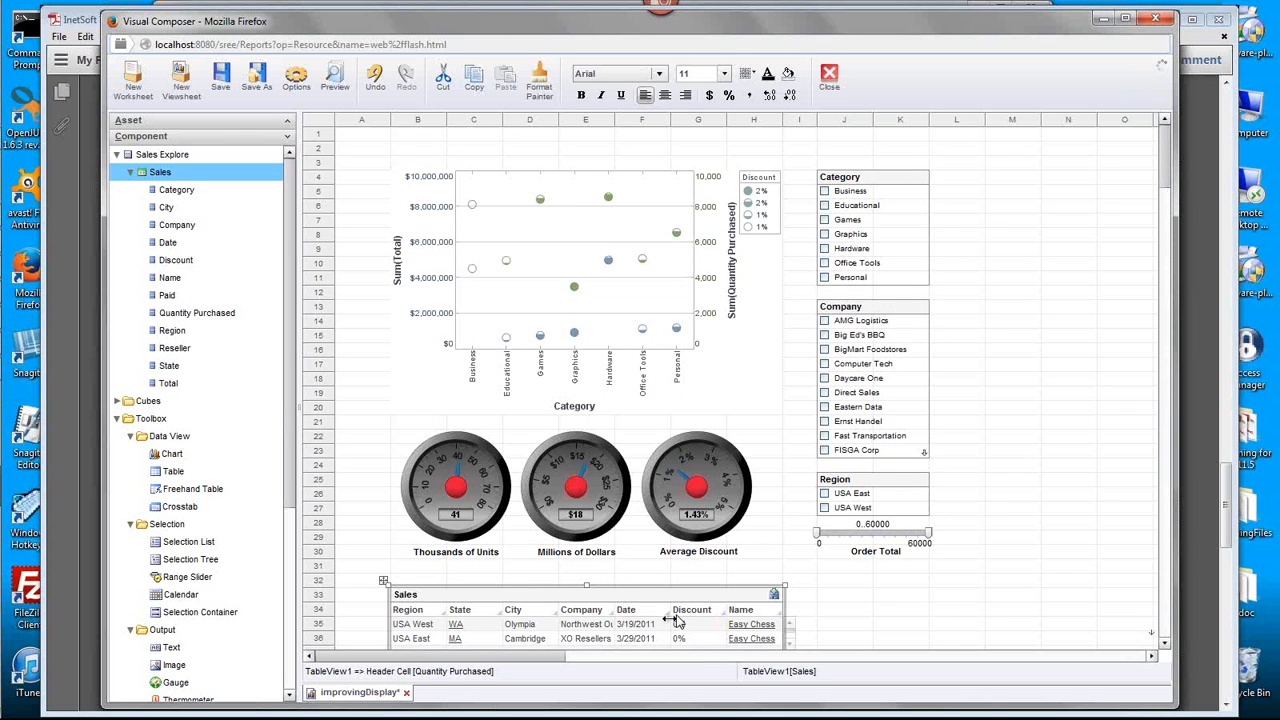
pyautogui.moveTo(1163, 160)
pyautogui.mouseDown()
pyautogui.moveTo(1163, 181)
pyautogui.moveTo(1159, 137)
pyautogui.mouseUp()
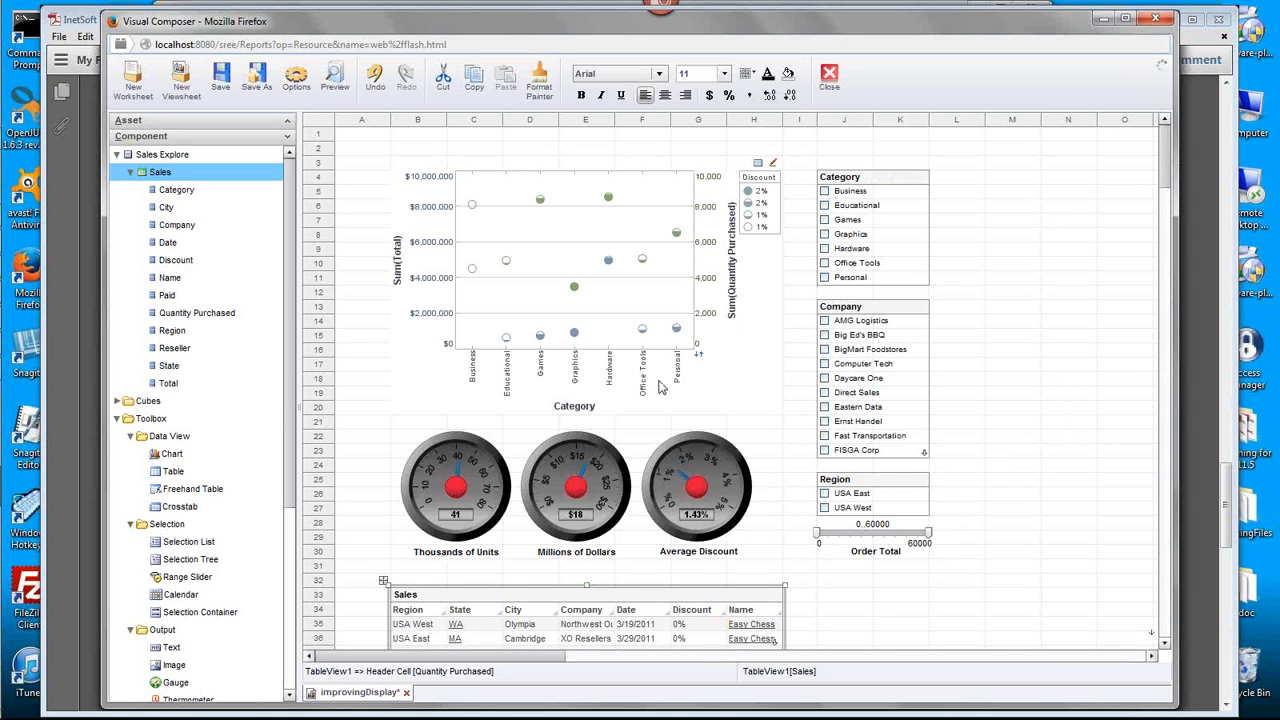
# - Move the Sales table onto the chart and place it into a tabbed interface with it
pyautogui.click(432, 596)
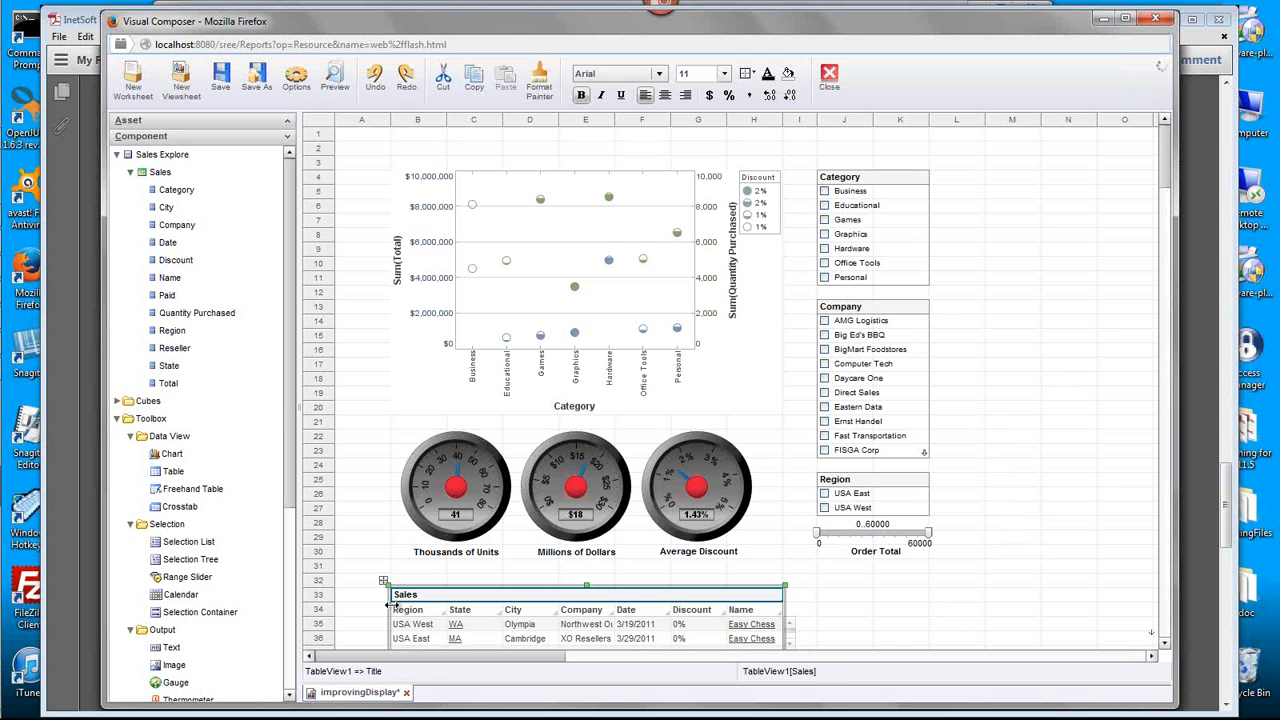
pyautogui.moveTo(383, 583); pyautogui.dragTo(527, 173)
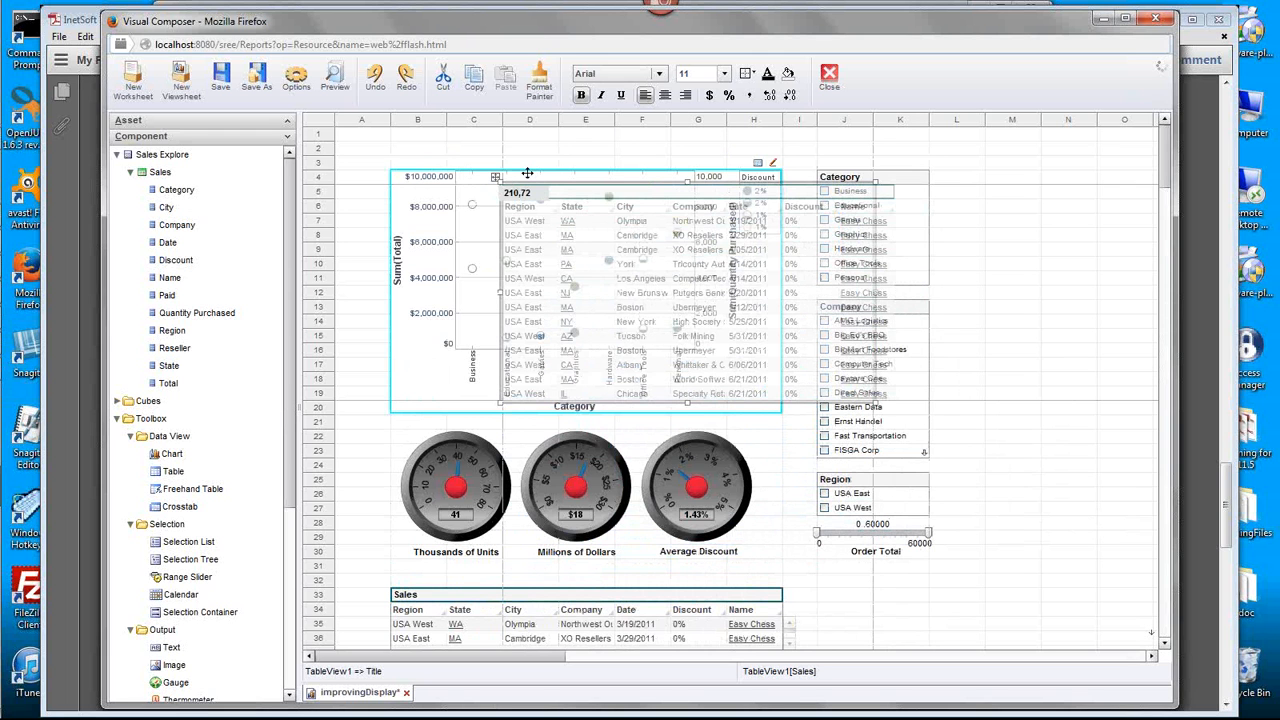
pyautogui.moveTo(527, 175); pyautogui.dragTo(528, 176)
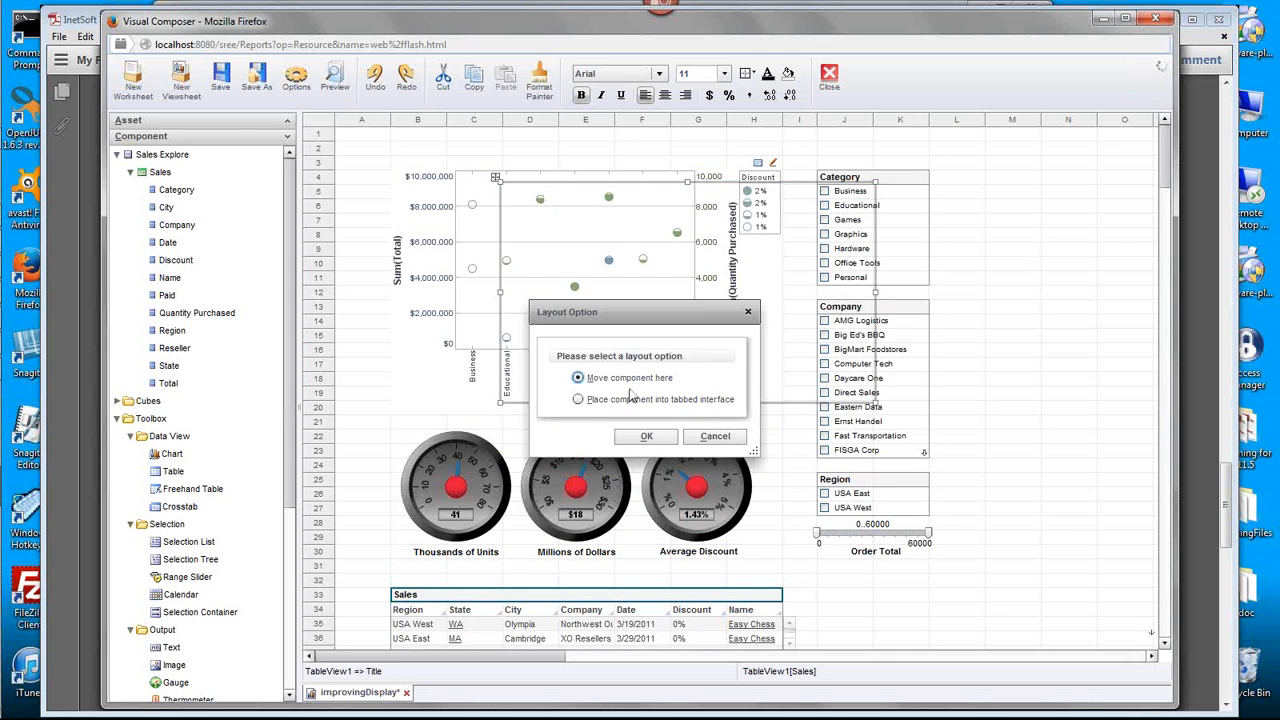
pyautogui.click(598, 400)
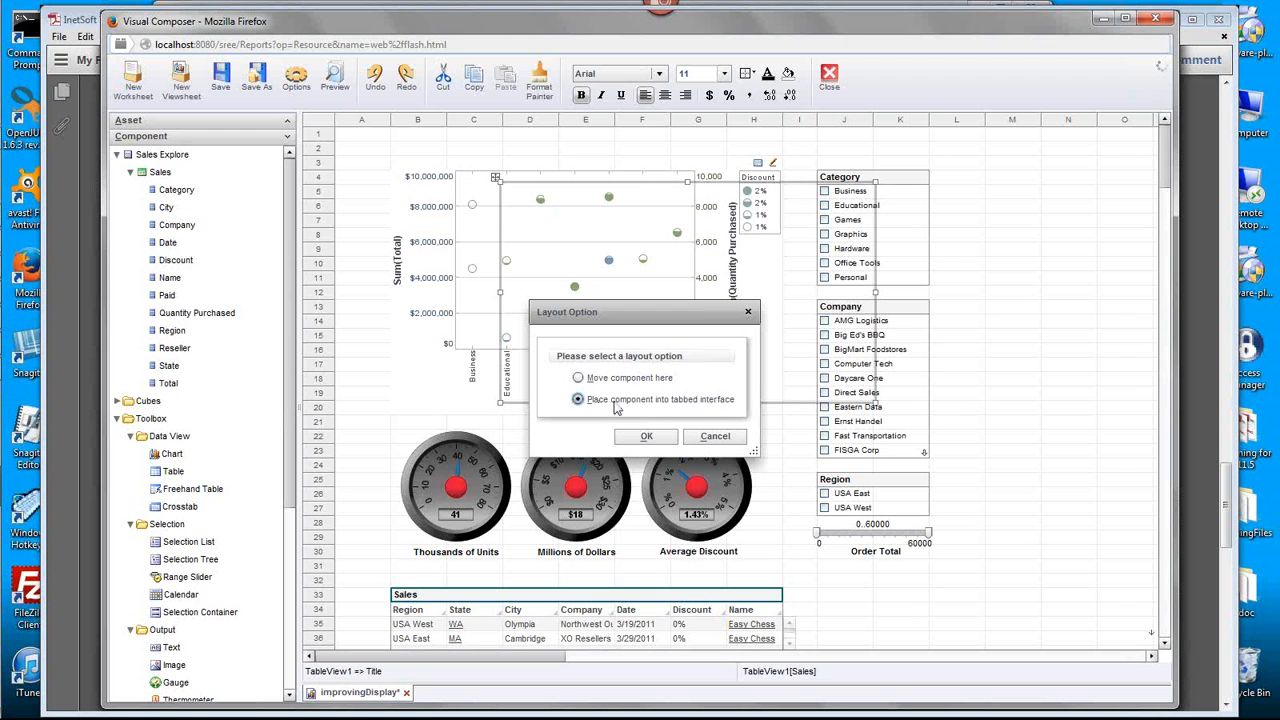
pyautogui.click(662, 436)
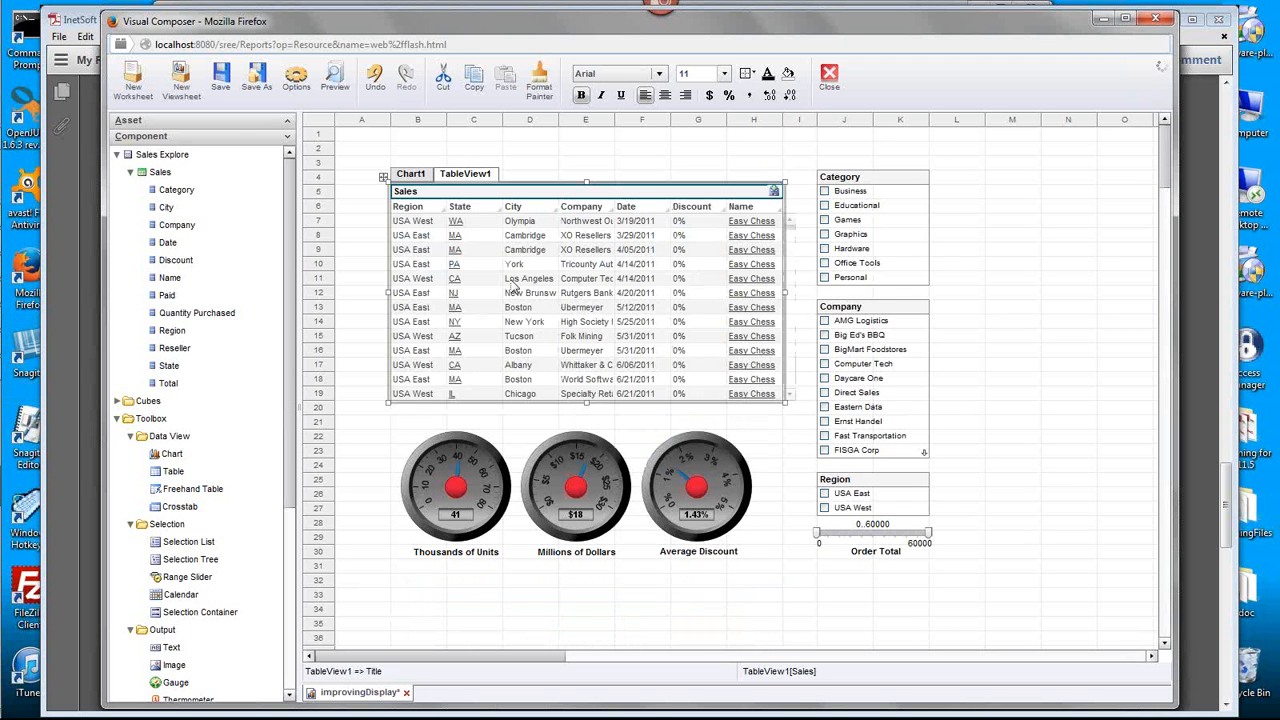
pyautogui.click(424, 176)
# - Place a selection container beside the Category list, starting at column M, row 4
pyautogui.scroll(-3, 285, 522)
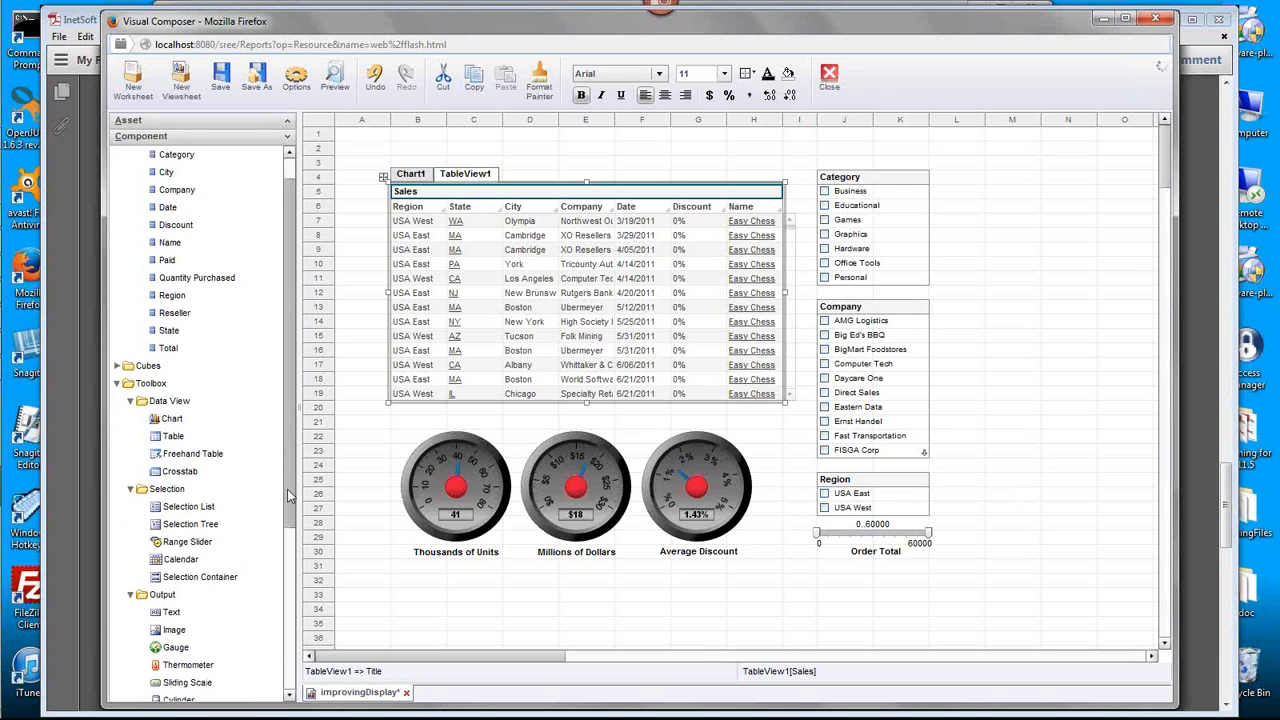
pyautogui.click(192, 547)
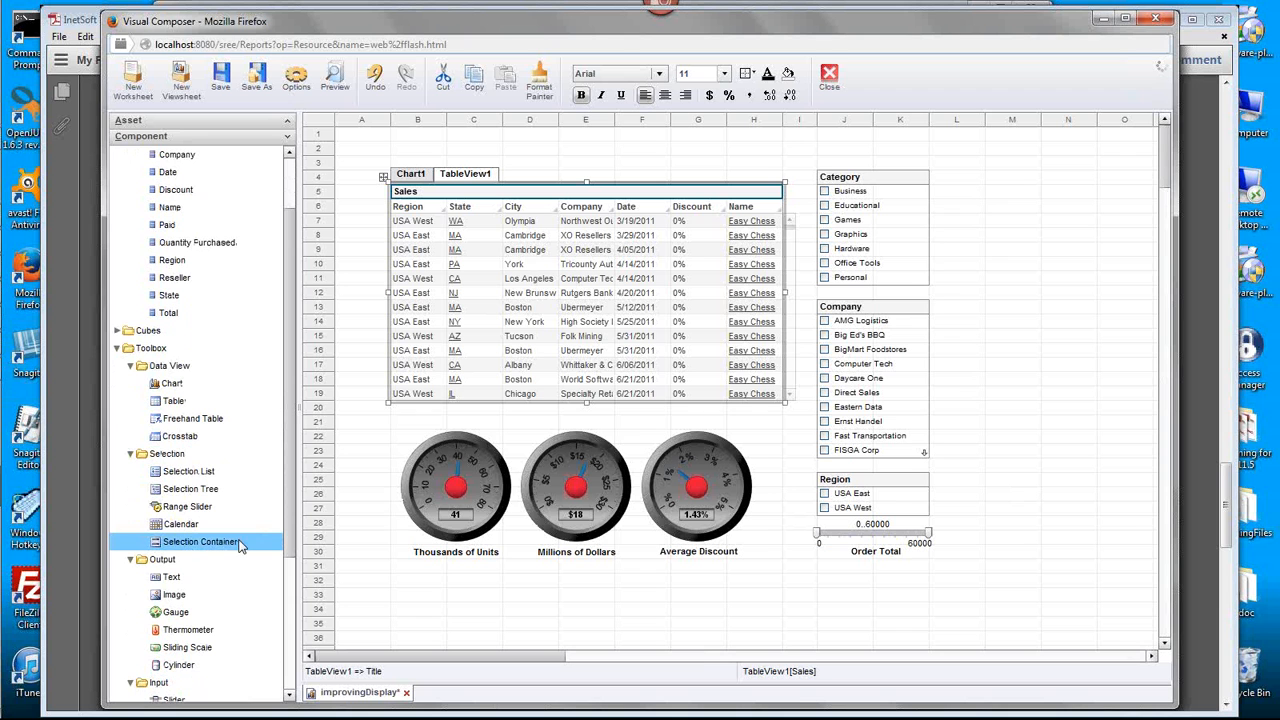
pyautogui.moveTo(242, 548); pyautogui.dragTo(988, 180)
pyautogui.scroll(3, 200, 193)
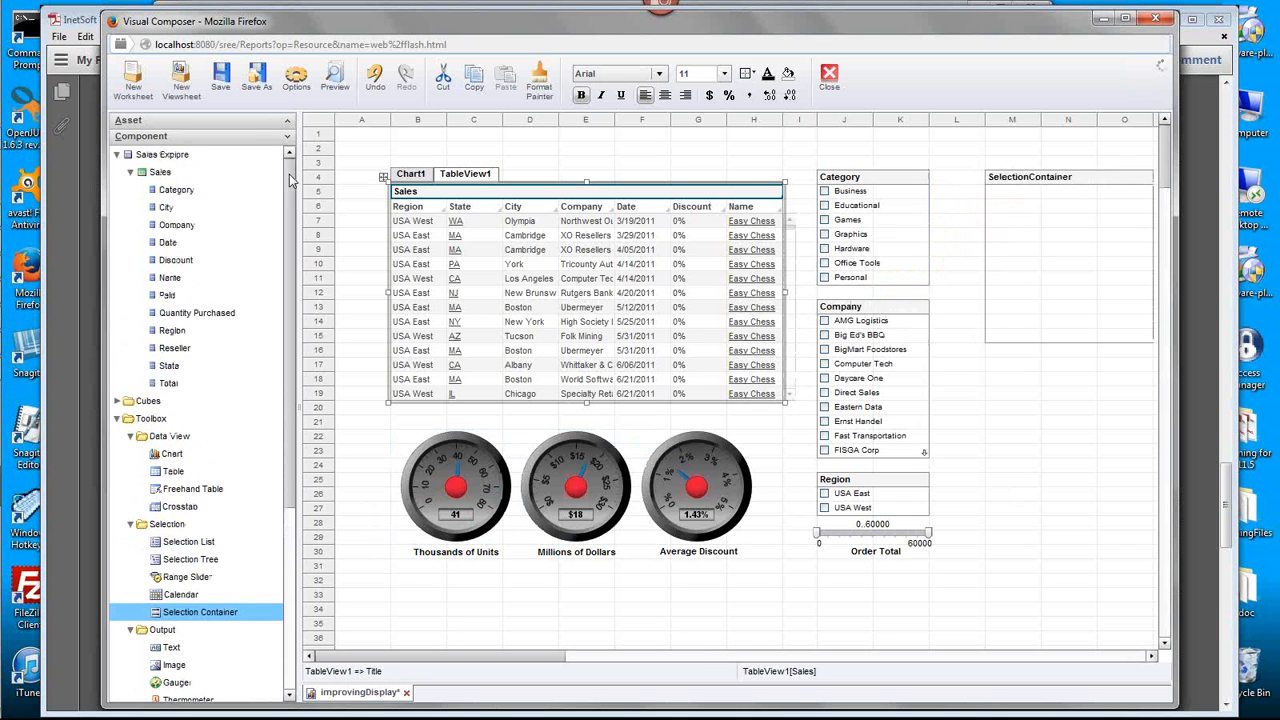
# - Add Category, Quantity Purchased, Total and Date filters to the selection container, and expand and collapse its Category list
pyautogui.moveTo(200, 190); pyautogui.dragTo(1060, 210)
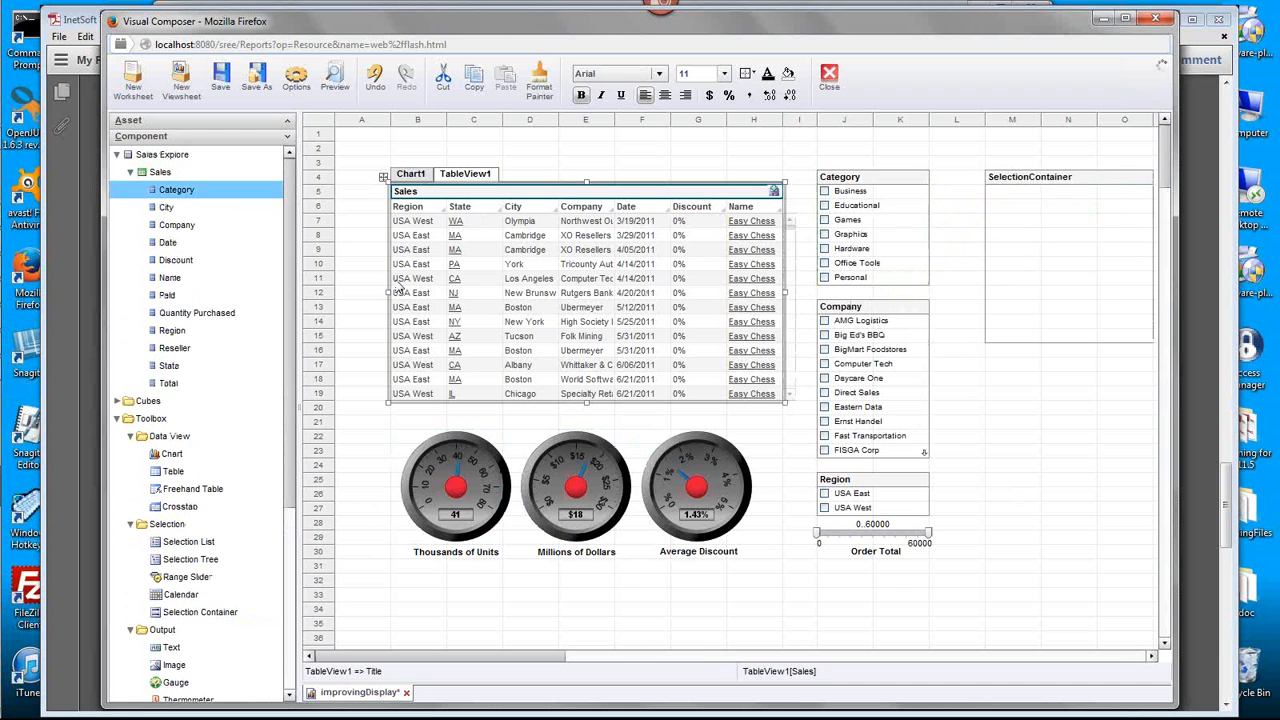
pyautogui.moveTo(190, 313); pyautogui.dragTo(1050, 292)
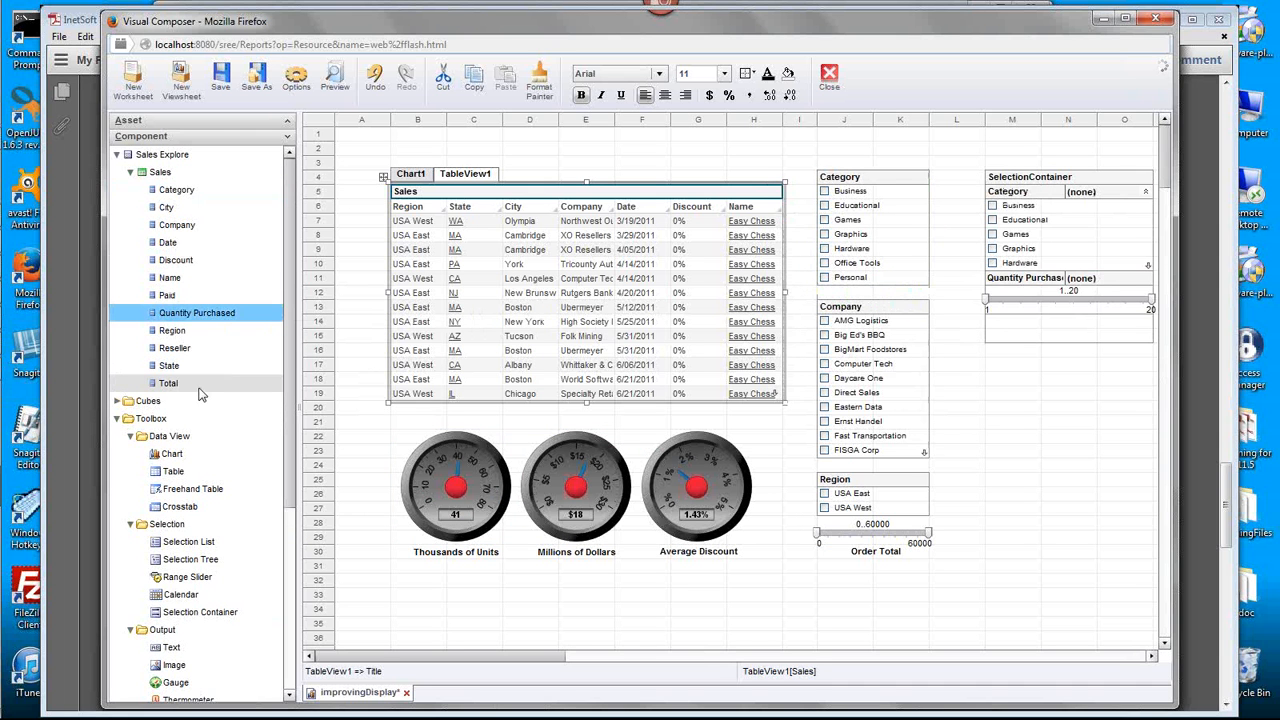
pyautogui.moveTo(197, 390); pyautogui.dragTo(1081, 332)
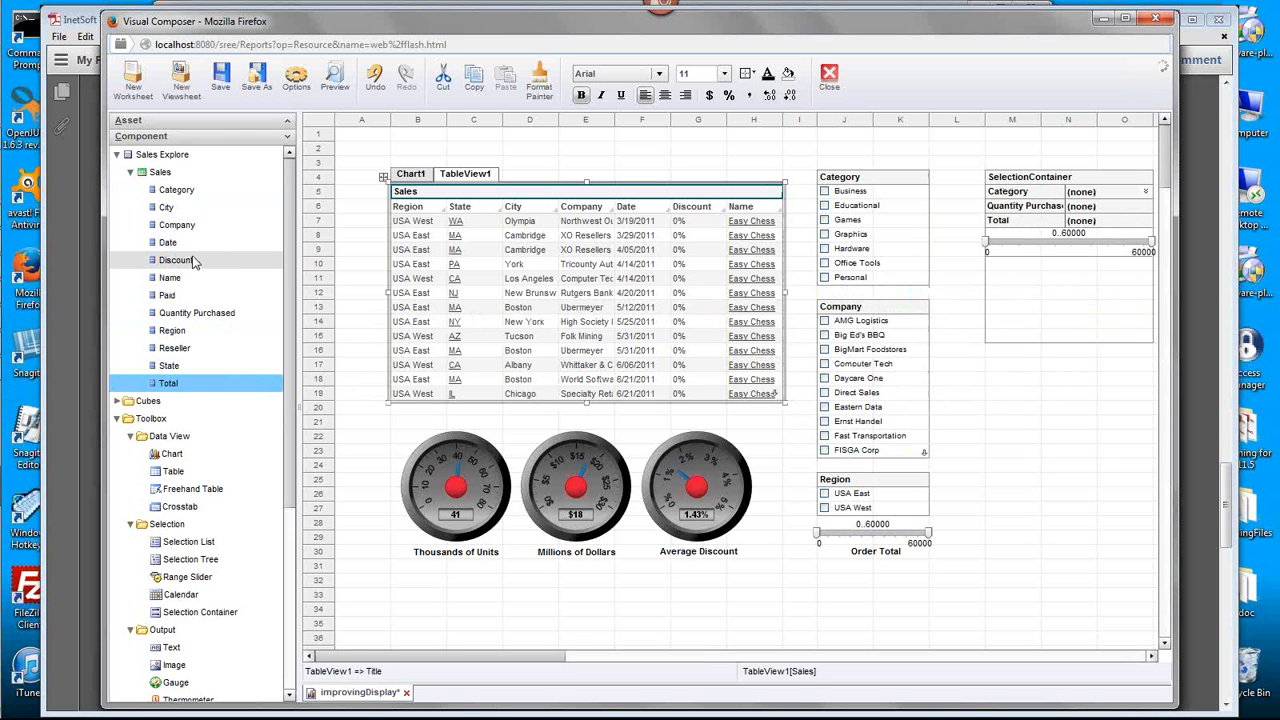
pyautogui.moveTo(183, 247); pyautogui.dragTo(1075, 312)
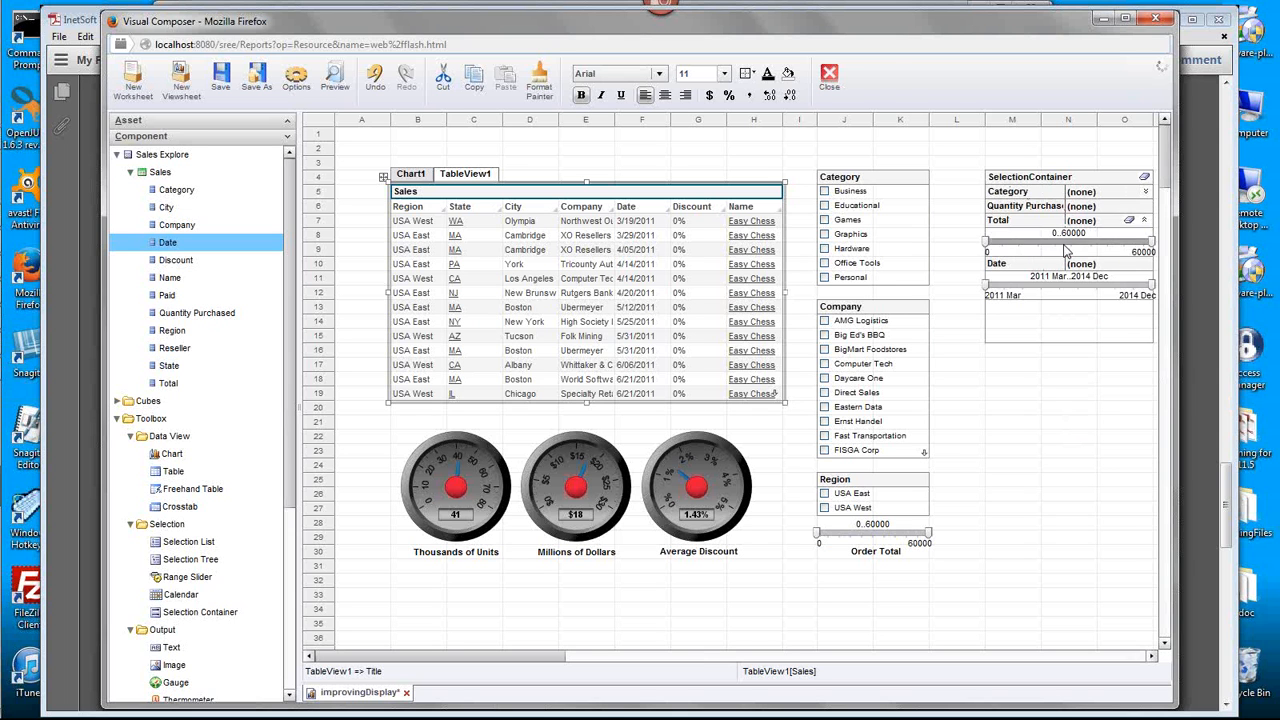
pyautogui.click(1145, 191)
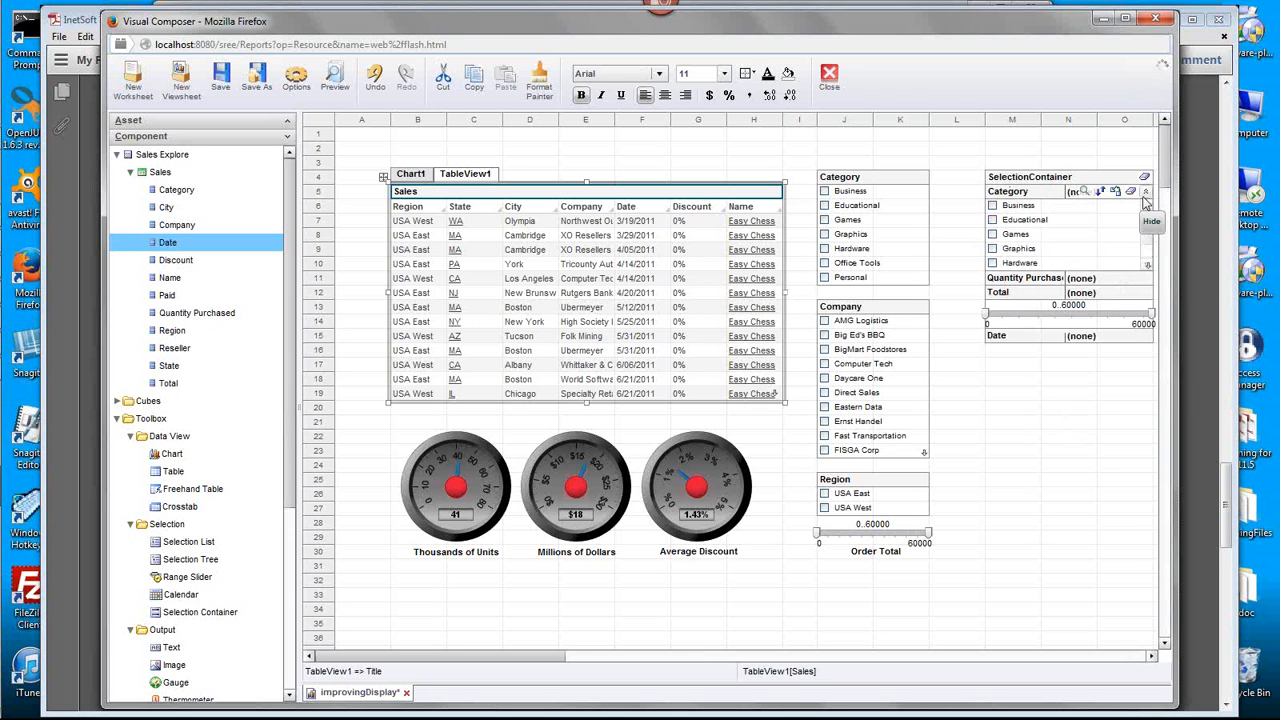
pyautogui.click(1145, 191)
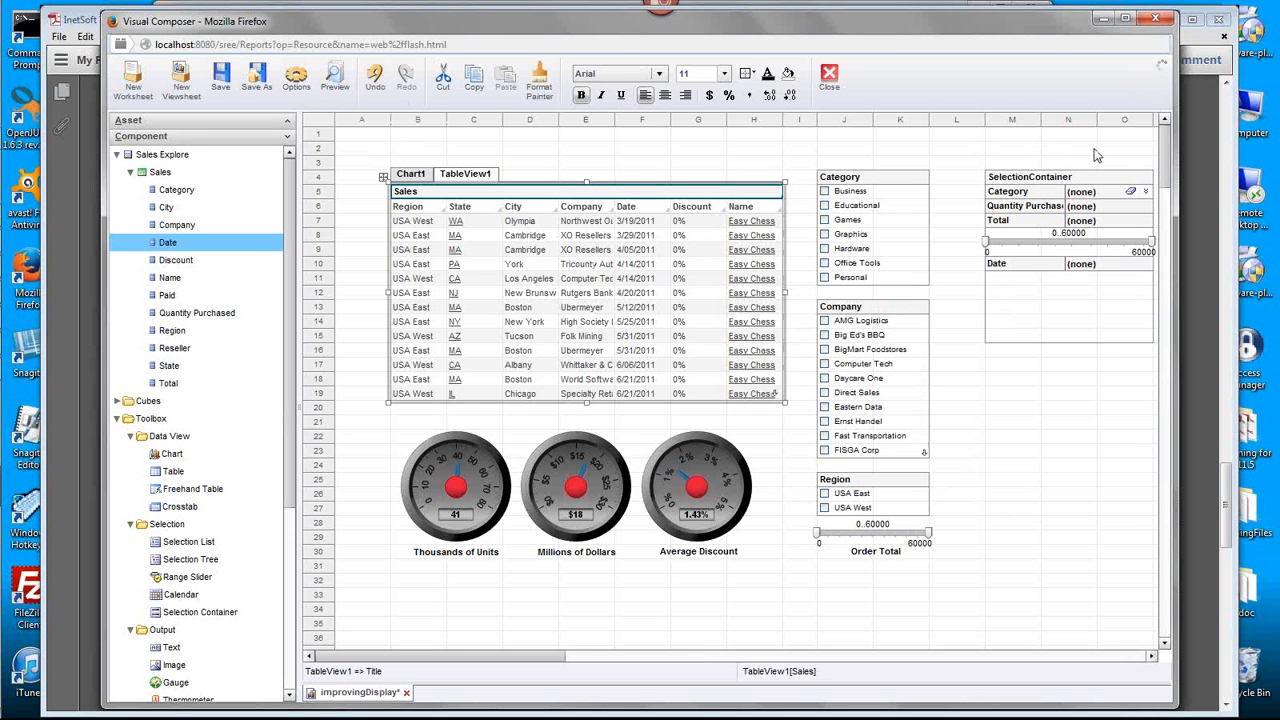
# - Delete the selection container from the viewsheet
pyautogui.click(1040, 180)
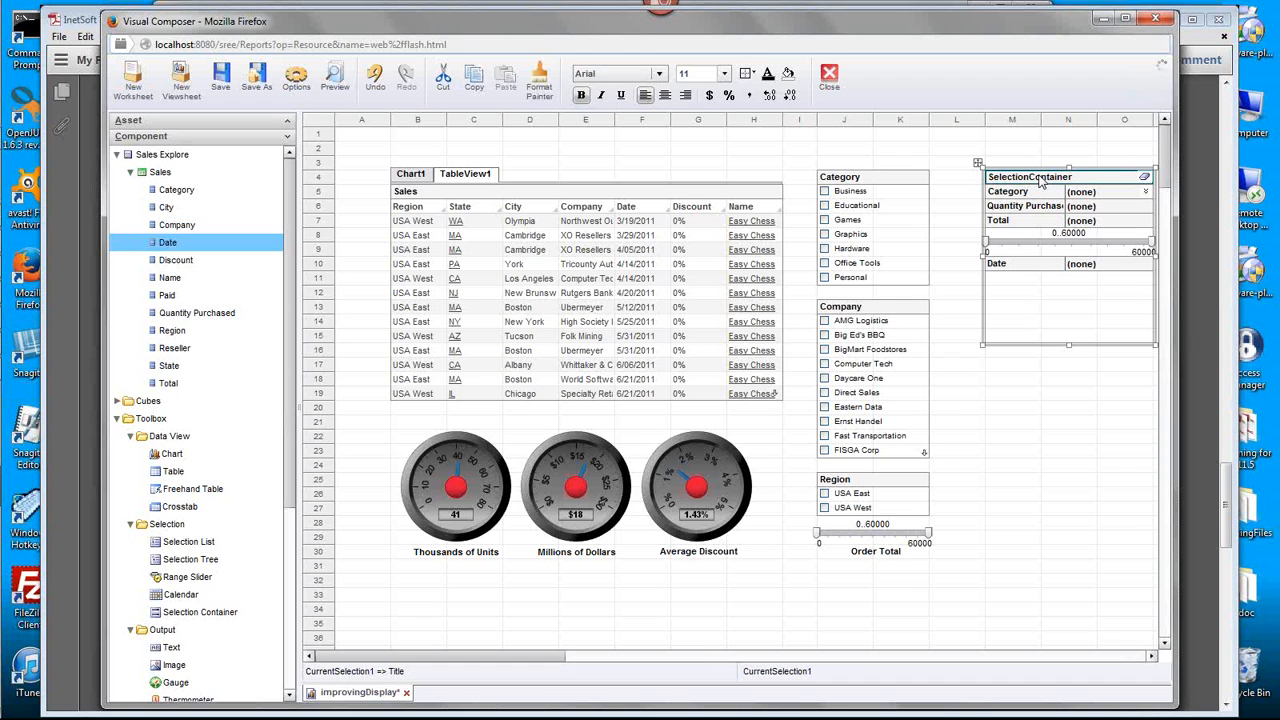
pyautogui.doubleClick(1040, 181)
pyautogui.press('Delete')
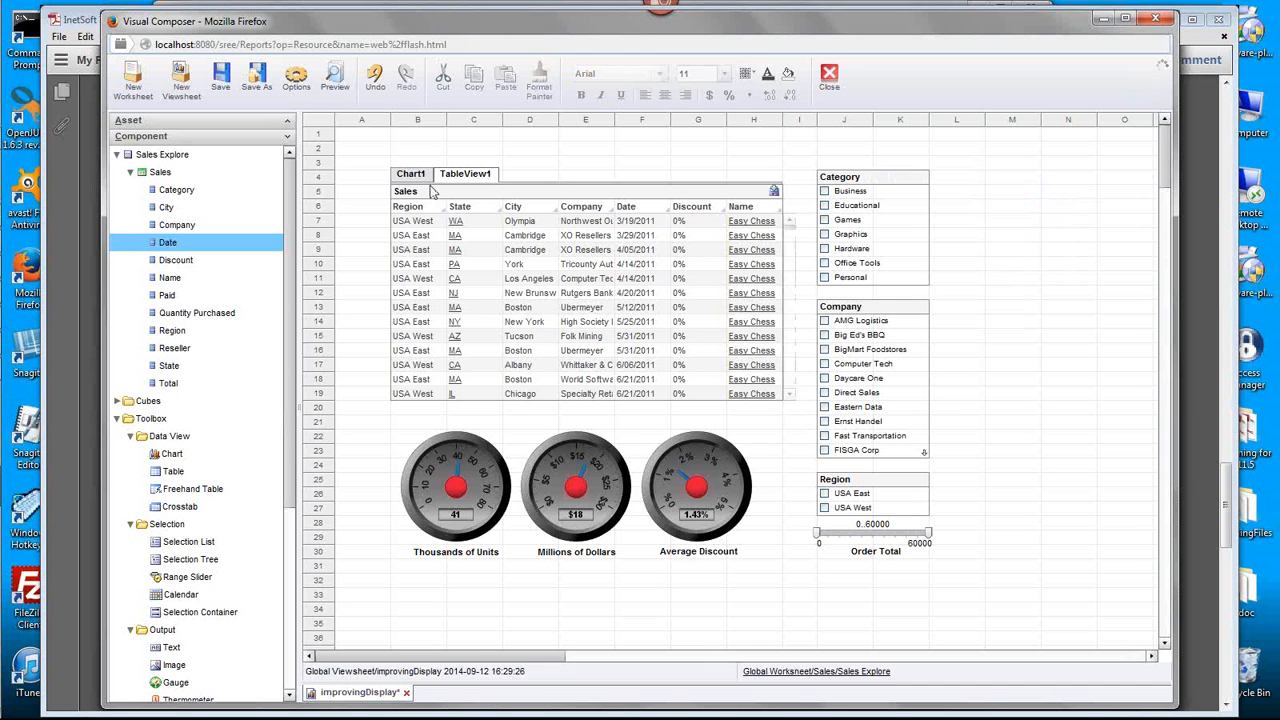
# - Remove the tabbed interface holding the chart and Sales table, and delete the Sales table from the viewsheet
pyautogui.click(472, 177)
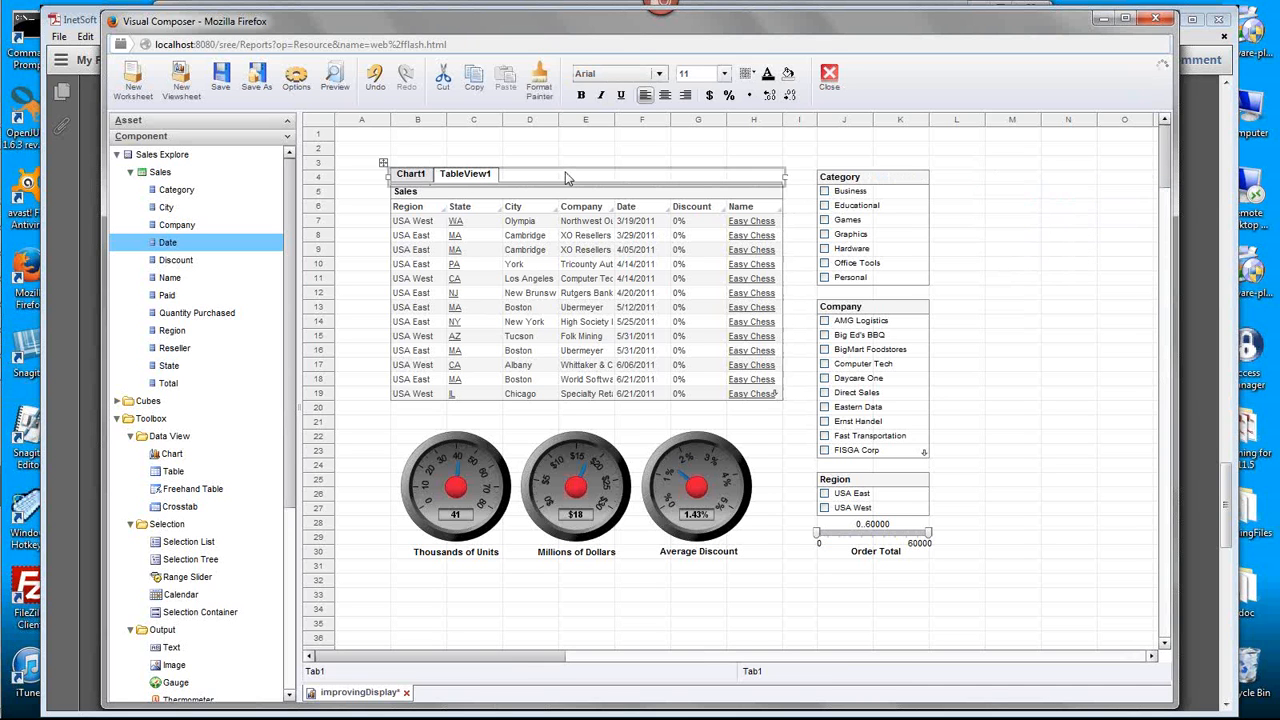
pyautogui.press('Delete')
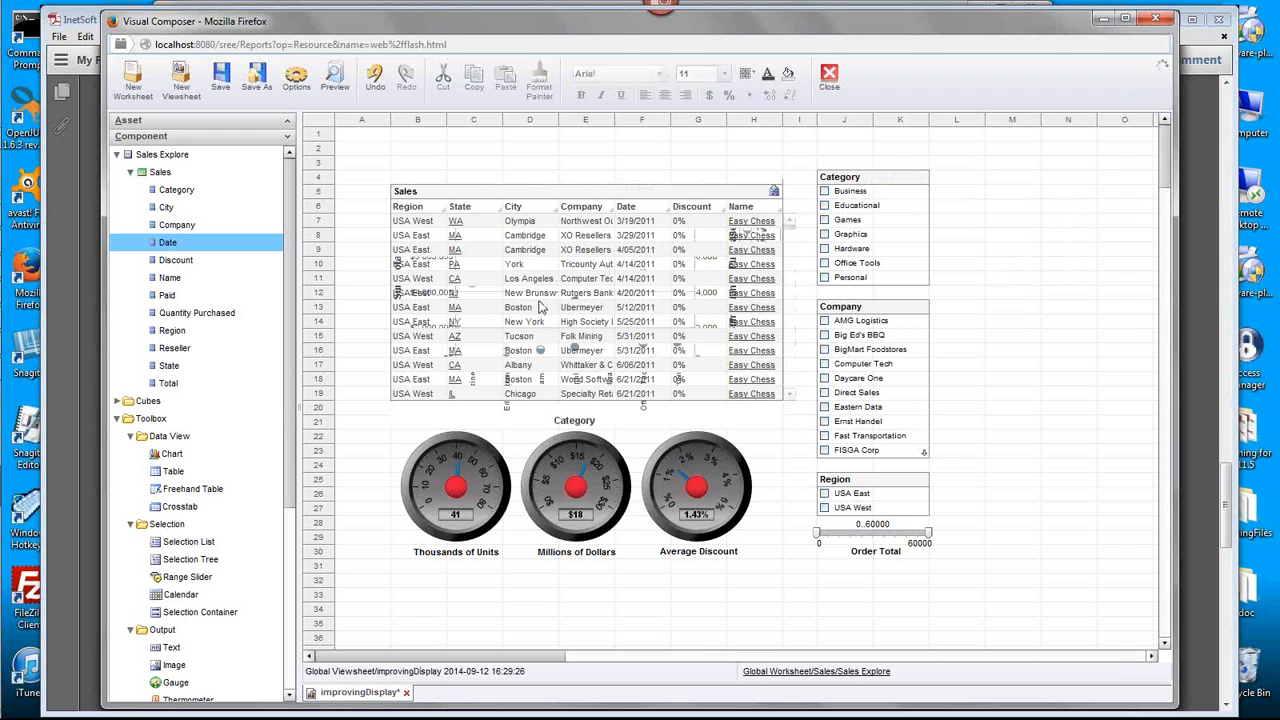
pyautogui.click(466, 200)
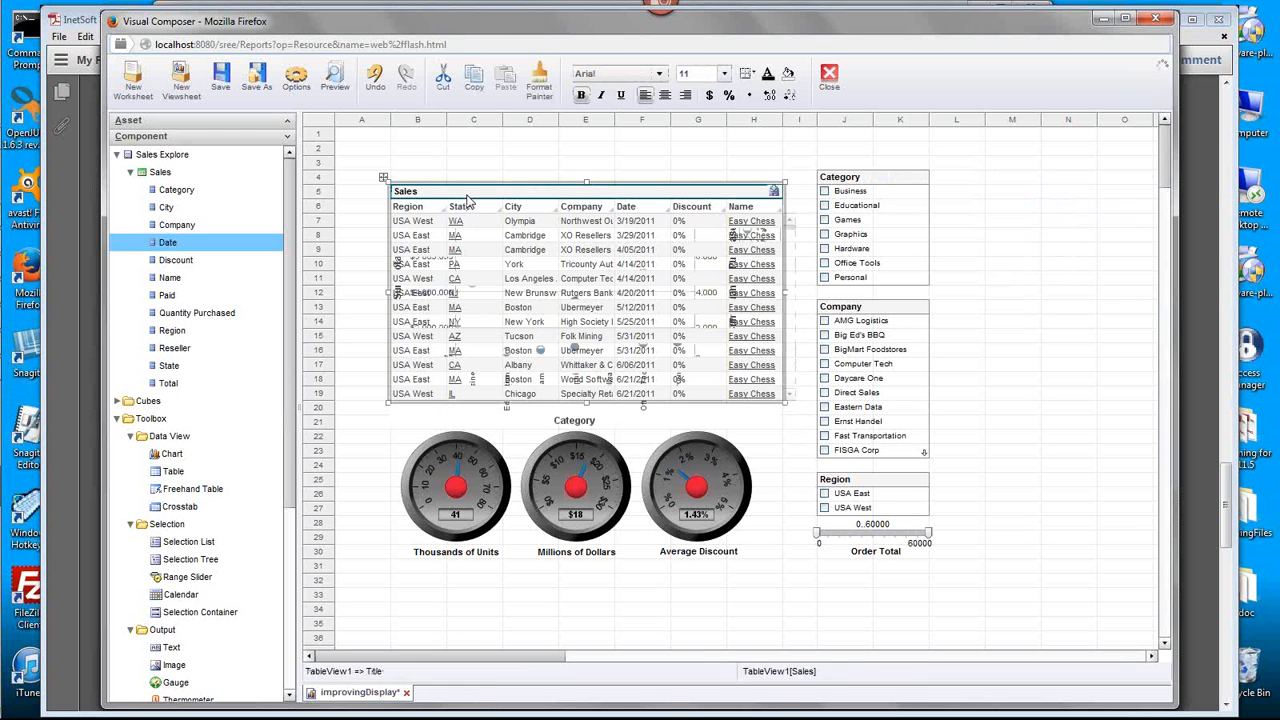
pyautogui.press('Delete')
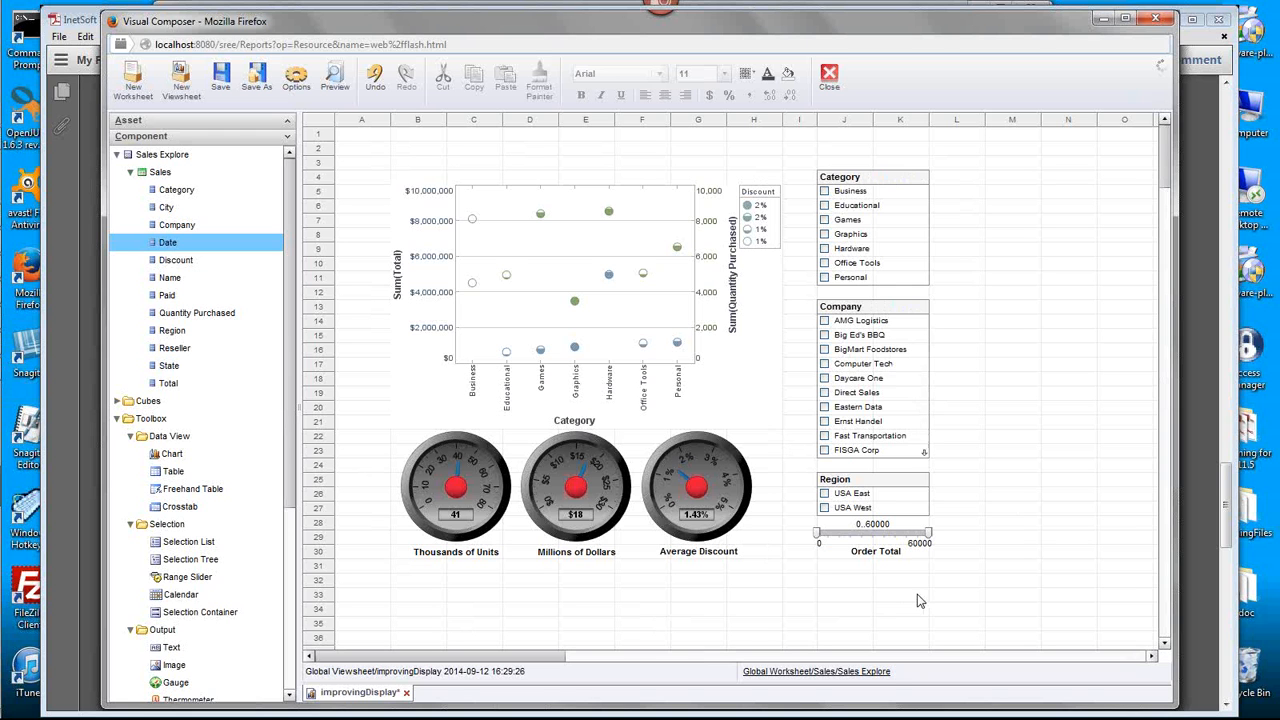
# - Place a rectangle shape over the chart's upper-left corner and fill it with light blue
pyautogui.scroll(-5, 285, 650)
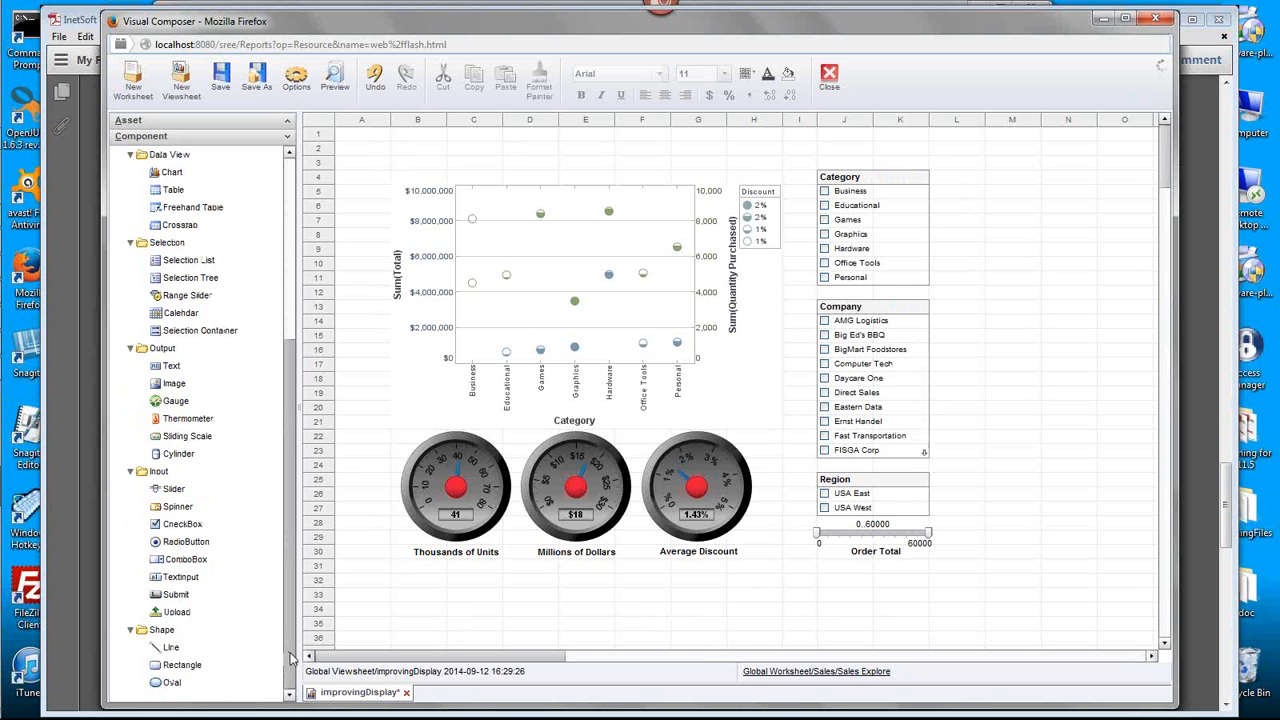
pyautogui.click(199, 668)
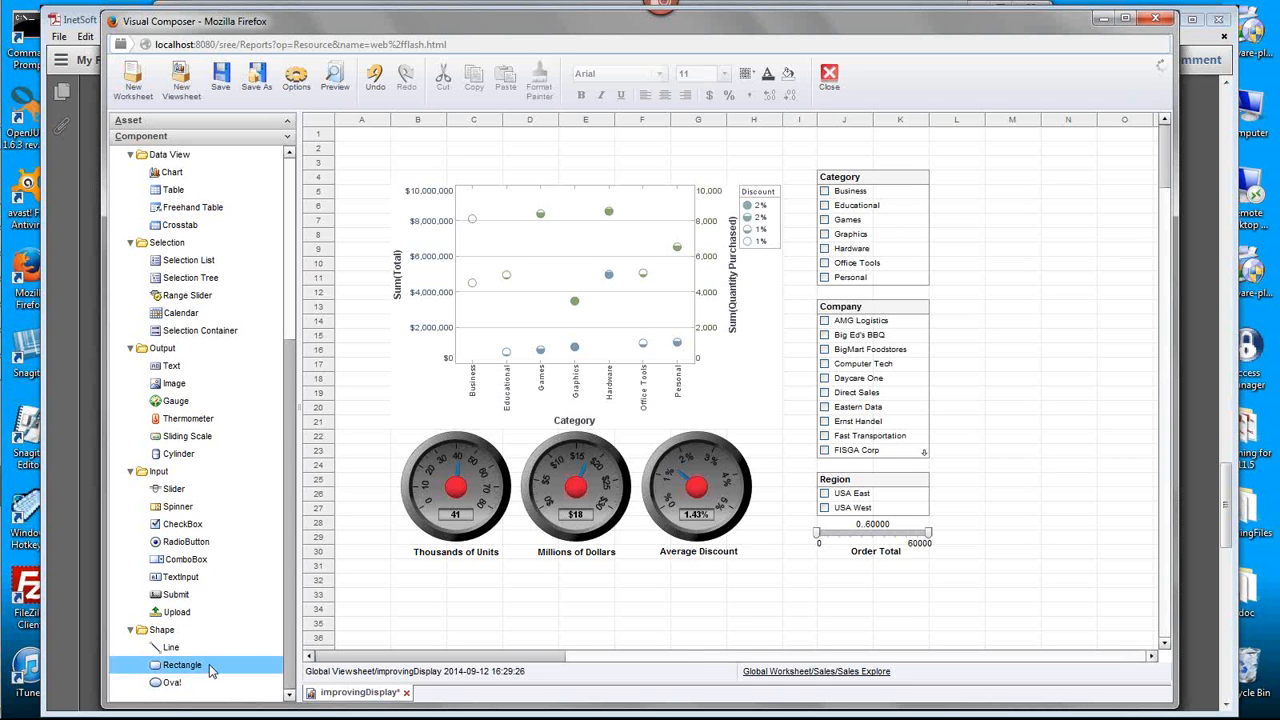
pyautogui.moveTo(211, 669); pyautogui.dragTo(400, 203)
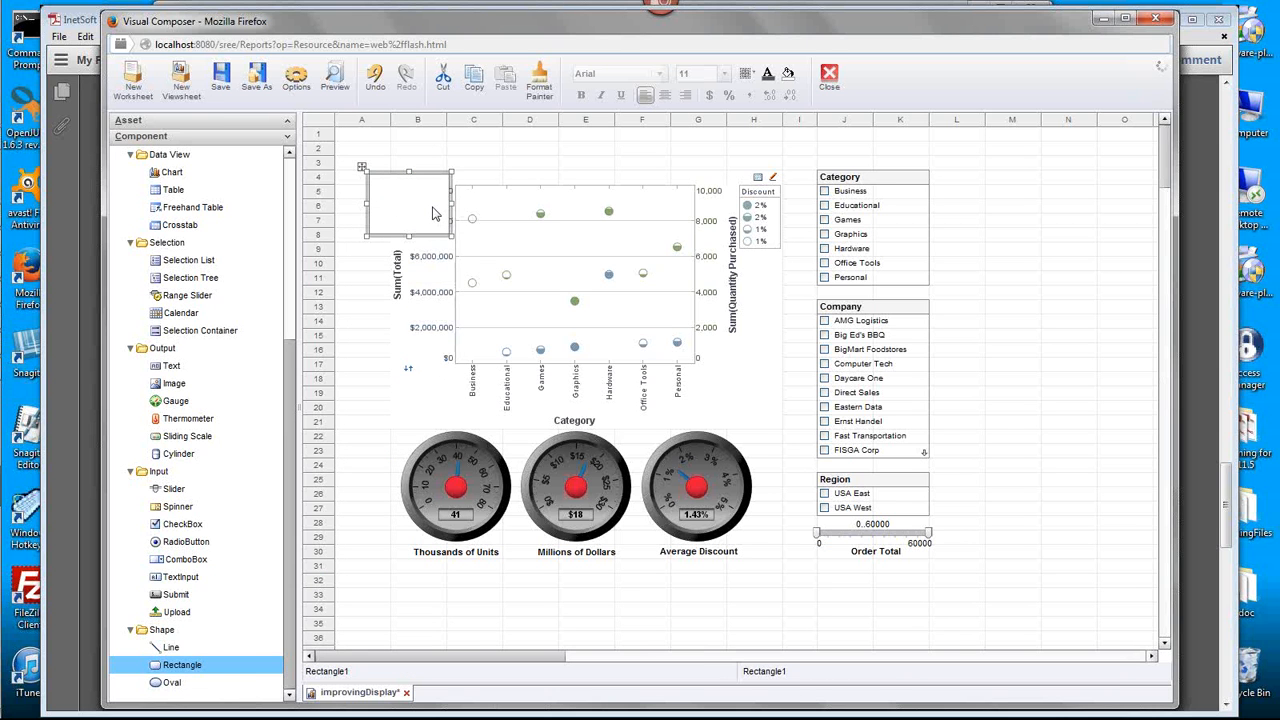
pyautogui.click(788, 75)
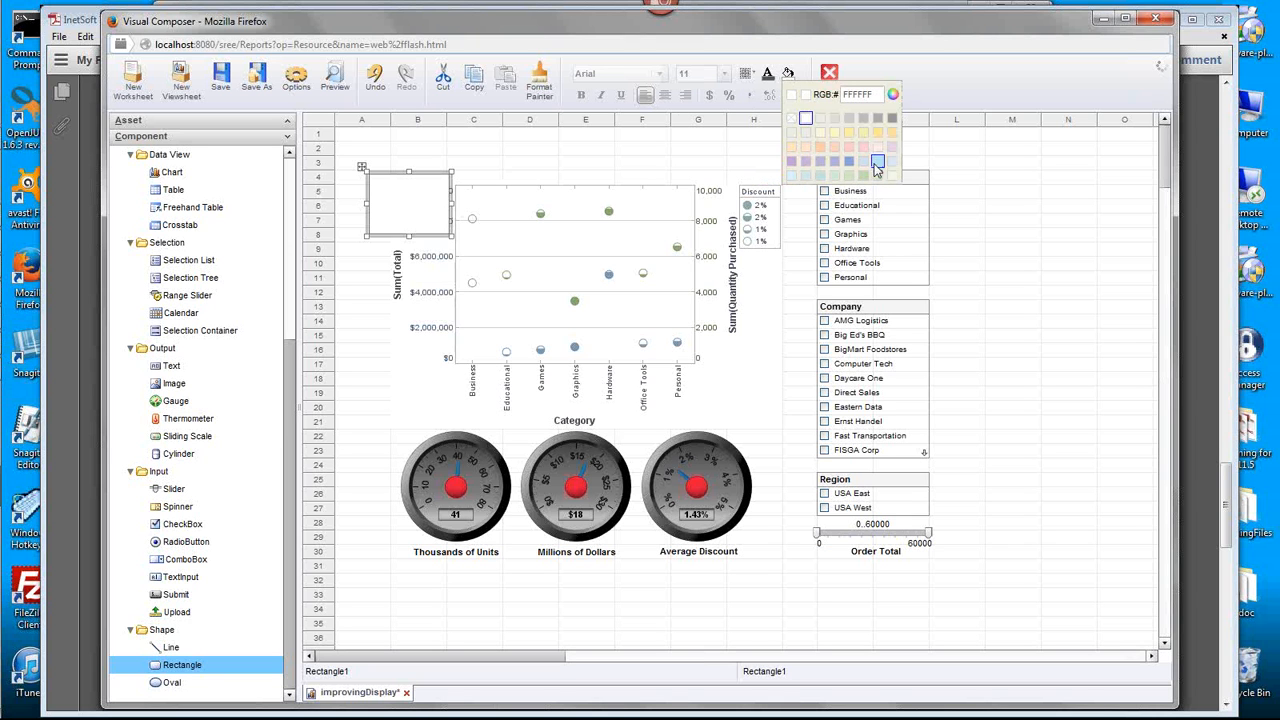
pyautogui.click(794, 180)
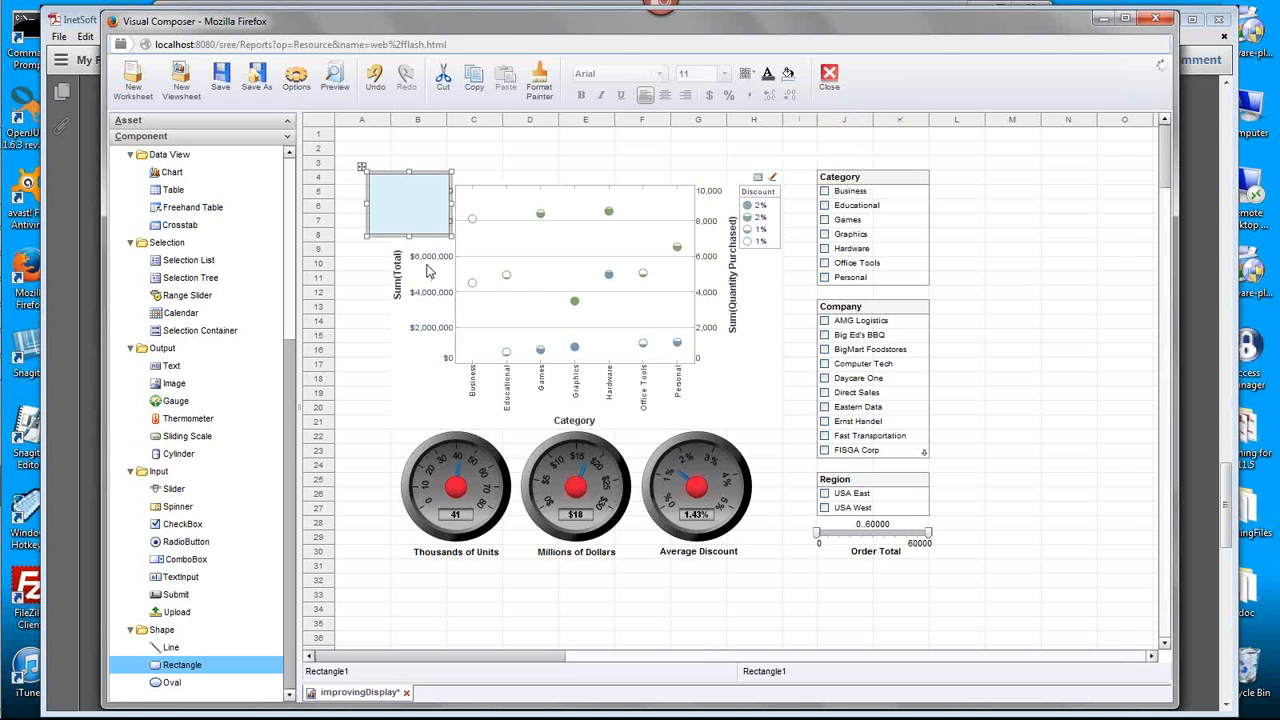
# - Enlarge the rectangle to span columns A to L and rows 3 to 31, and send it behind all dashboard components
pyautogui.moveTo(451, 236); pyautogui.dragTo(958, 573)
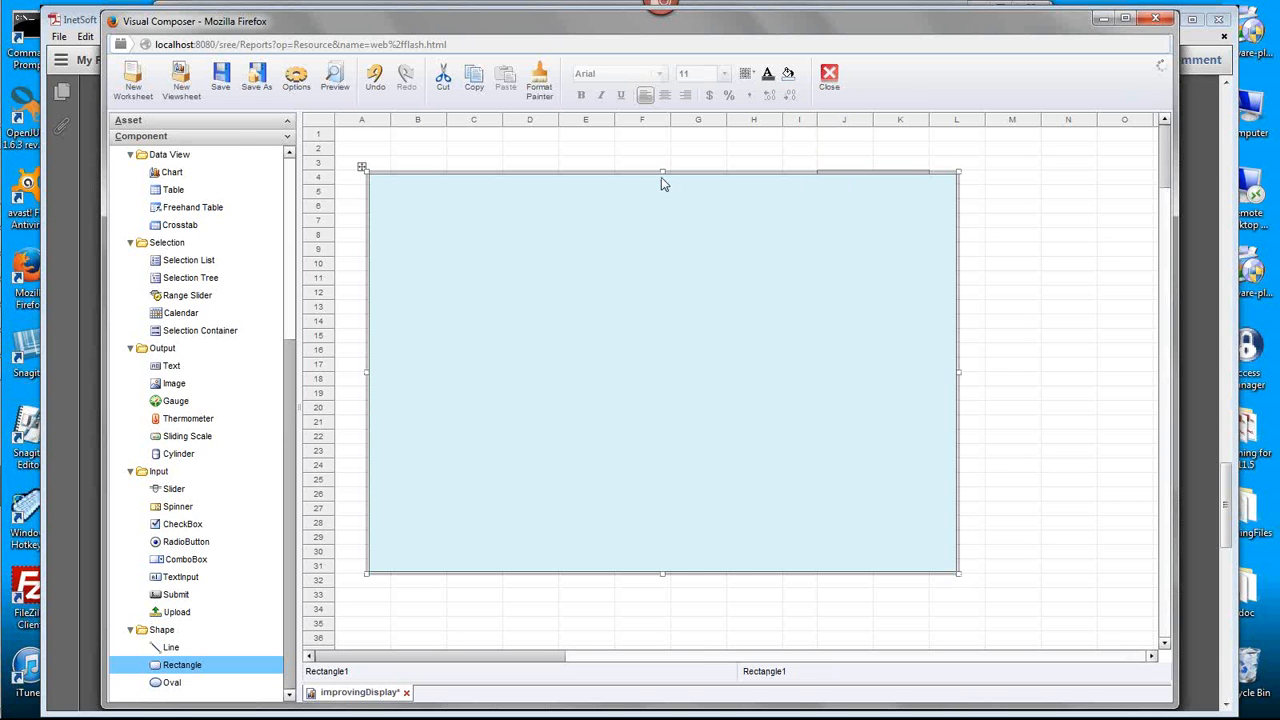
pyautogui.moveTo(662, 172); pyautogui.dragTo(662, 161)
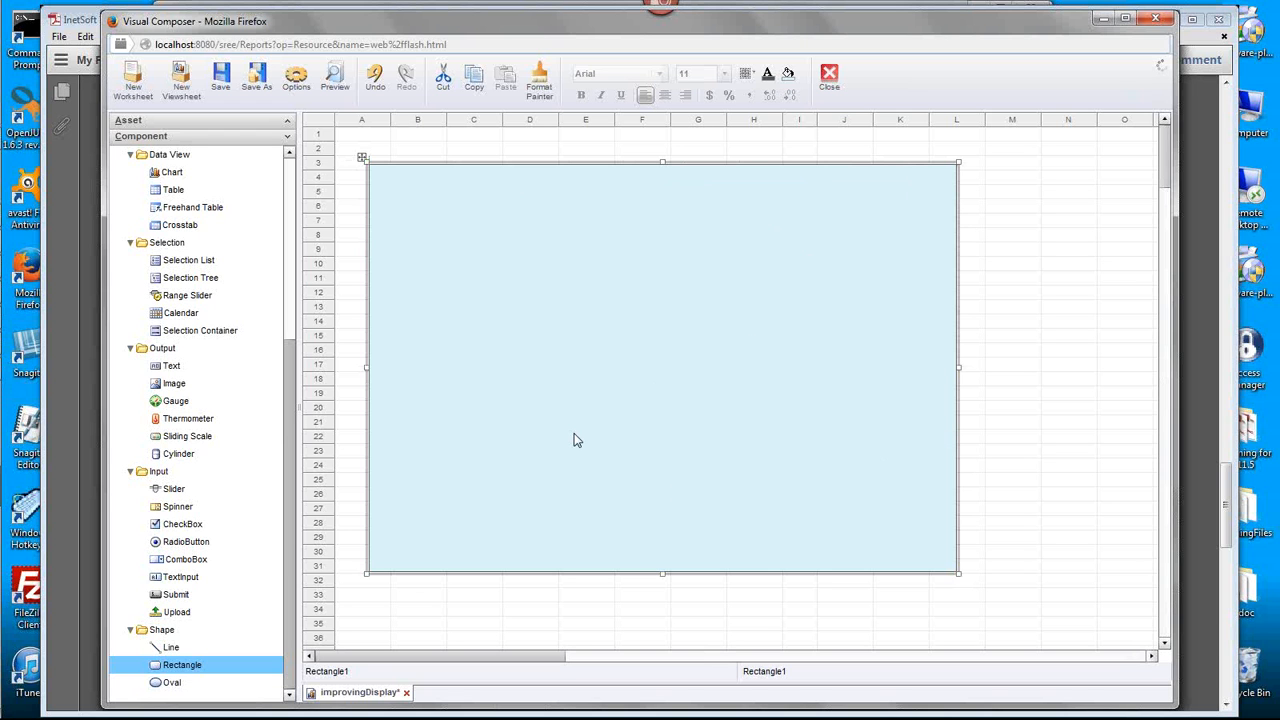
pyautogui.rightClick(946, 456)
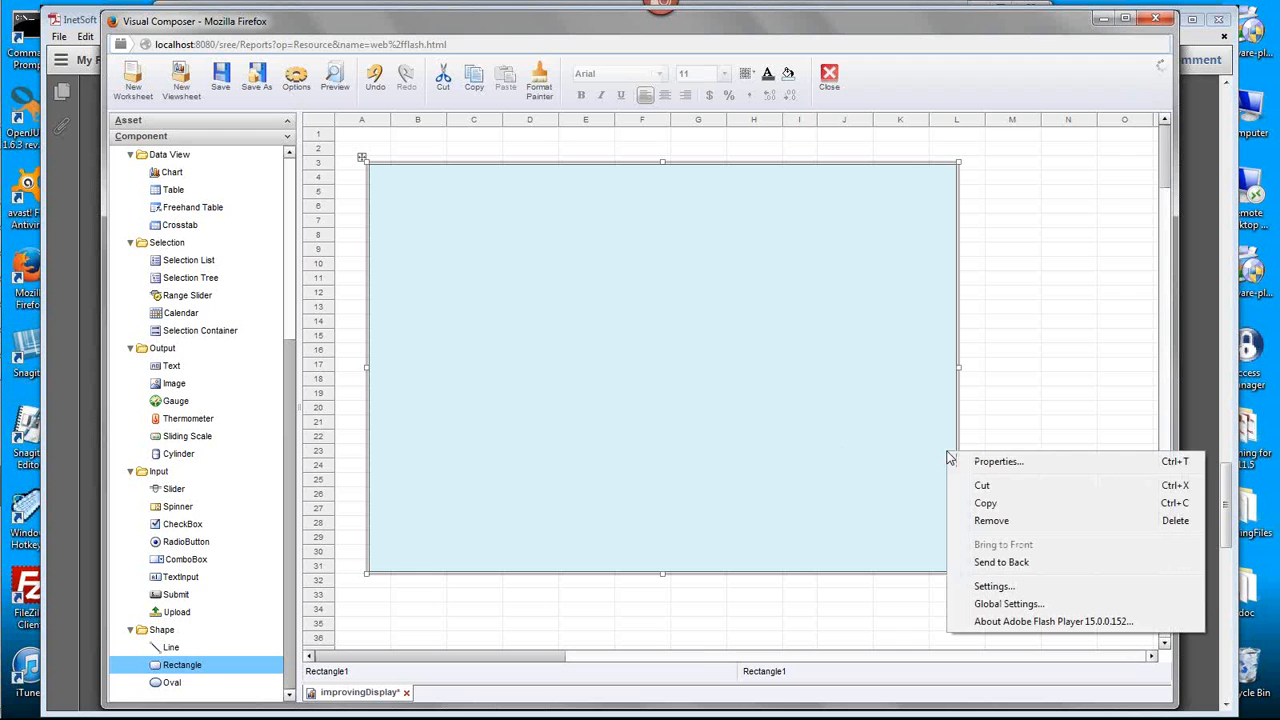
pyautogui.click(1068, 566)
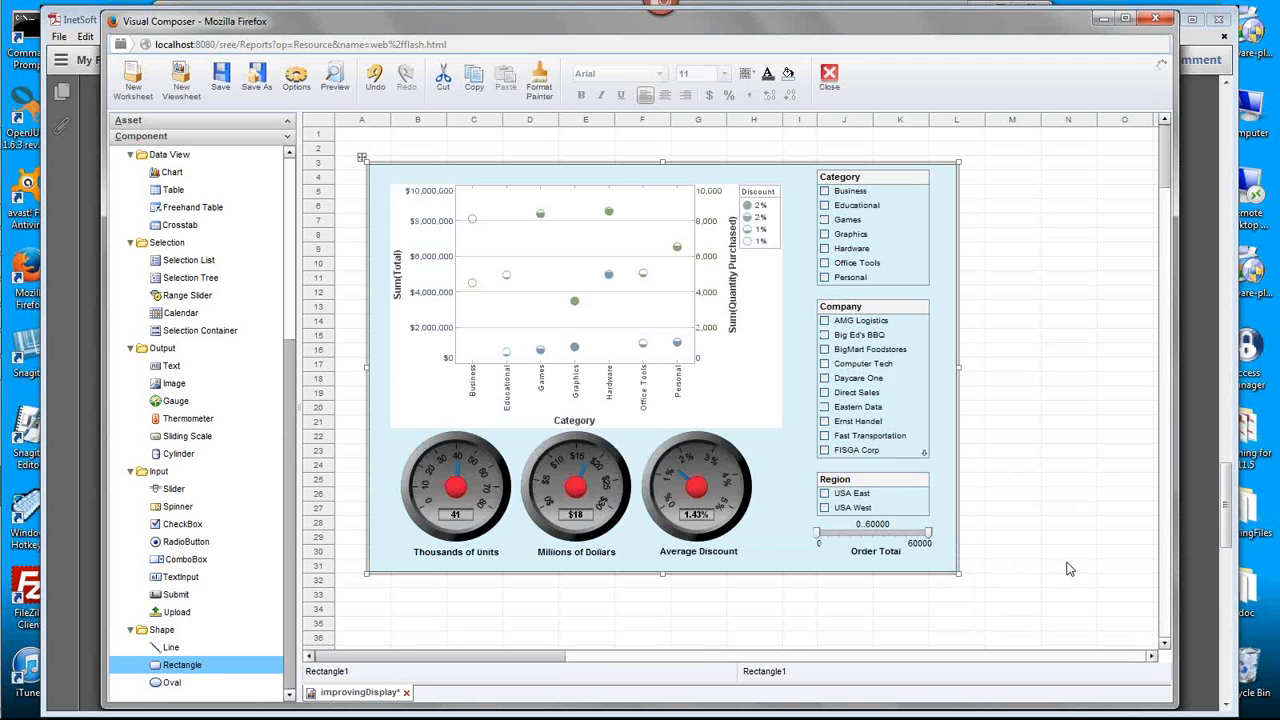
# - Pull the rectangle's side and bottom edges slightly inward to fit closer around the dashboard components
pyautogui.moveTo(958, 368); pyautogui.dragTo(943, 376)
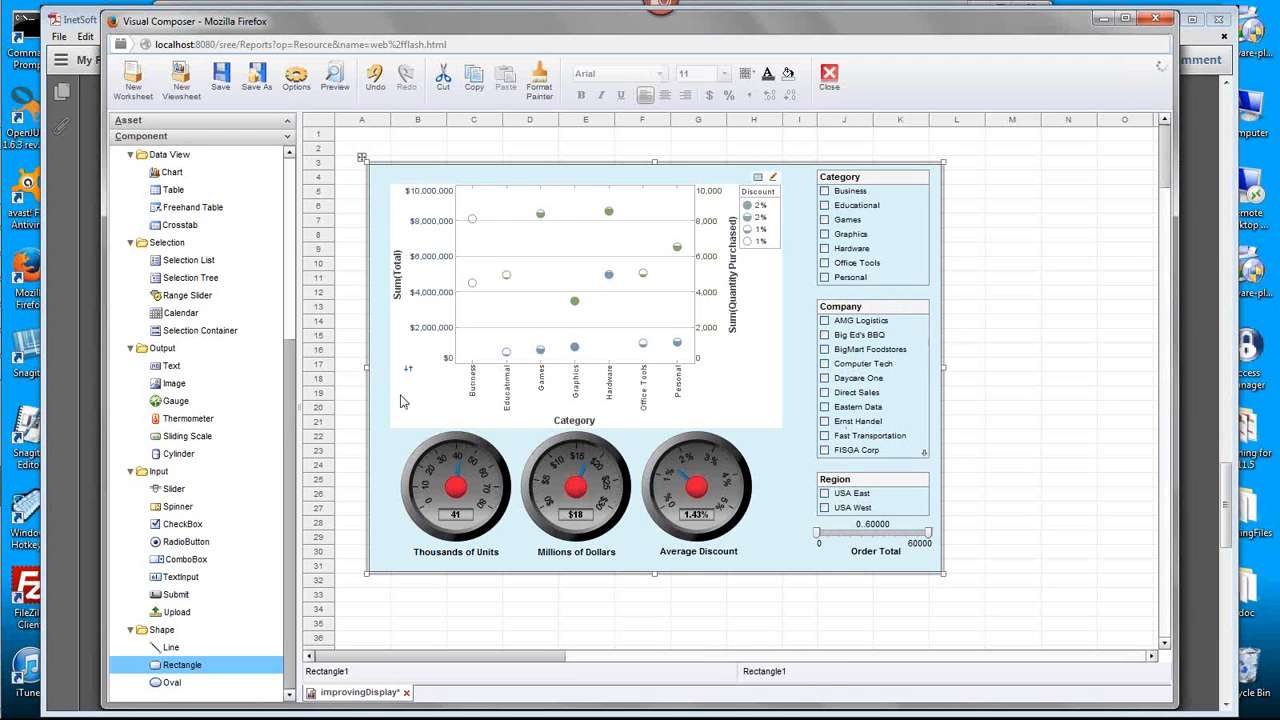
pyautogui.moveTo(367, 369); pyautogui.dragTo(376, 376)
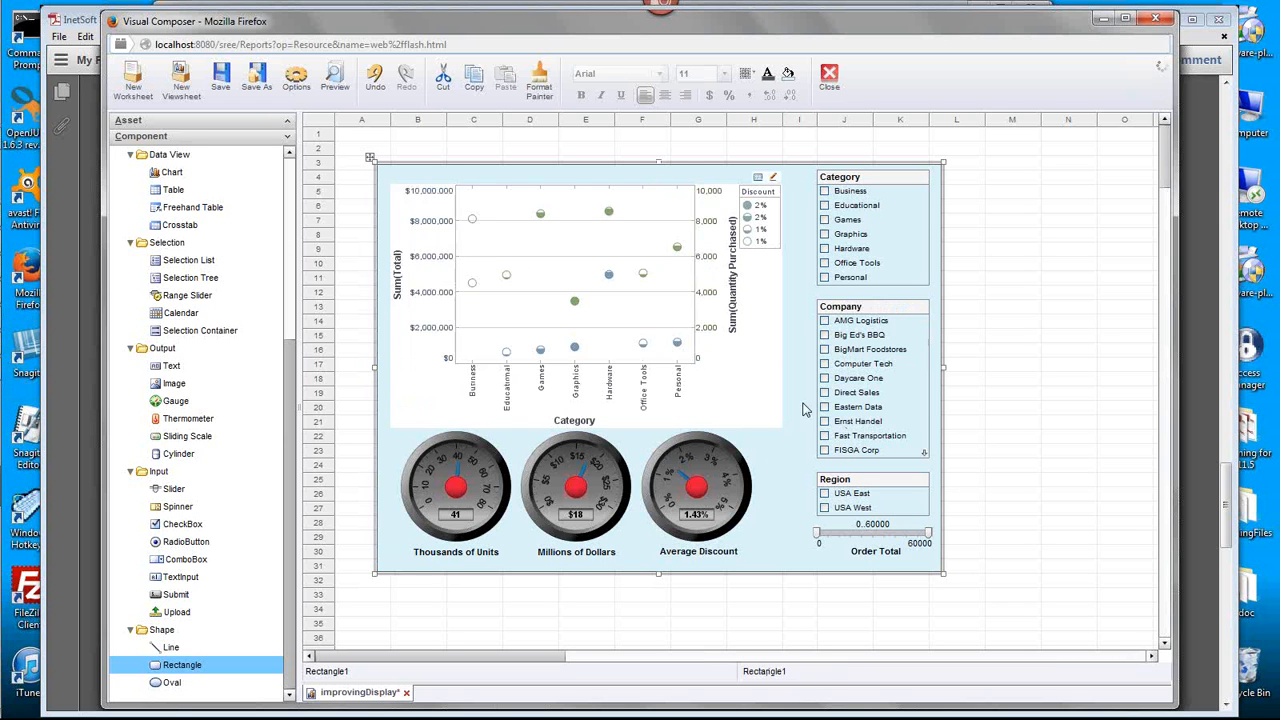
pyautogui.moveTo(660, 574); pyautogui.dragTo(660, 572)
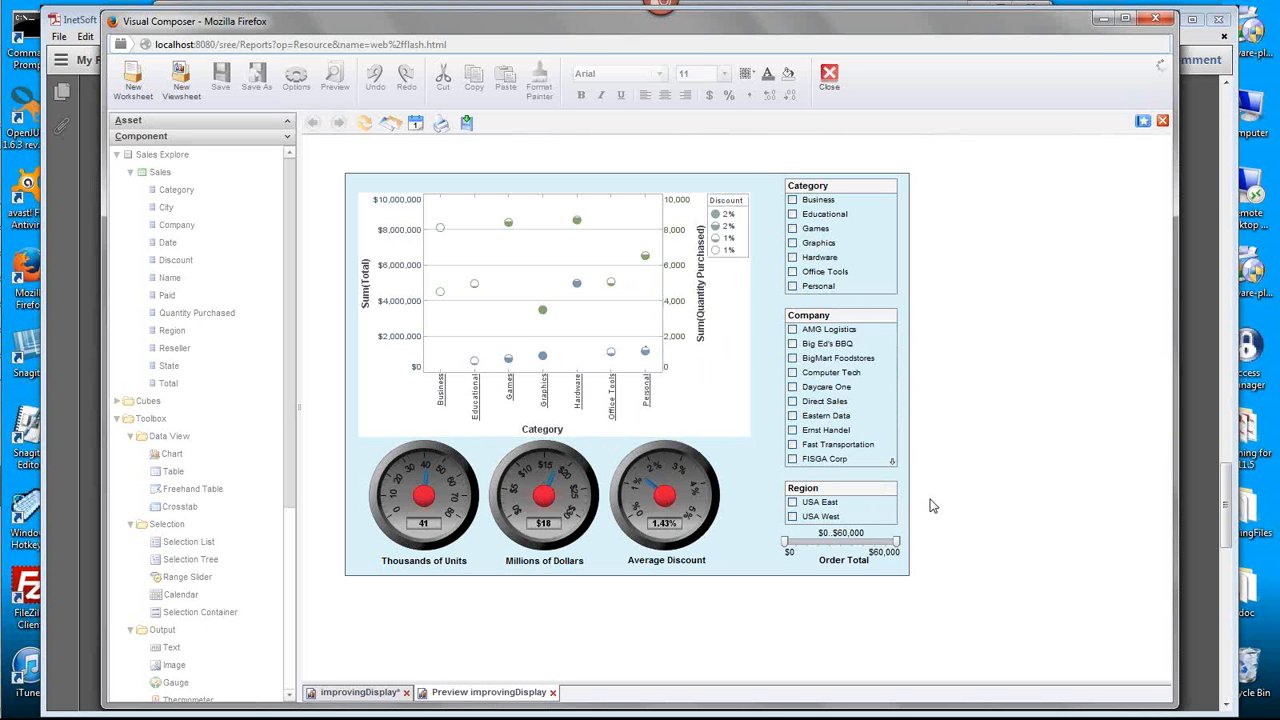
# - Return from the preview to the improvingDisplay viewsheet and delete the light blue background rectangle
pyautogui.click(352, 693)
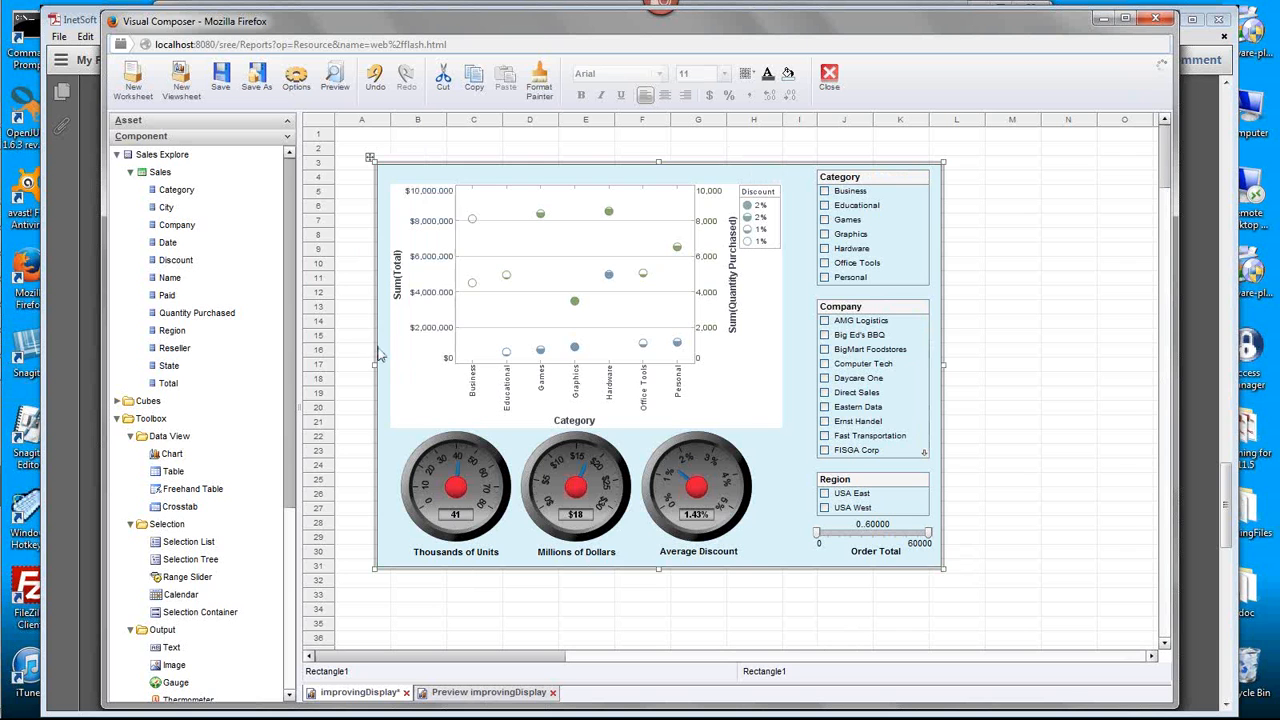
pyautogui.press('Delete')
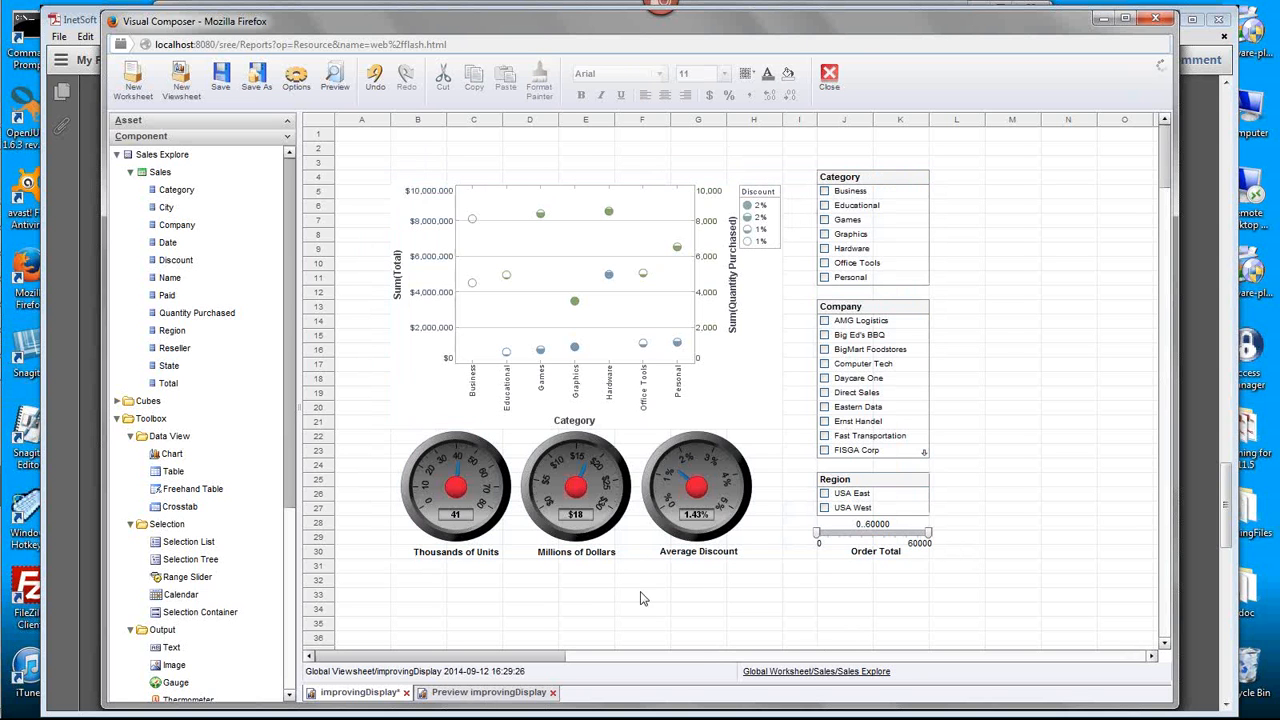
# - Place an image component beside the Category list, in column M around rows 10 to 12
pyautogui.click(289, 660)
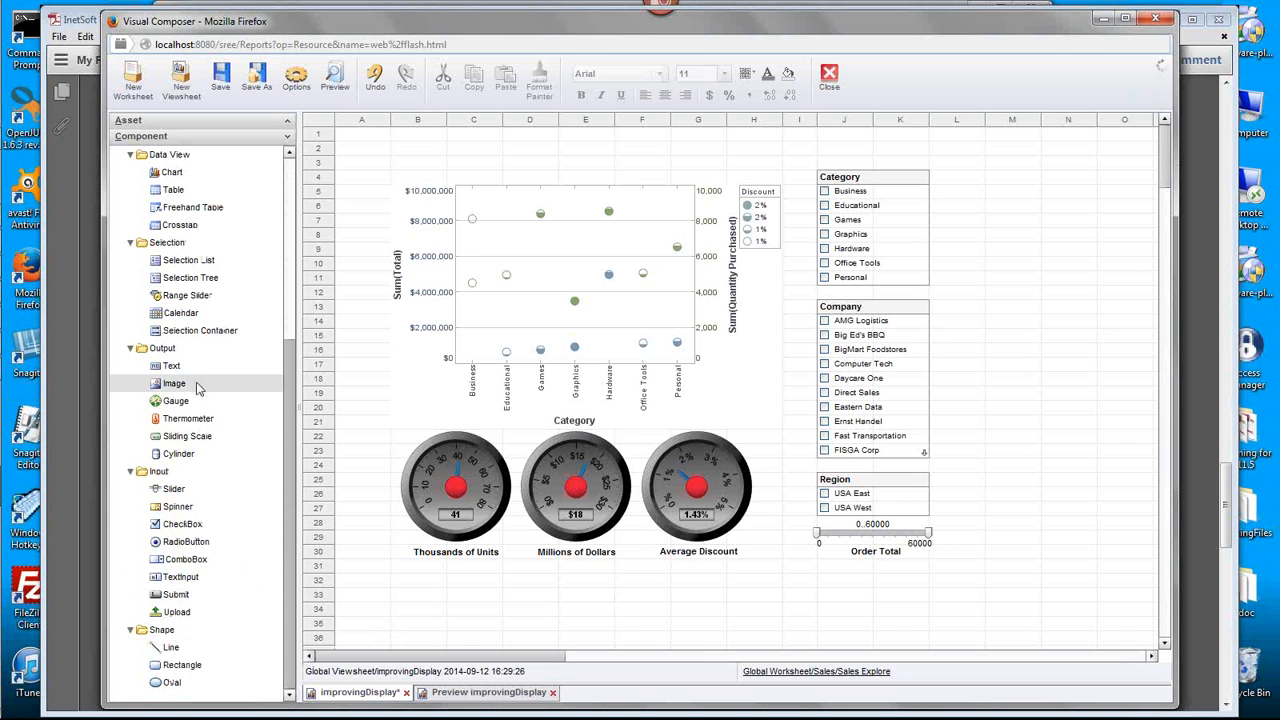
pyautogui.moveTo(180, 383); pyautogui.dragTo(1022, 272)
pyautogui.click(1020, 293)
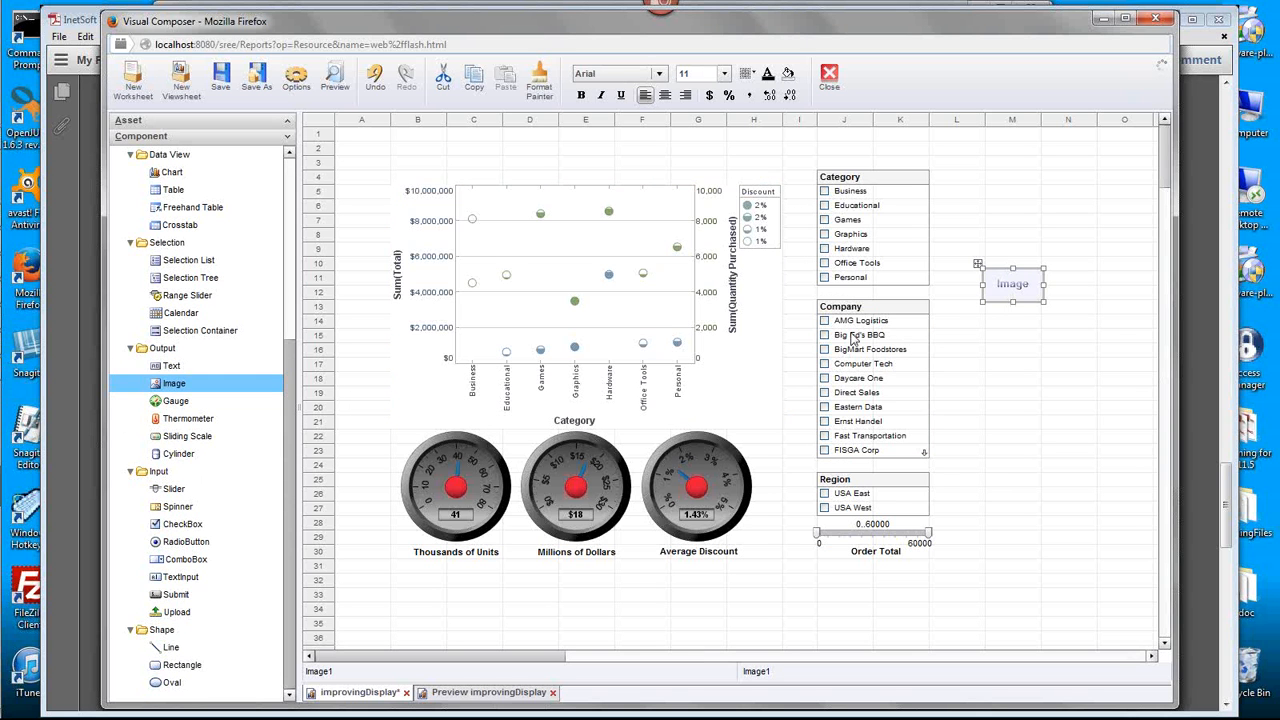
# - Set the image component's static image to Background1 from the Skin folder
pyautogui.rightClick(1021, 288)
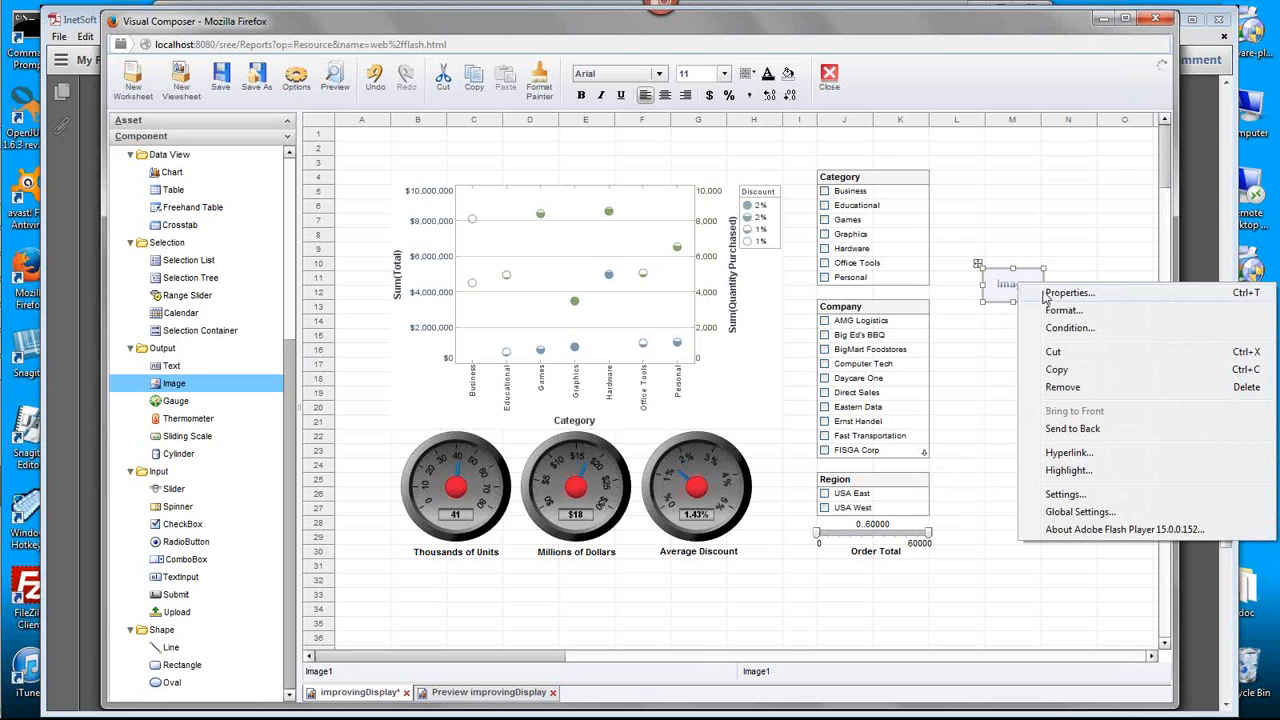
pyautogui.click(1095, 300)
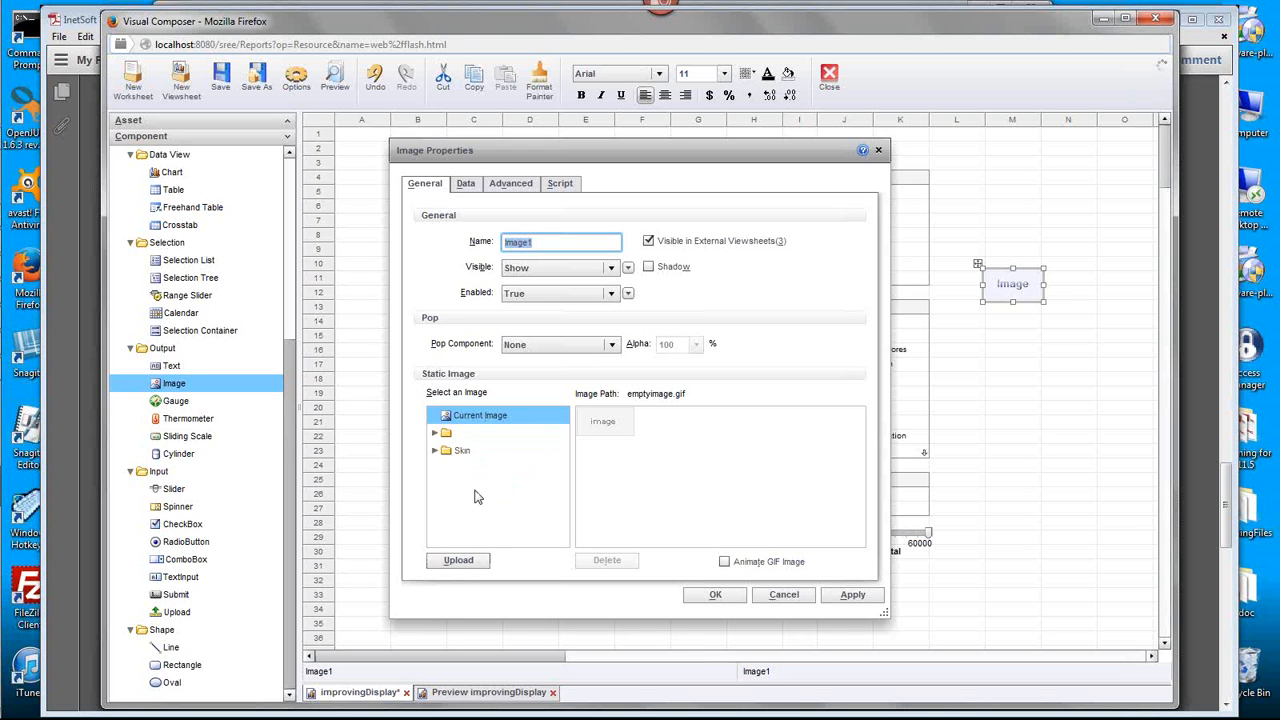
pyautogui.click(435, 450)
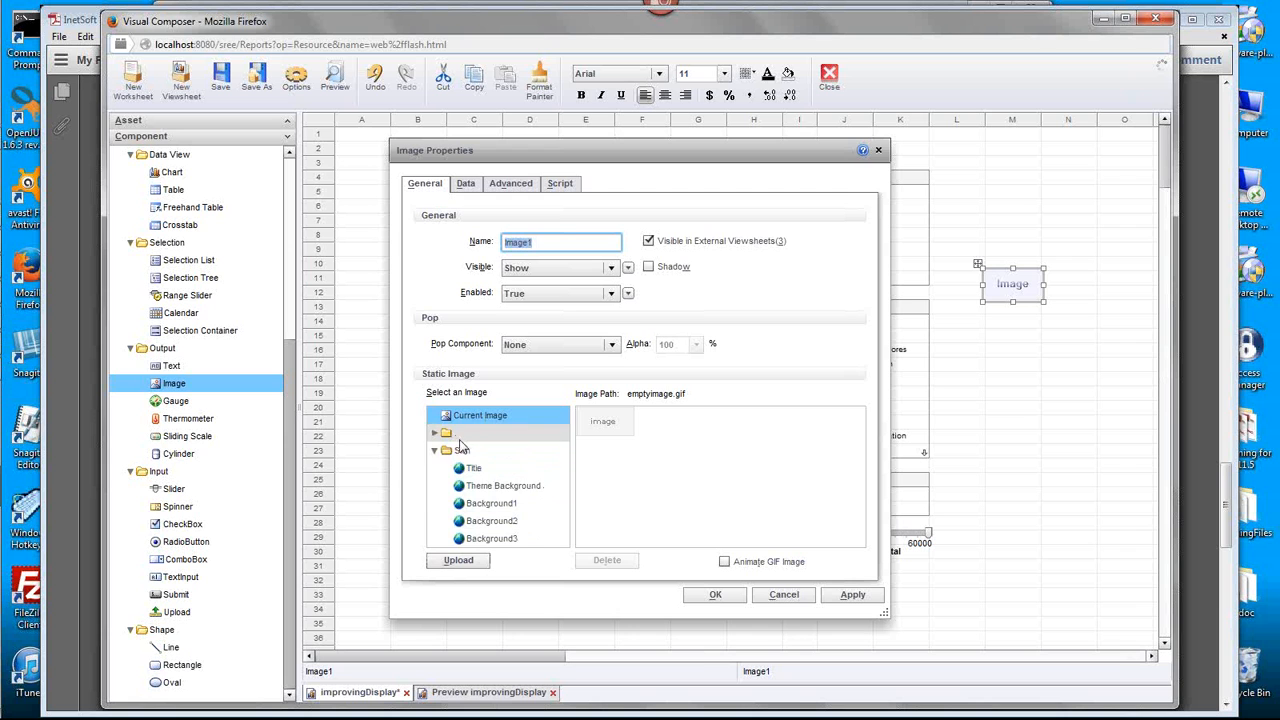
pyautogui.click(503, 504)
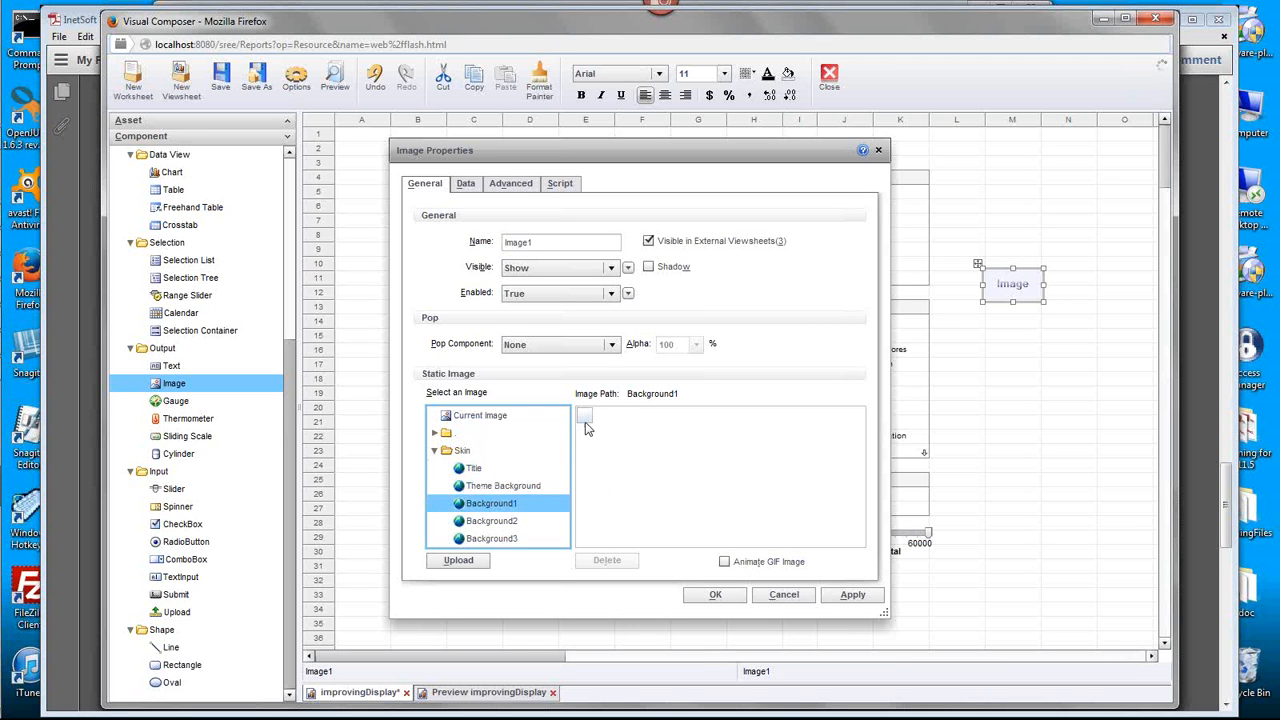
pyautogui.click(716, 595)
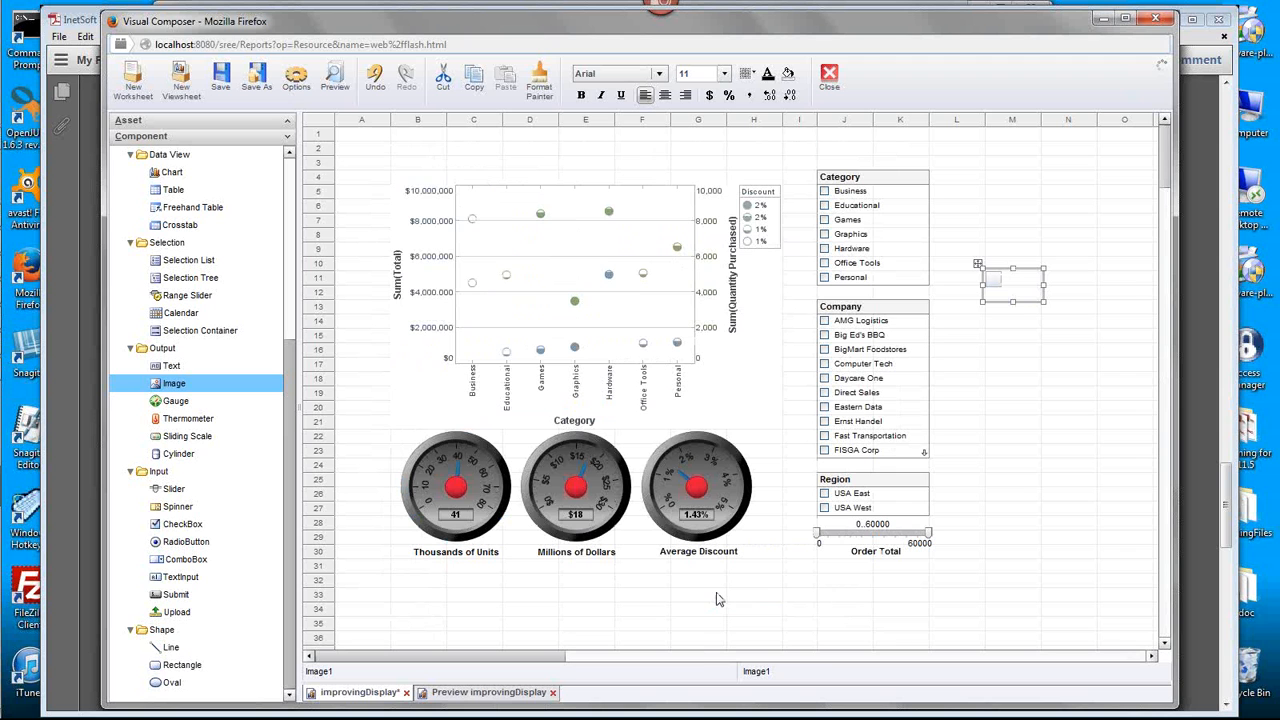
# - Enlarge the image component to span columns M to O down to row 20, and enable Scale Image with Maintain Aspect Ratio
pyautogui.moveTo(1044, 303); pyautogui.dragTo(1141, 408)
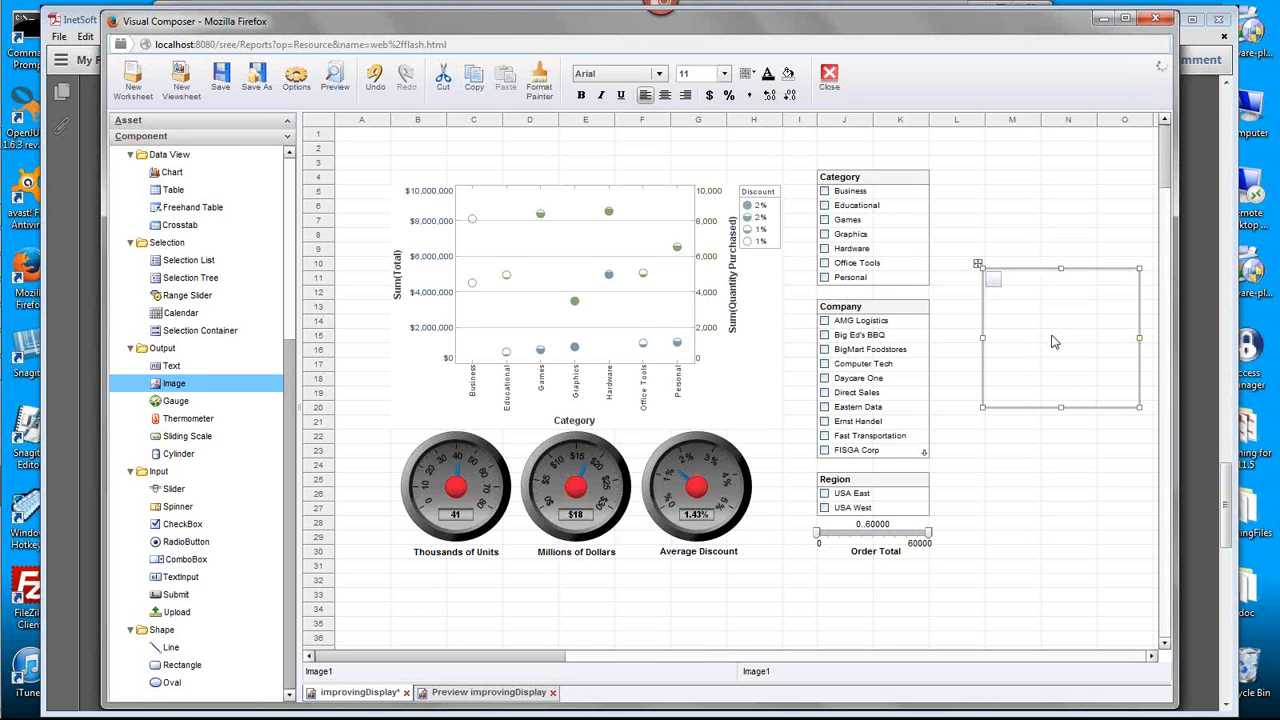
pyautogui.rightClick(995, 285)
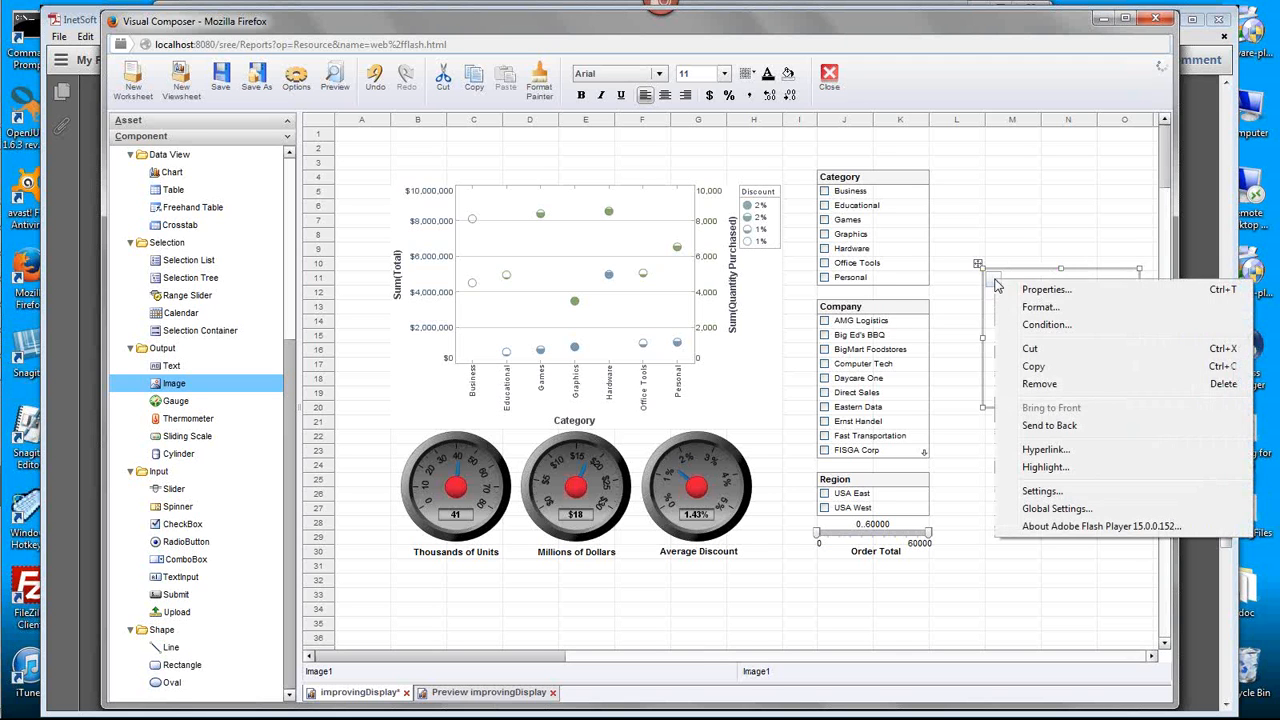
pyautogui.click(1063, 294)
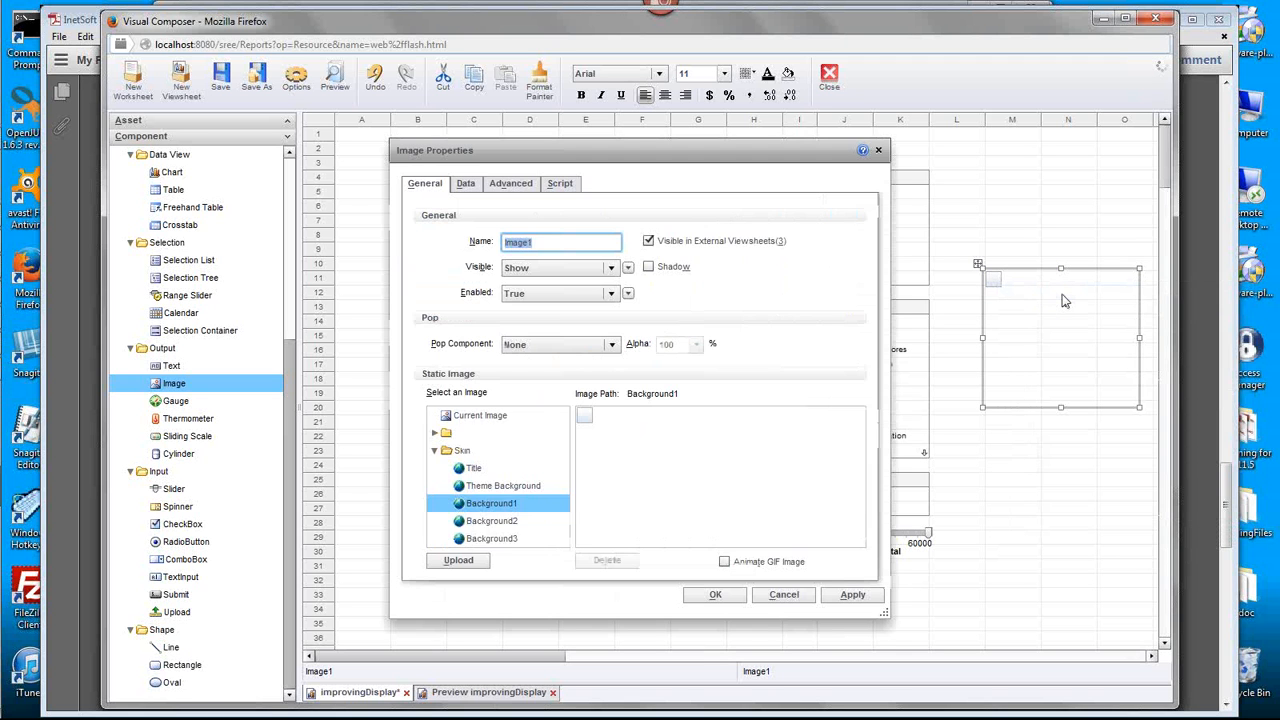
pyautogui.click(511, 184)
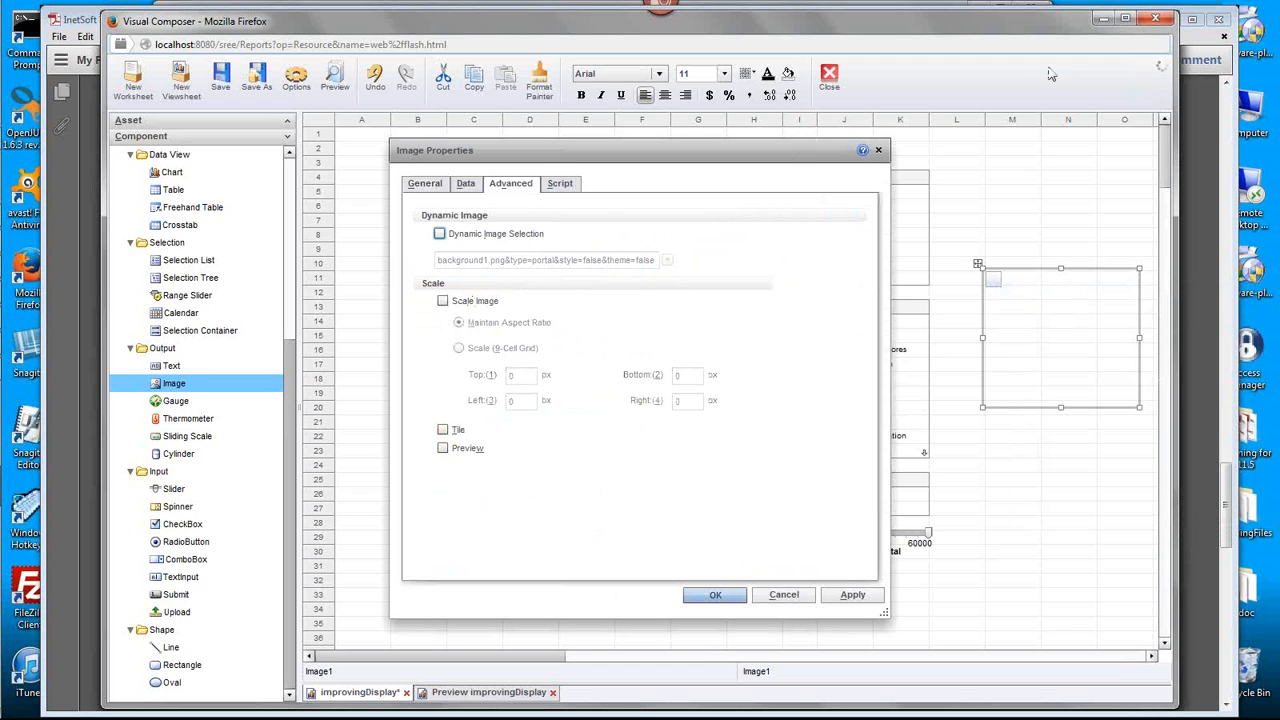
pyautogui.click(1258, 35)
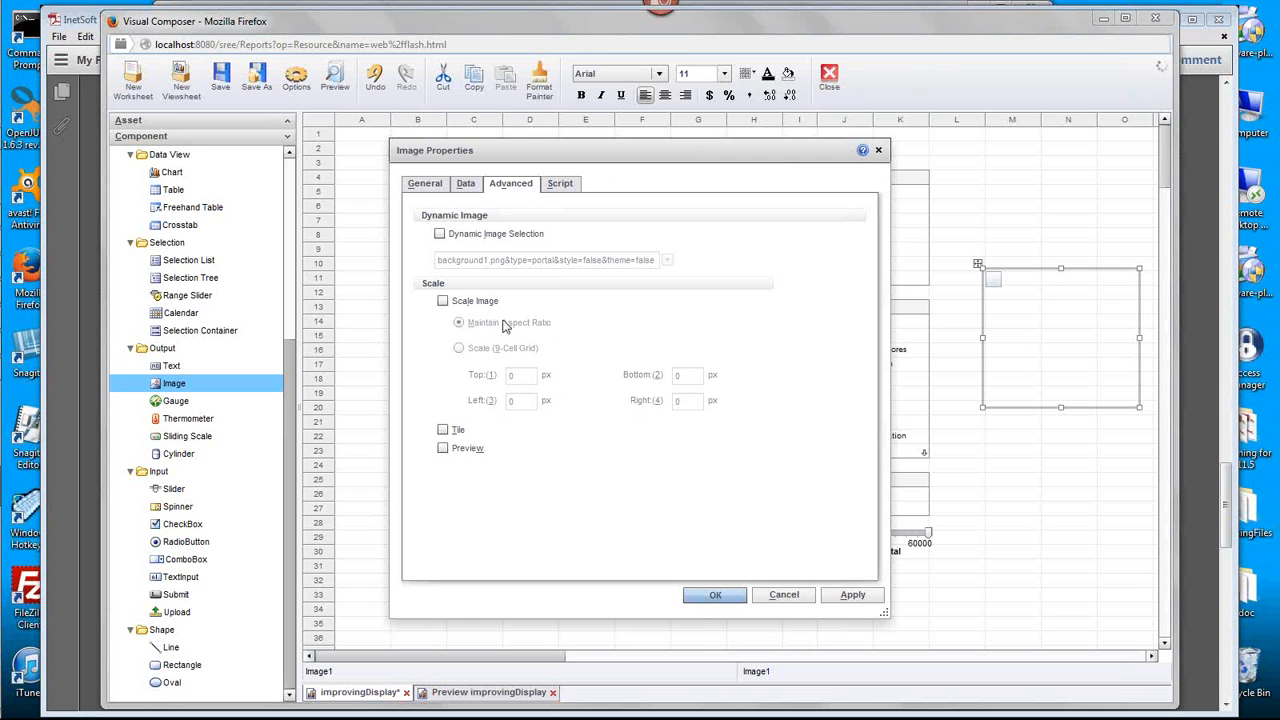
pyautogui.click(443, 302)
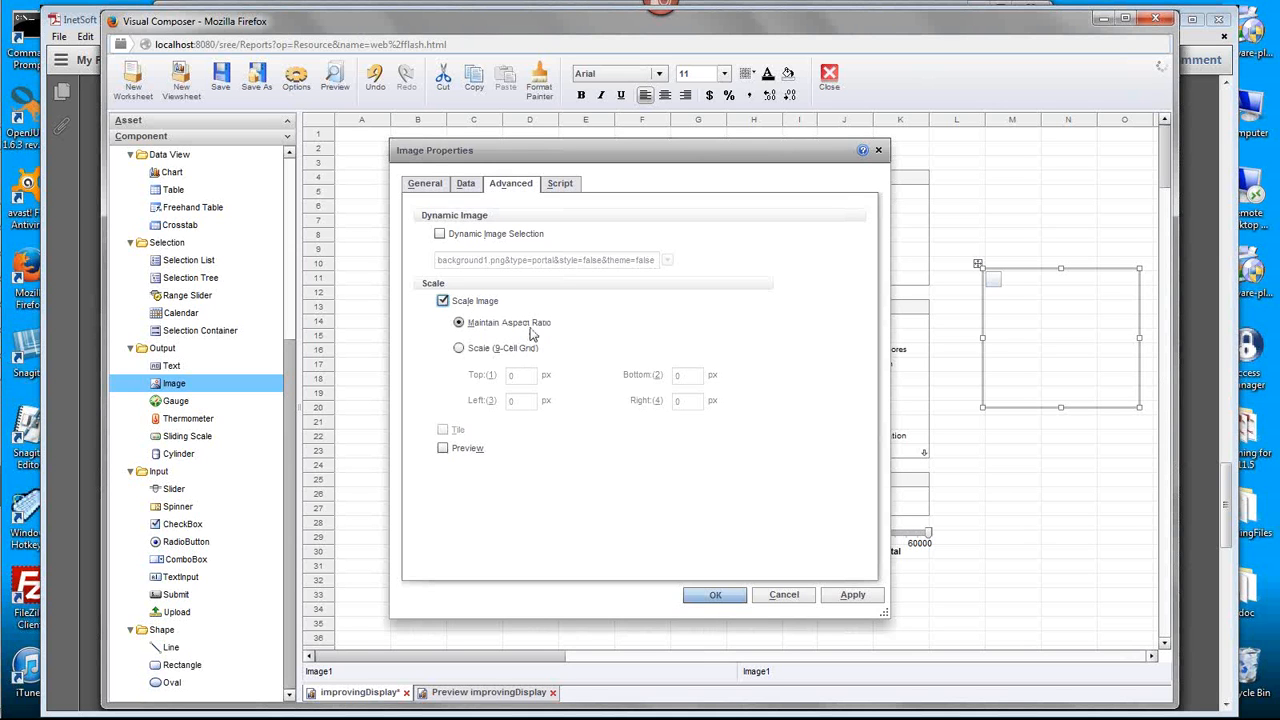
pyautogui.click(714, 598)
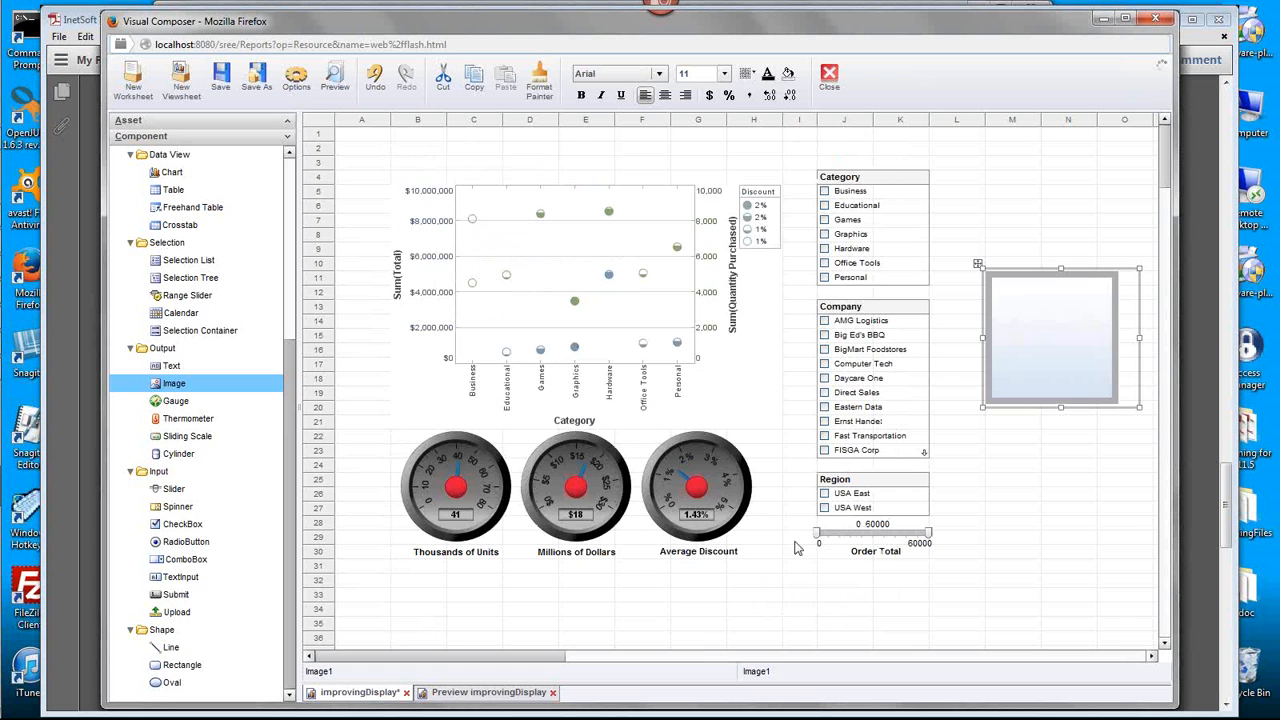
# - Enlarge the background image from its lower-left corner until it reaches column H and row 34, dismissing the antivirus notification
pyautogui.moveTo(984, 410); pyautogui.dragTo(823, 570)
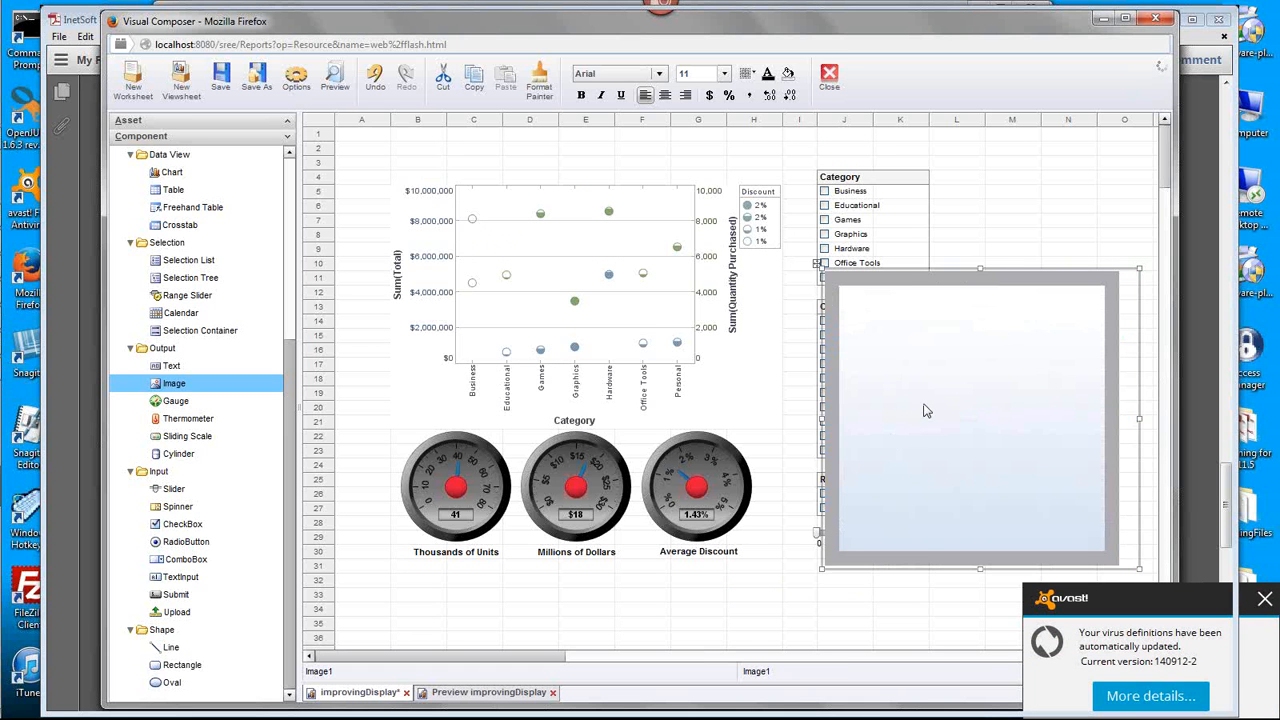
pyautogui.click(1268, 600)
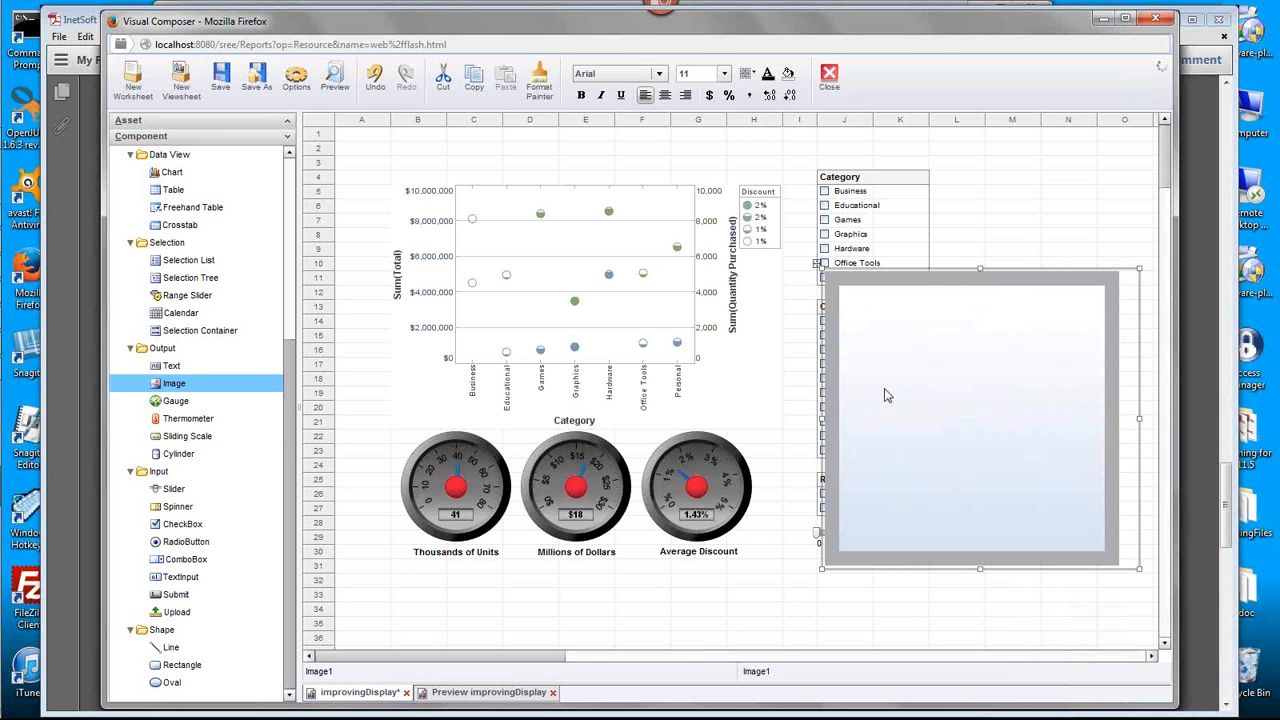
pyautogui.moveTo(822, 569); pyautogui.dragTo(762, 624)
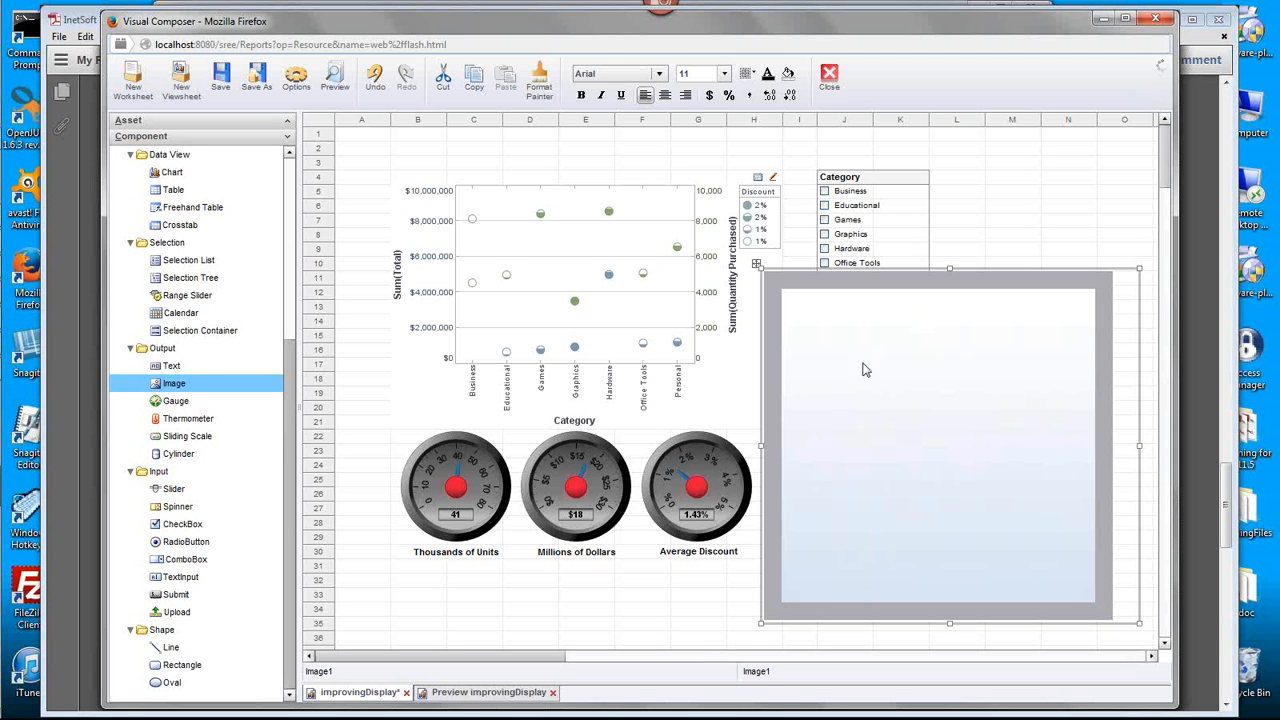
# - Switch the background image's scaling to Scale (9-Cell Grid) with top, bottom, left and right margins of 1 px
pyautogui.rightClick(837, 384)
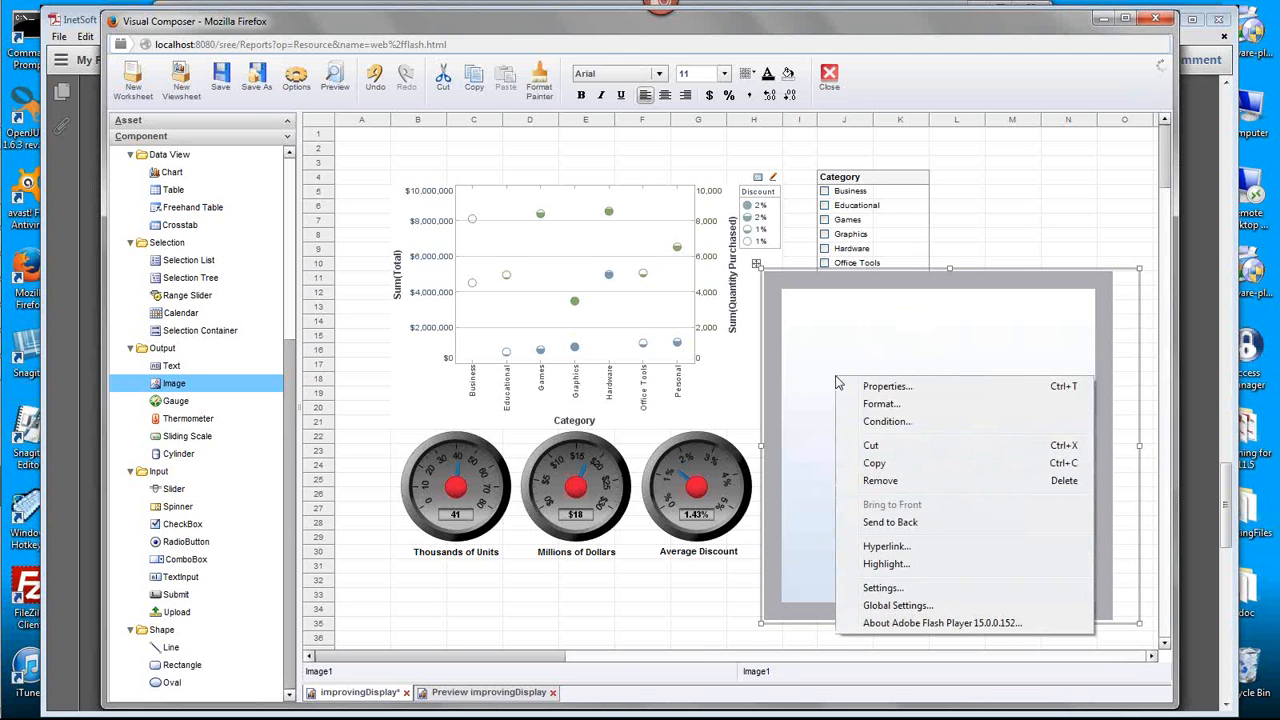
pyautogui.click(870, 387)
pyautogui.click(476, 348)
pyautogui.click(535, 377)
pyautogui.write('1')
pyautogui.click(528, 401)
pyautogui.write('1')
pyautogui.click(698, 374)
pyautogui.write('1')
pyautogui.click(695, 402)
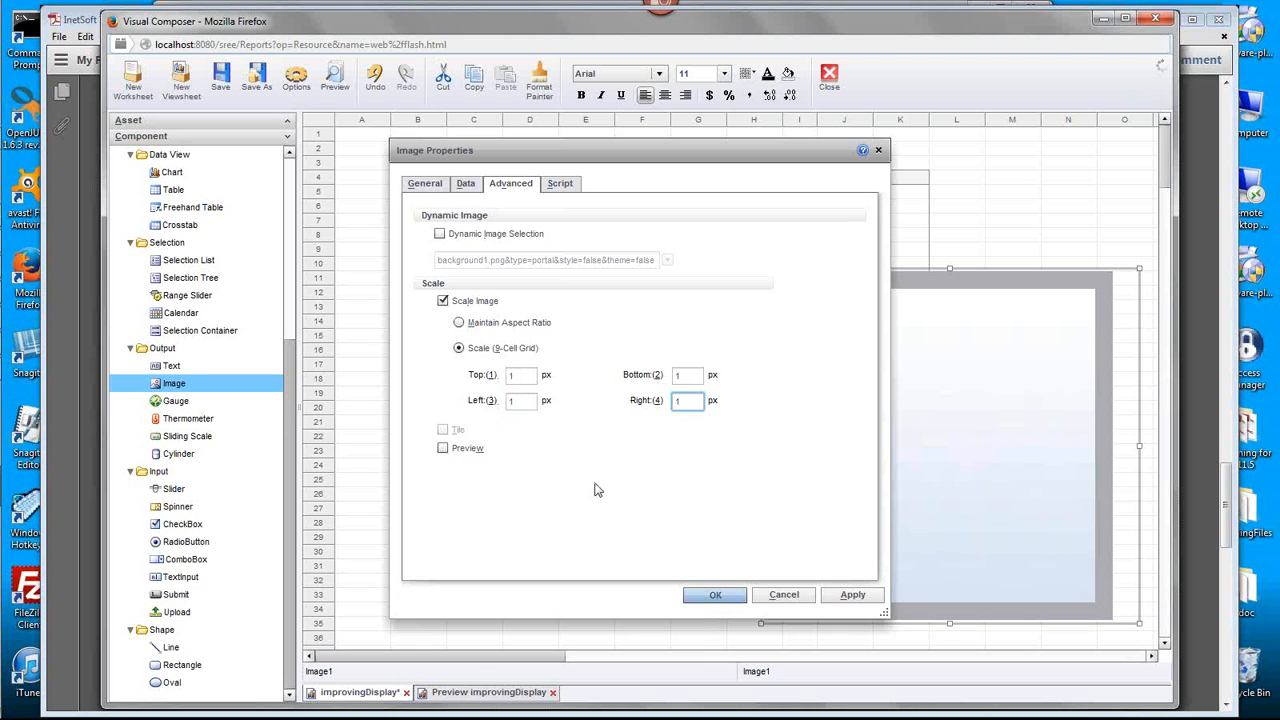
pyautogui.click(715, 595)
# - Move the background image over the chart near row 3 as a free component, and enlarge it to column L, row 31
pyautogui.moveTo(1000, 460); pyautogui.dragTo(634, 348)
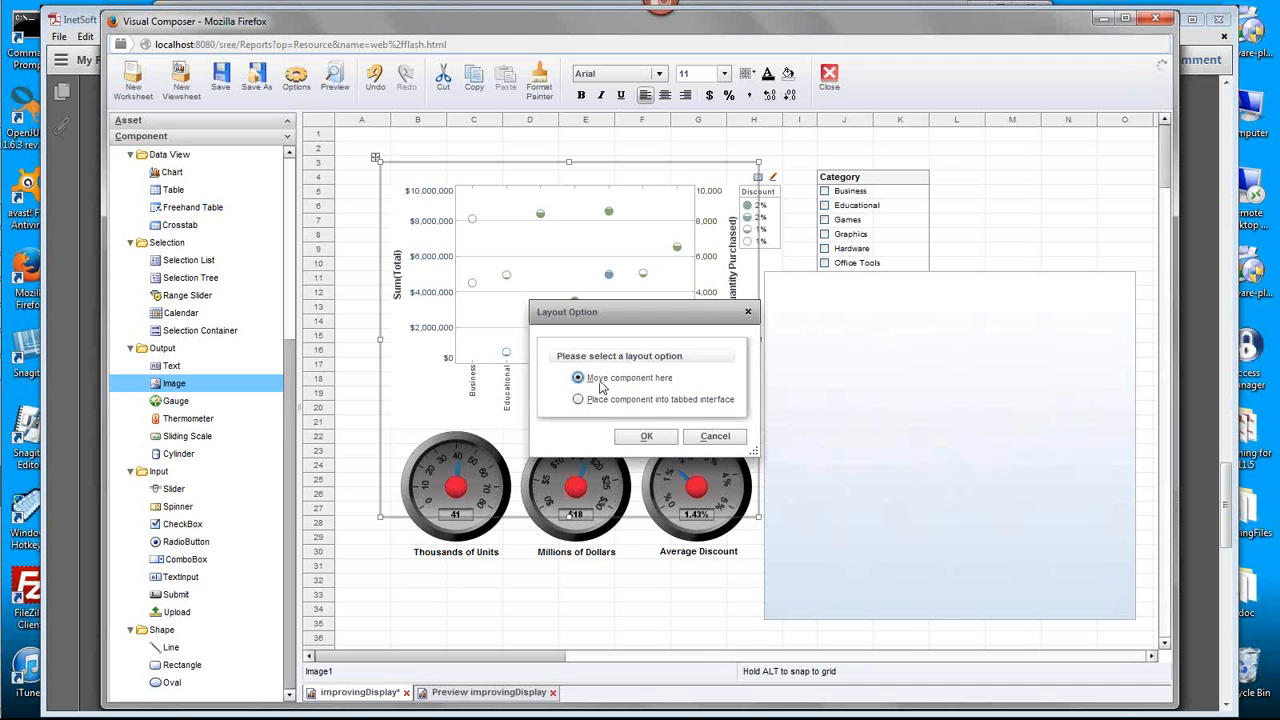
pyautogui.click(646, 437)
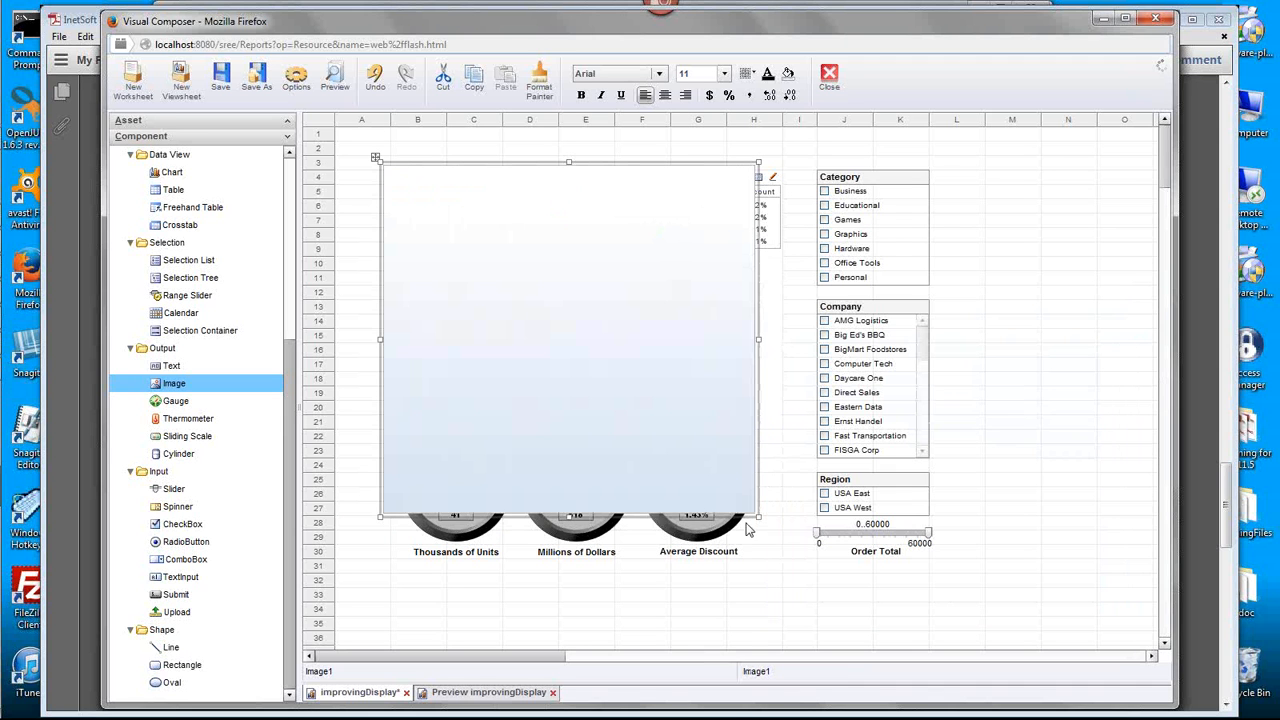
pyautogui.moveTo(759, 517); pyautogui.dragTo(944, 572)
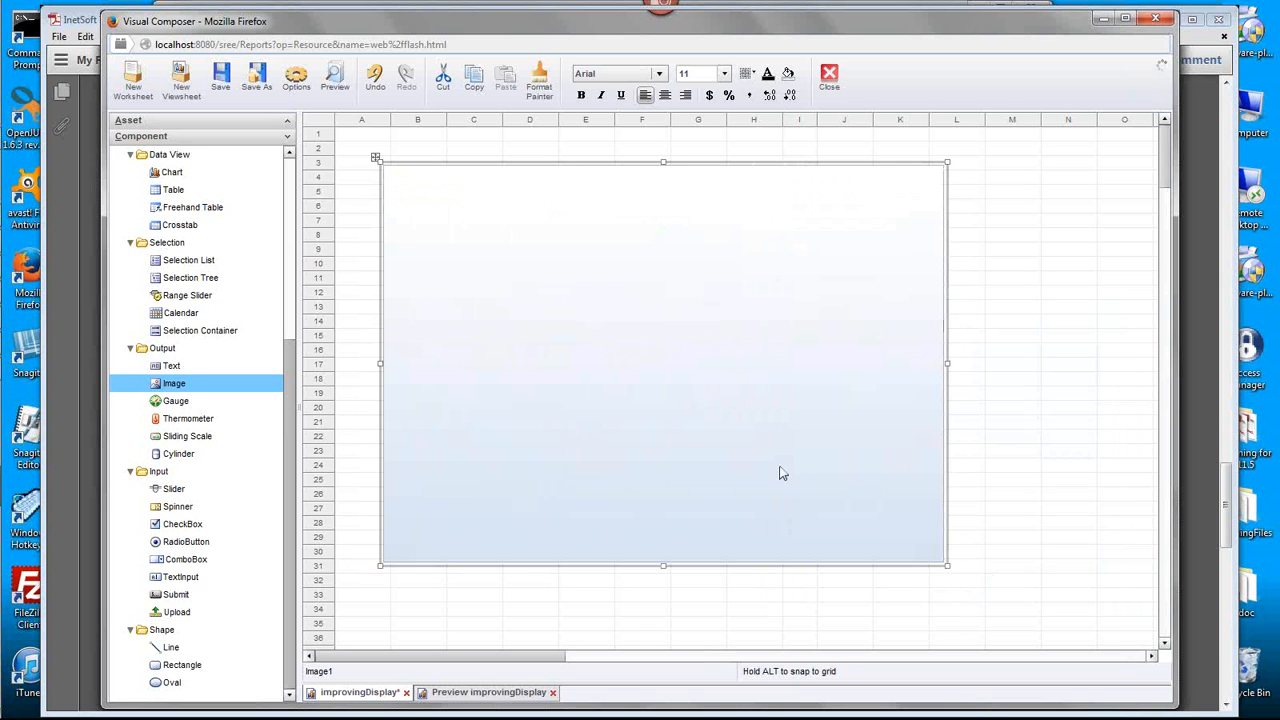
# - Send the background image to the back and fine-tune its edges so it evenly frames the dashboard components
pyautogui.rightClick(721, 446)
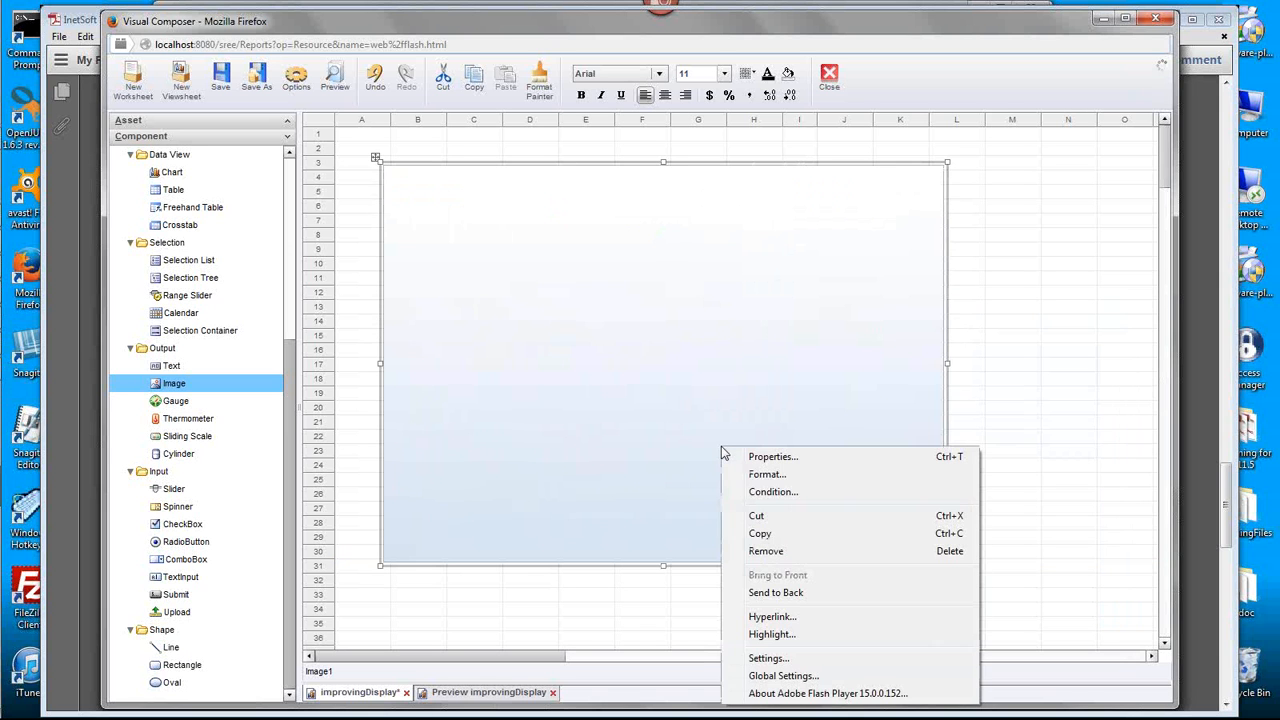
pyautogui.click(843, 598)
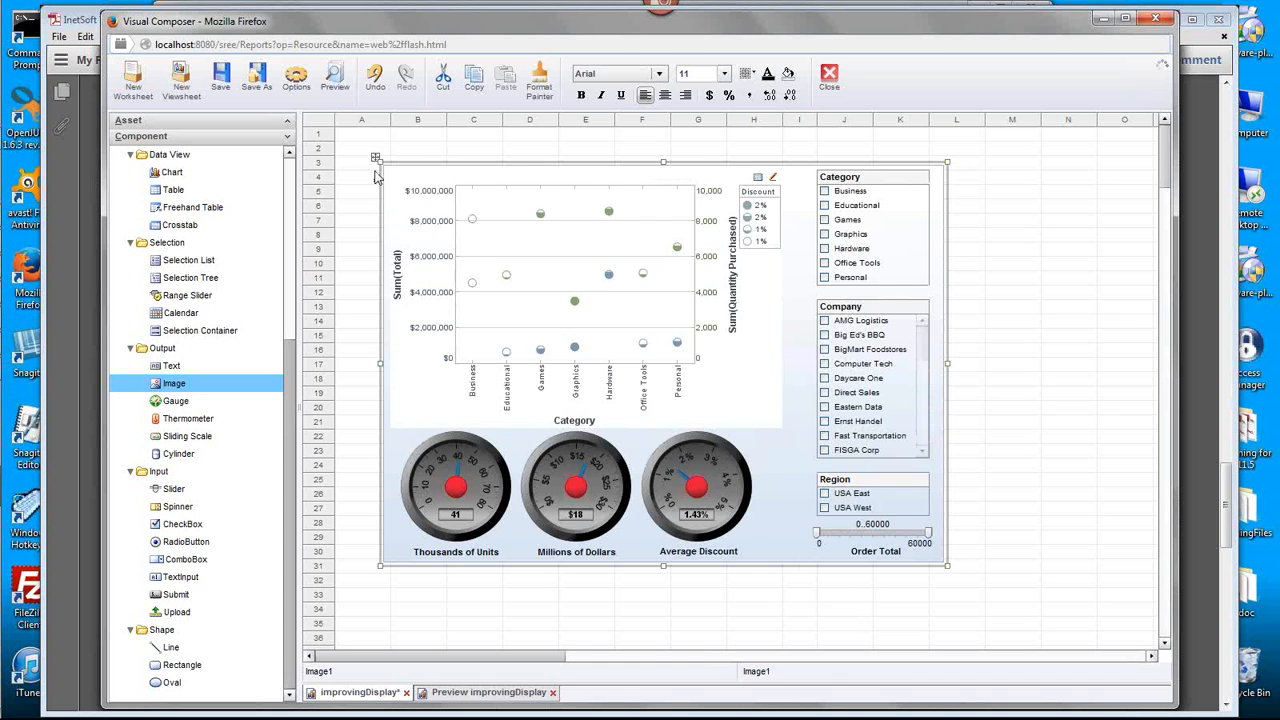
pyautogui.moveTo(375, 158); pyautogui.dragTo(371, 155)
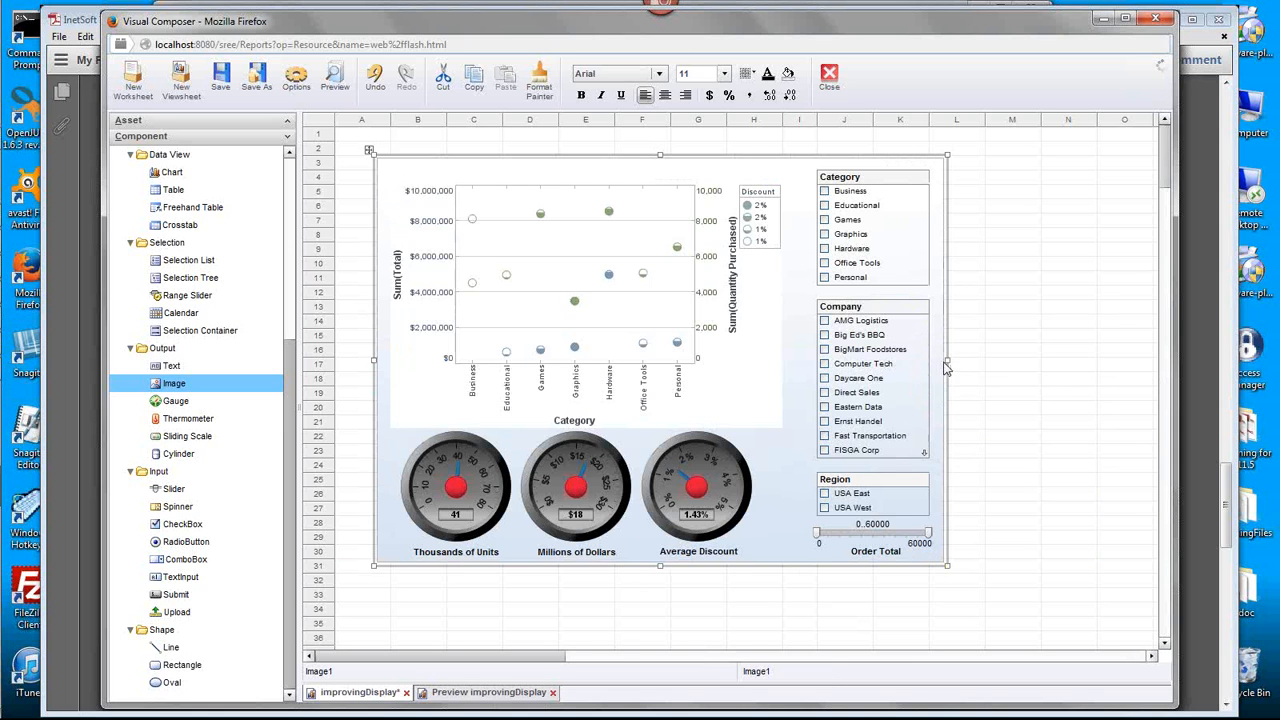
pyautogui.moveTo(948, 362); pyautogui.dragTo(944, 370)
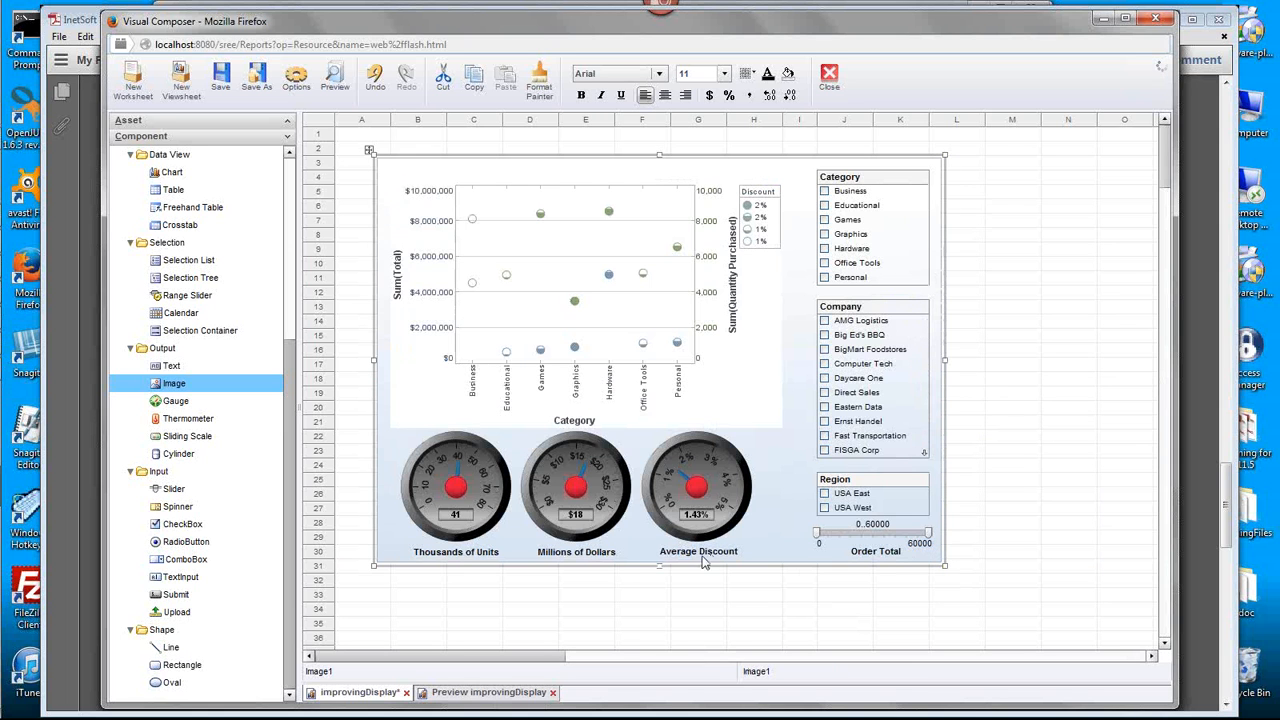
pyautogui.moveTo(660, 566); pyautogui.dragTo(660, 570)
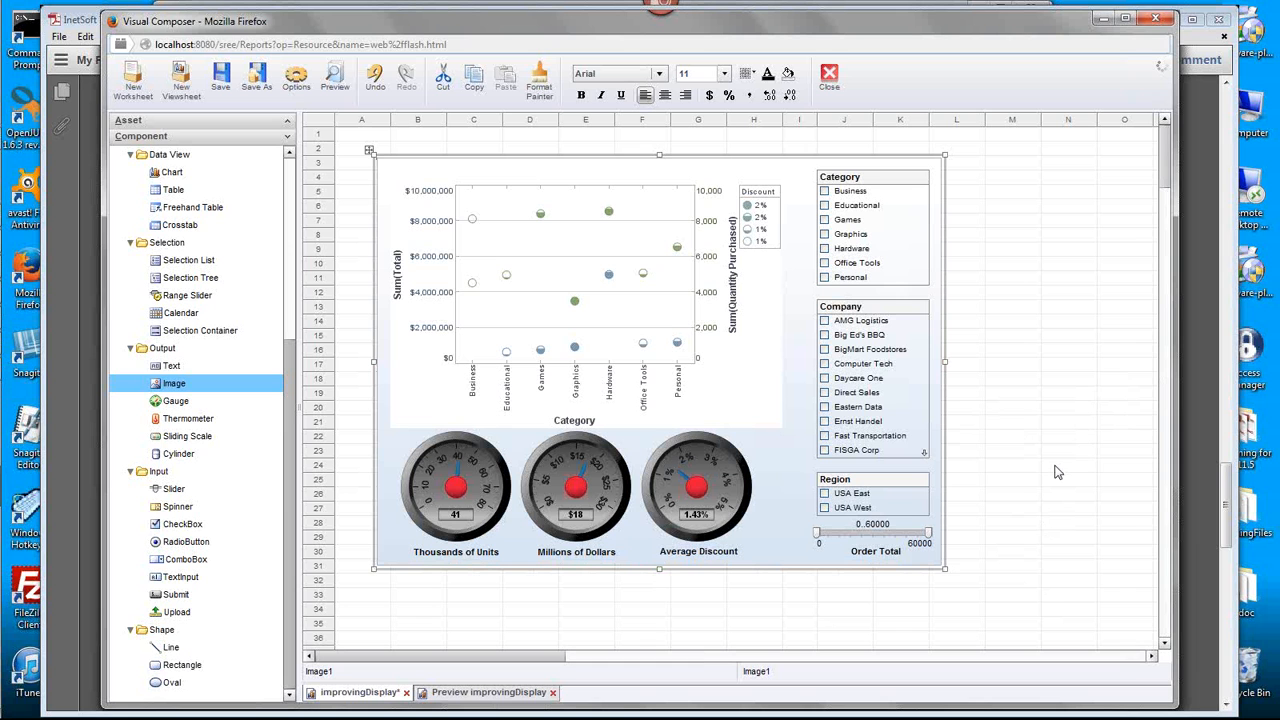
# - Switch to Adobe Reader to examine the finished Sales Dashboard example, and minimize it to return to the Visual Composer
pyautogui.moveTo(5, 528)
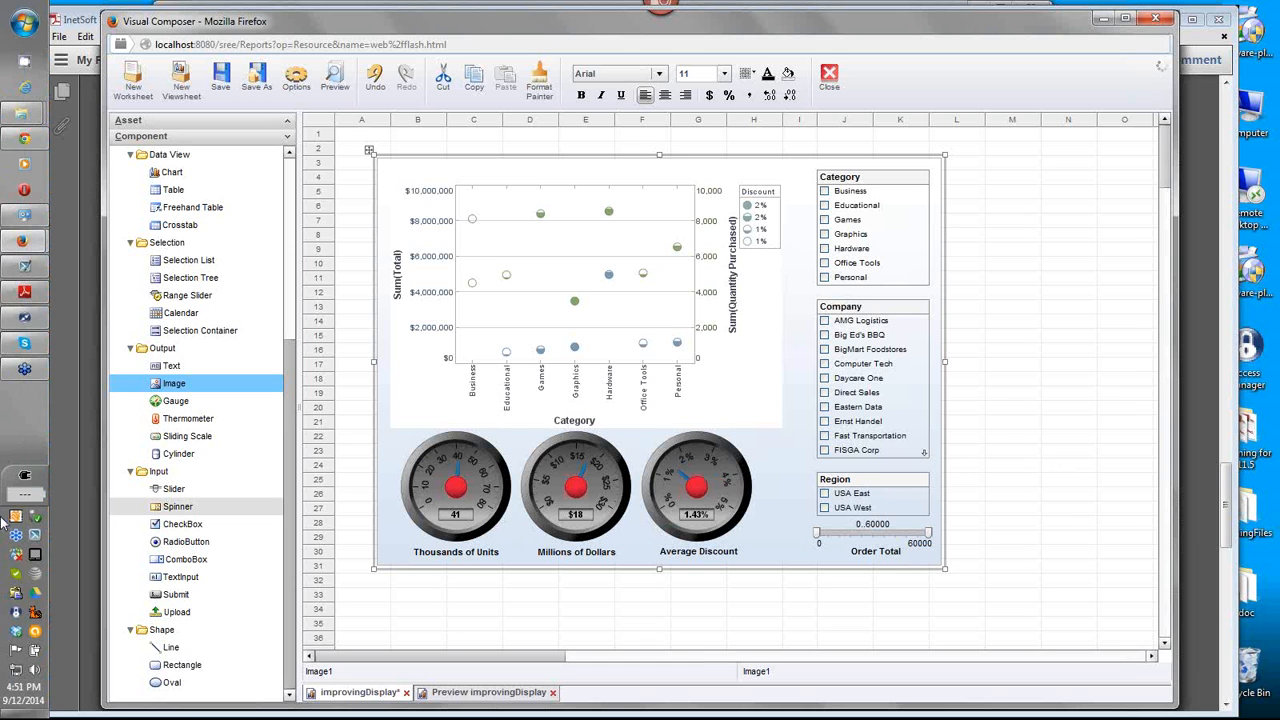
pyautogui.click(25, 294)
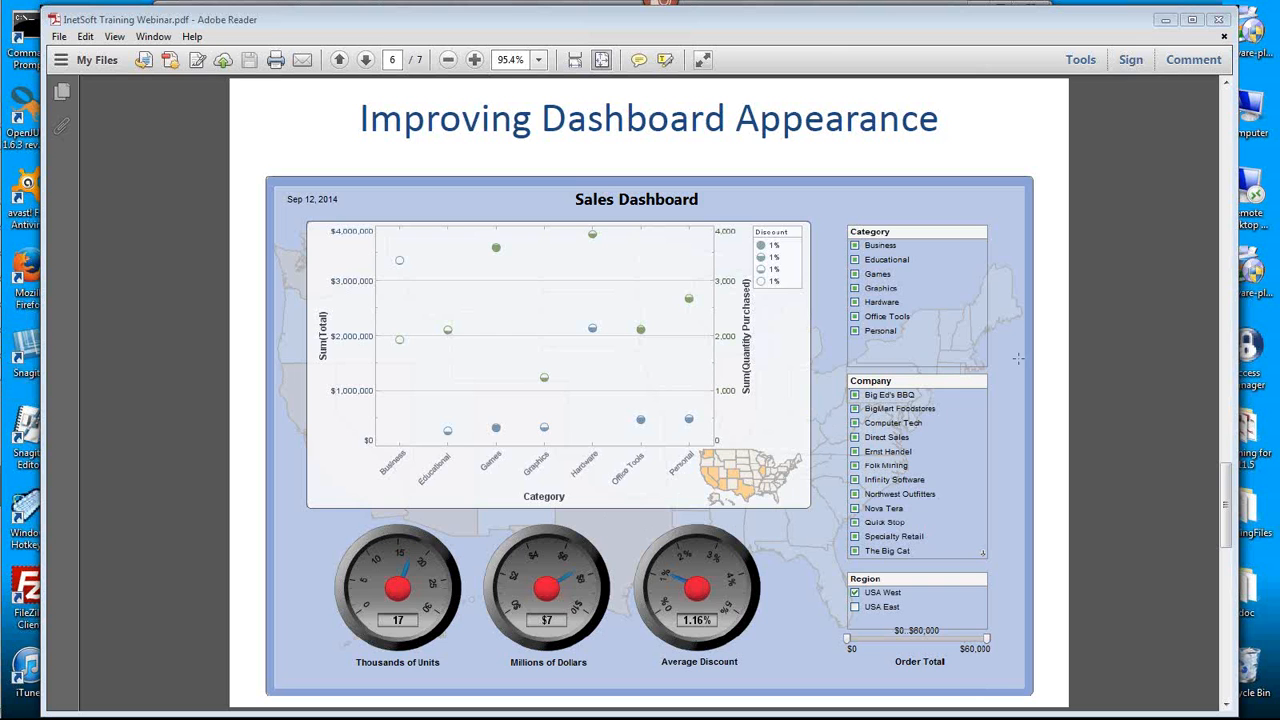
pyautogui.click(1165, 19)
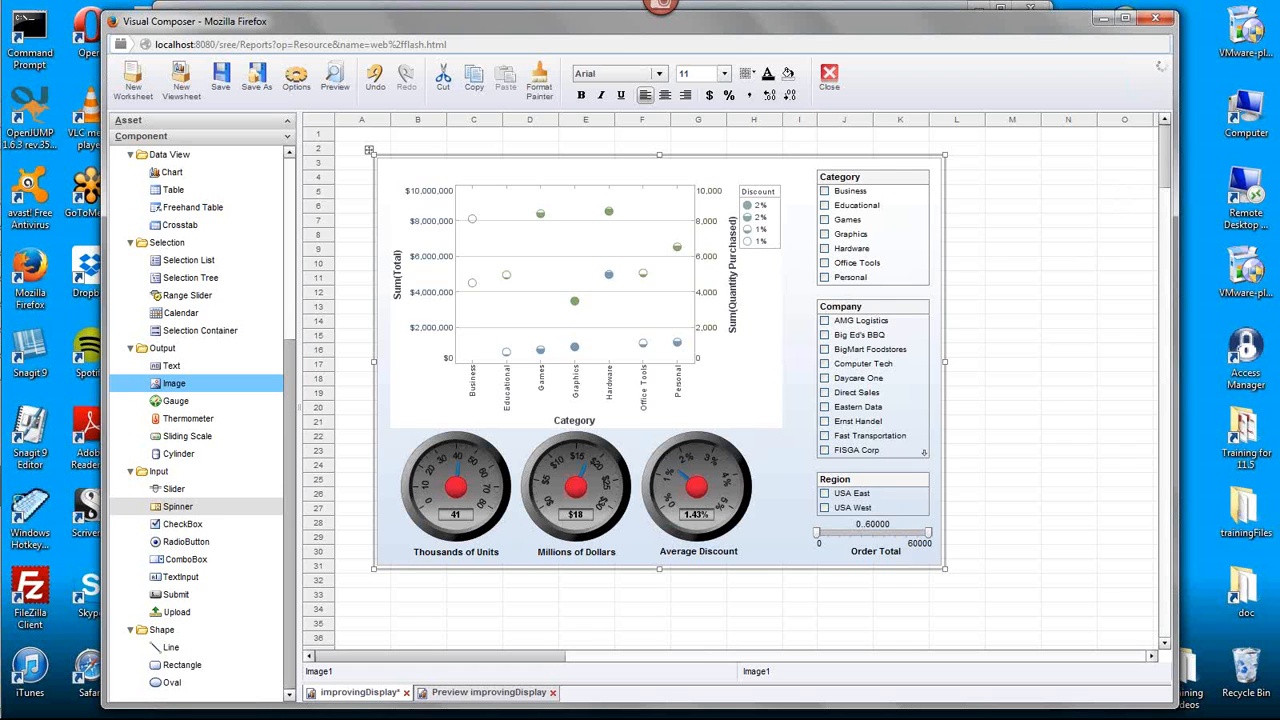
# - Place a chart below the dashboard from row 34, change it to a map chart, and expand the Sales dimensions
pyautogui.moveTo(1163, 172); pyautogui.dragTo(1163, 202)
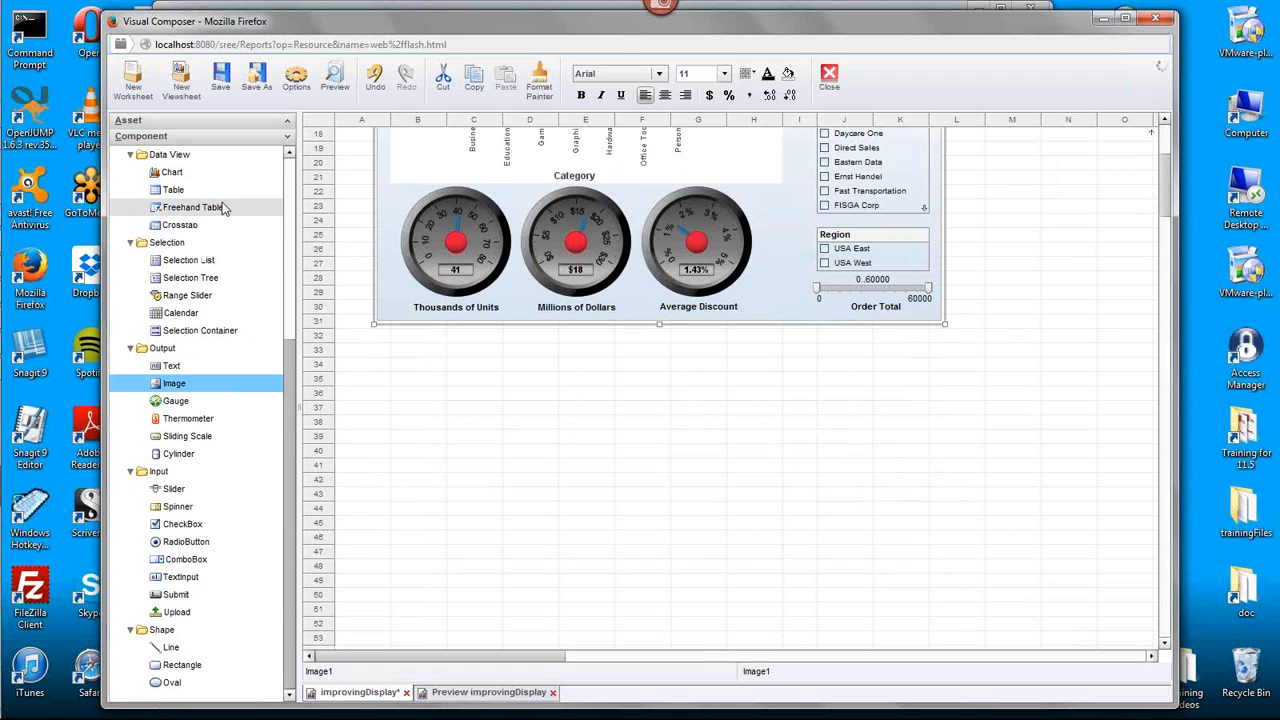
pyautogui.moveTo(222, 180); pyautogui.dragTo(605, 384)
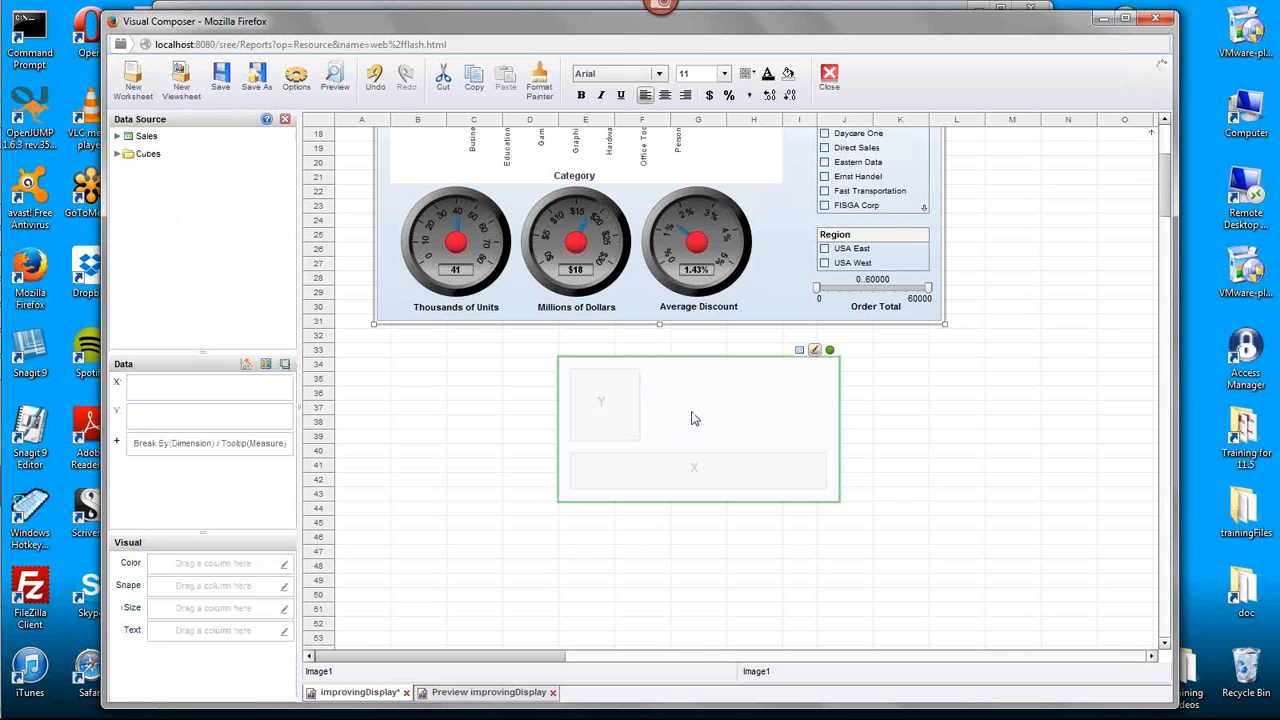
pyautogui.moveTo(1167, 193); pyautogui.dragTo(1167, 183)
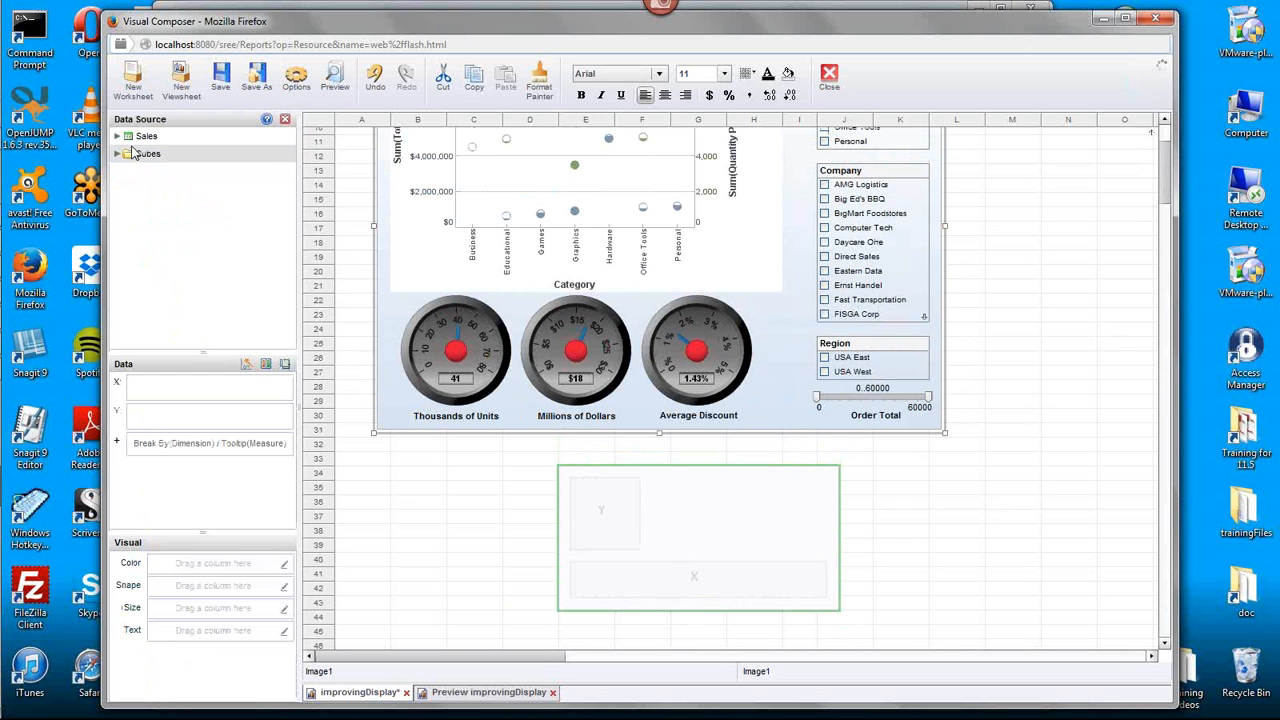
pyautogui.click(248, 367)
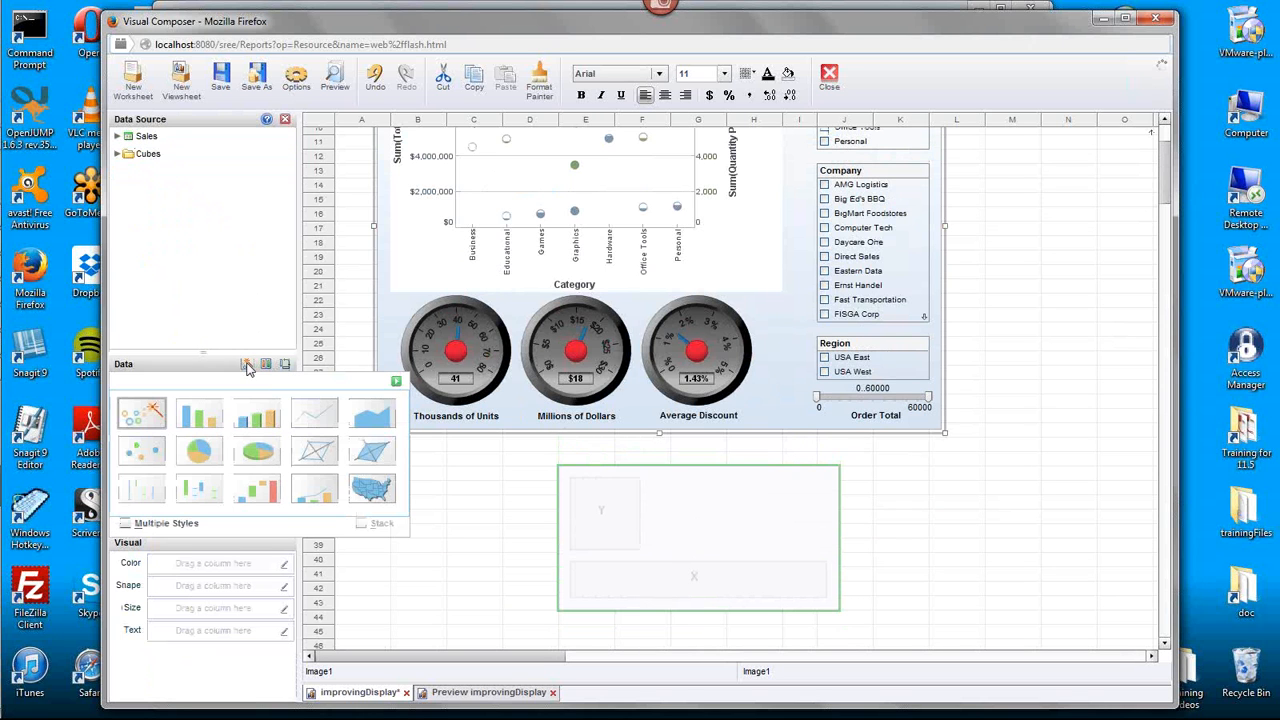
pyautogui.click(372, 490)
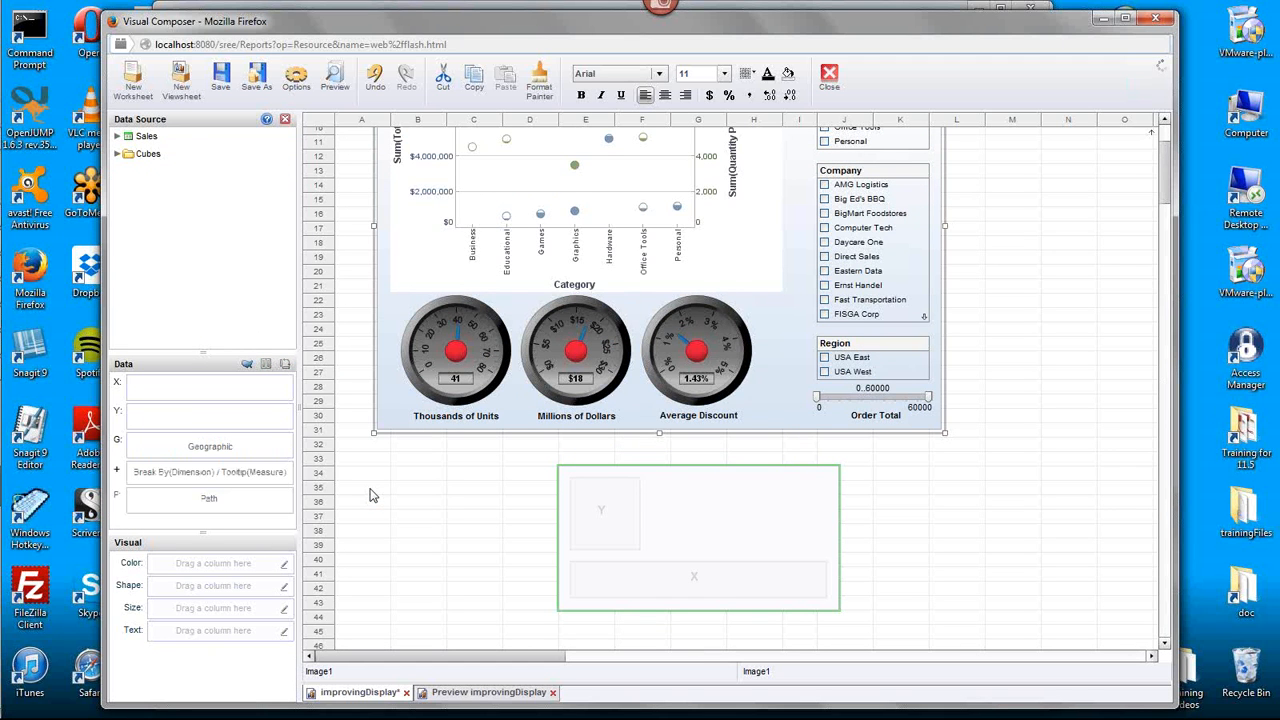
pyautogui.click(117, 136)
pyautogui.click(131, 154)
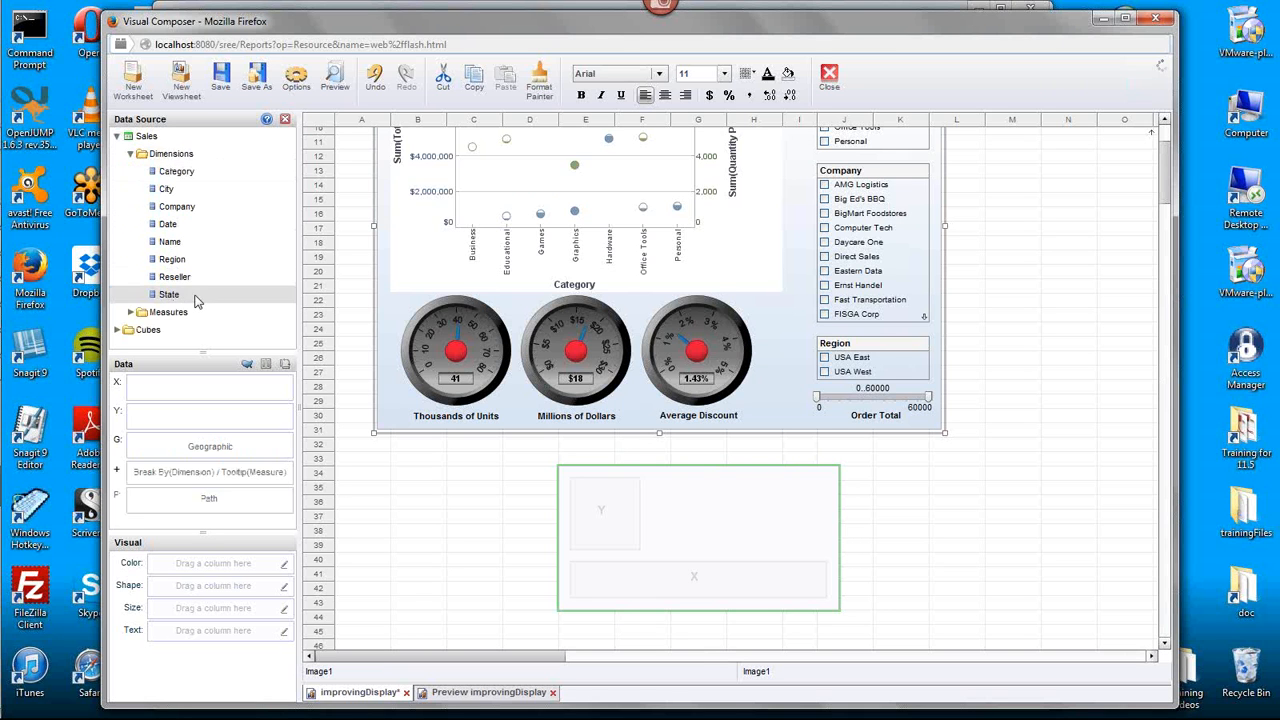
# - Try to set the State dimension as geographic on the U.S. map
pyautogui.click(196, 300)
pyautogui.rightClick(190, 299)
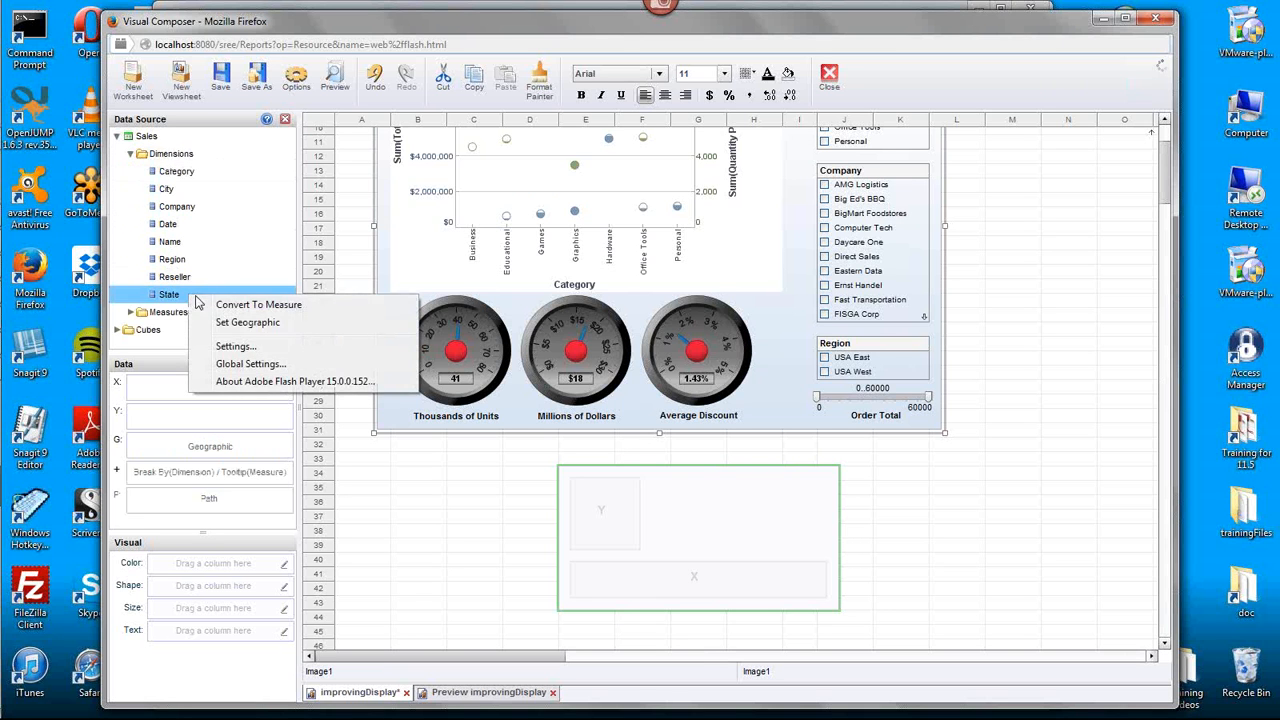
pyautogui.click(250, 322)
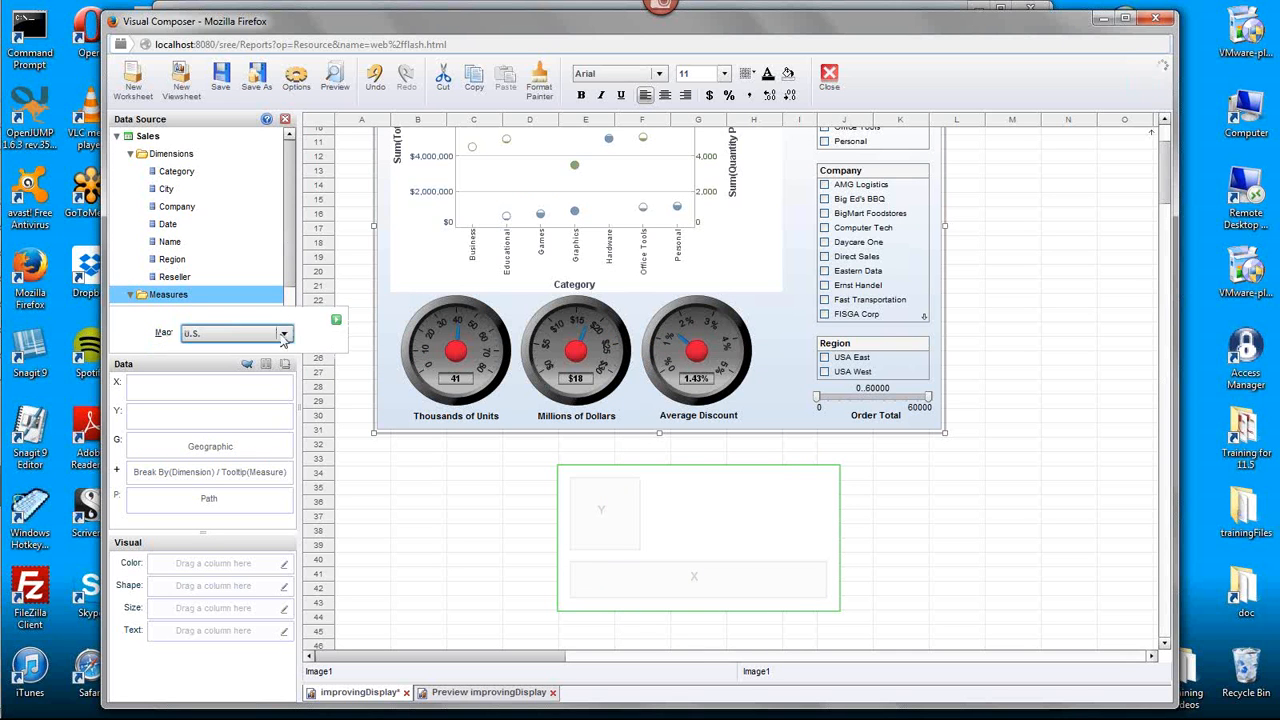
pyautogui.click(336, 322)
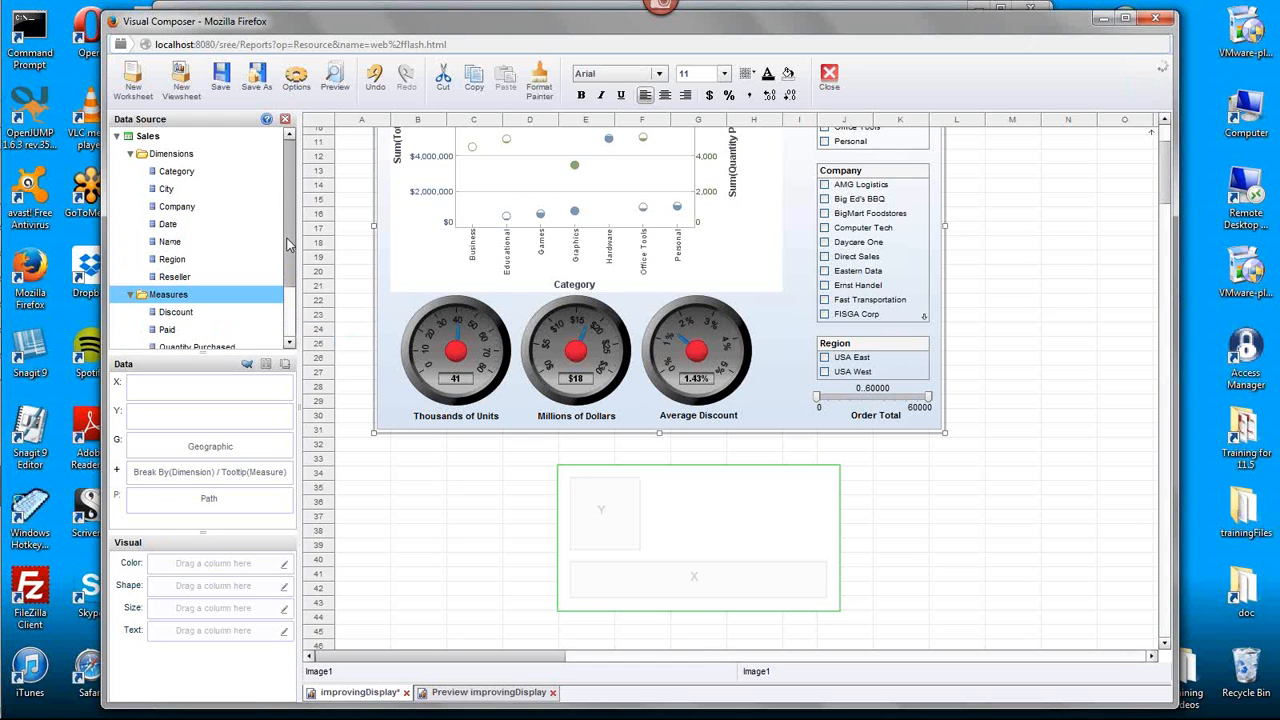
# - Convert the State field from a measure back to a dimension
pyautogui.scroll(-3, 287, 243)
pyautogui.moveTo(173, 314); pyautogui.dragTo(226, 210)
pyautogui.rightClick(168, 316)
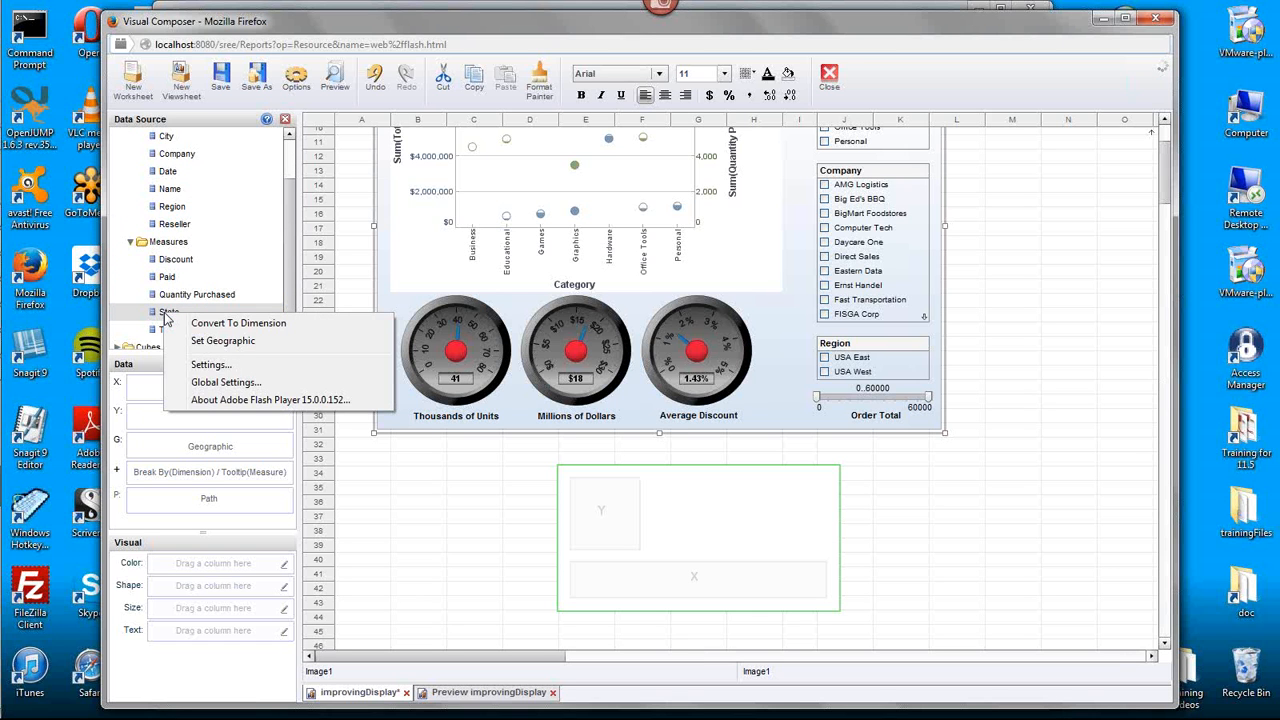
pyautogui.click(240, 323)
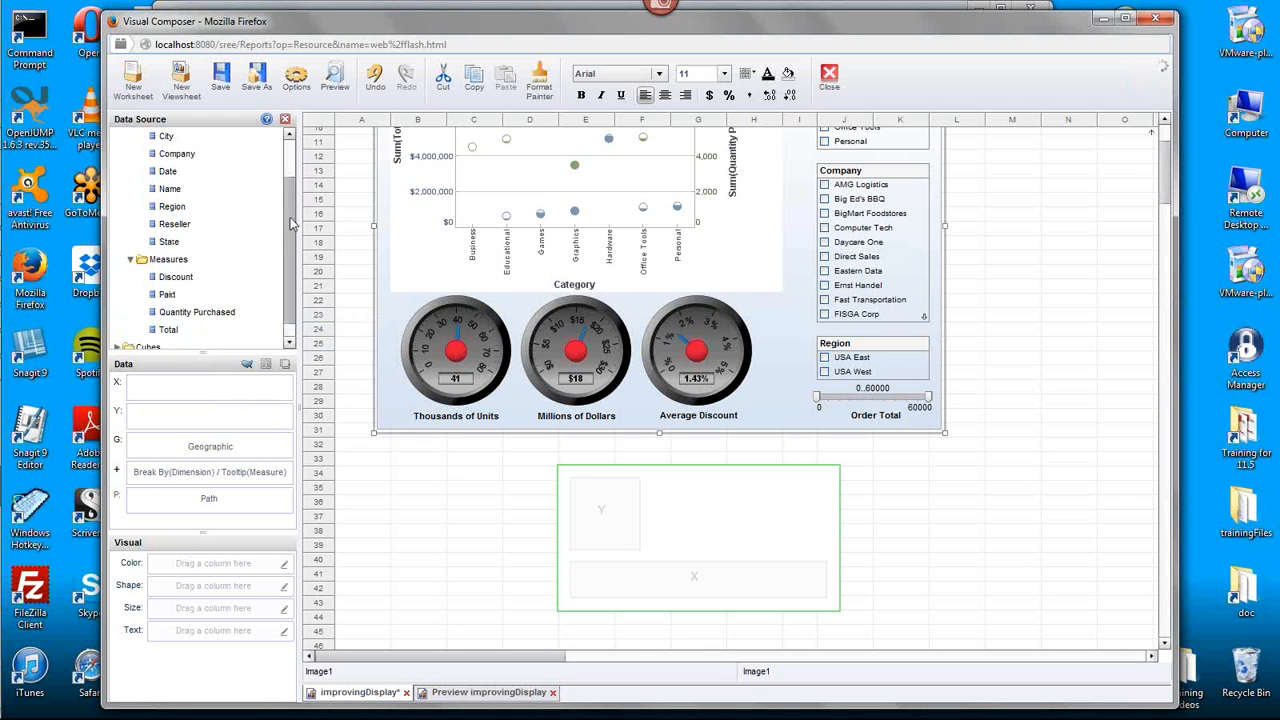
# - Set State as geographic with the U.S. map, State layer and Built-in mapping, and assign it to the chart's Geographic field
pyautogui.moveTo(287, 225)
pyautogui.mouseDown()
pyautogui.moveTo(287, 195)
pyautogui.moveTo(288, 220)
pyautogui.mouseUp()
pyautogui.click(192, 242)
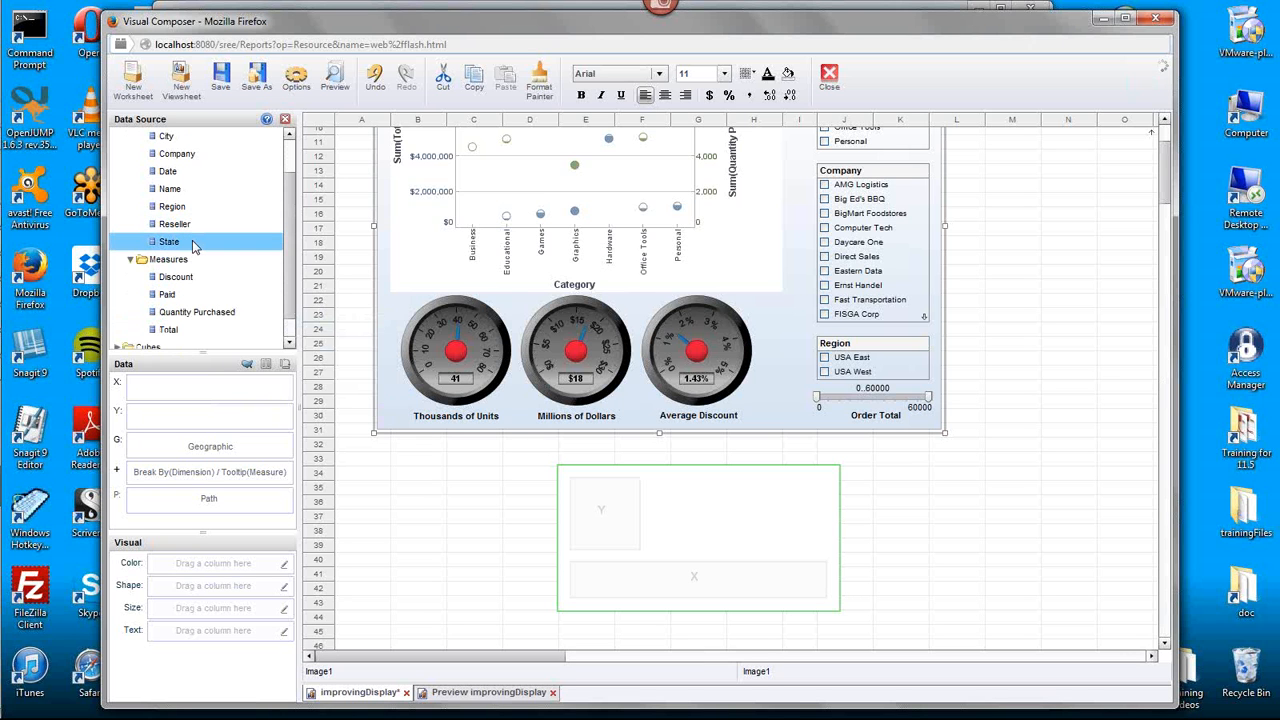
pyautogui.rightClick(194, 246)
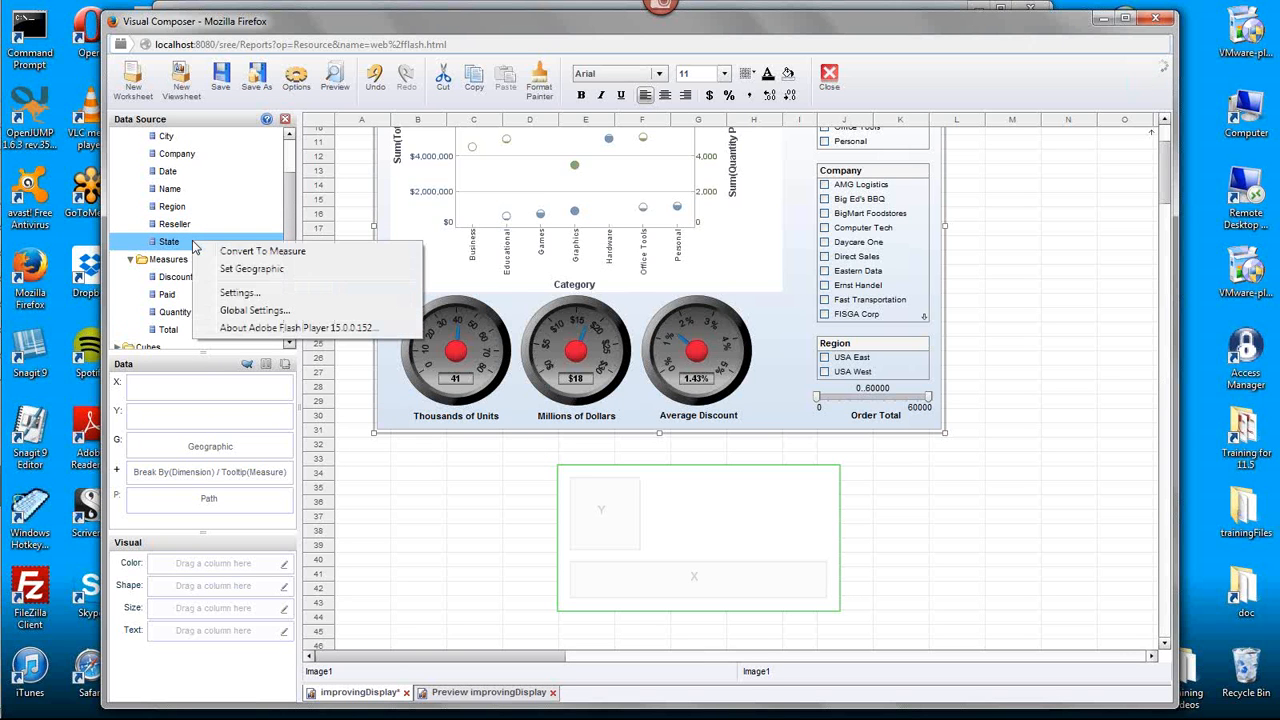
pyautogui.click(312, 272)
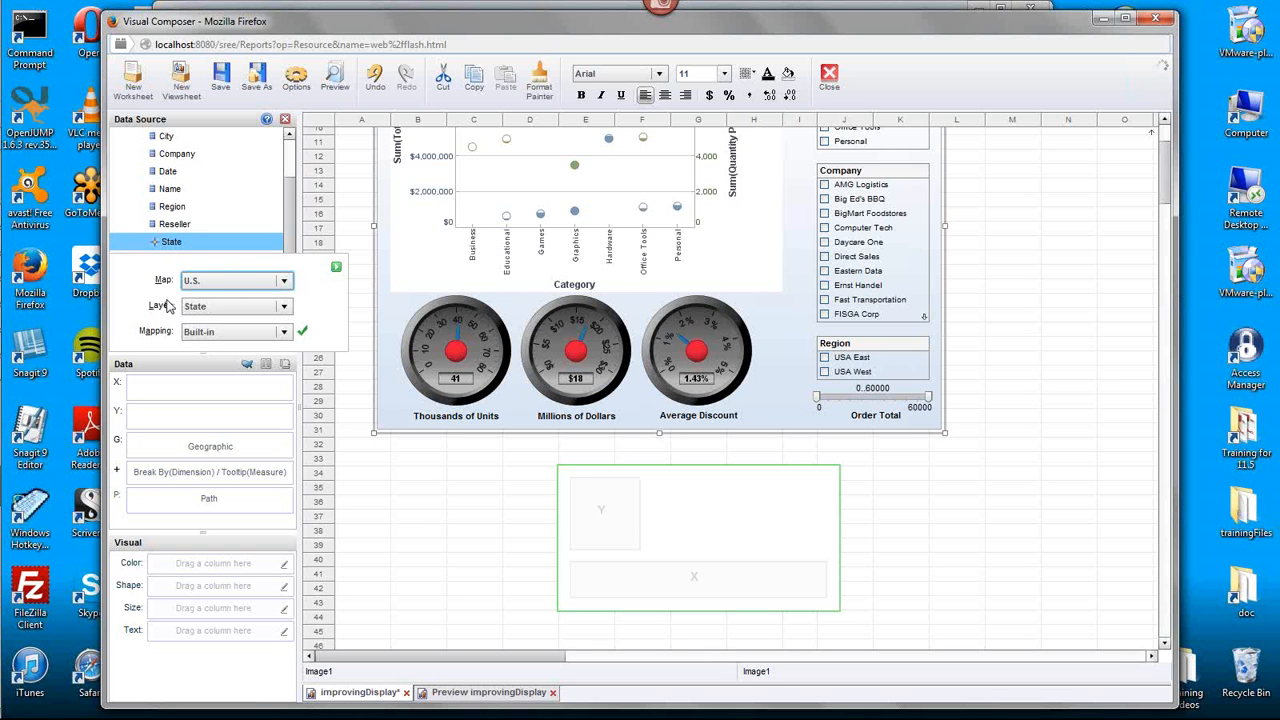
pyautogui.click(336, 271)
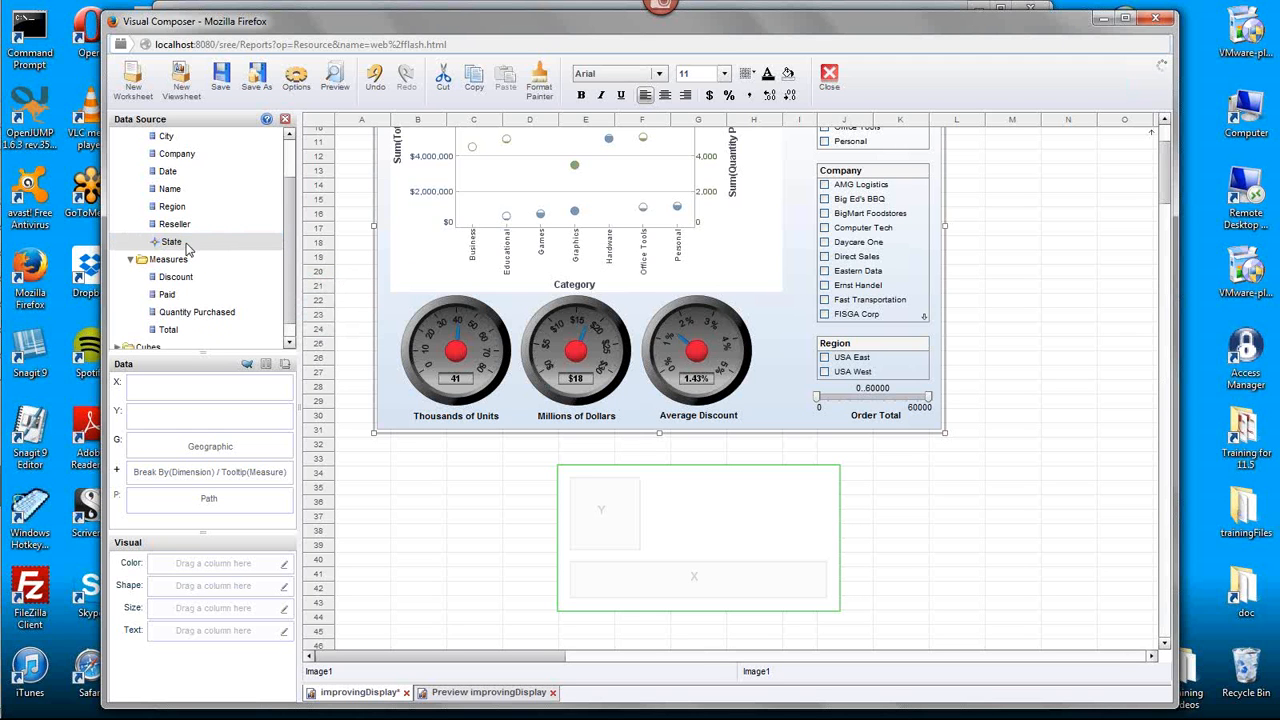
pyautogui.moveTo(188, 247); pyautogui.dragTo(194, 450)
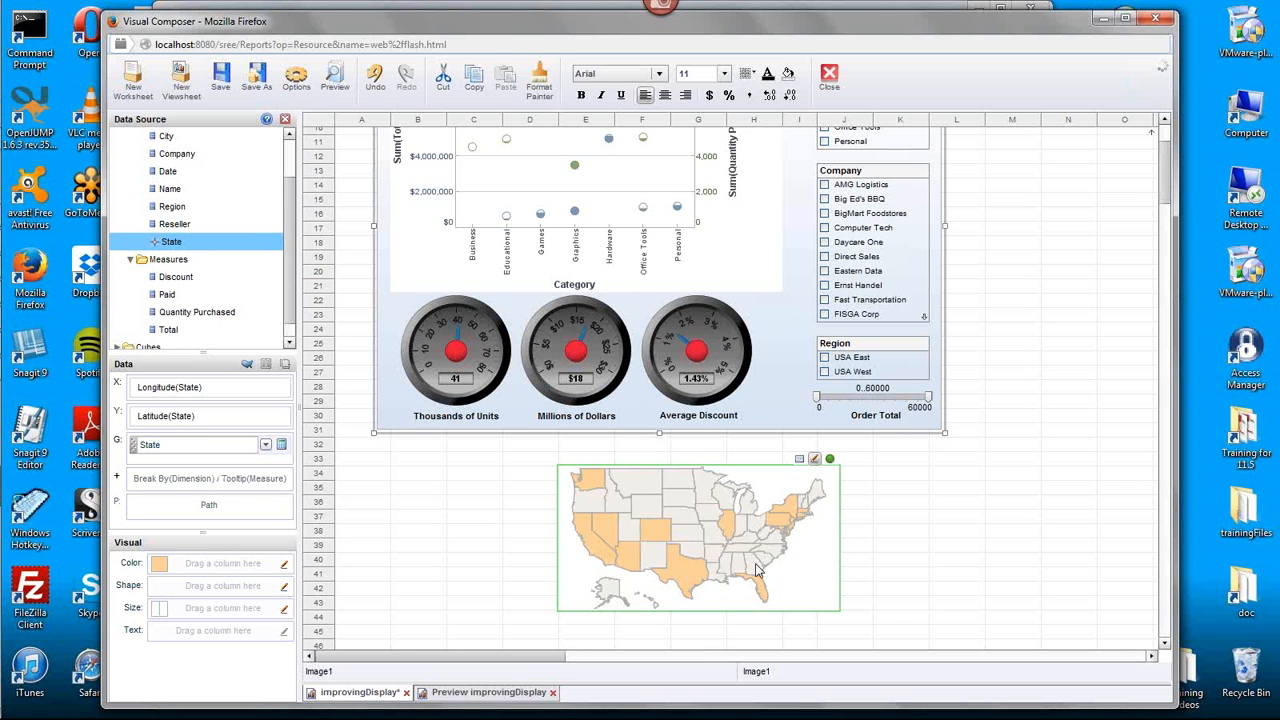
# - Enlarge the map chart slightly to about row 44 and change its state fill color from the palette to light blue
pyautogui.click(815, 588)
pyautogui.moveTo(843, 613)
pyautogui.mouseDown()
pyautogui.moveTo(1150, 645)
pyautogui.moveTo(858, 628)
pyautogui.mouseUp()
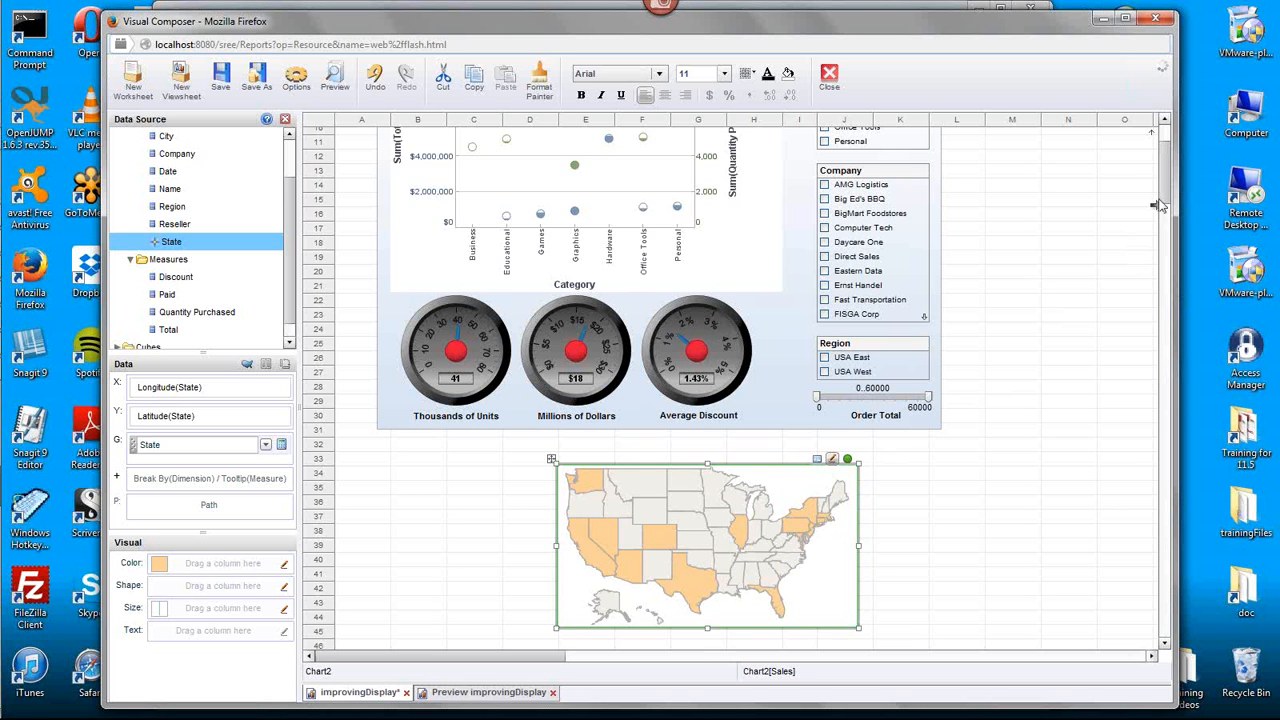
pyautogui.scroll(2, 533, 198)
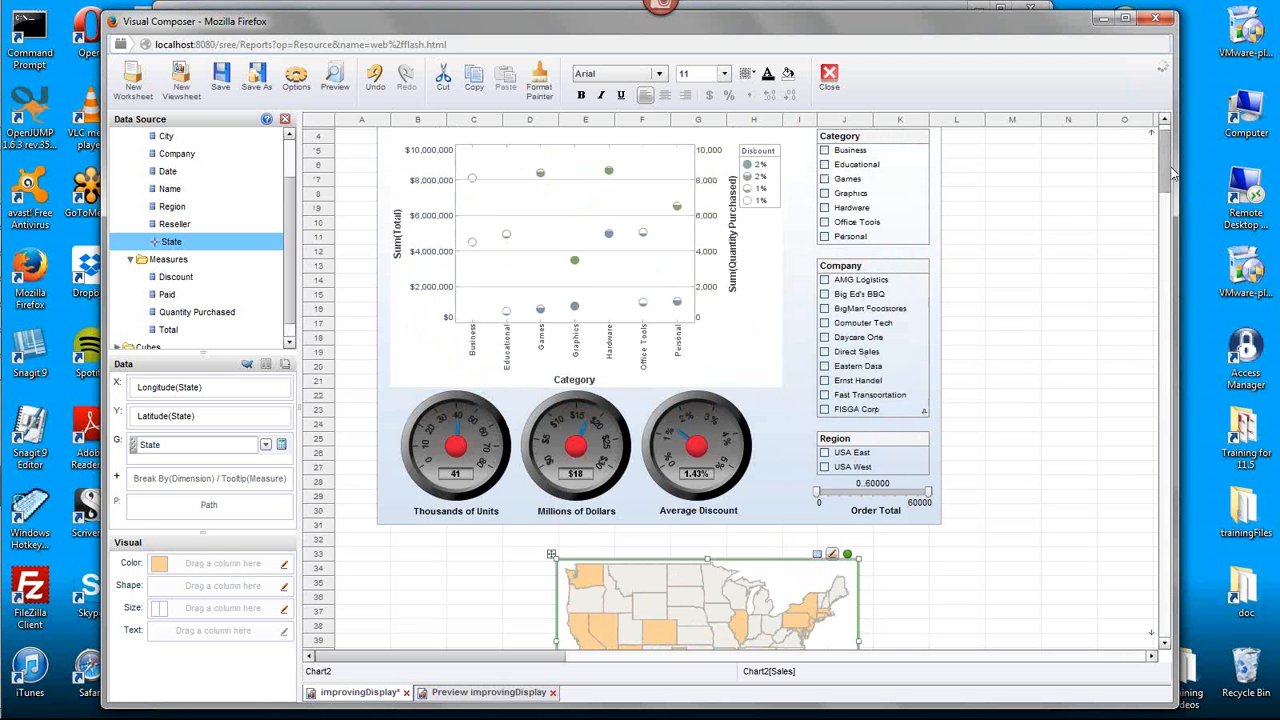
pyautogui.scroll(-3, 1170, 173)
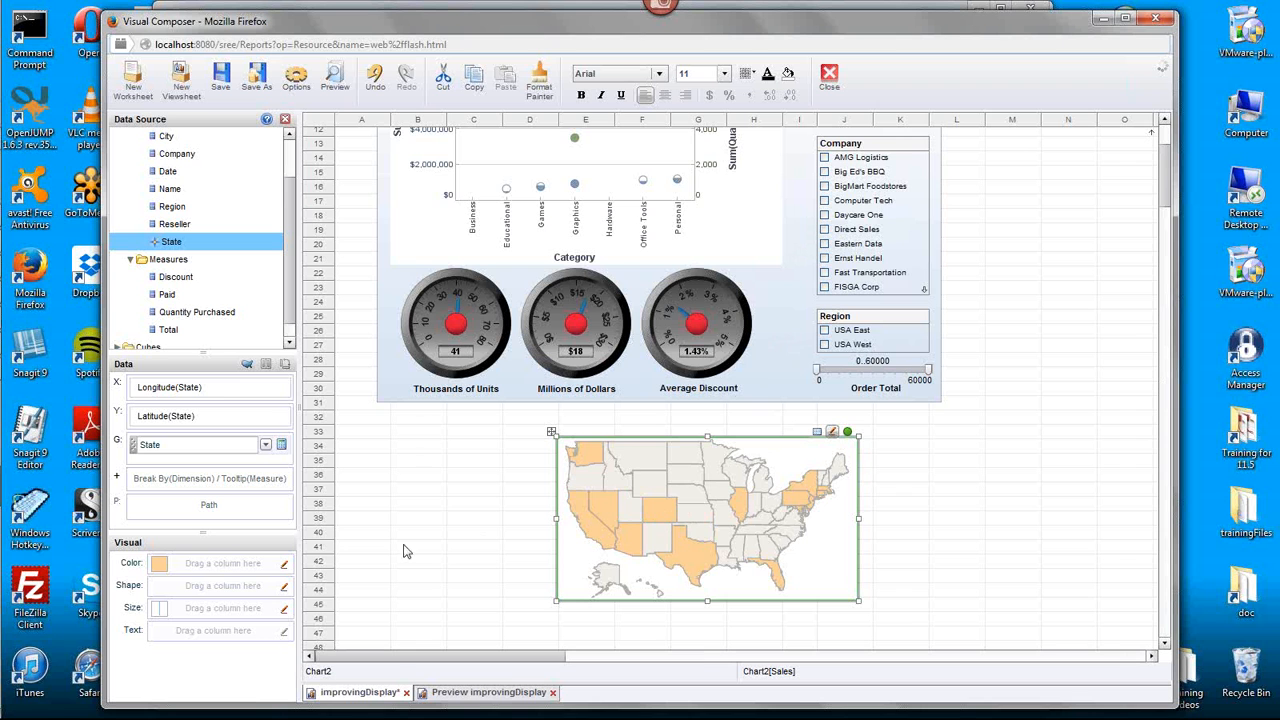
pyautogui.click(284, 566)
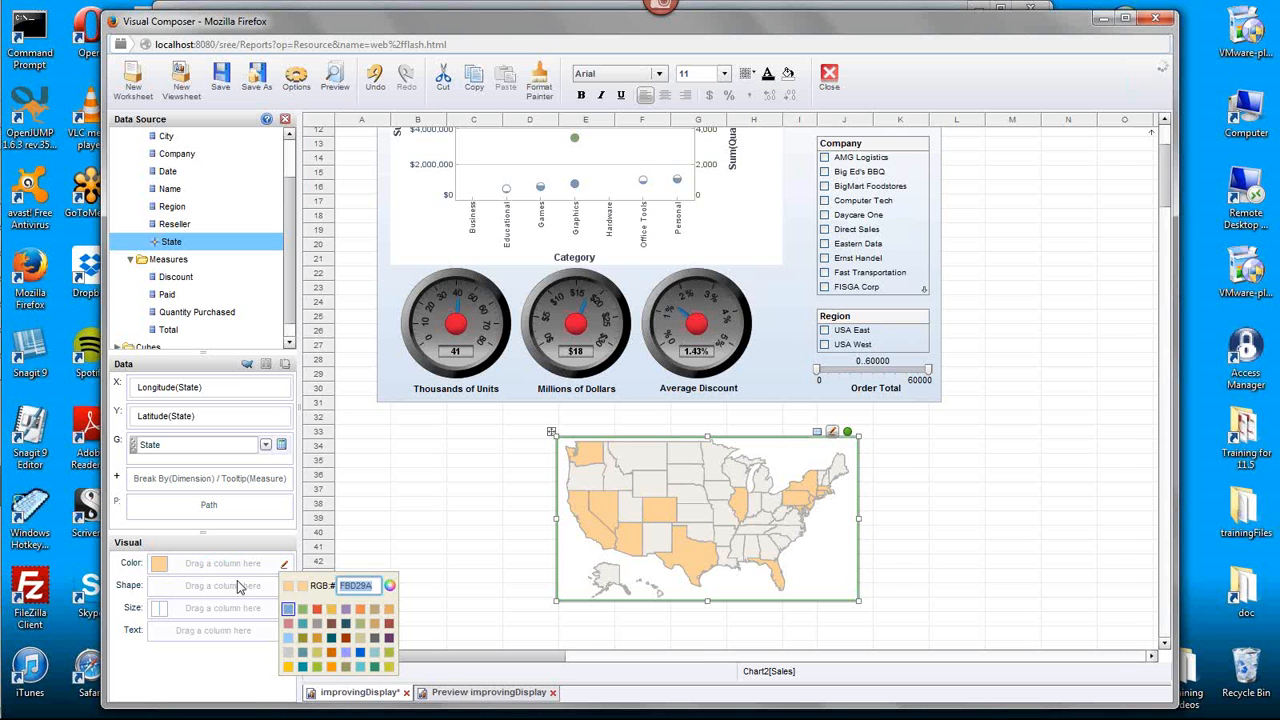
pyautogui.click(288, 638)
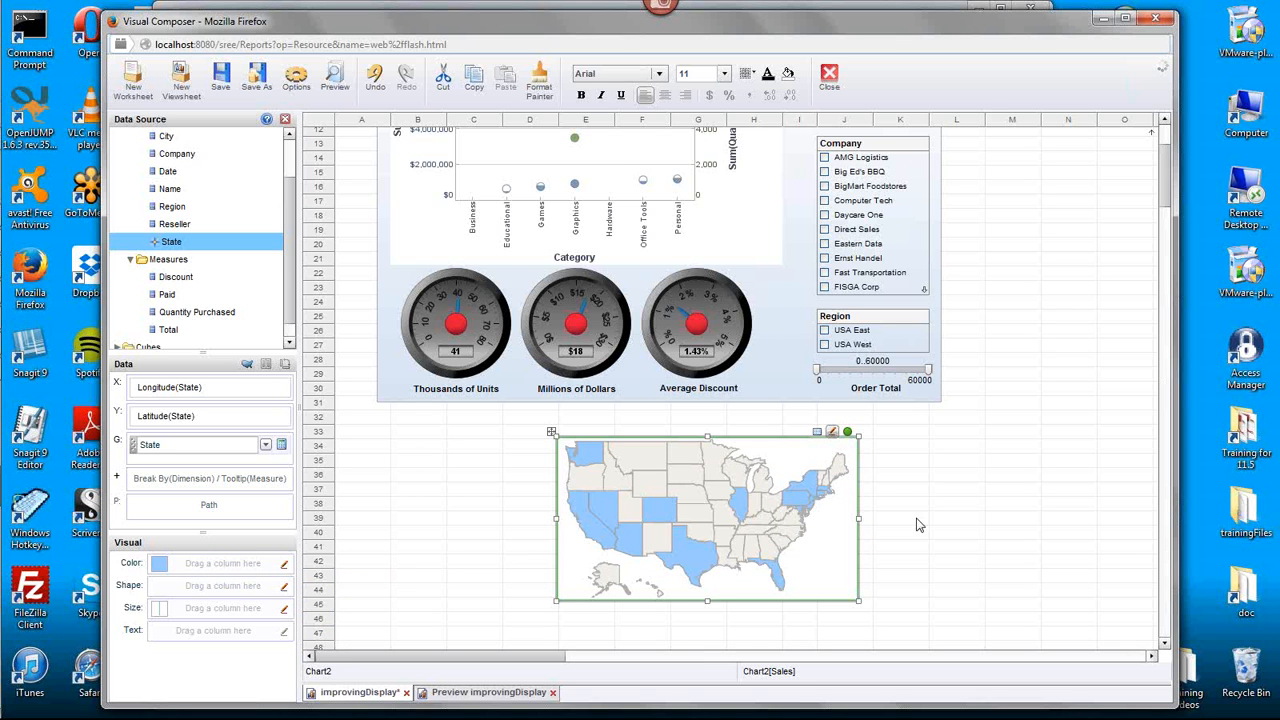
pyautogui.moveTo(1170, 200); pyautogui.dragTo(1176, 185)
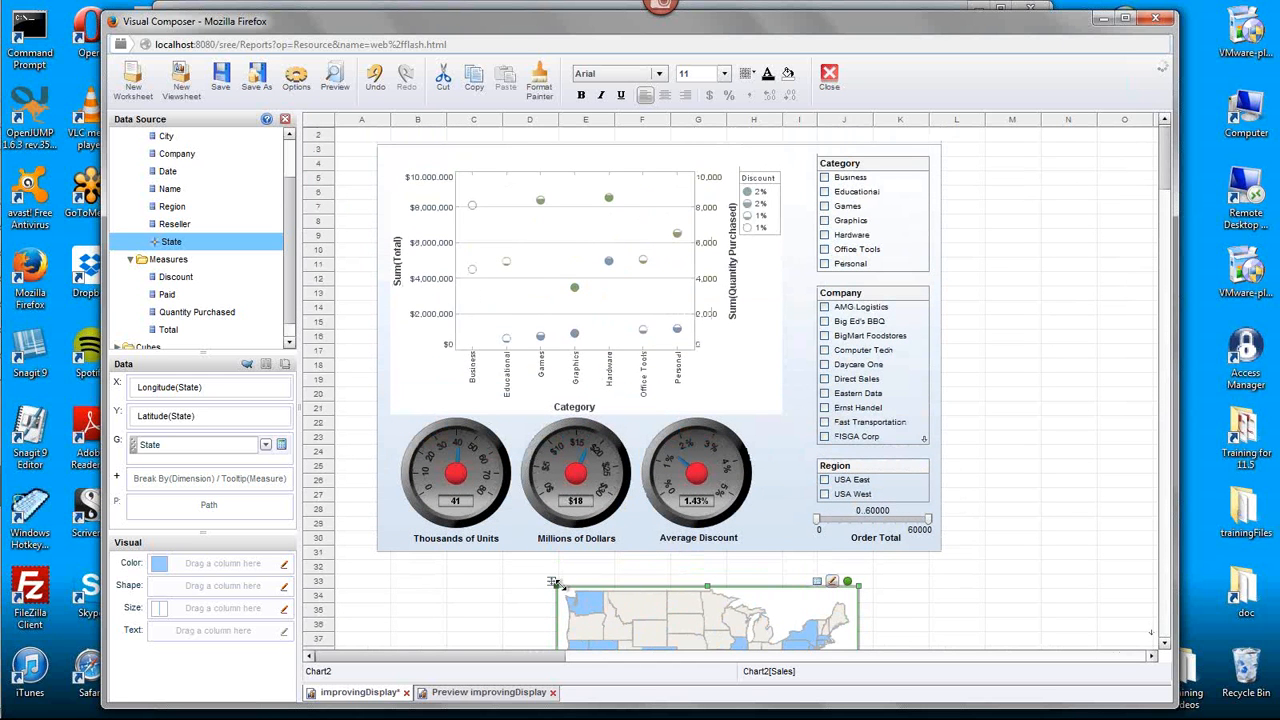
# - Shift the background image toward column A and enlarge it to span about rows 1 to 33 and columns A to L
pyautogui.click(377, 343)
pyautogui.moveTo(375, 352); pyautogui.dragTo(343, 356)
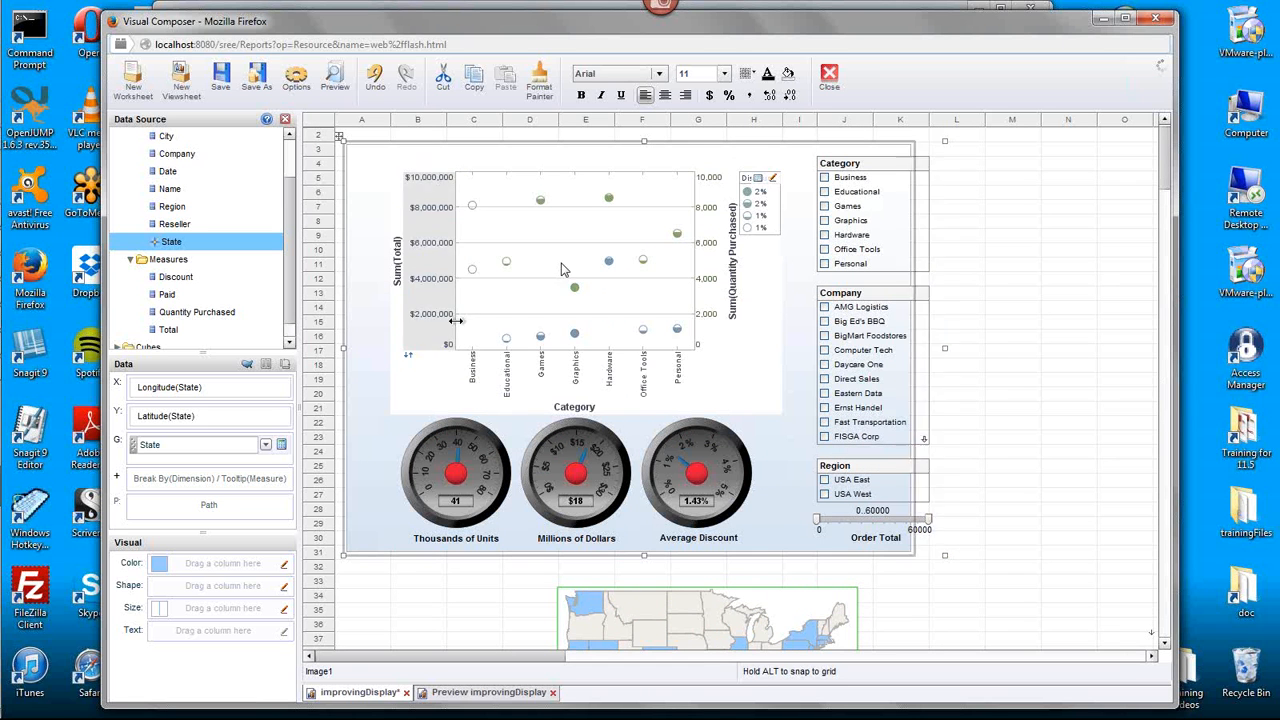
pyautogui.moveTo(645, 146); pyautogui.dragTo(645, 130)
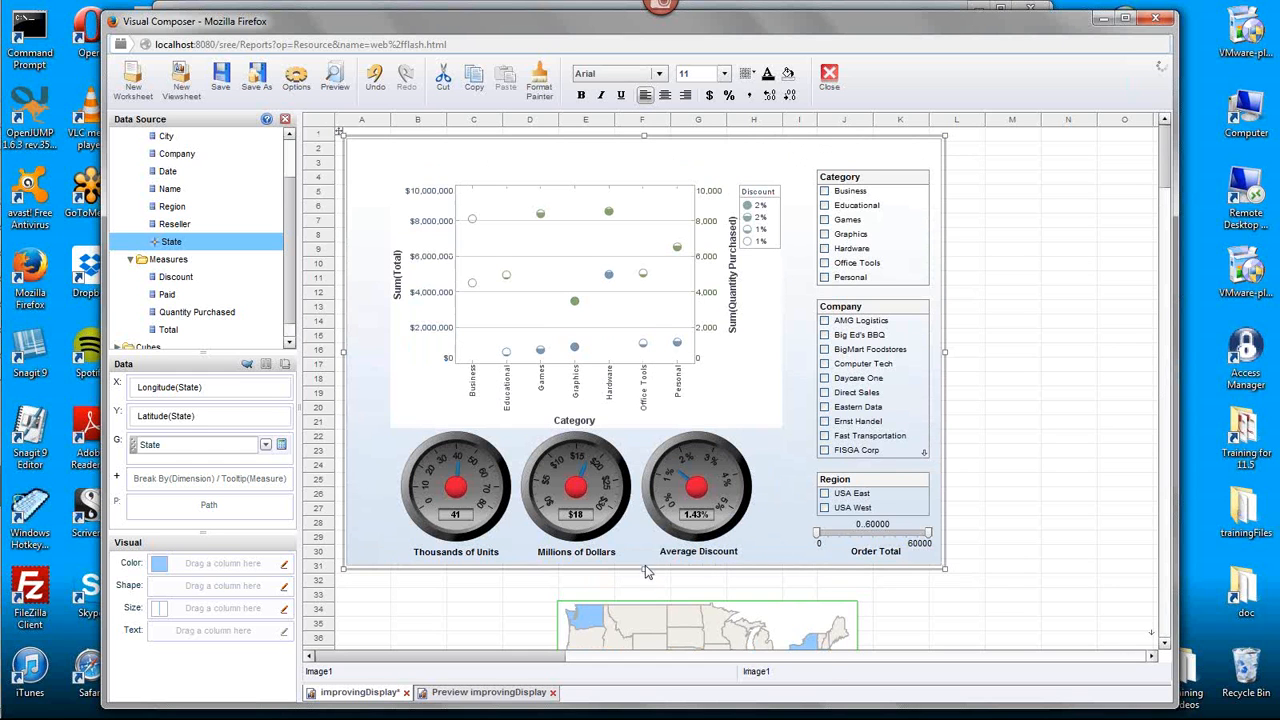
pyautogui.moveTo(645, 571); pyautogui.dragTo(645, 599)
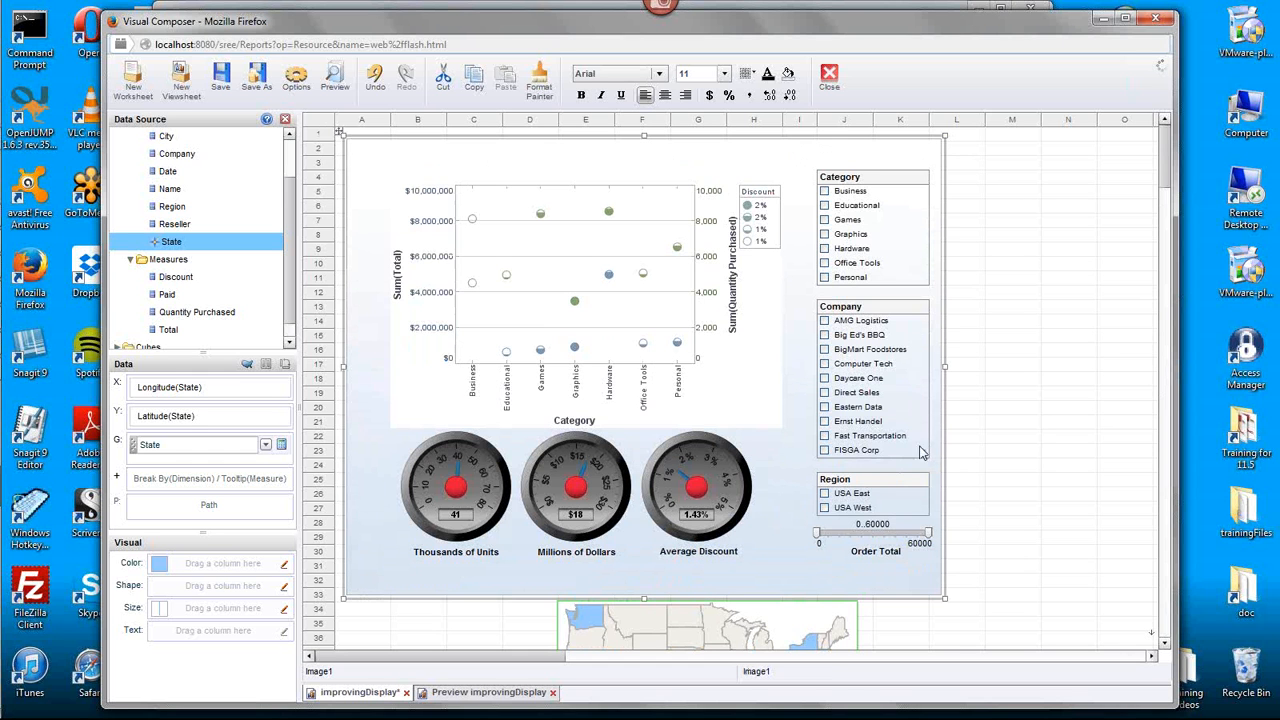
pyautogui.moveTo(944, 367); pyautogui.dragTo(1005, 368)
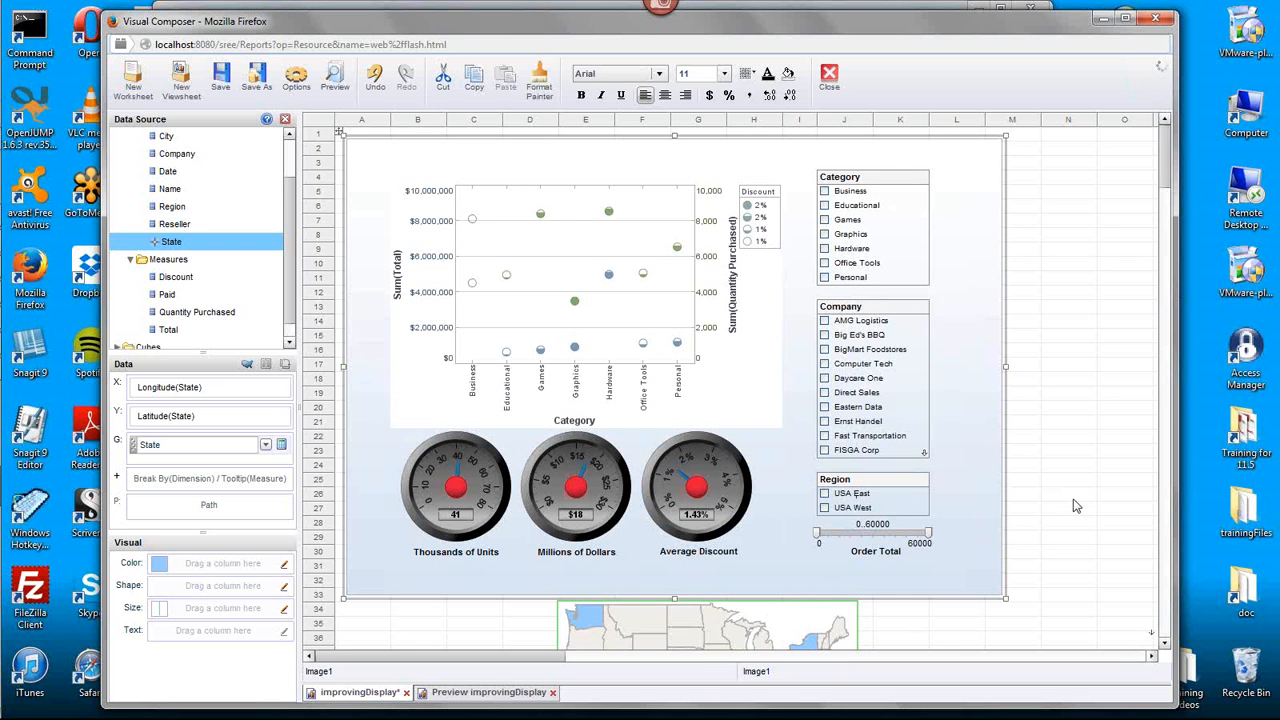
# - Move the U.S. map chart onto the dashboard at about row 3, column B, using the Move component here layout option
pyautogui.moveTo(1165, 180); pyautogui.dragTo(1165, 192)
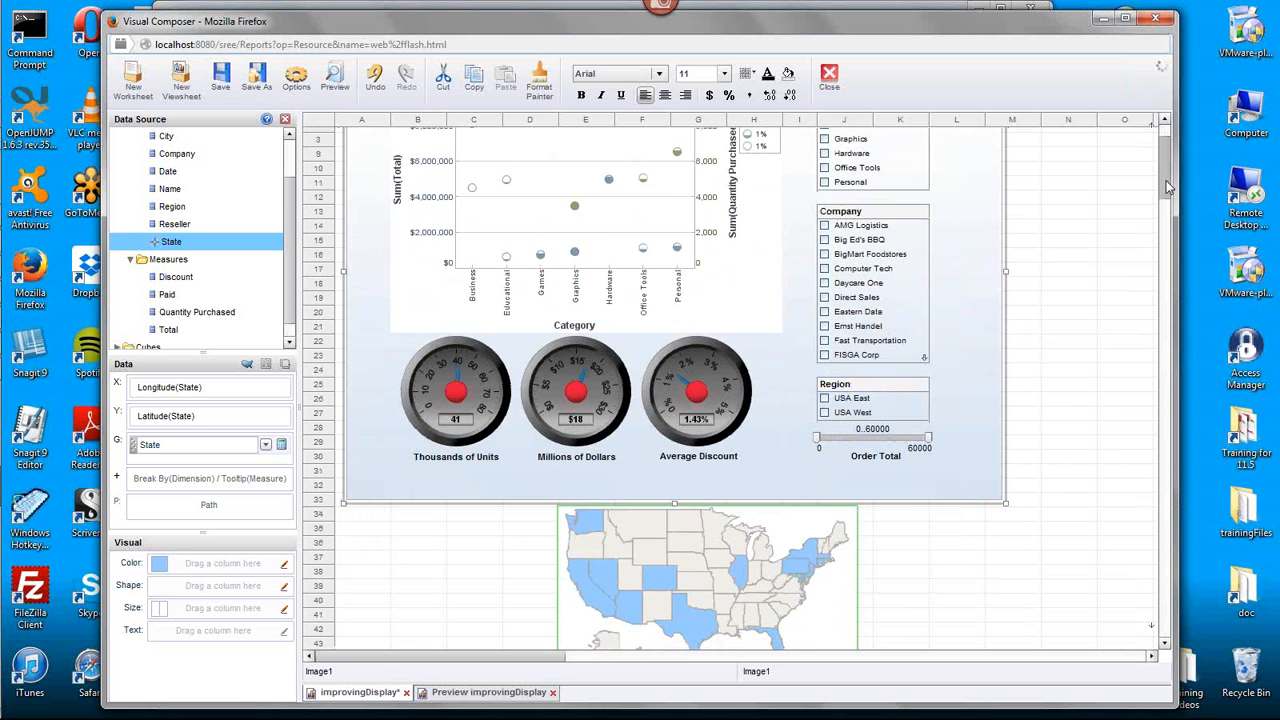
pyautogui.click(590, 522)
pyautogui.moveTo(551, 502); pyautogui.dragTo(373, 163)
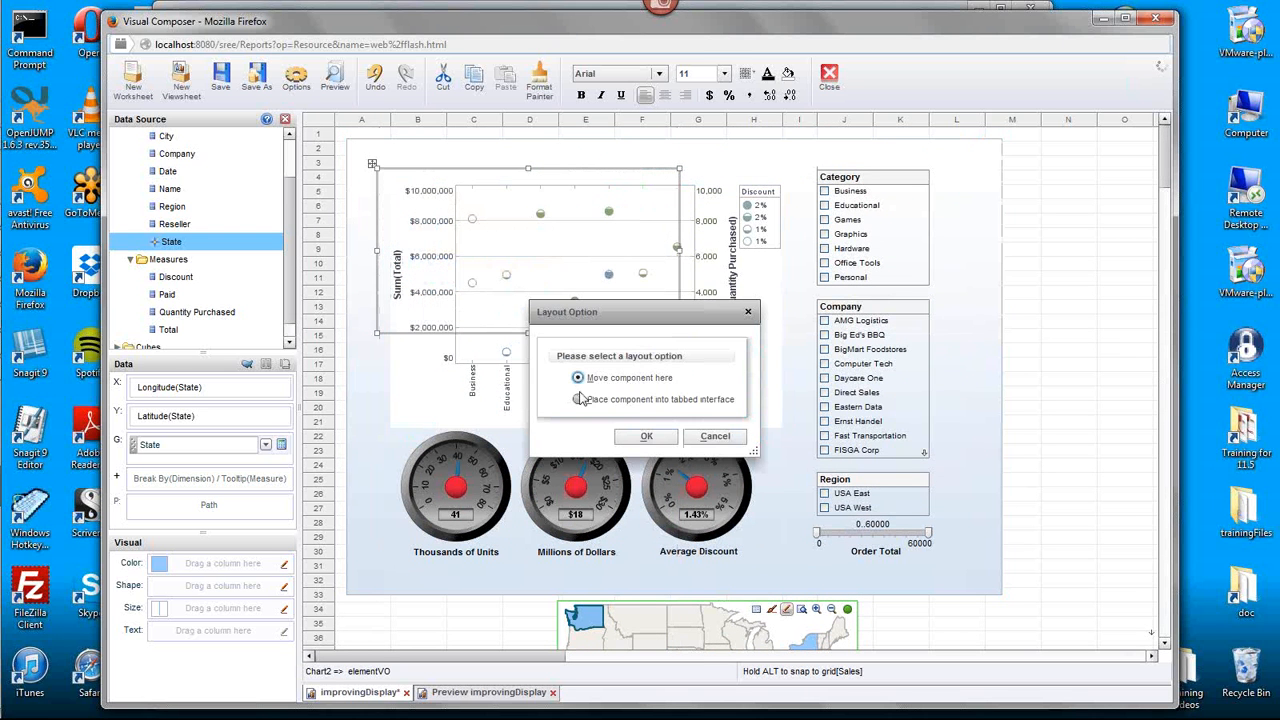
pyautogui.click(647, 436)
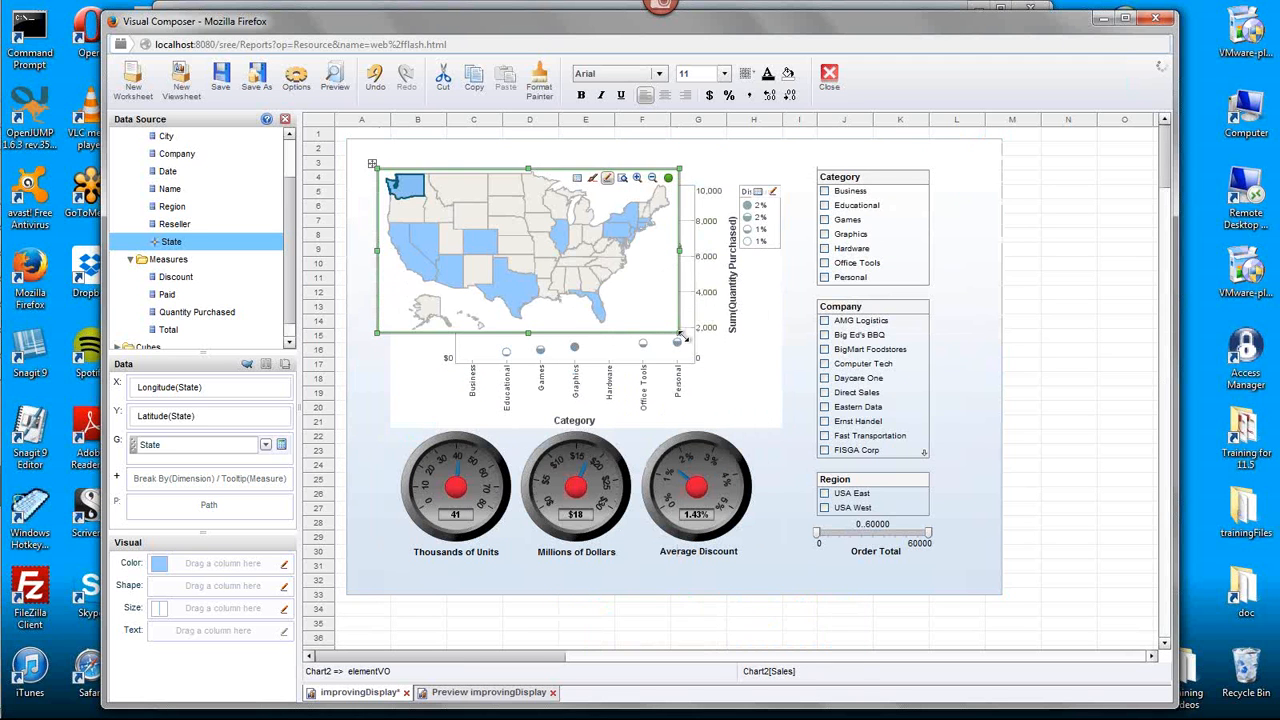
# - Enlarge the map chart to cover all dashboard components, from about row 3 to row 31, and dismiss the error
pyautogui.moveTo(680, 340); pyautogui.dragTo(950, 572)
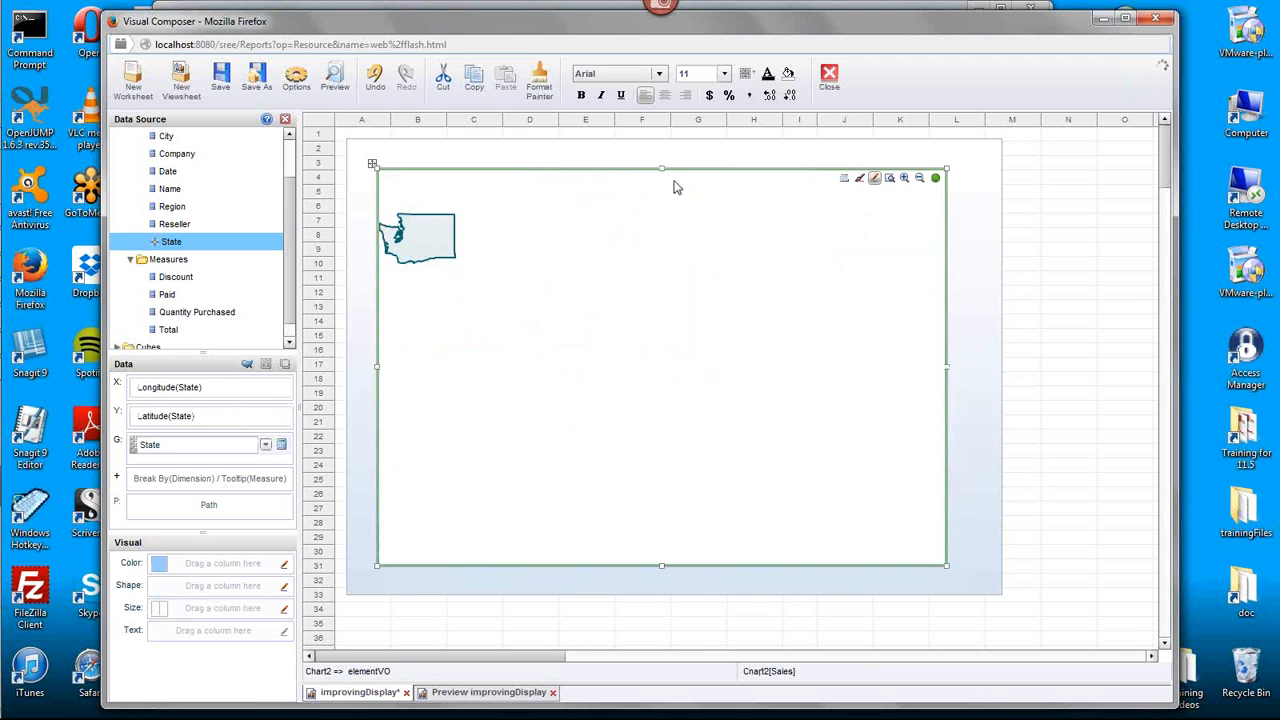
pyautogui.moveTo(665, 172); pyautogui.dragTo(663, 157)
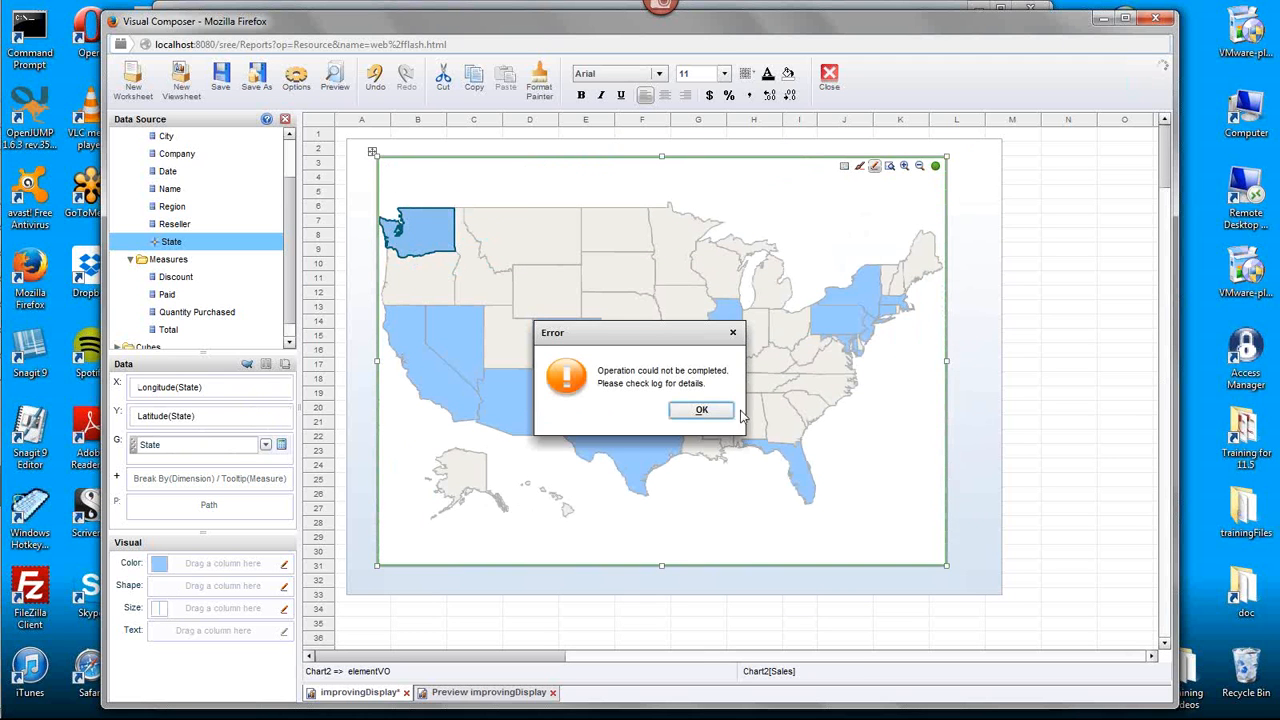
pyautogui.click(704, 414)
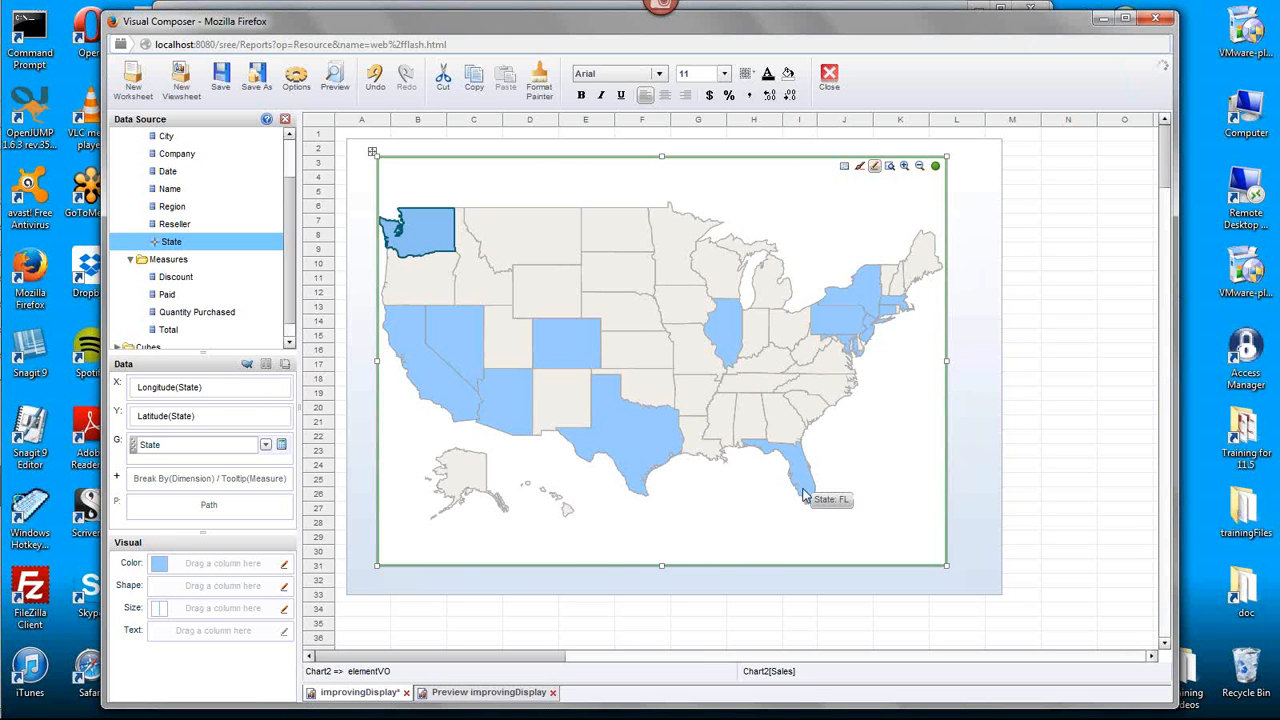
# - Send the map chart to the back, then send the background image to the back behind it
pyautogui.rightClick(937, 531)
pyautogui.click(996, 455)
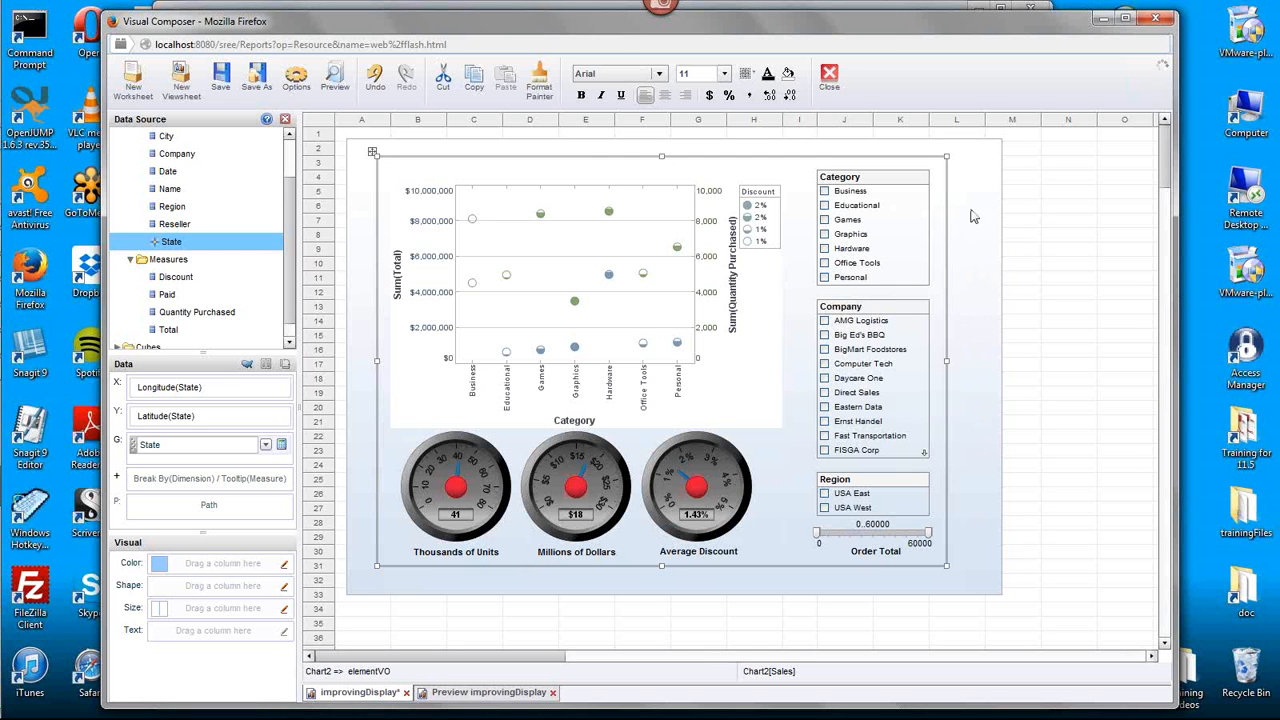
pyautogui.click(986, 418)
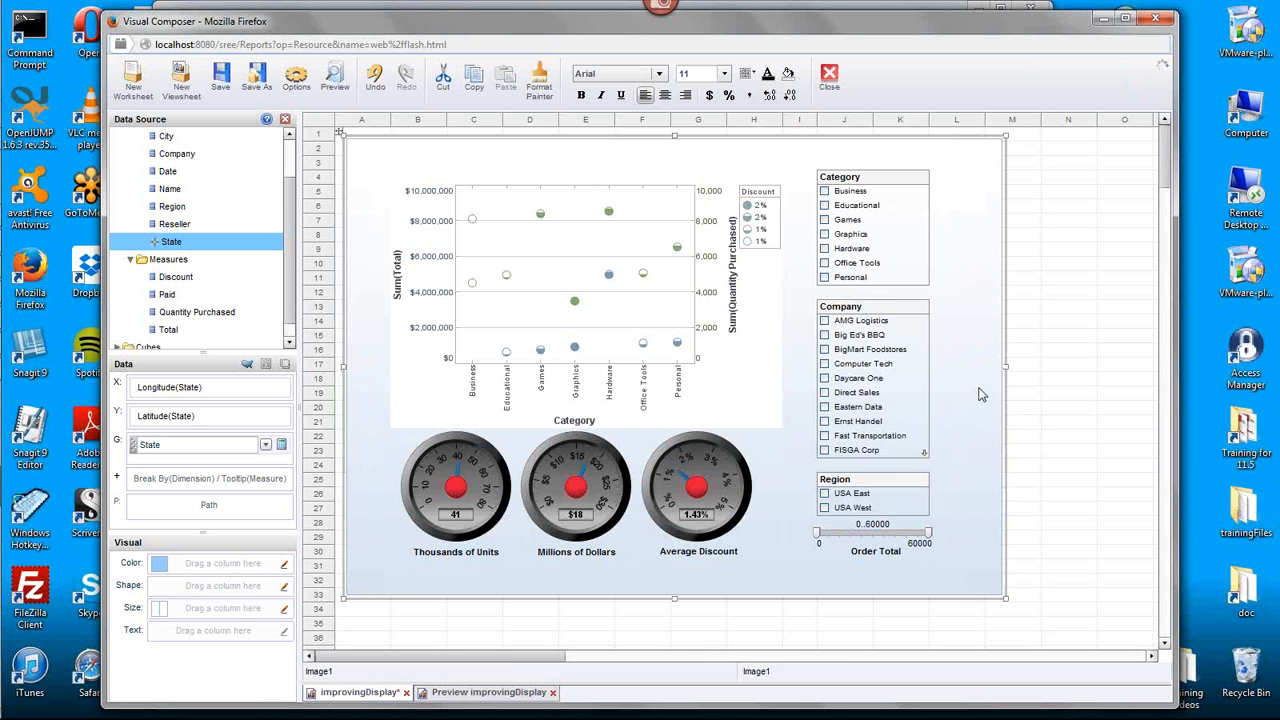
pyautogui.rightClick(981, 375)
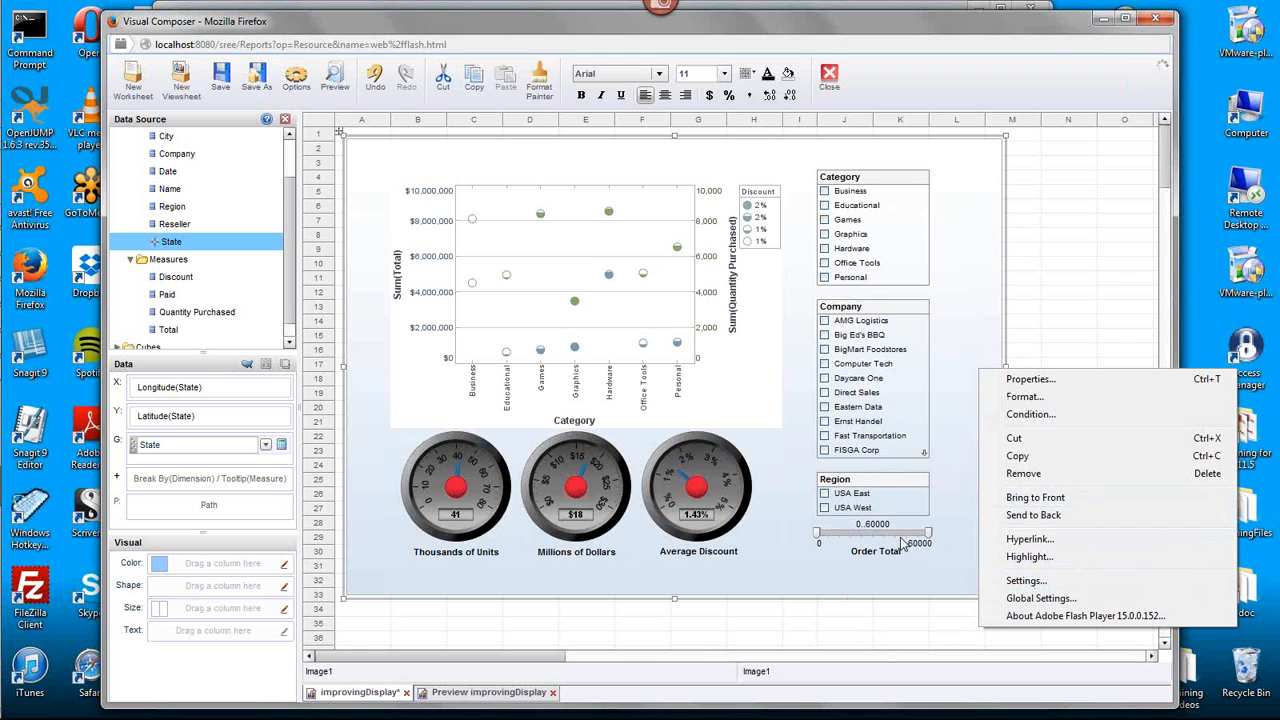
pyautogui.click(1074, 515)
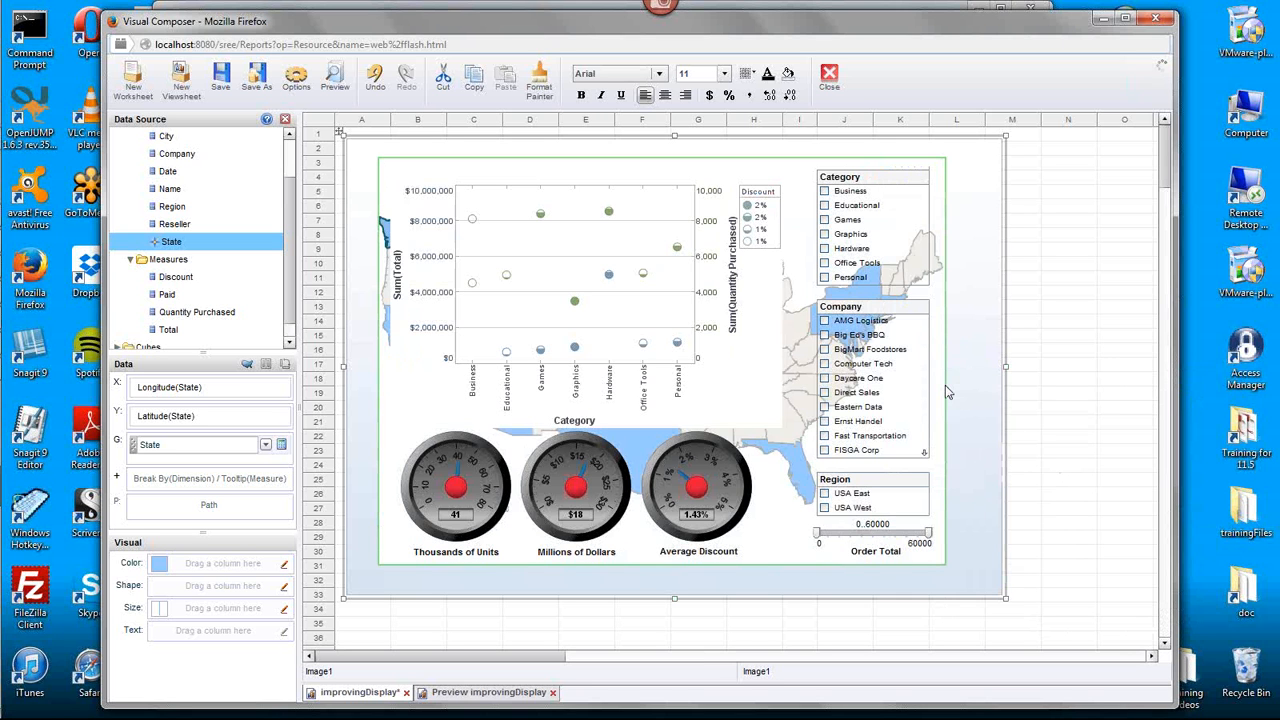
# - Narrow the map chart slightly and set its static fill color's alpha to 20% in the Format settings
pyautogui.moveTo(915, 390)
pyautogui.click(946, 330)
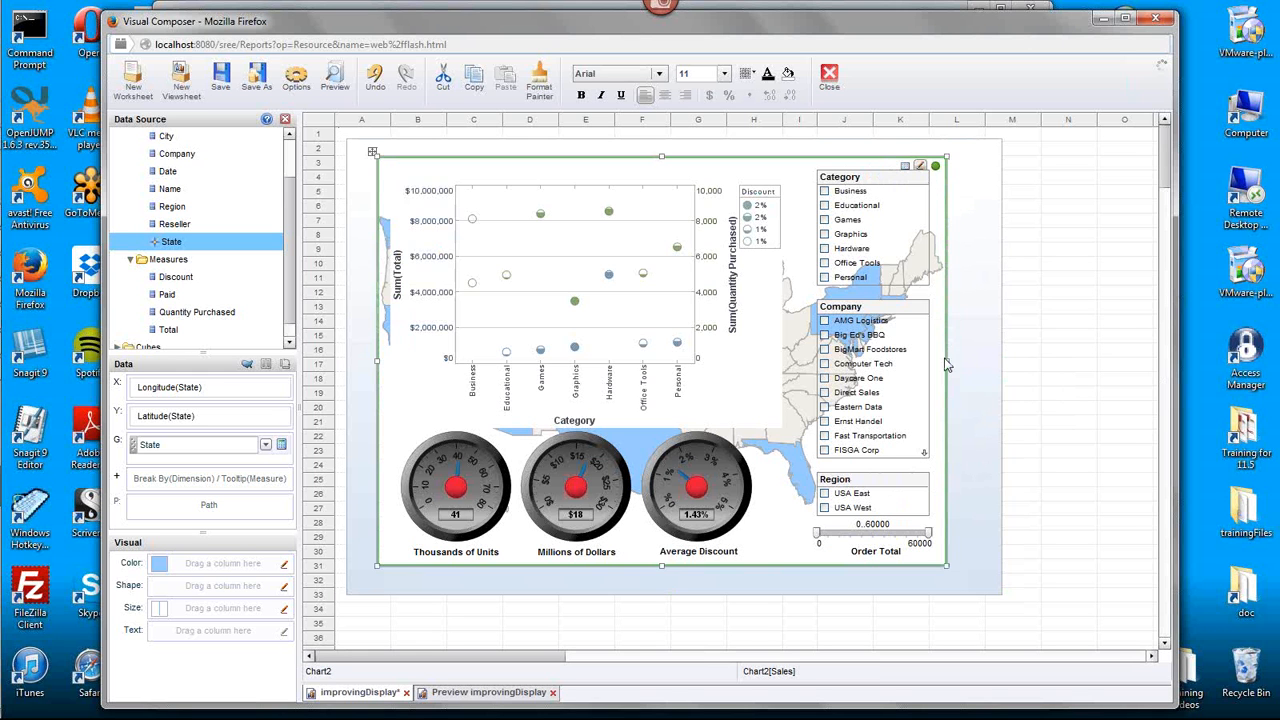
pyautogui.moveTo(946, 362); pyautogui.dragTo(940, 367)
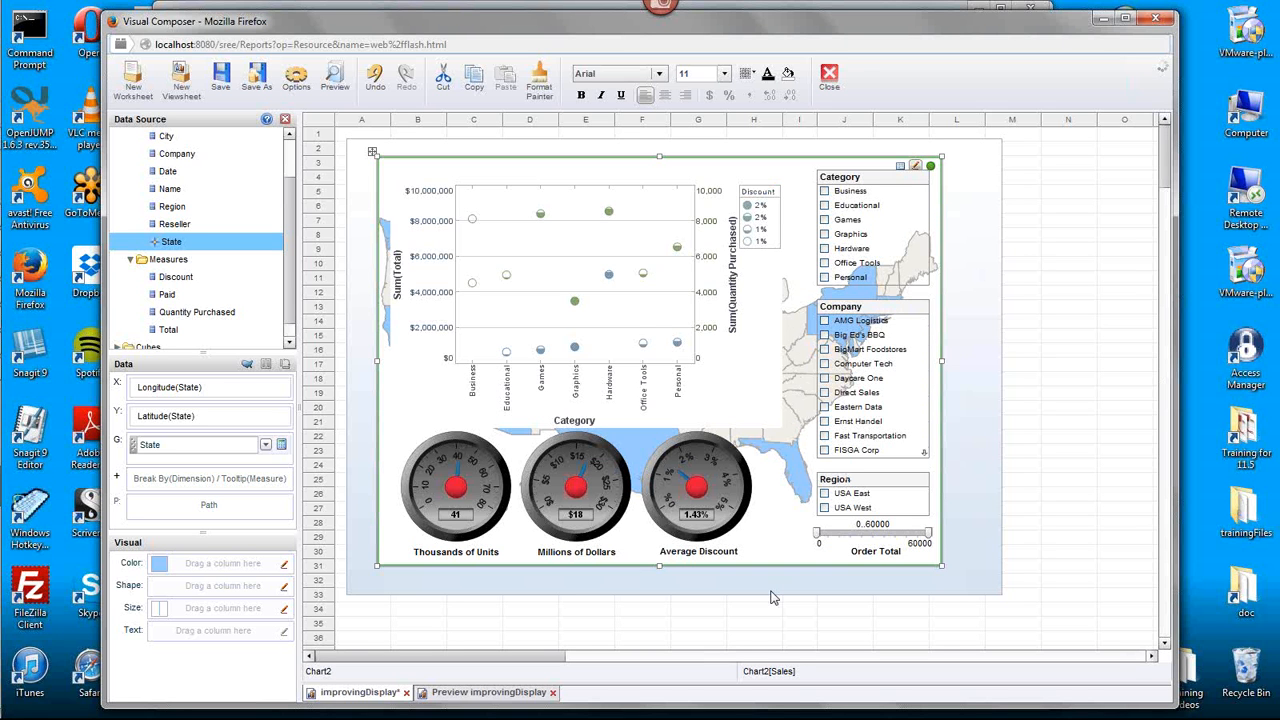
pyautogui.rightClick(388, 563)
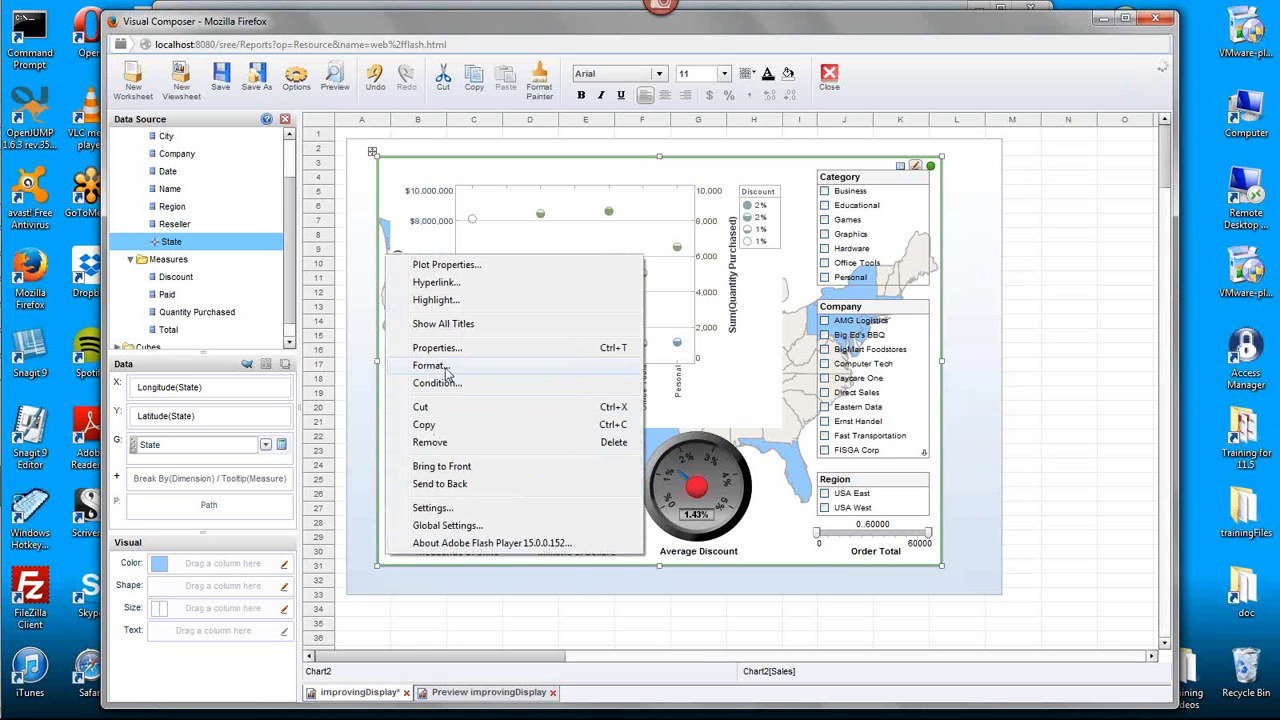
pyautogui.click(483, 372)
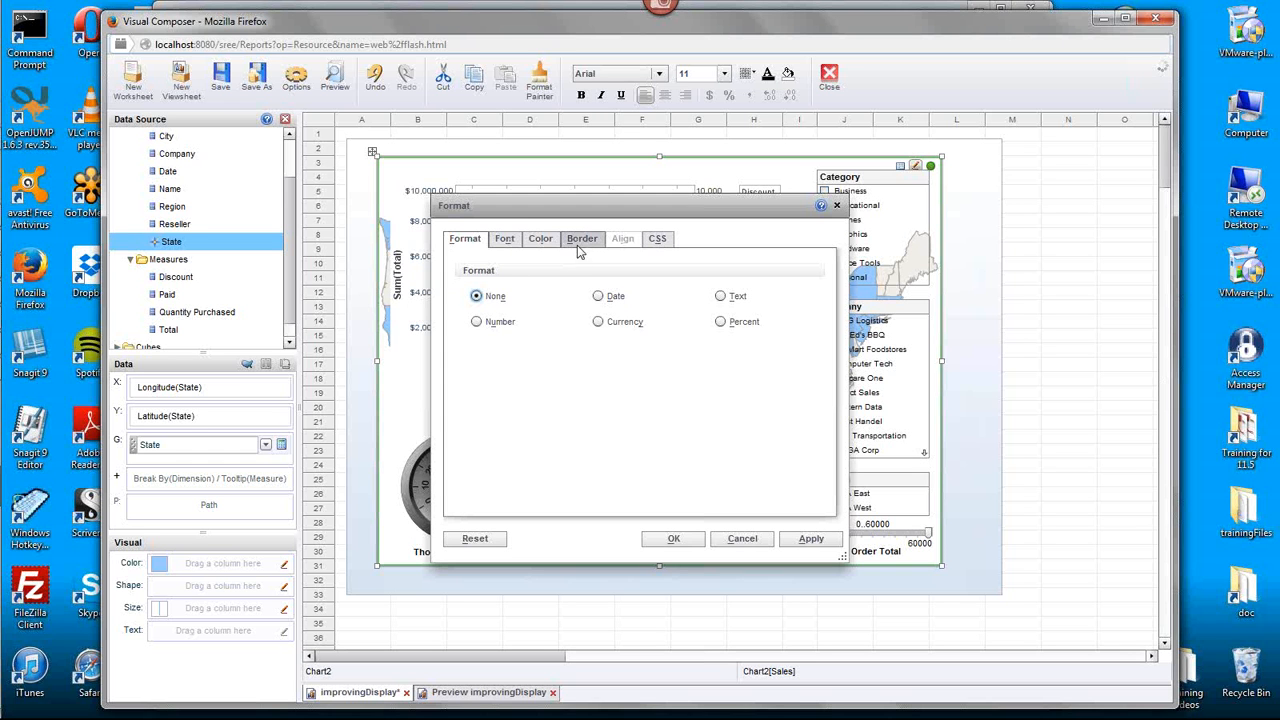
pyautogui.click(541, 240)
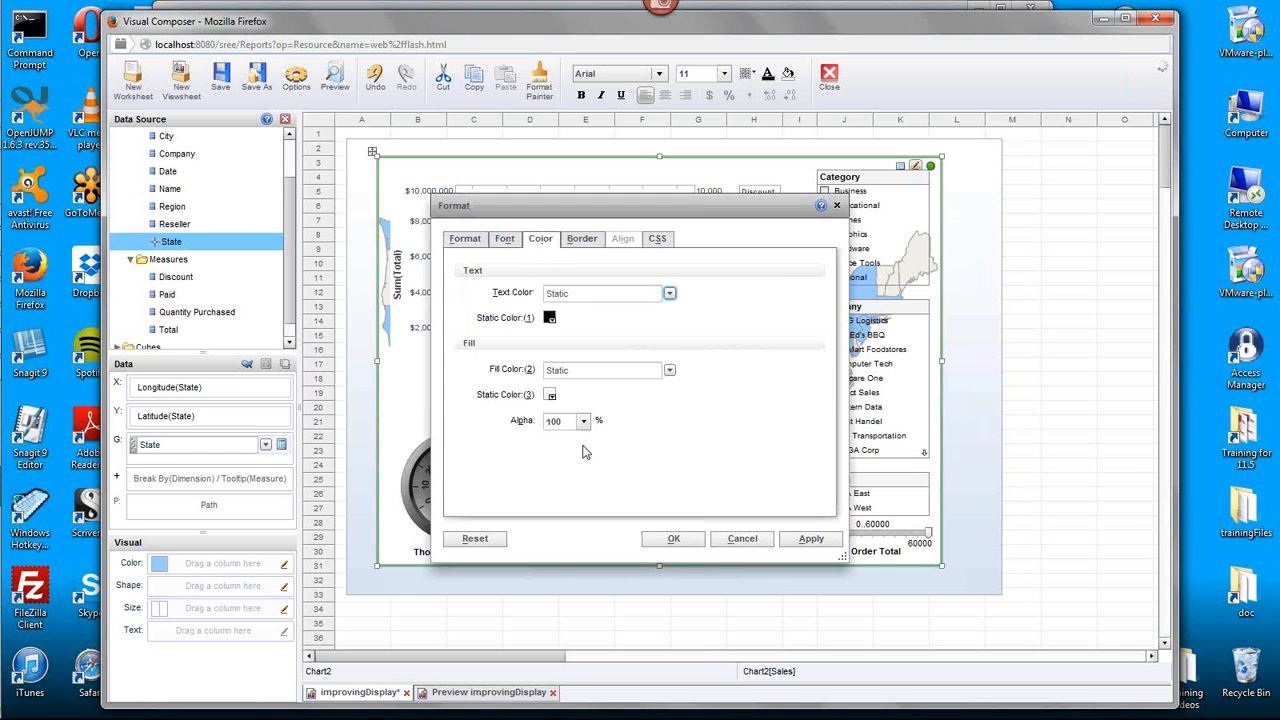
pyautogui.click(583, 421)
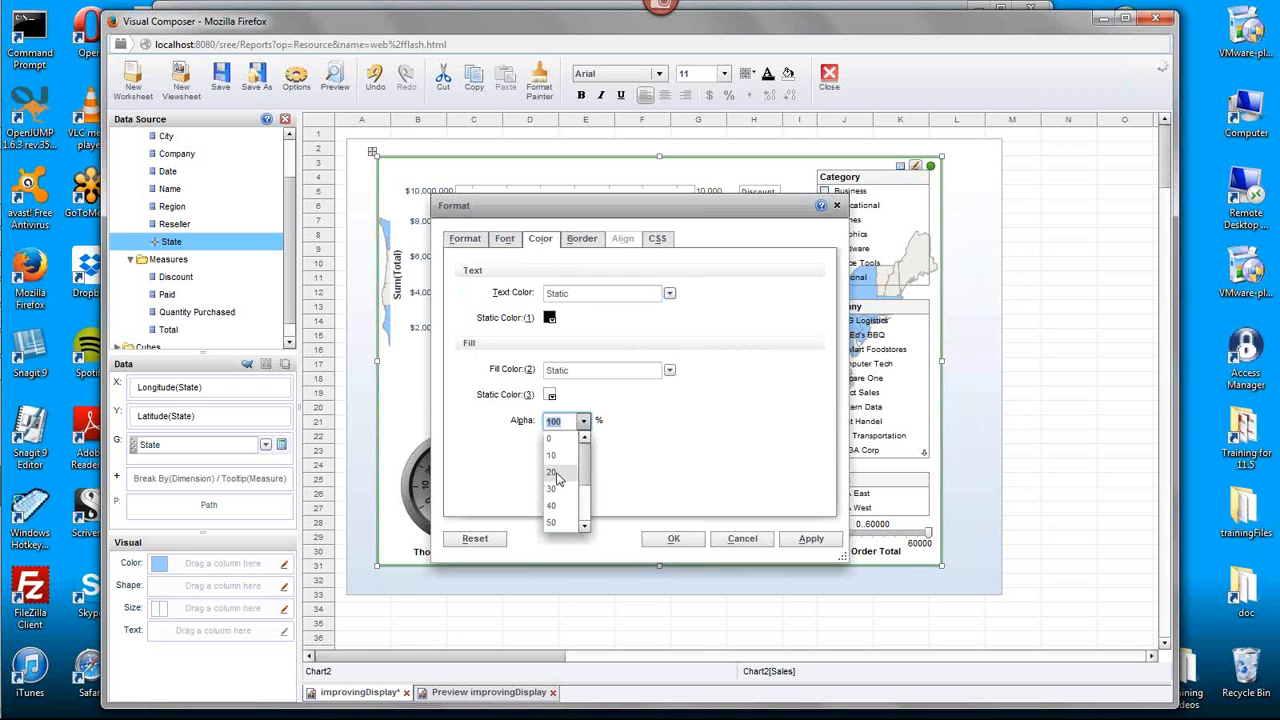
pyautogui.click(556, 473)
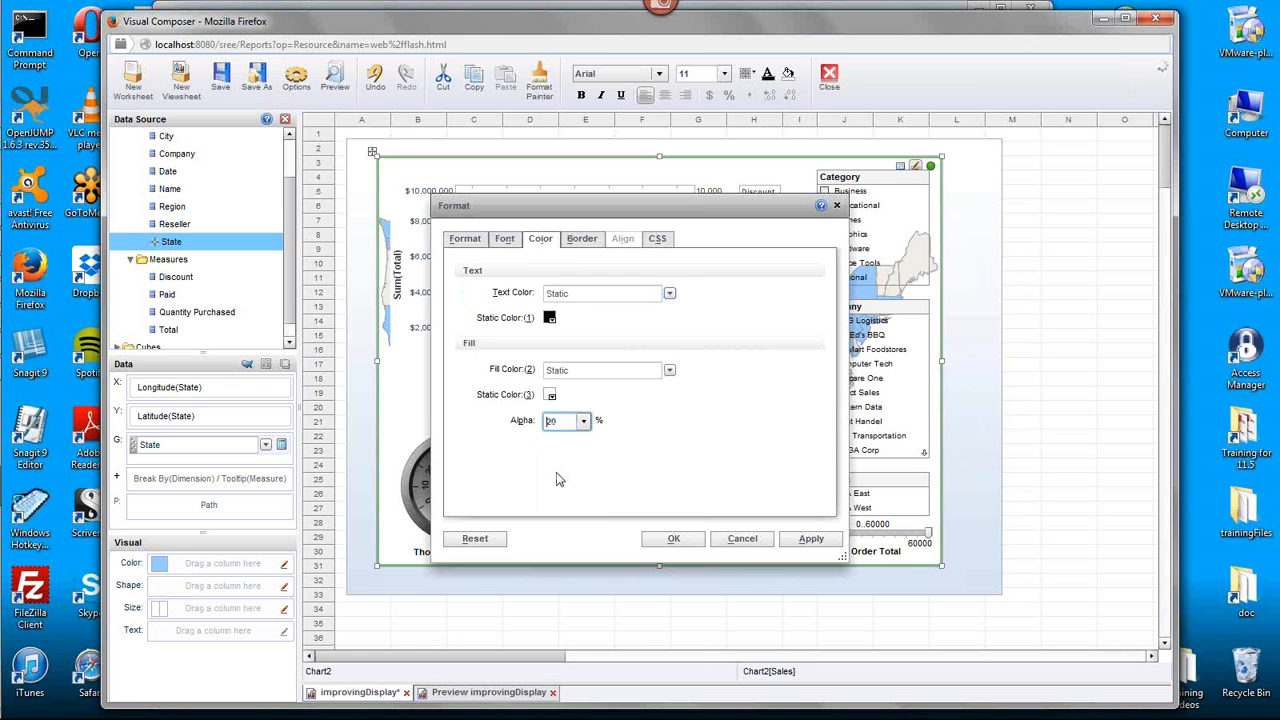
pyautogui.click(673, 538)
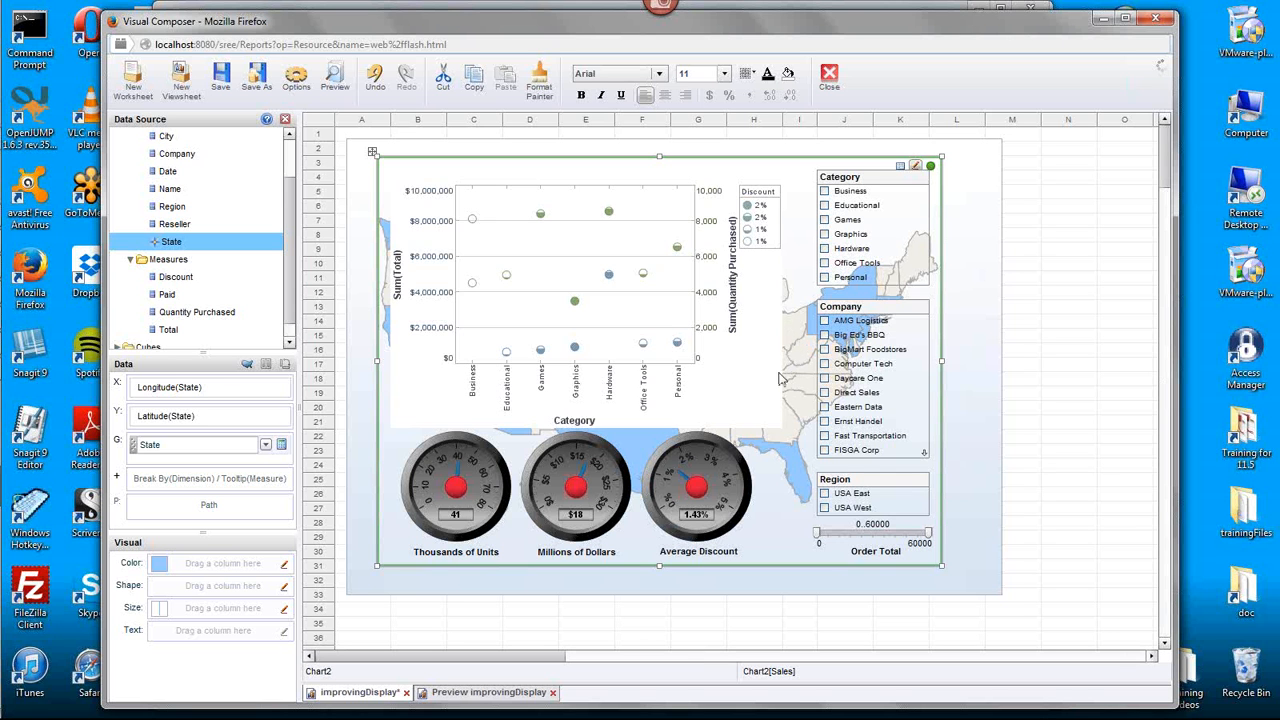
# - Set the map's plot alpha to 20% in Plot Properties
pyautogui.moveTo(387, 325)
pyautogui.rightClick(798, 476)
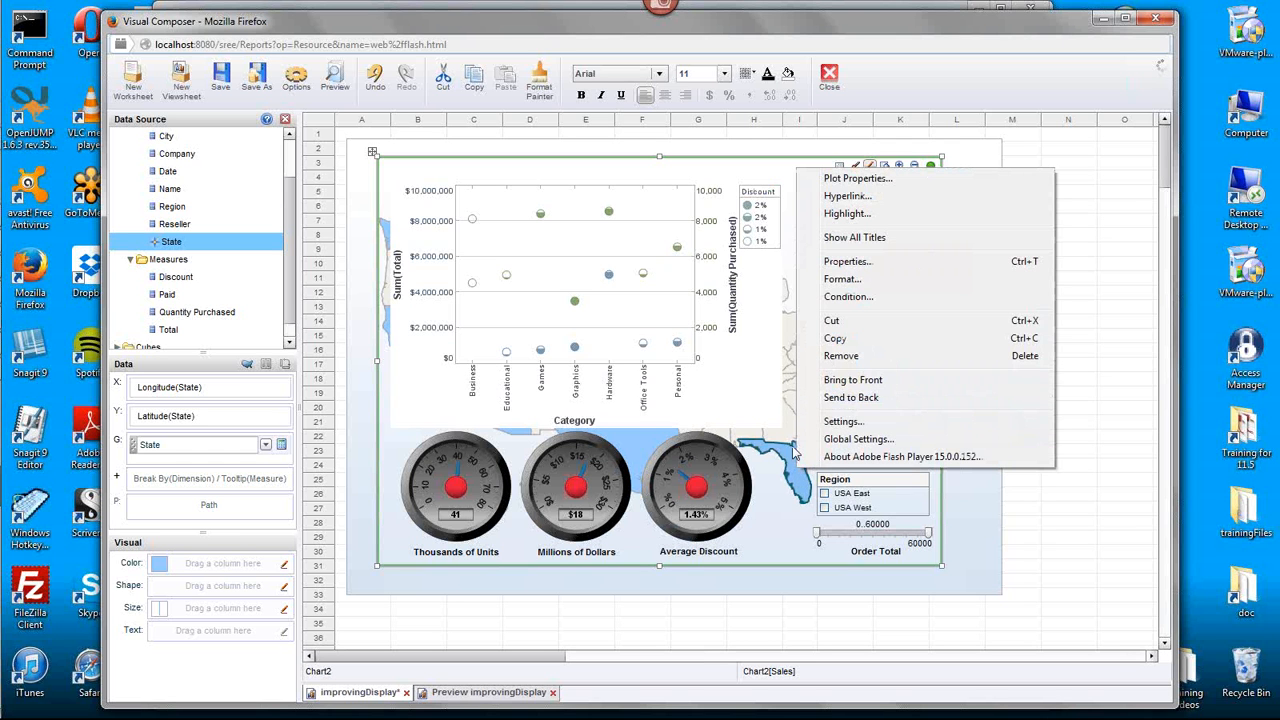
pyautogui.click(909, 178)
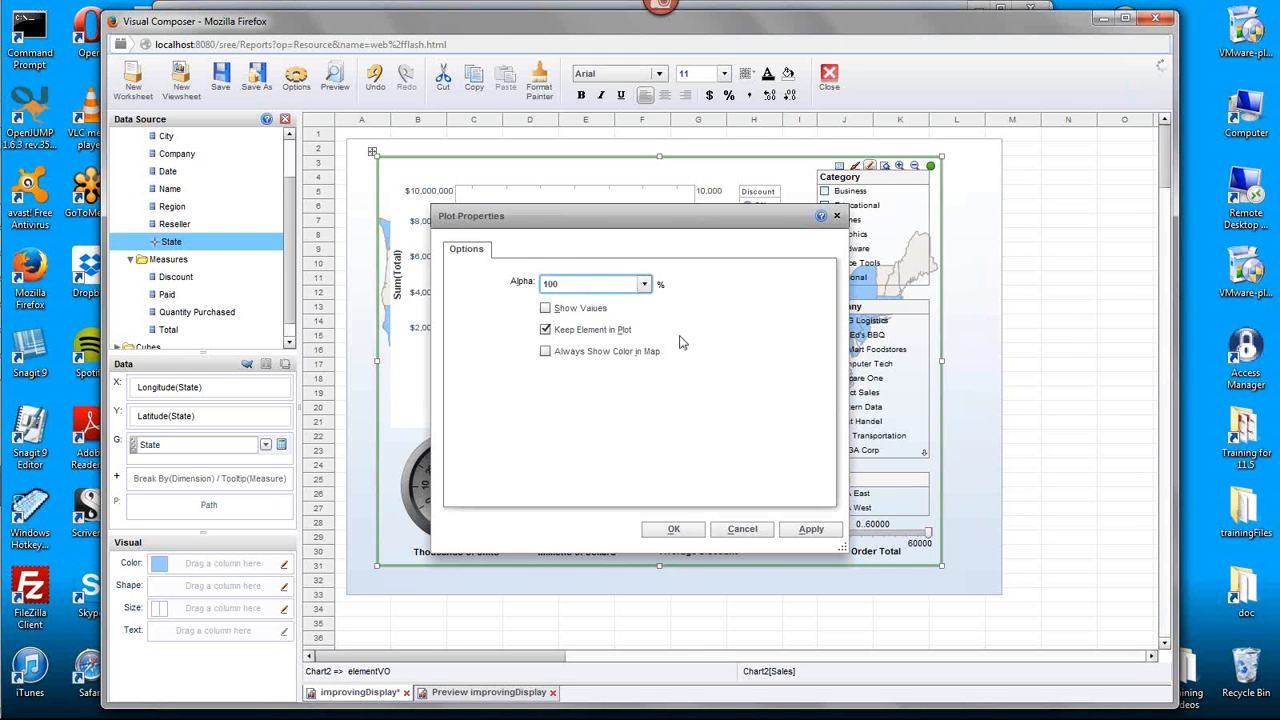
pyautogui.click(644, 284)
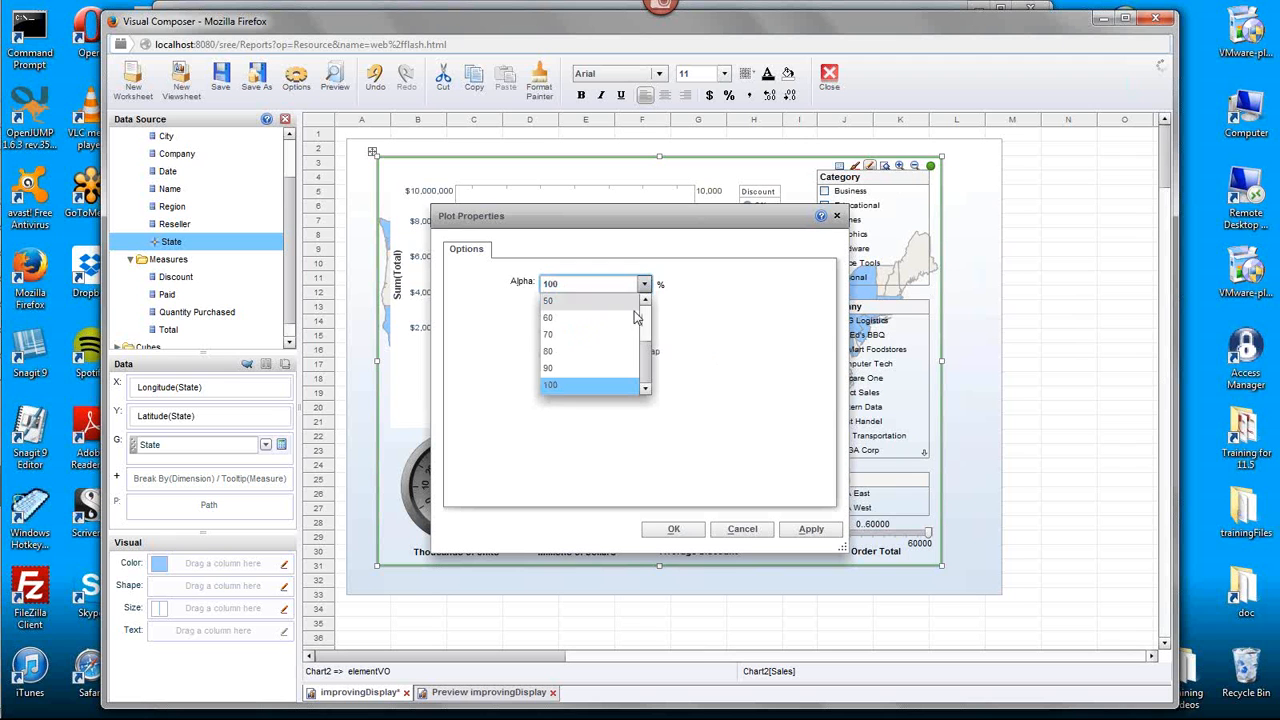
pyautogui.scroll(3, 632, 312)
pyautogui.click(595, 334)
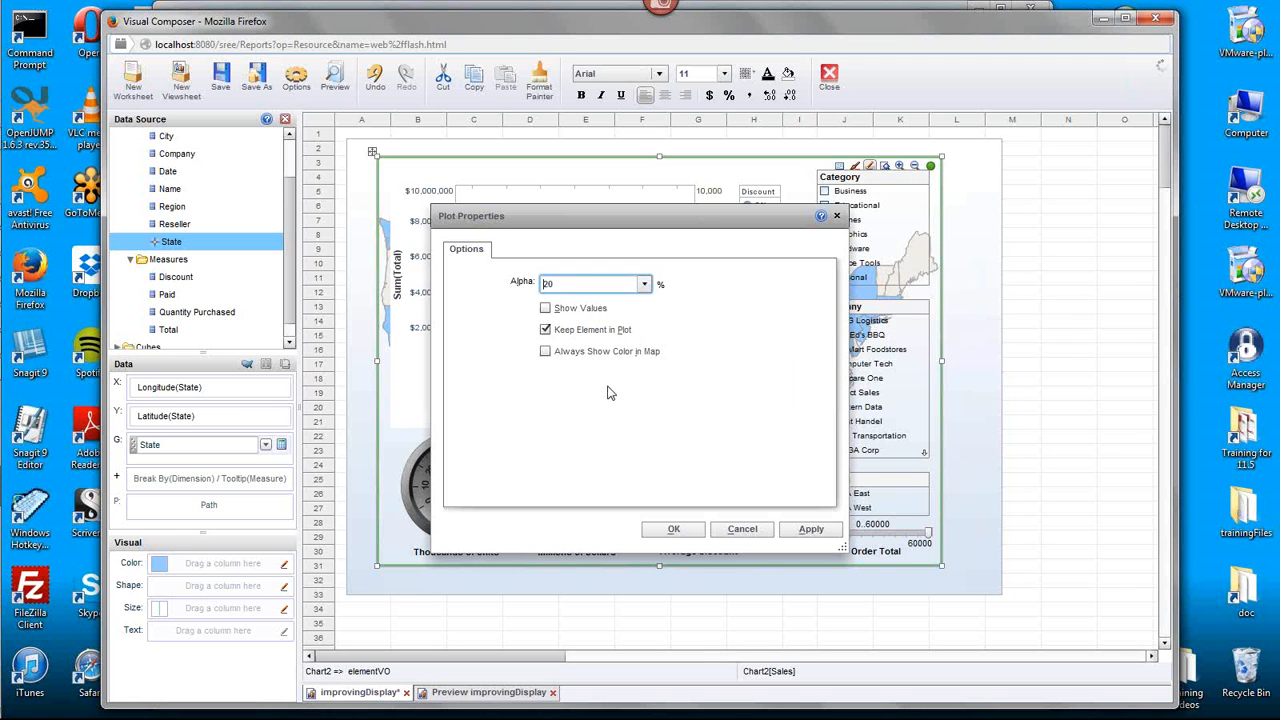
pyautogui.click(688, 530)
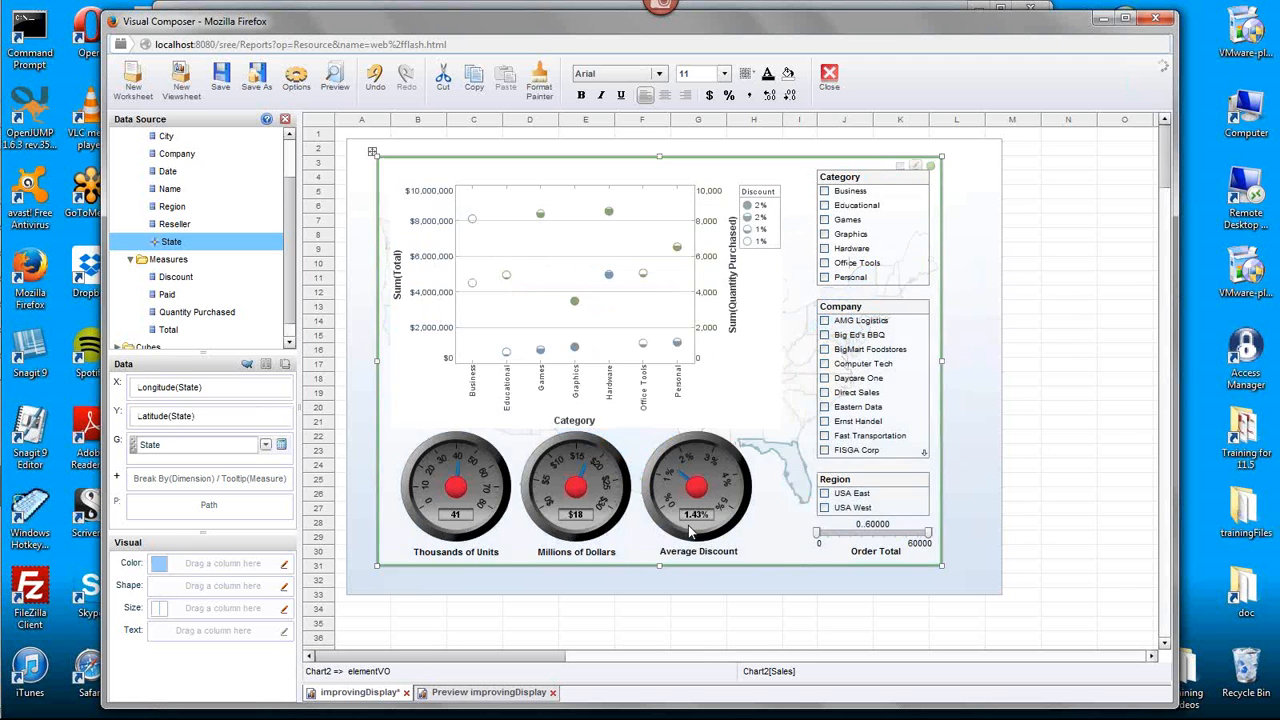
# - Add a Rectangle shape over the scatter chart and size it to frame the whole chart, about rows 3 to 21
pyautogui.click(1097, 416)
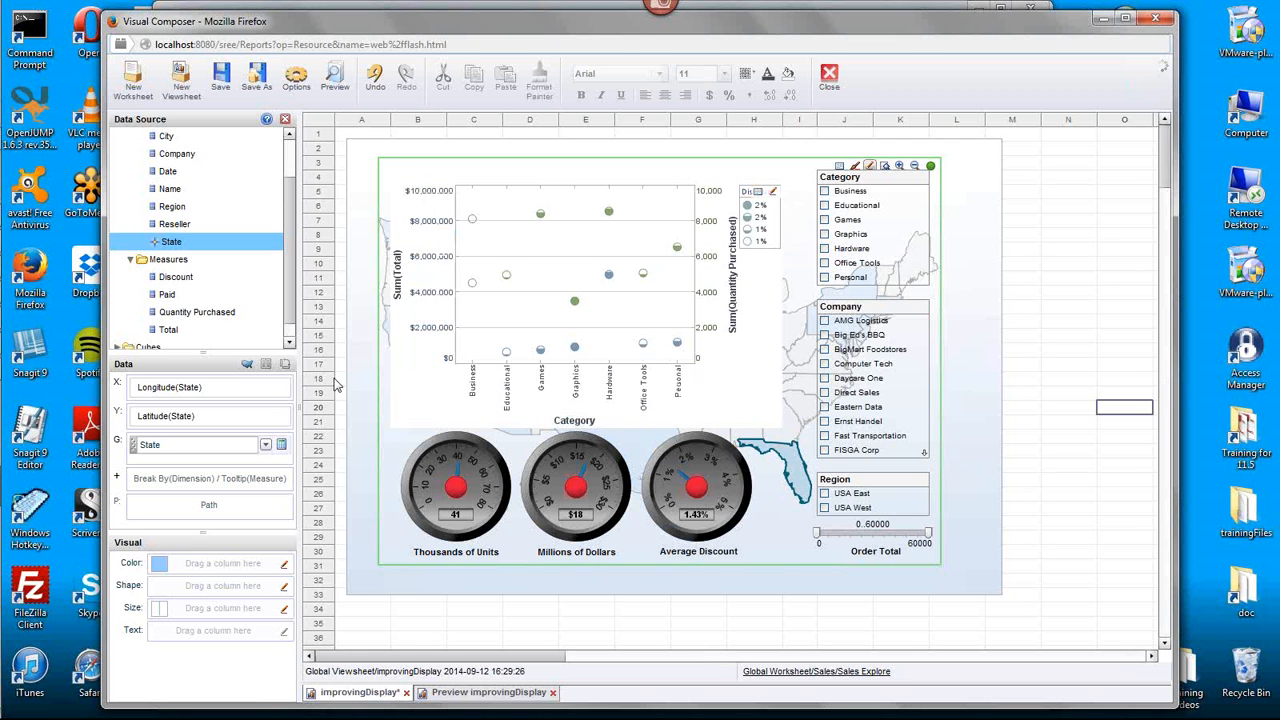
pyautogui.click(285, 118)
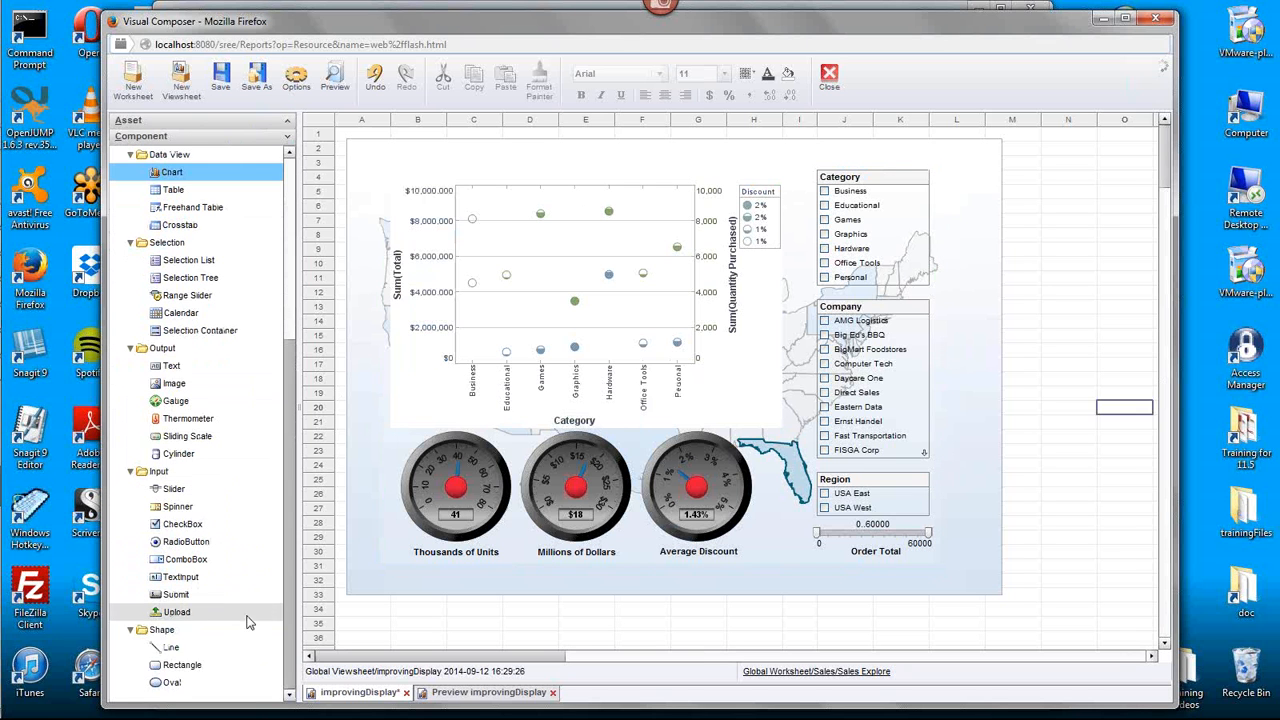
pyautogui.moveTo(214, 665); pyautogui.dragTo(391, 158)
pyautogui.click(447, 207)
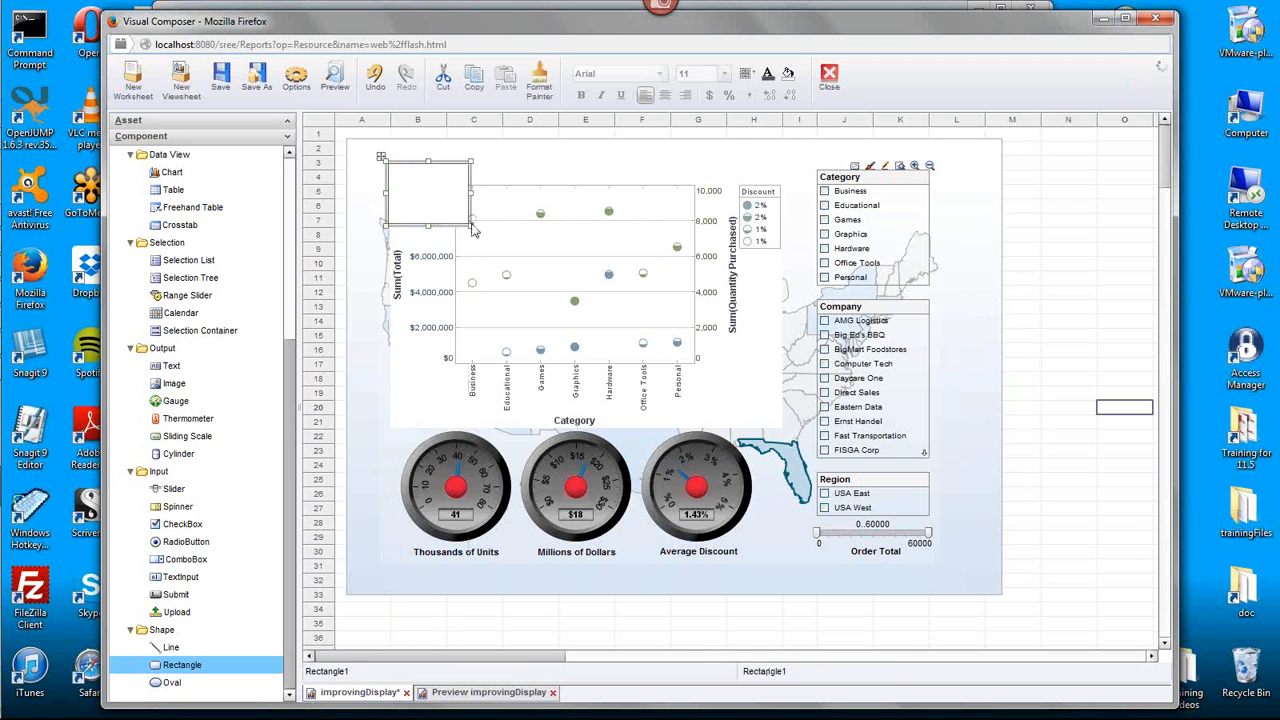
pyautogui.moveTo(471, 228); pyautogui.dragTo(787, 432)
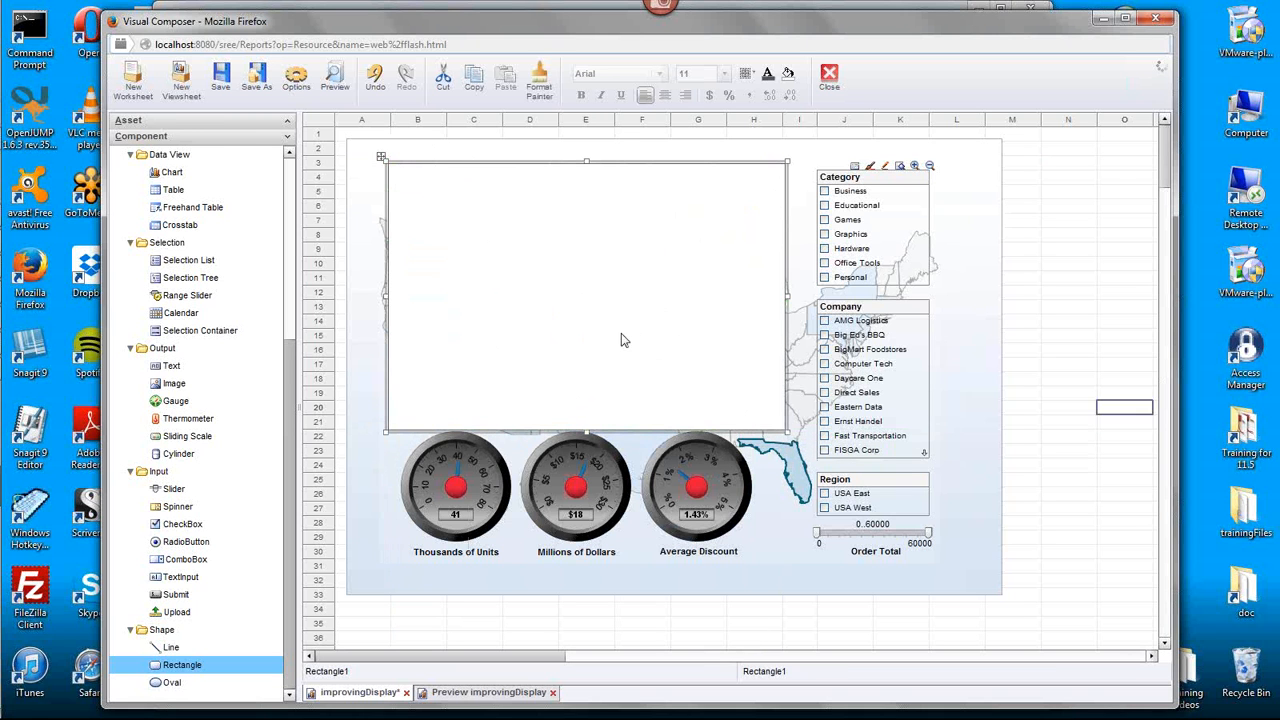
# - Give the rectangle rounded corners in its Shape properties and send it back behind the scatter chart
pyautogui.rightClick(547, 244)
pyautogui.click(472, 231)
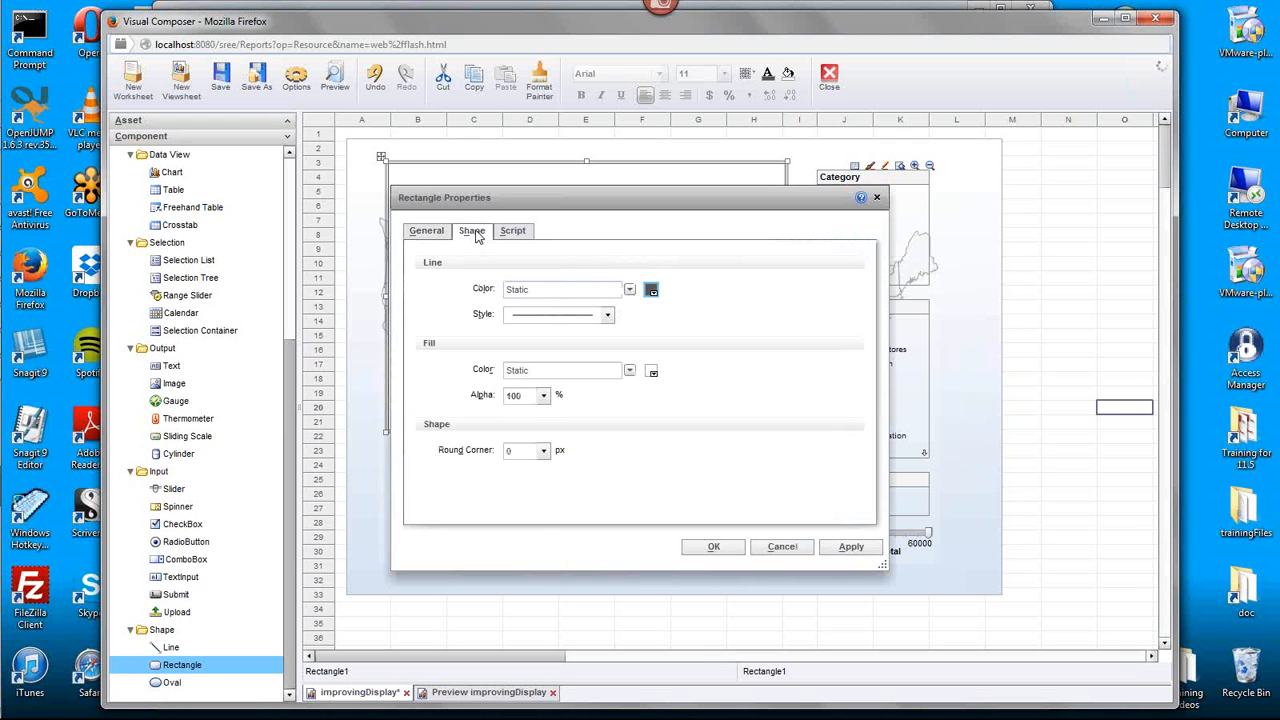
pyautogui.click(543, 451)
pyautogui.click(522, 506)
pyautogui.click(712, 547)
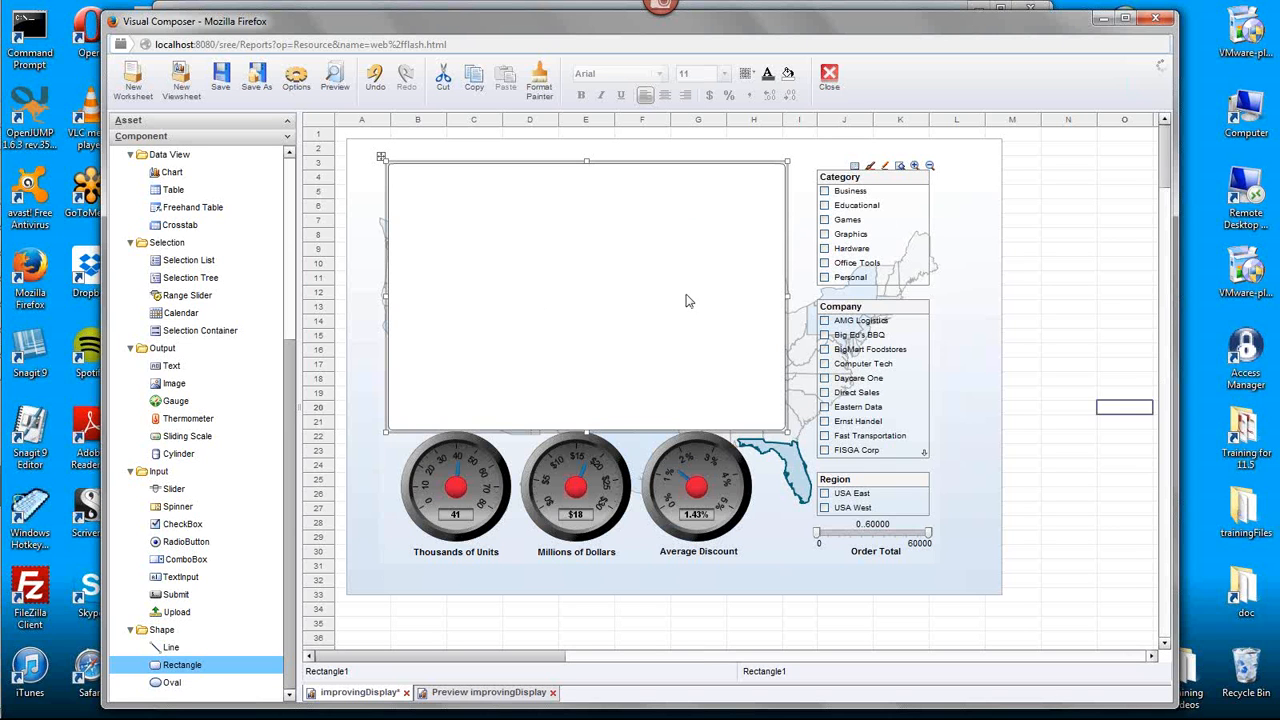
pyautogui.rightClick(766, 282)
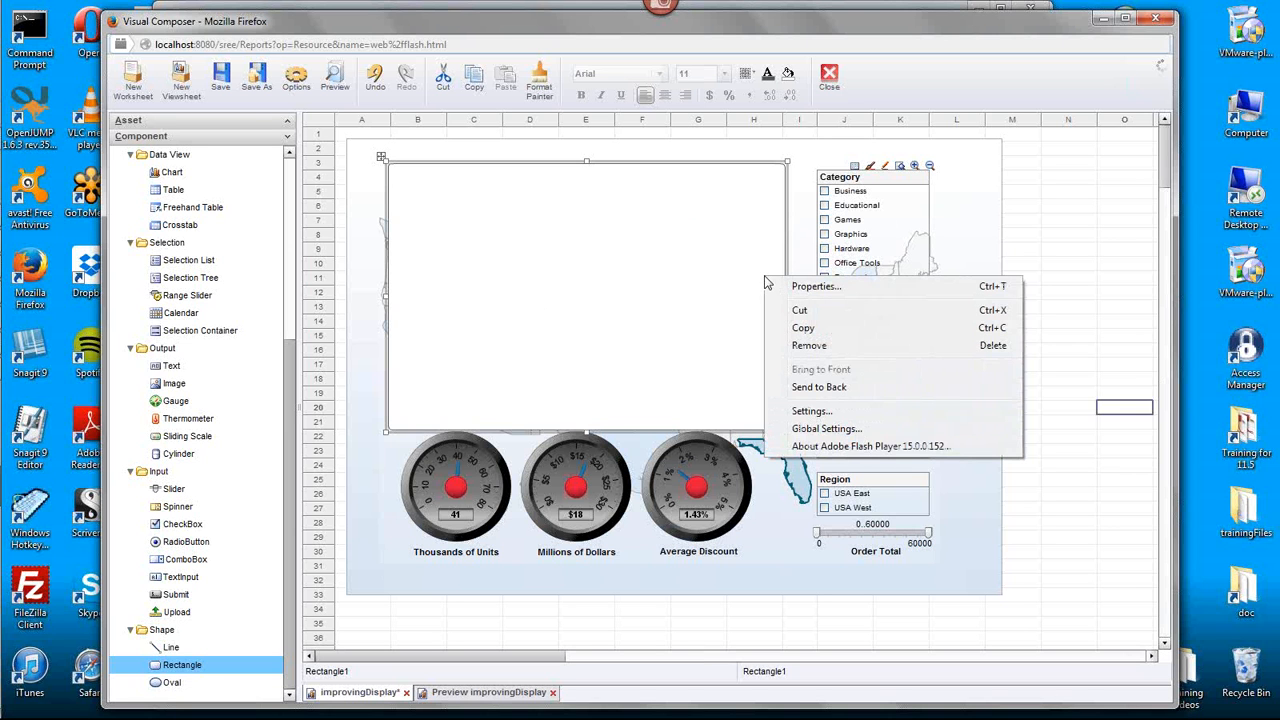
pyautogui.click(883, 393)
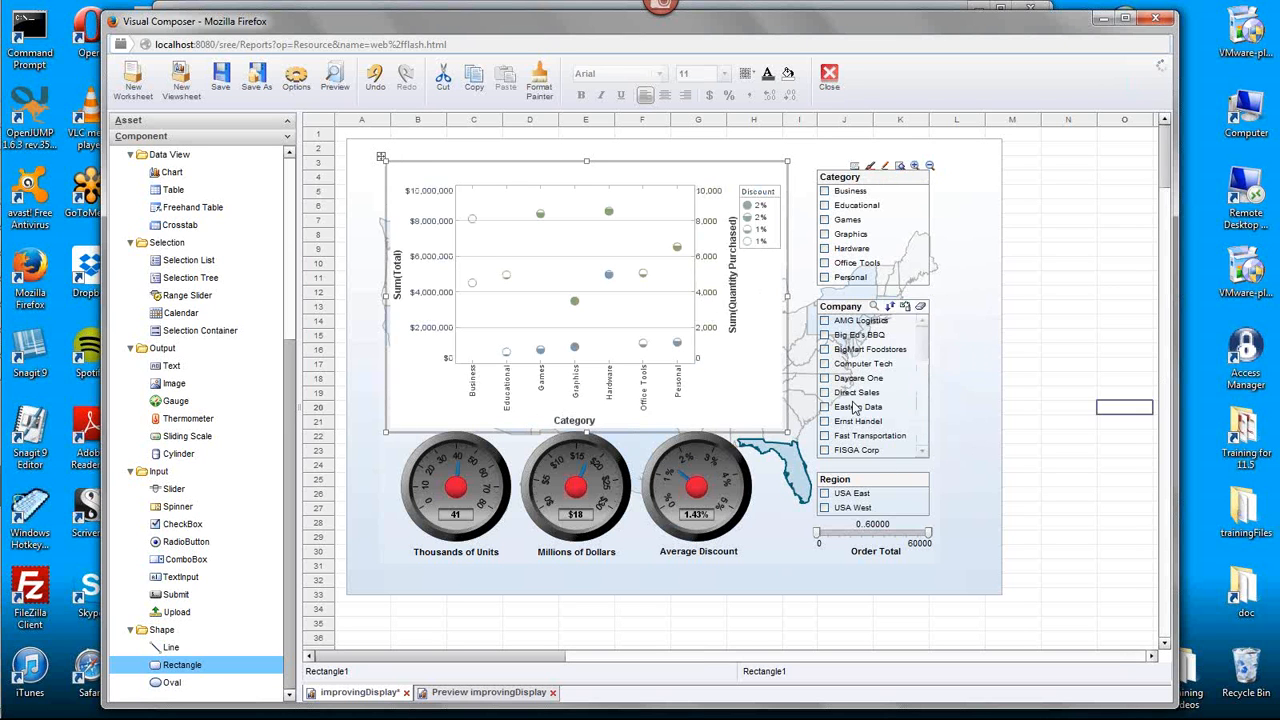
# - Send the map chart to the back and the background image behind it, so both lie behind the rectangle
pyautogui.click(803, 367)
pyautogui.rightClick(799, 354)
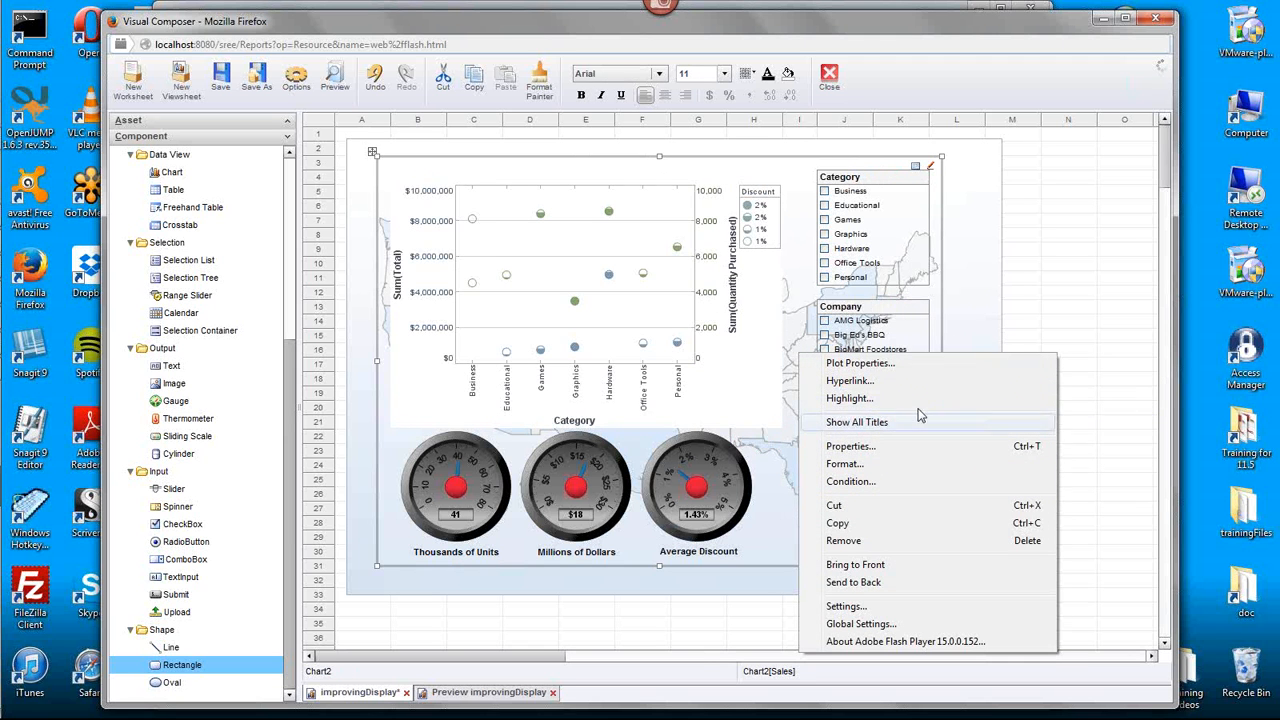
pyautogui.click(877, 583)
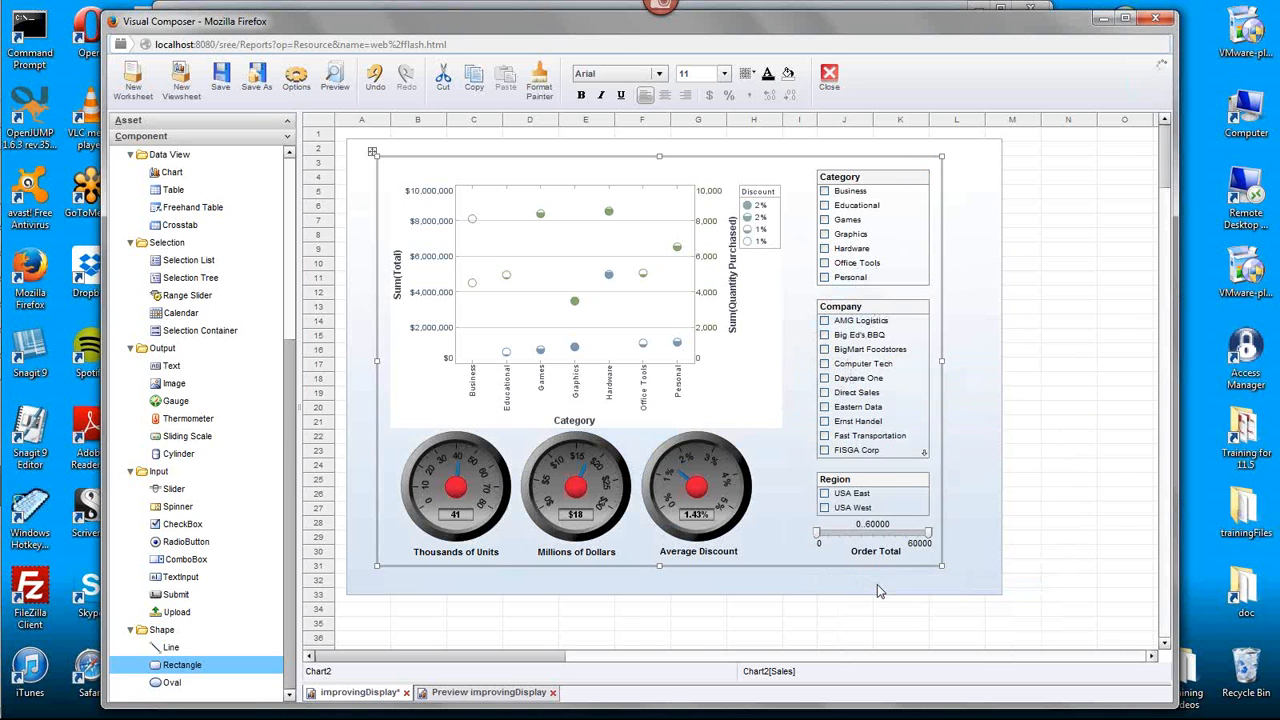
pyautogui.click(977, 333)
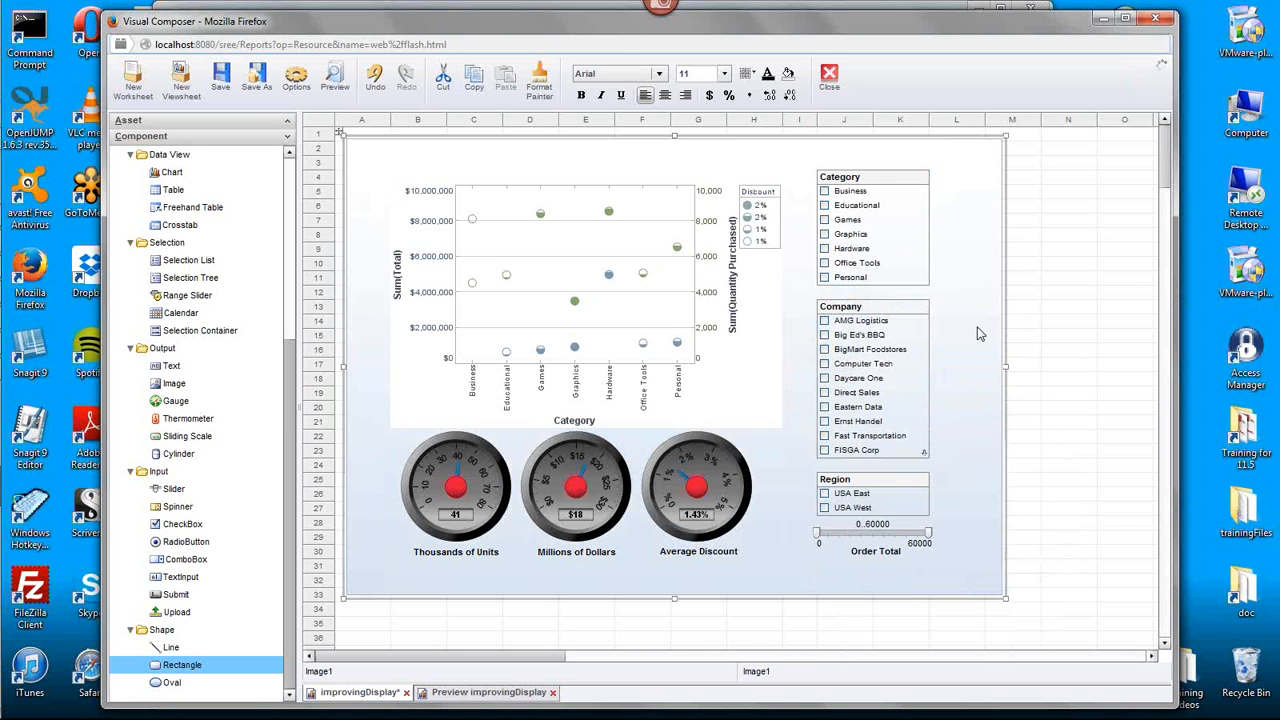
pyautogui.rightClick(984, 332)
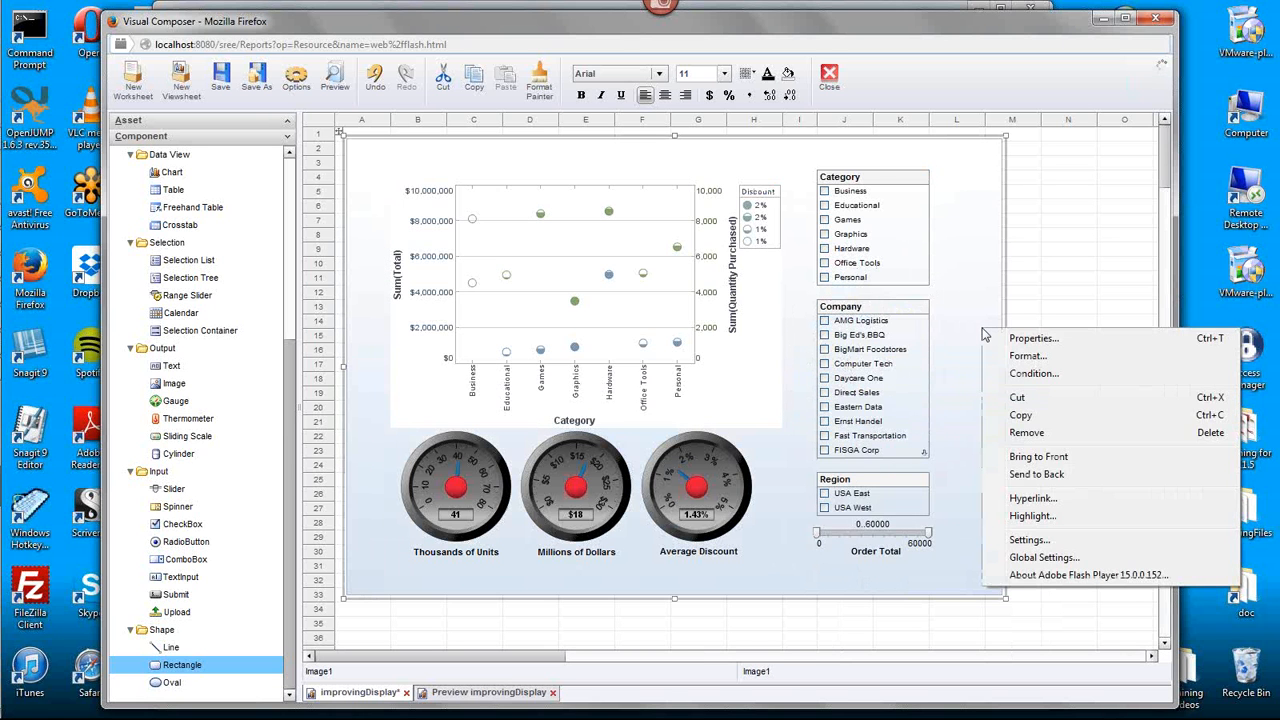
pyautogui.click(1045, 475)
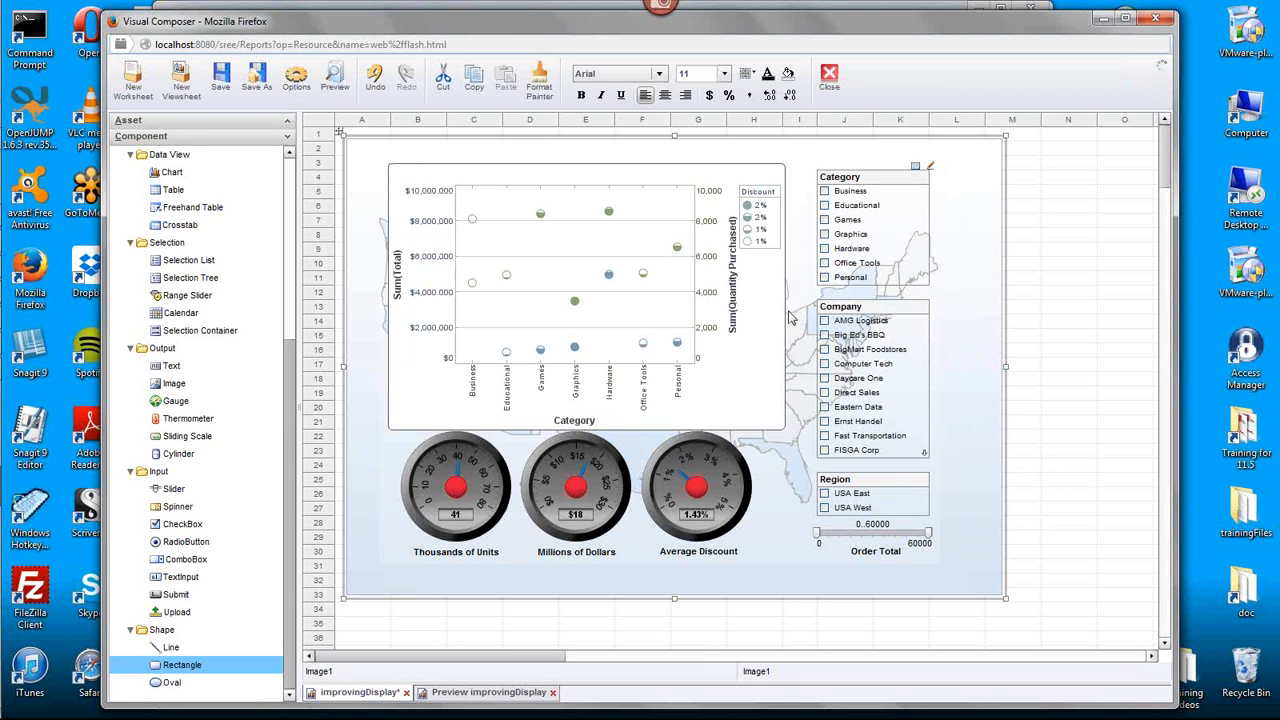
# - Lower the rectangle's upper edge to about row 4 and set its fill alpha to 80%
pyautogui.click(585, 182)
pyautogui.moveTo(587, 168); pyautogui.dragTo(587, 176)
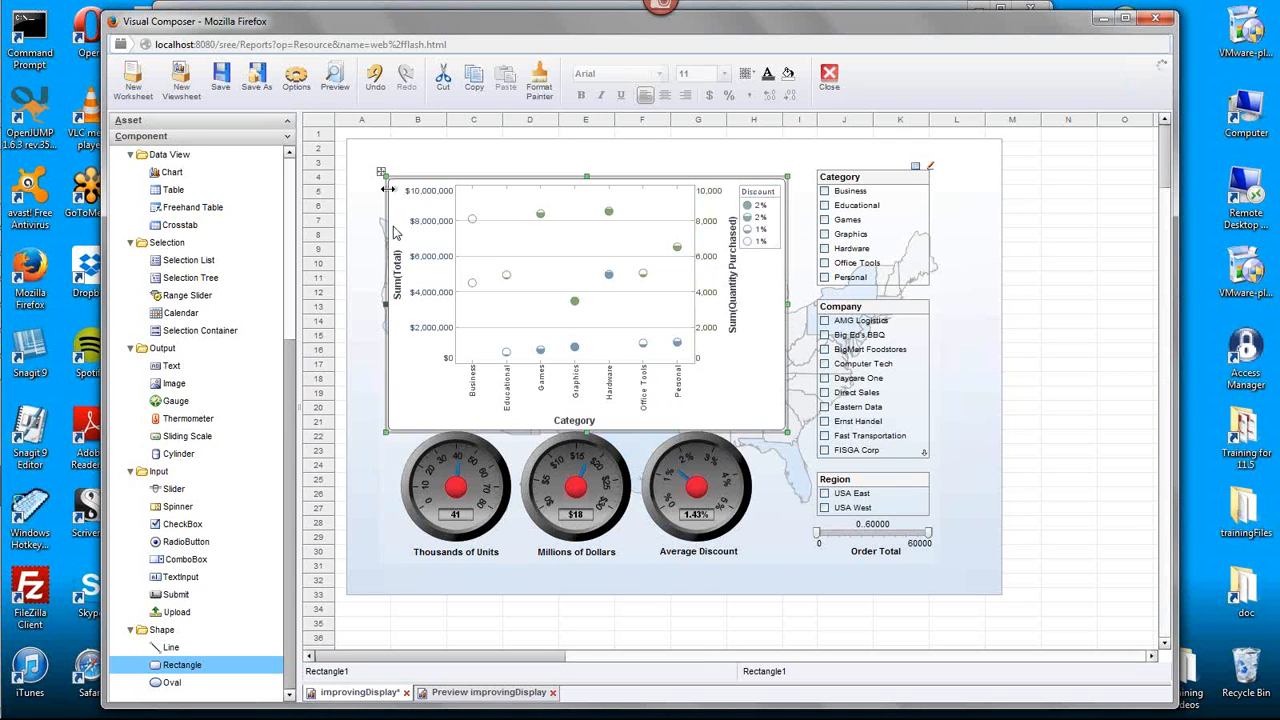
pyautogui.rightClick(785, 358)
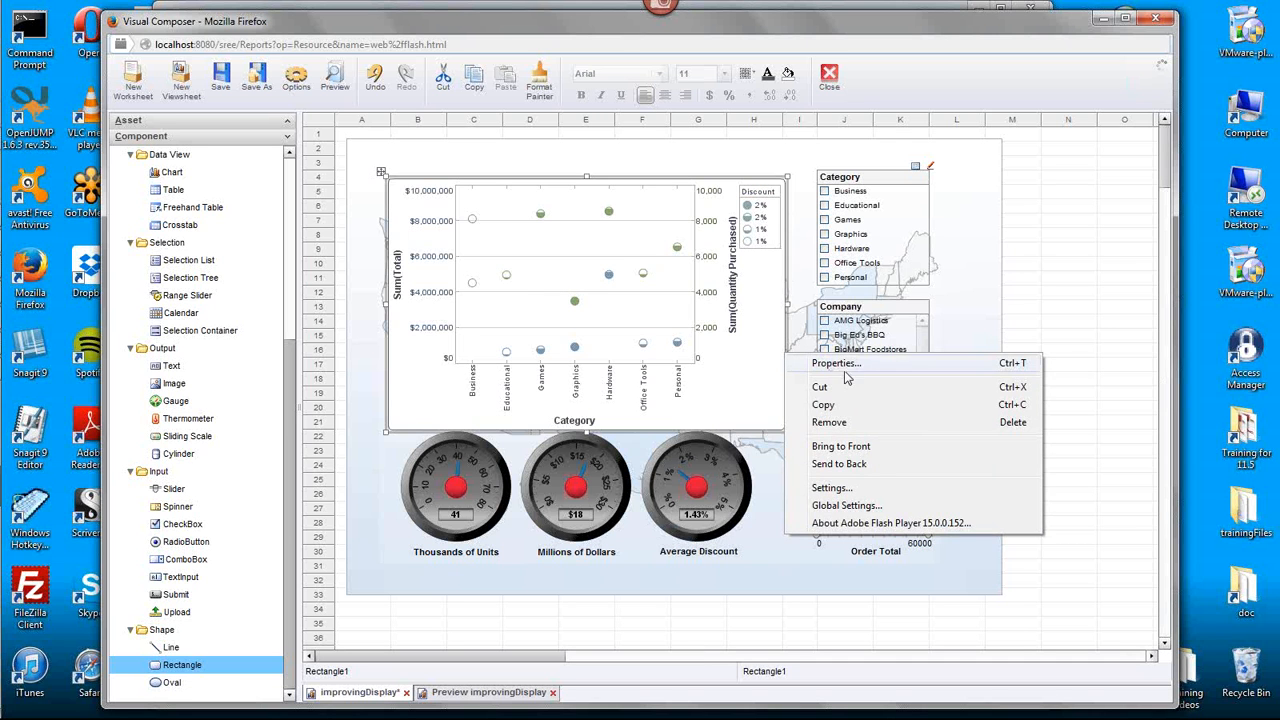
pyautogui.click(831, 366)
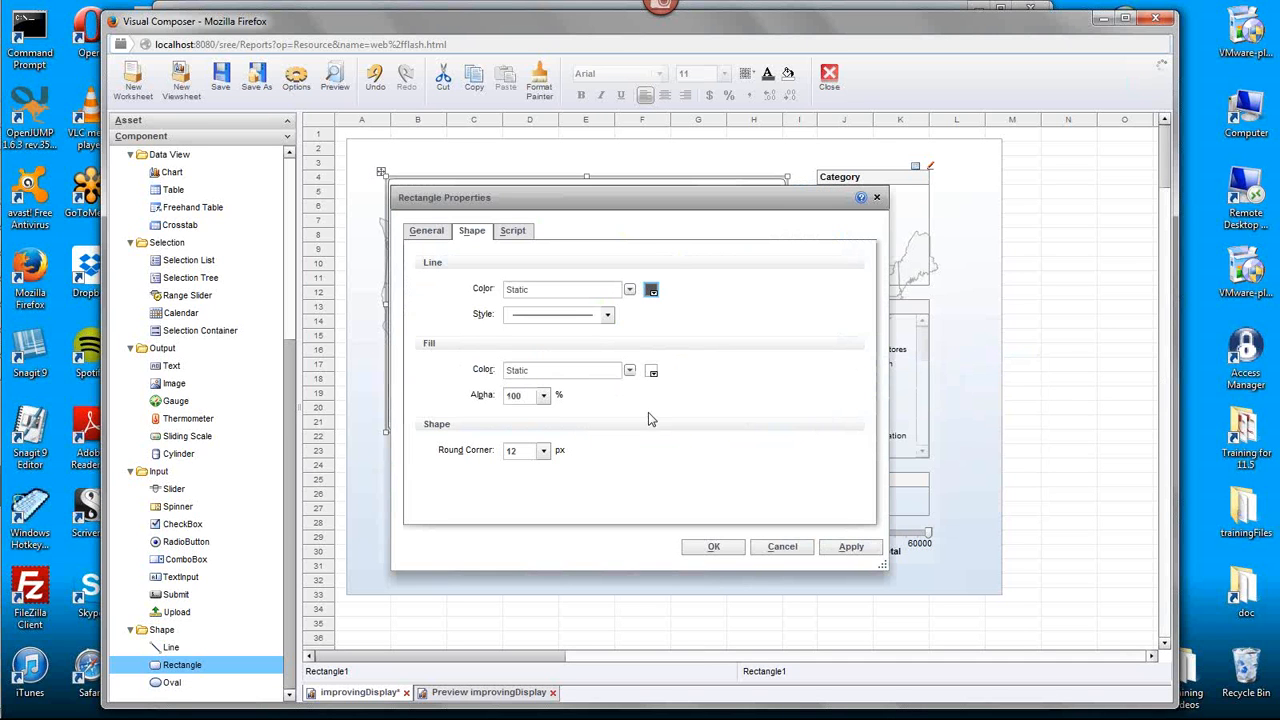
pyautogui.click(543, 395)
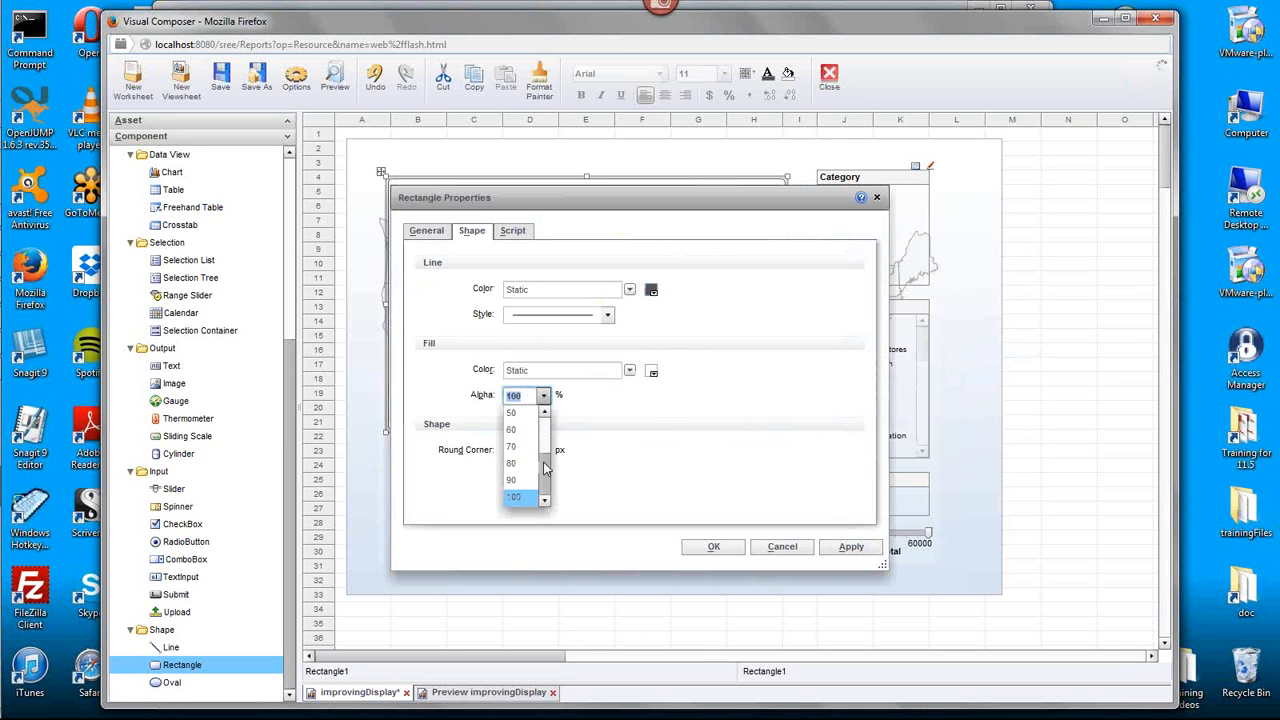
pyautogui.moveTo(545, 468); pyautogui.dragTo(545, 461)
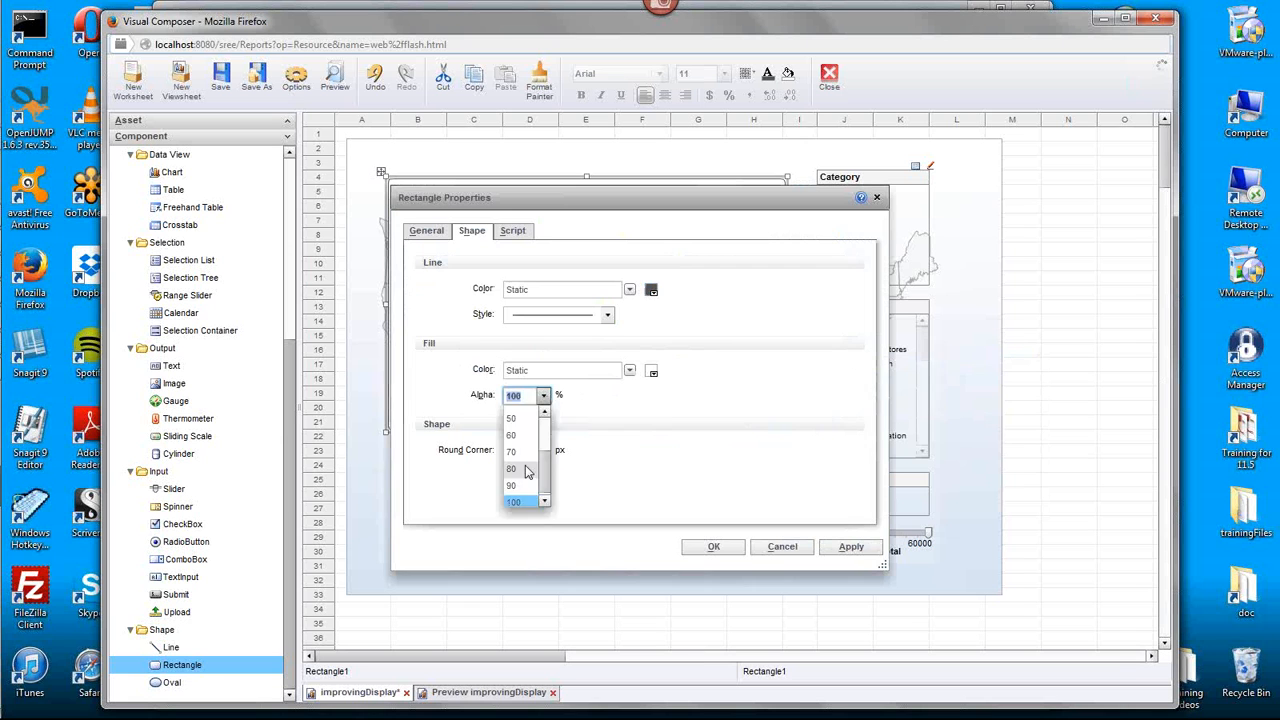
pyautogui.click(525, 465)
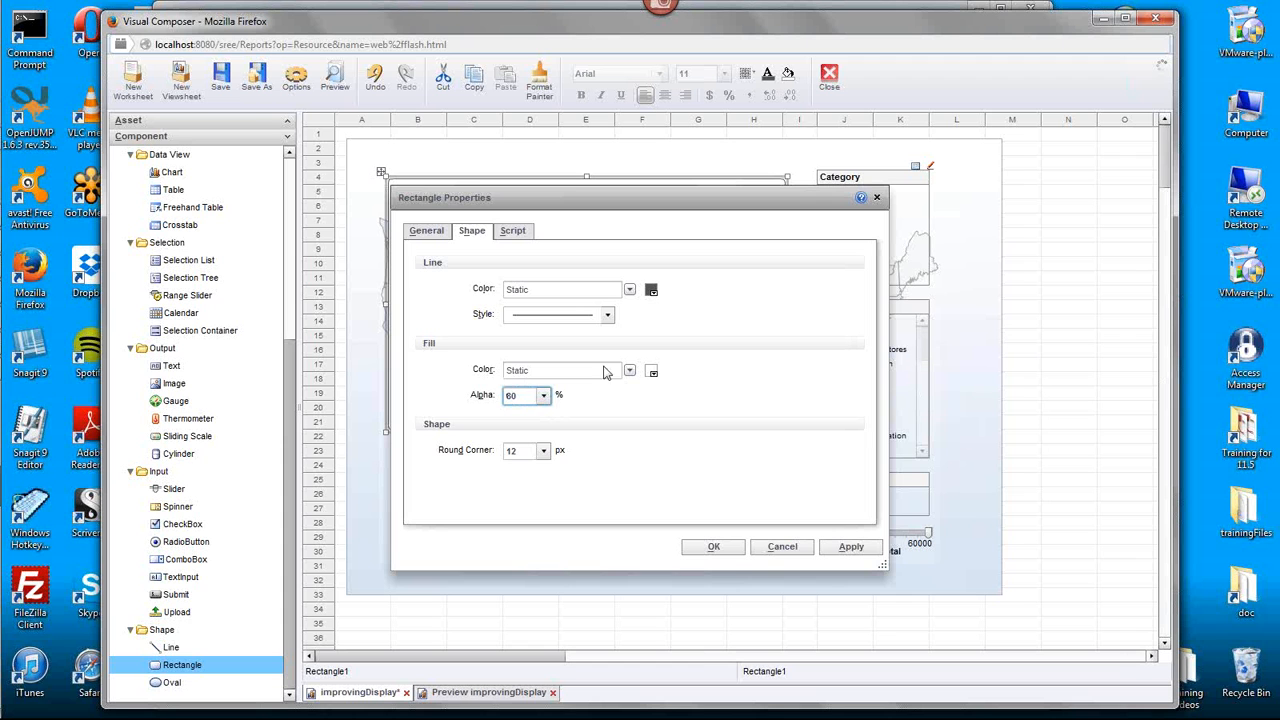
pyautogui.click(713, 546)
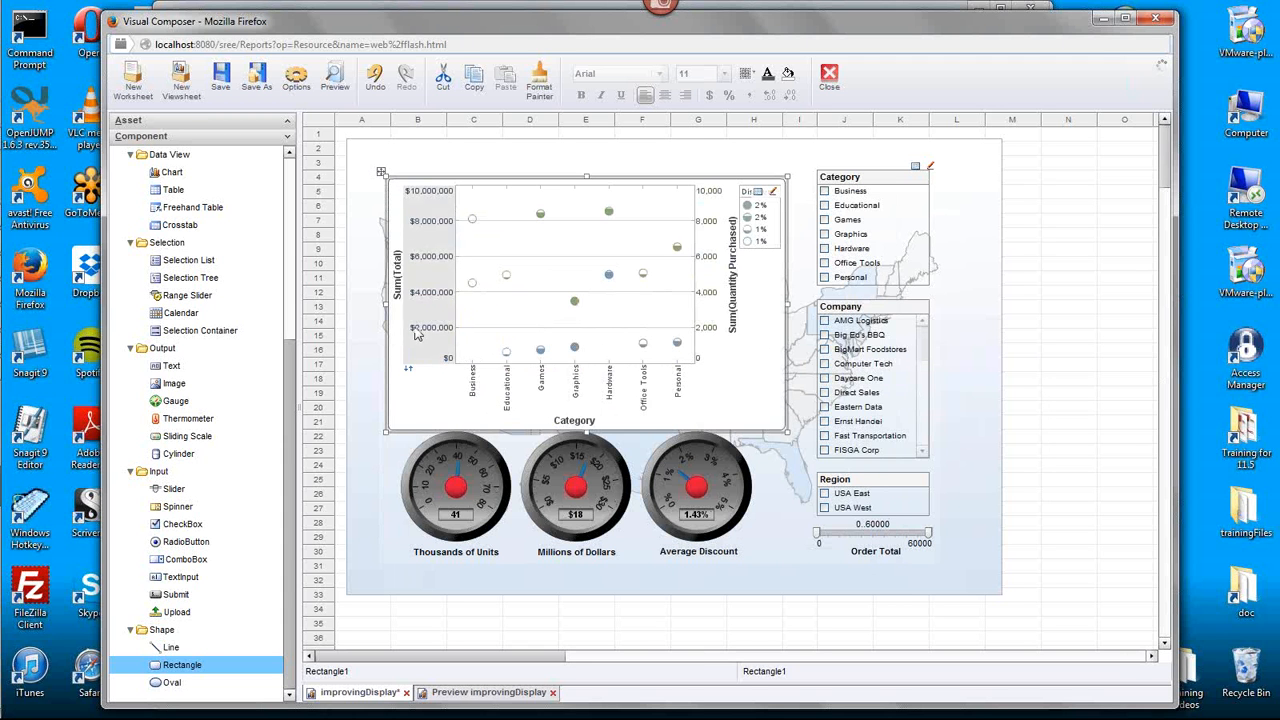
# - Try extending the rectangle's left edge outward and bring it back to the scatter chart's edge
pyautogui.moveTo(389, 308); pyautogui.dragTo(378, 354)
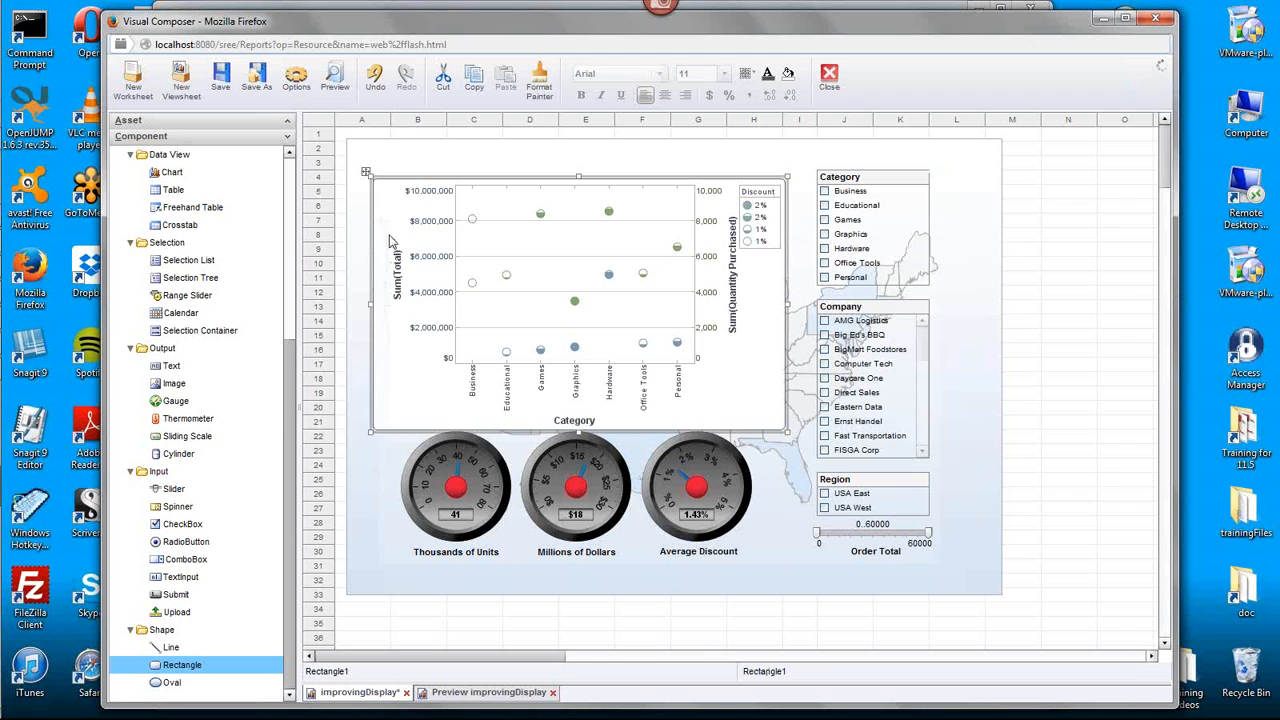
pyautogui.moveTo(373, 304); pyautogui.dragTo(389, 308)
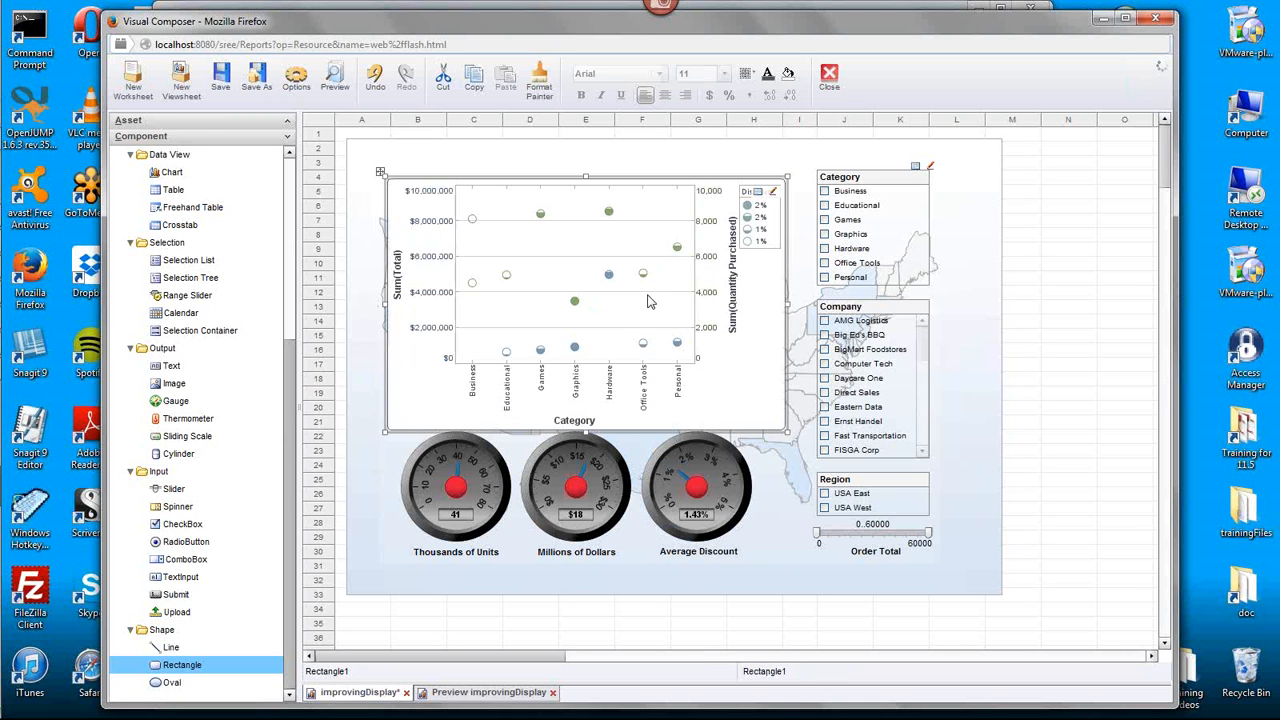
# - Set the scatter chart's static fill alpha to 80% in its Format settings
pyautogui.click(716, 378)
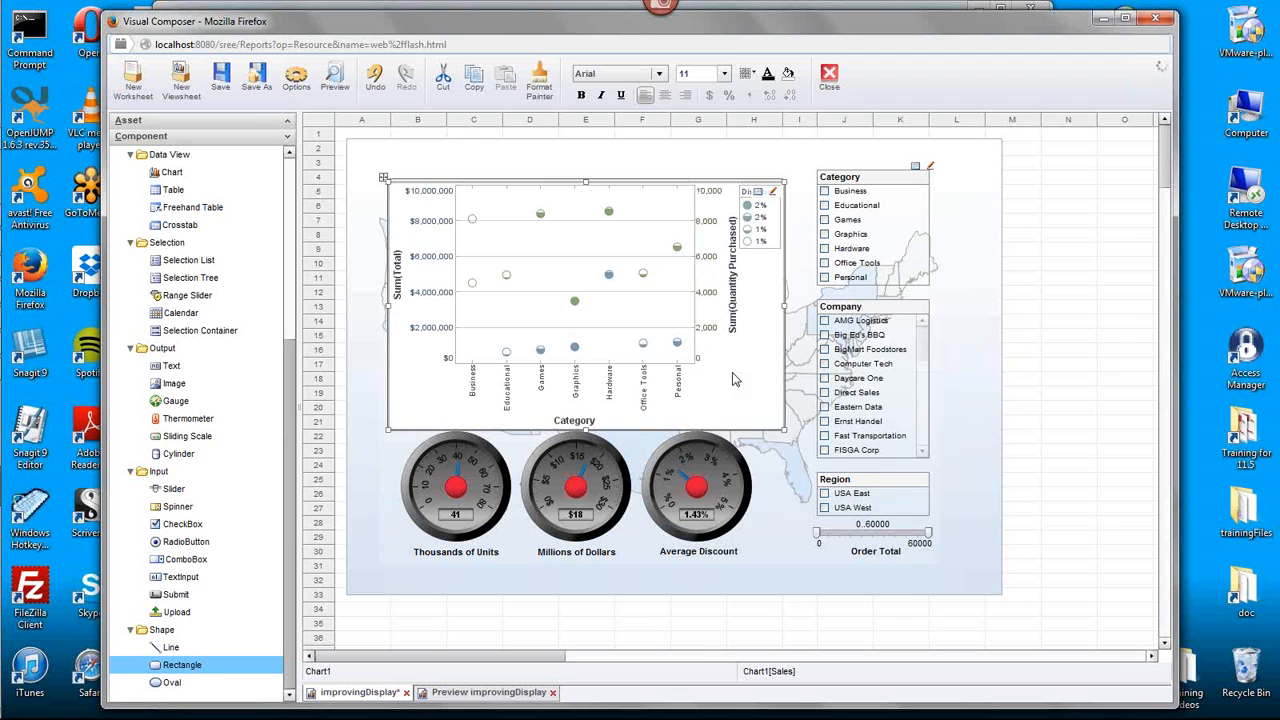
pyautogui.rightClick(732, 379)
pyautogui.click(779, 414)
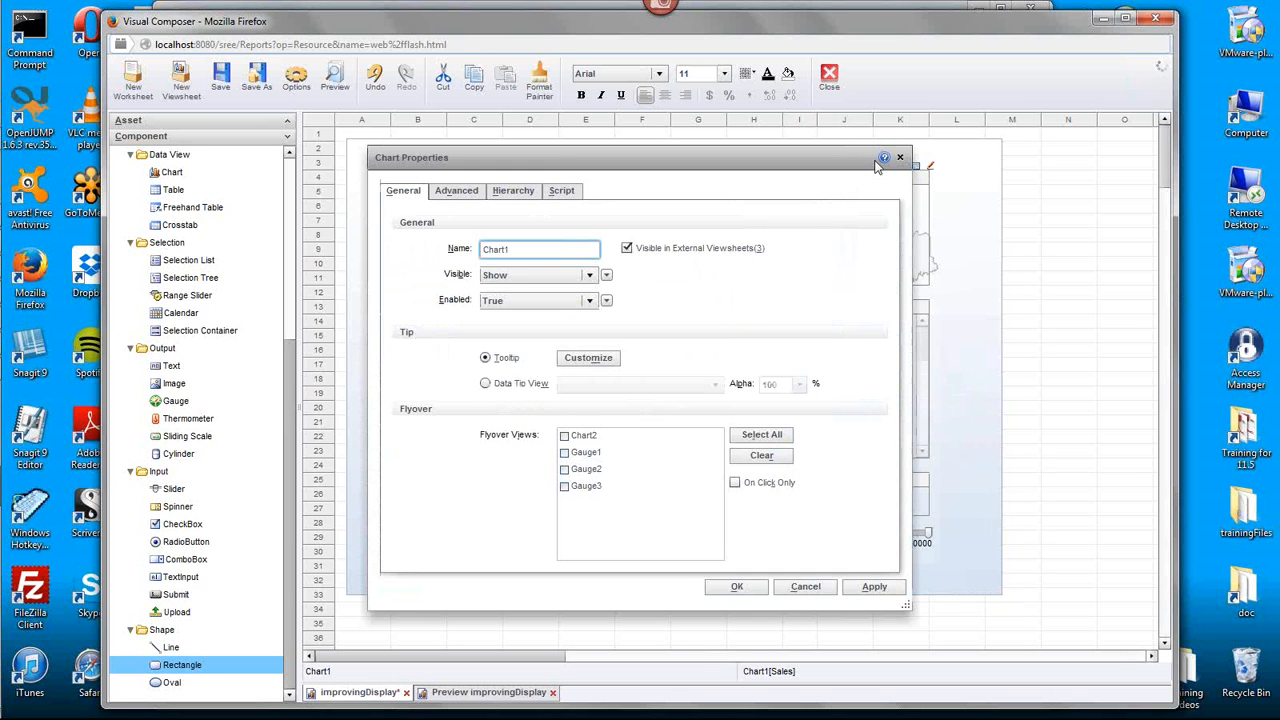
pyautogui.click(900, 158)
pyautogui.rightClick(731, 398)
pyautogui.click(781, 446)
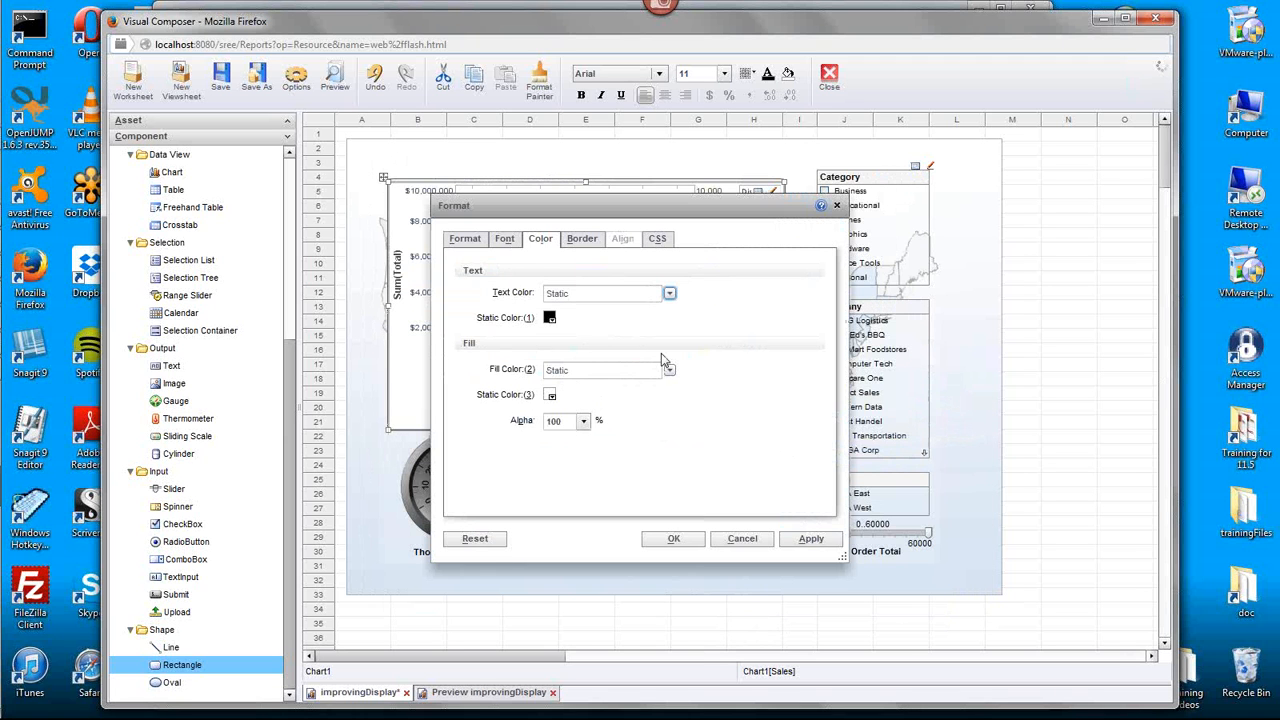
pyautogui.click(583, 421)
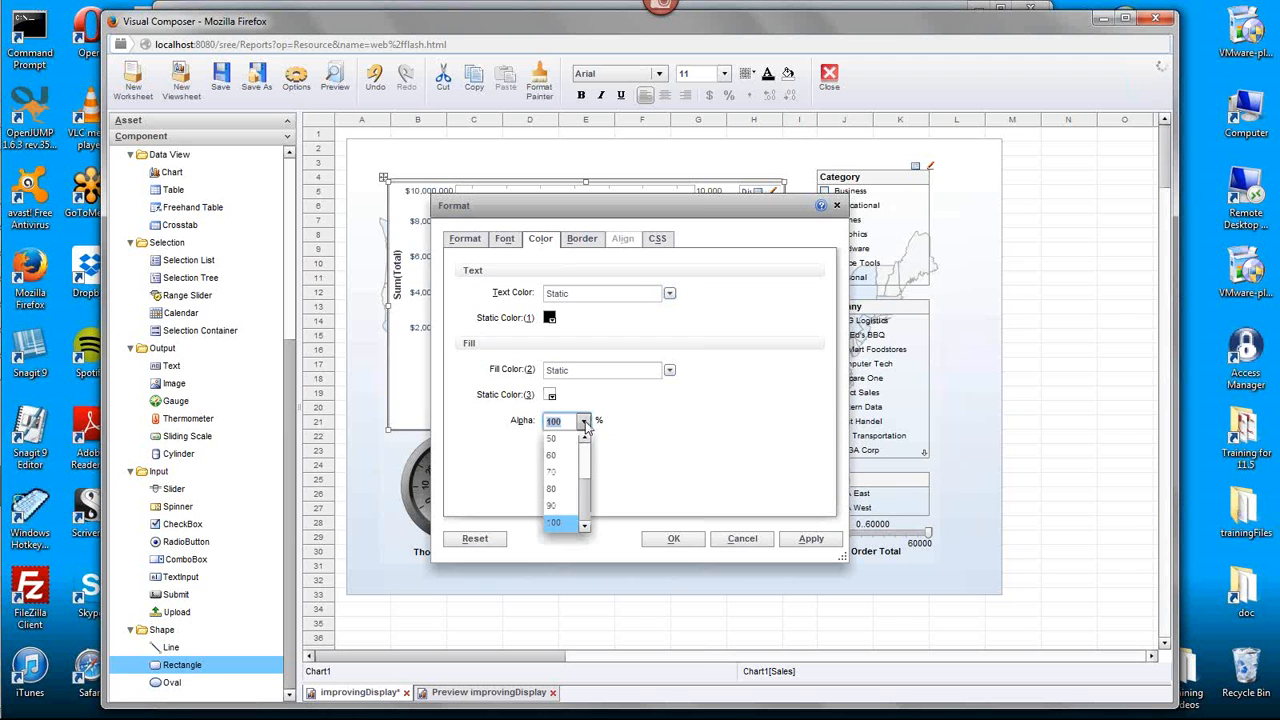
pyautogui.click(563, 478)
pyautogui.click(673, 538)
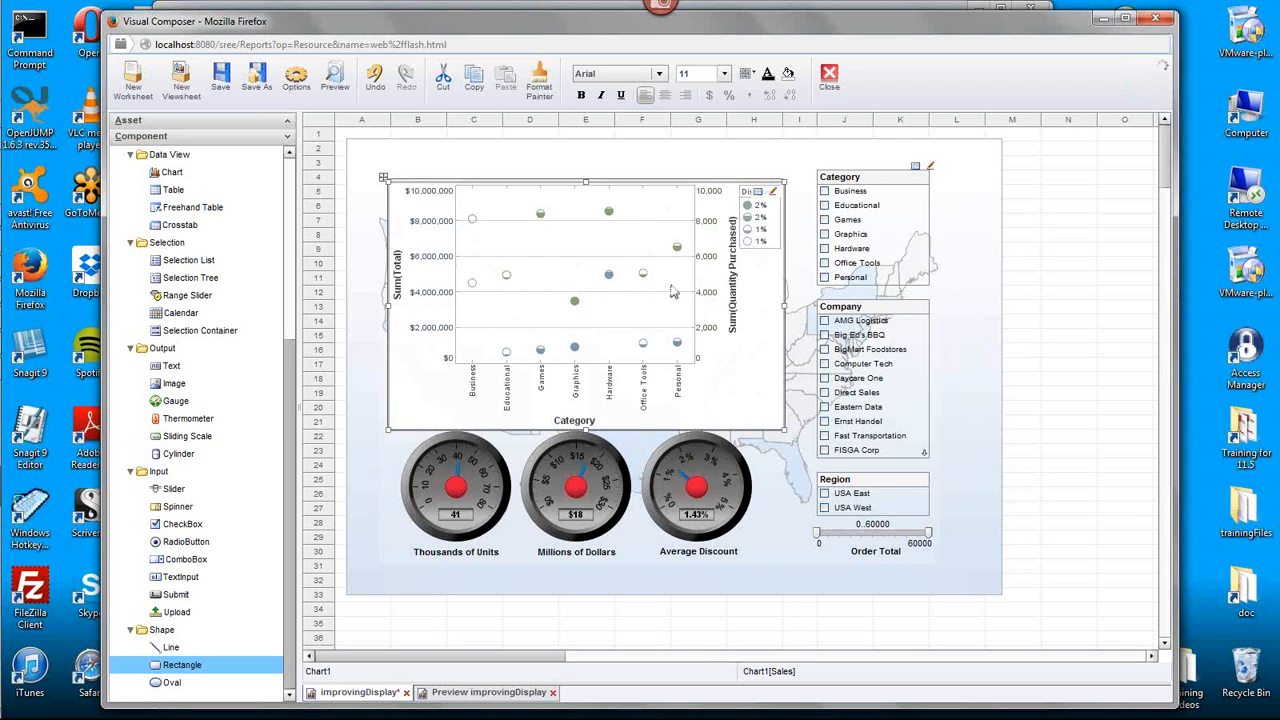
pyautogui.rightClick(724, 394)
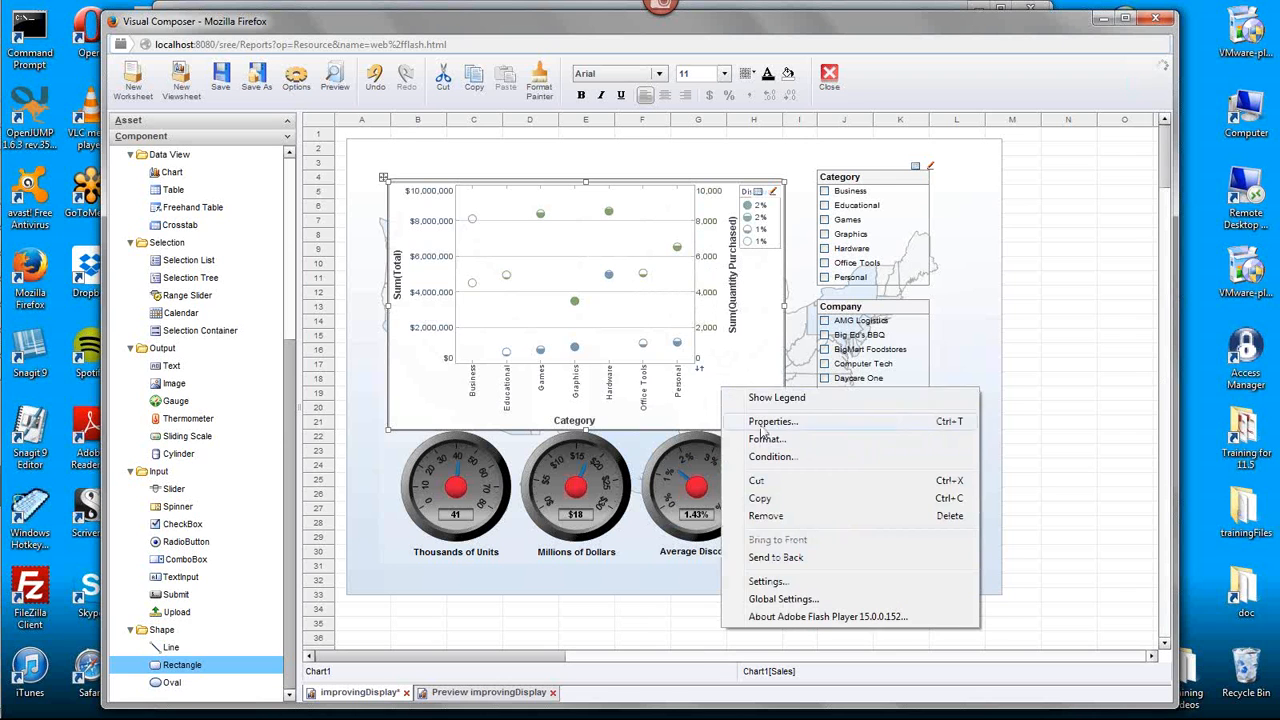
pyautogui.rightClick(676, 335)
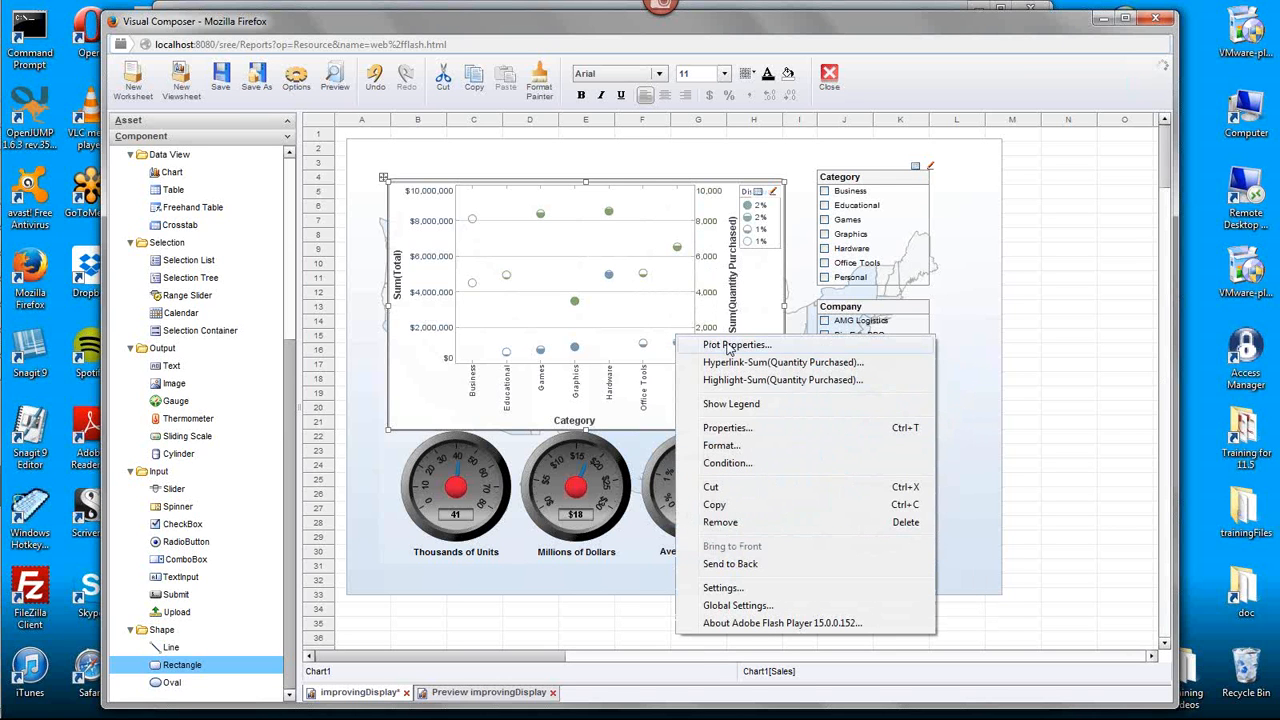
pyautogui.click(677, 402)
pyautogui.rightClick(732, 397)
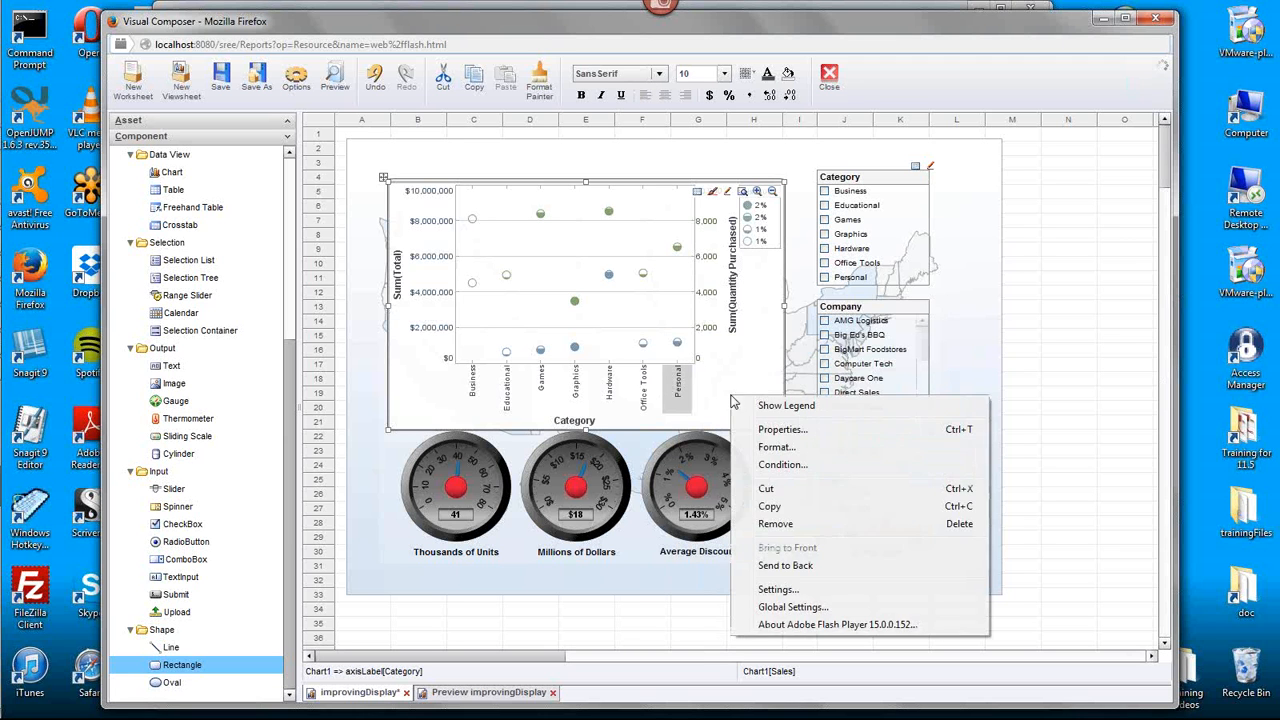
pyautogui.click(780, 450)
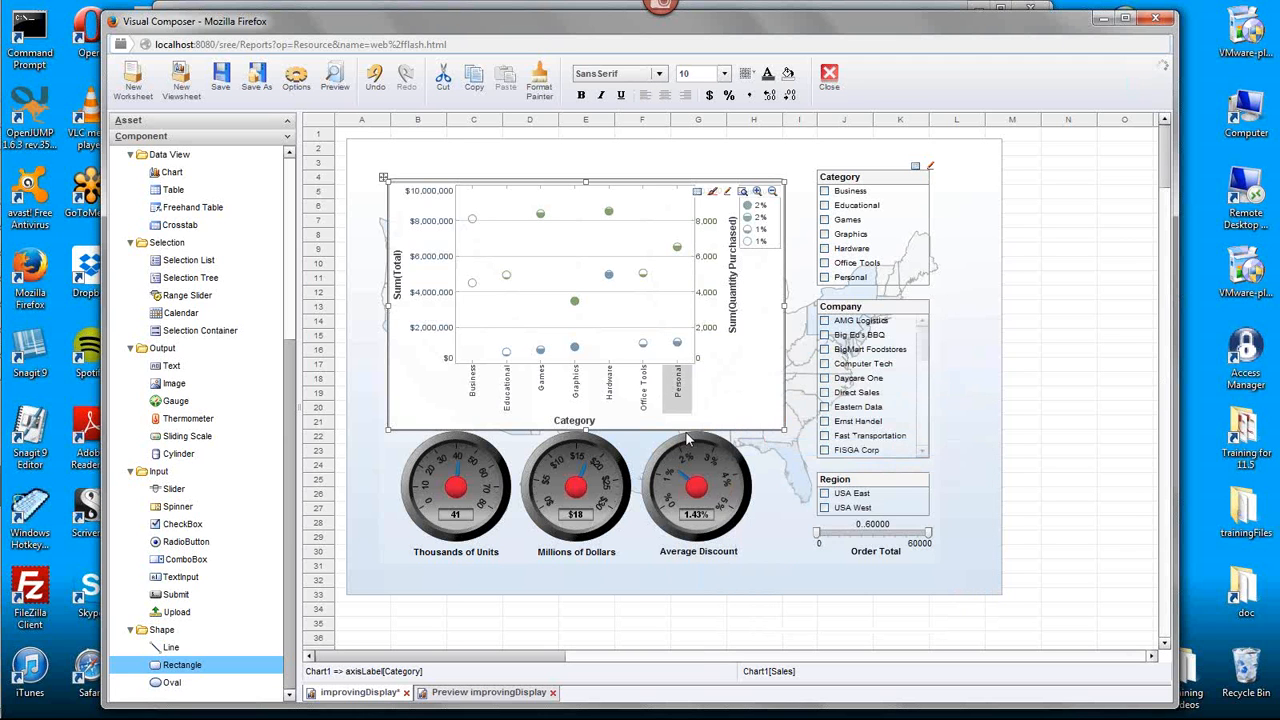
pyautogui.click(583, 421)
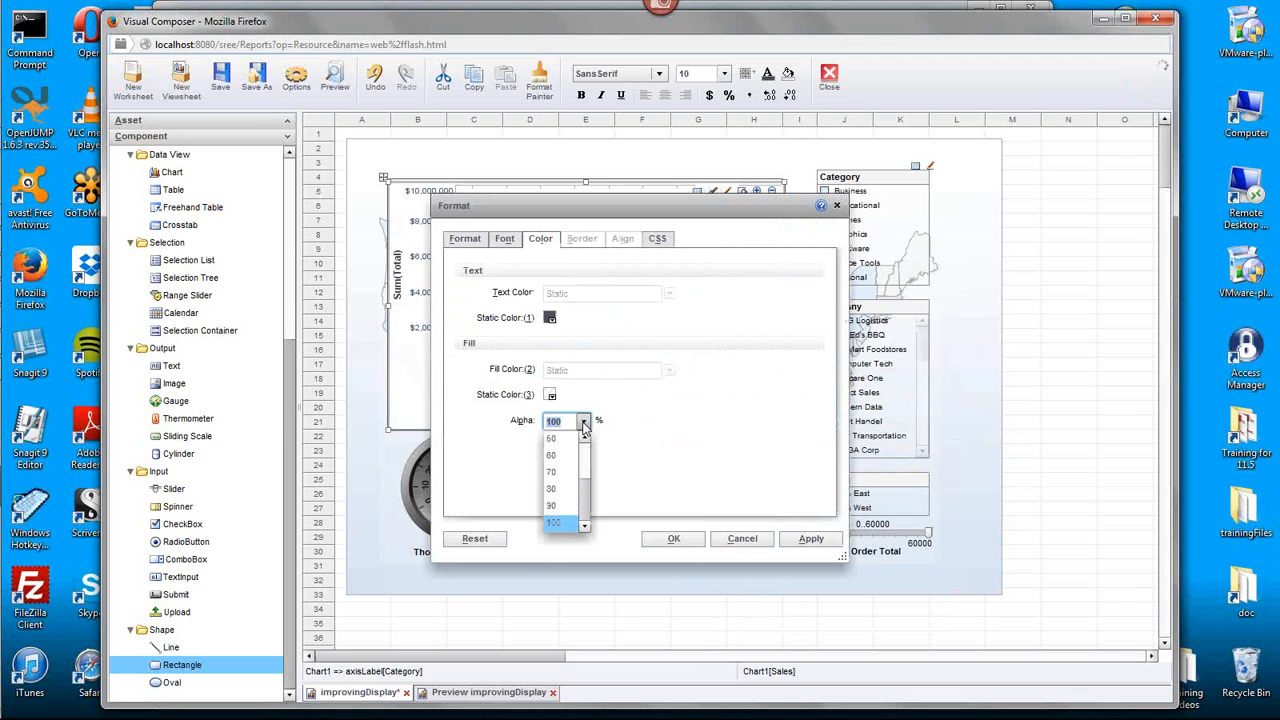
pyautogui.click(837, 205)
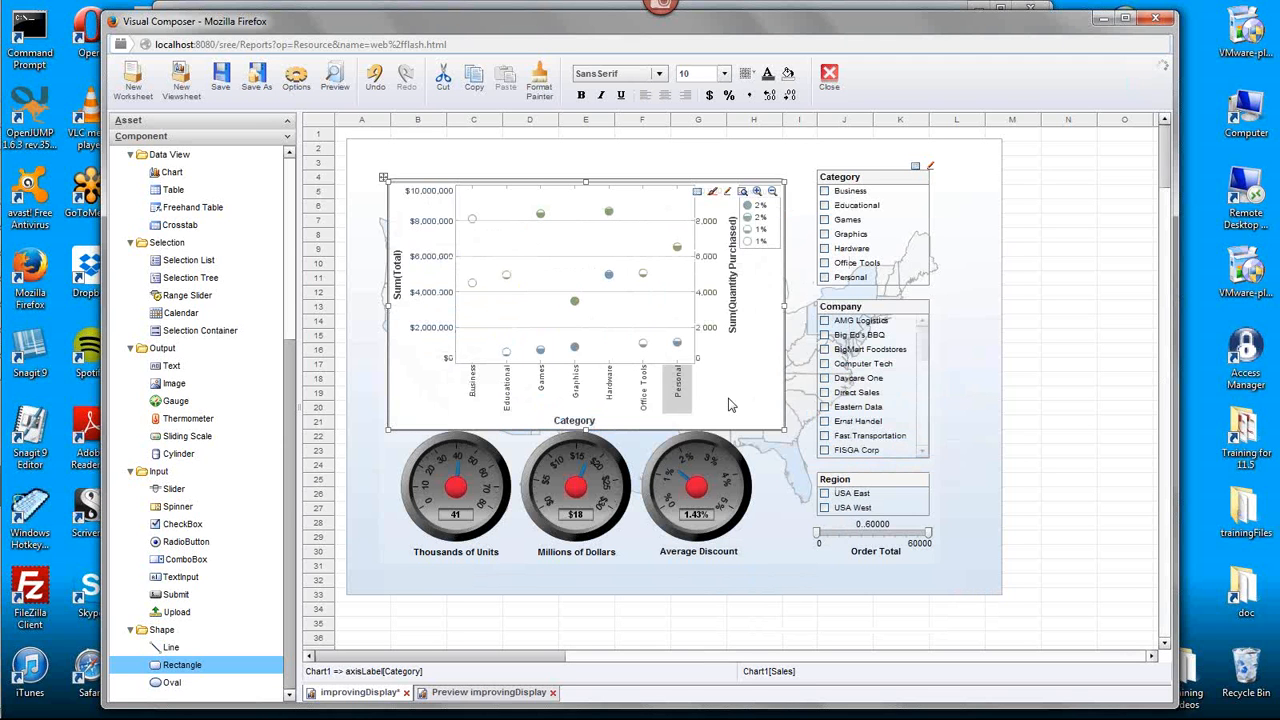
# - Set the fill alpha of the whole scatter chart to 50% in its Format settings
pyautogui.rightClick(729, 404)
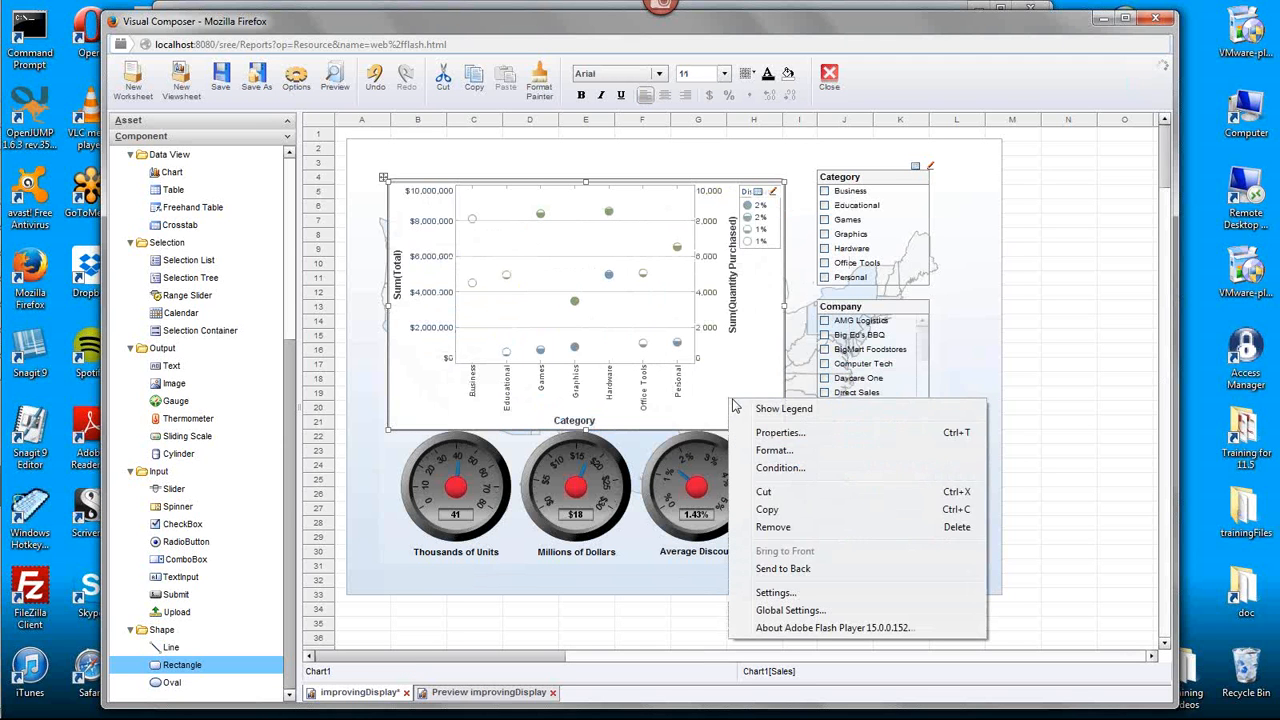
pyautogui.click(768, 454)
pyautogui.click(583, 421)
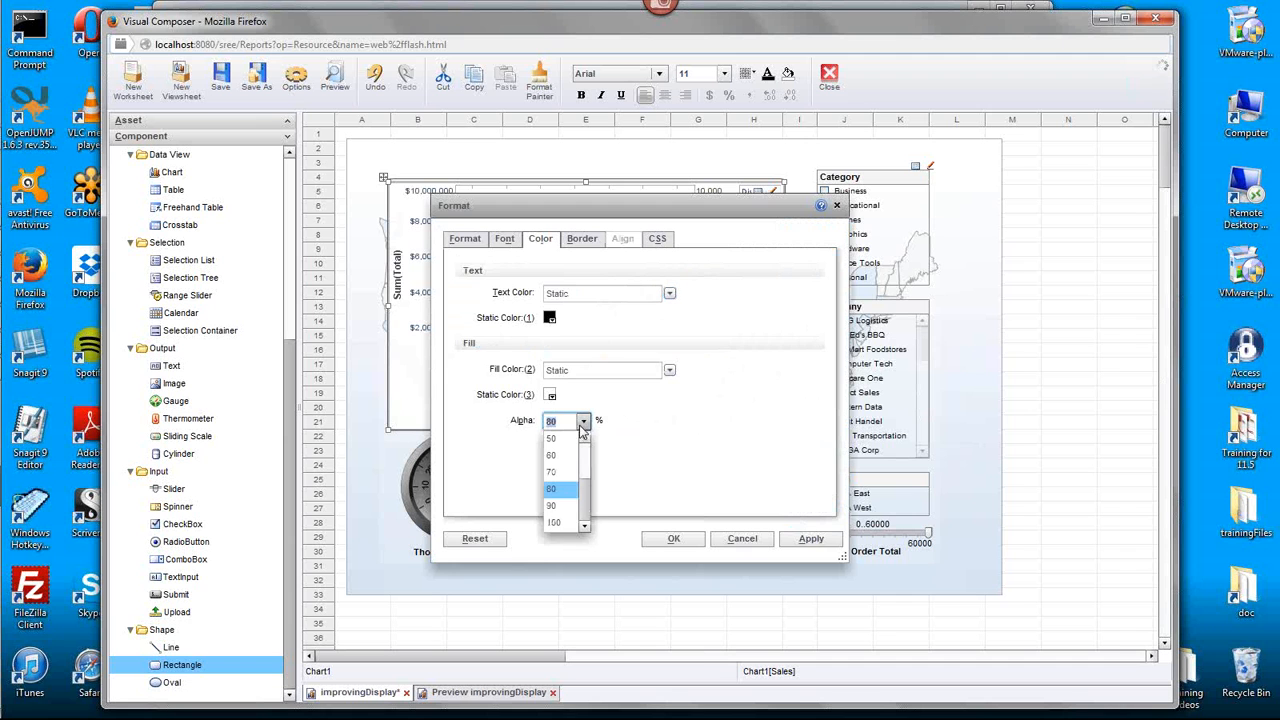
pyautogui.click(583, 421)
pyautogui.click(673, 538)
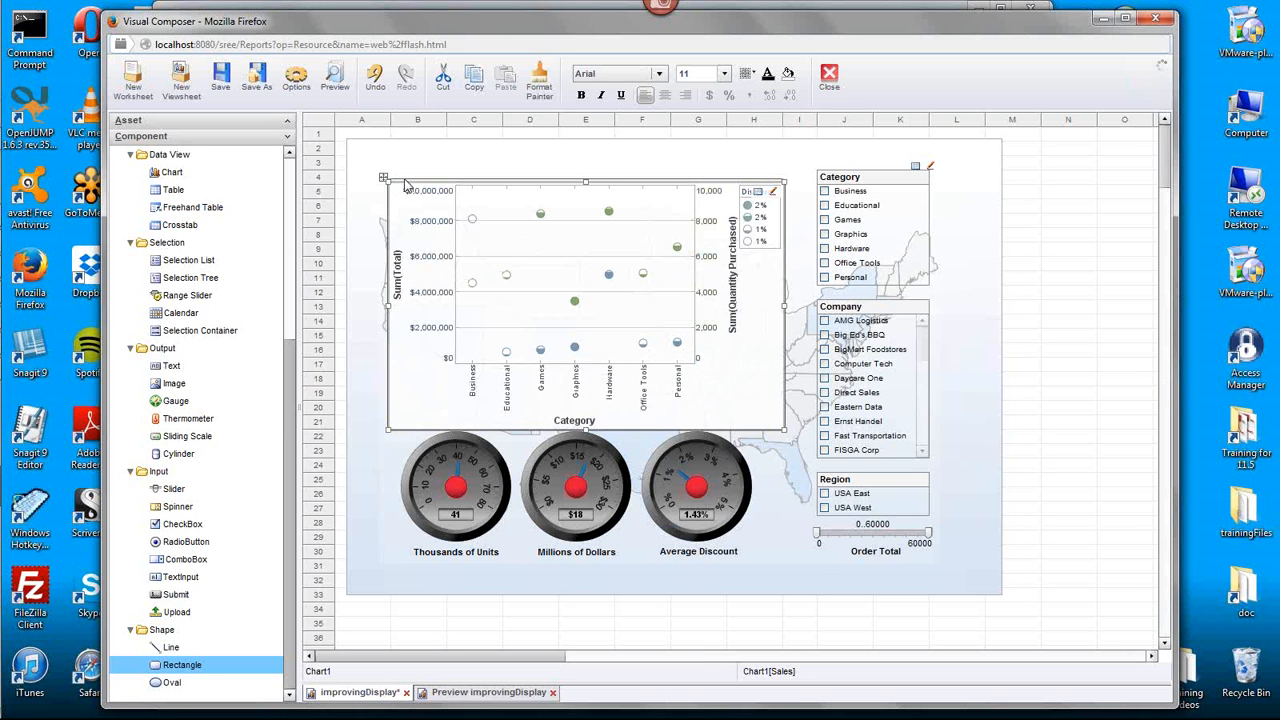
# - Lower the scatter chart's static fill alpha further in its Format settings
pyautogui.rightClick(744, 396)
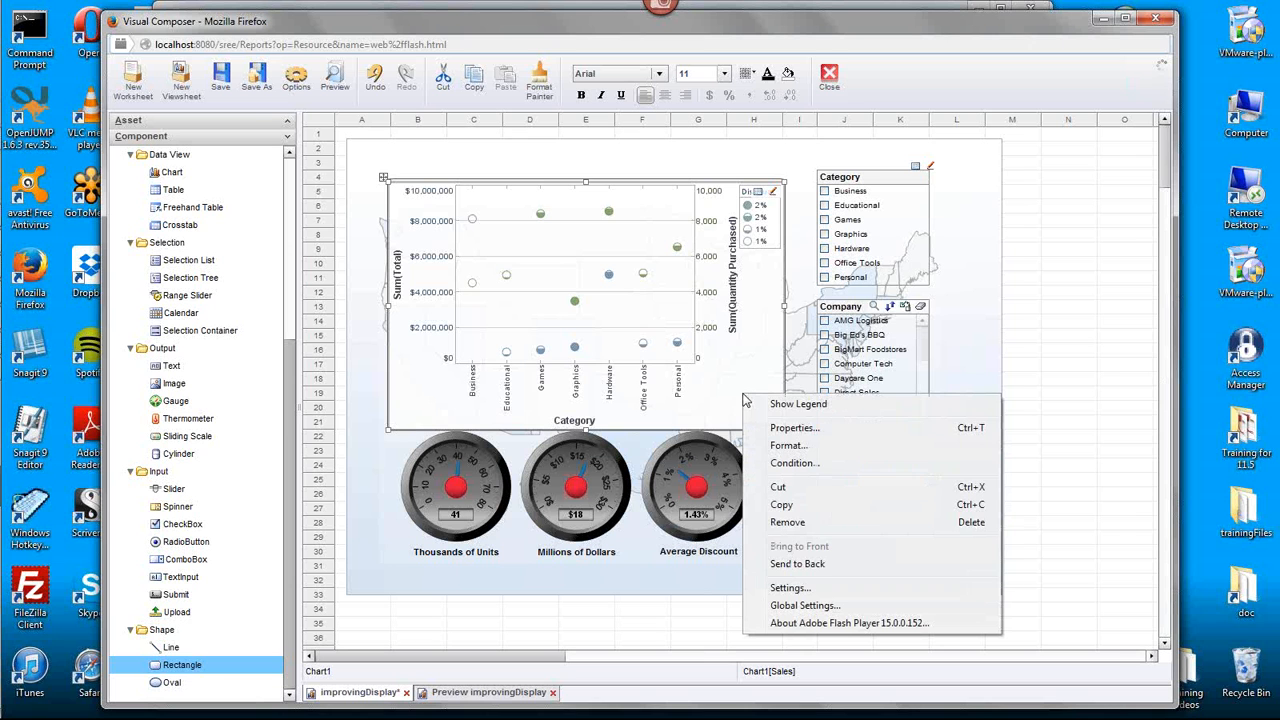
pyautogui.click(812, 446)
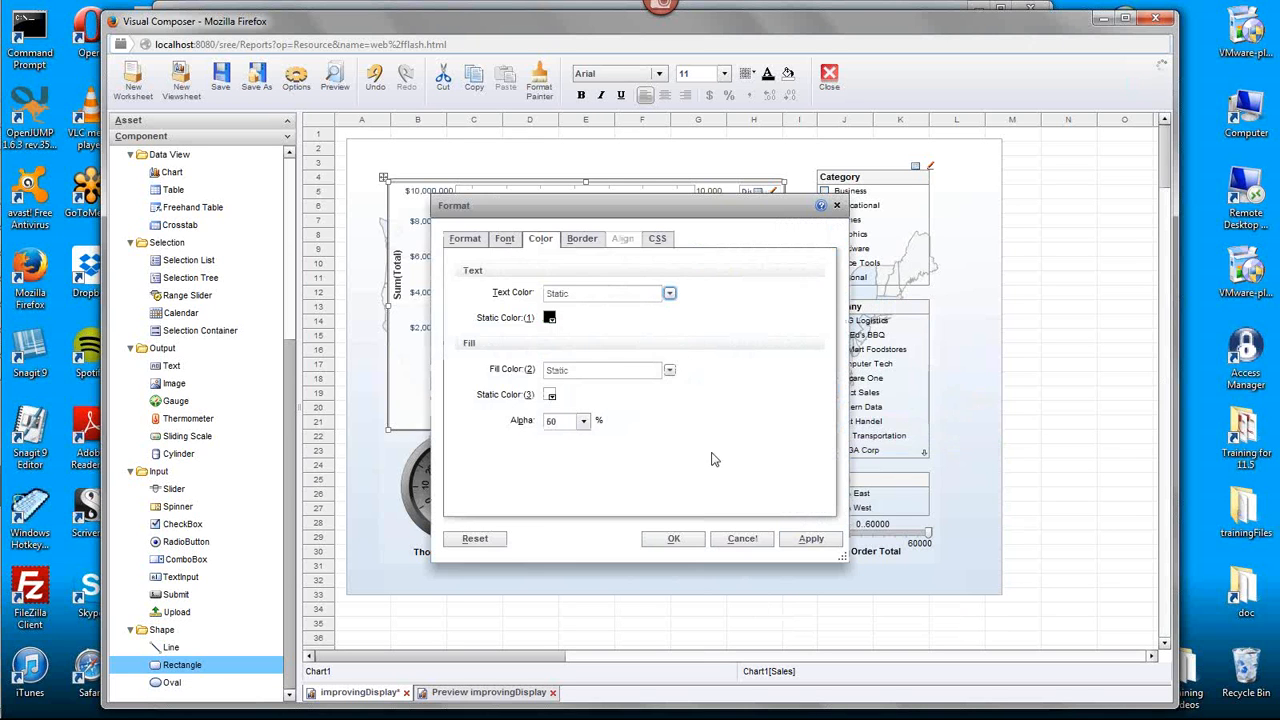
pyautogui.click(583, 420)
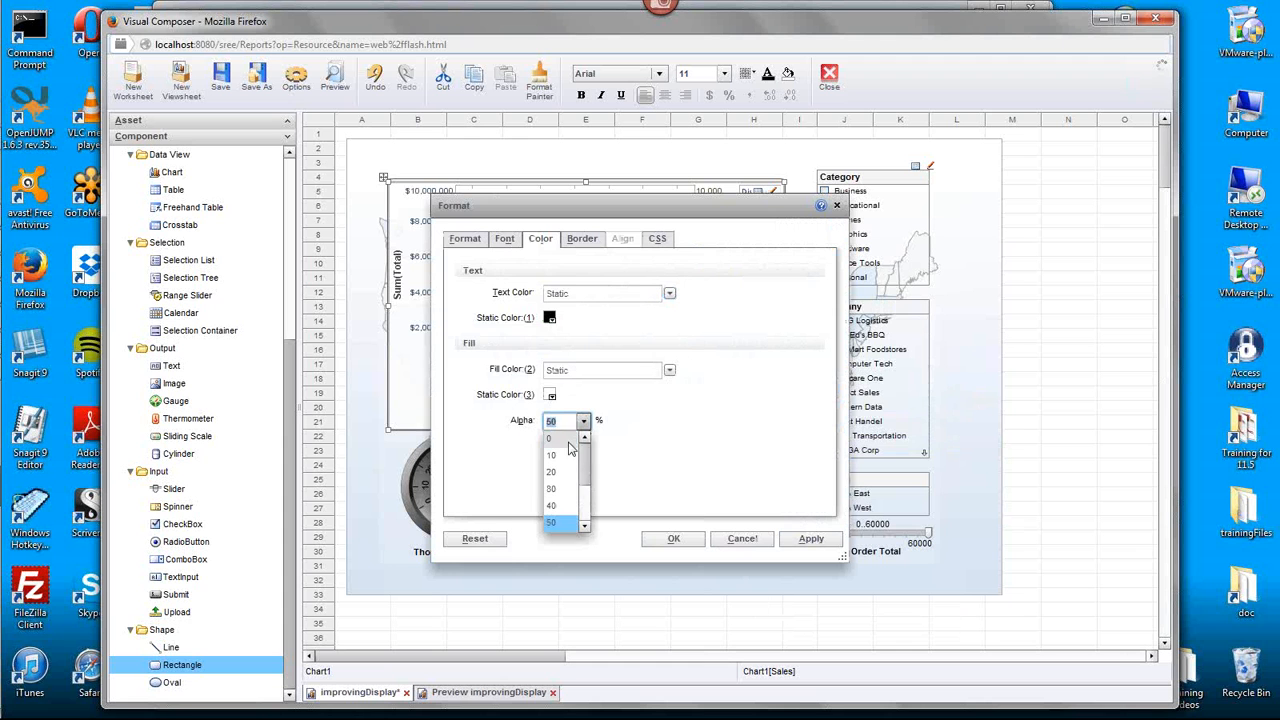
pyautogui.click(589, 463)
pyautogui.click(673, 538)
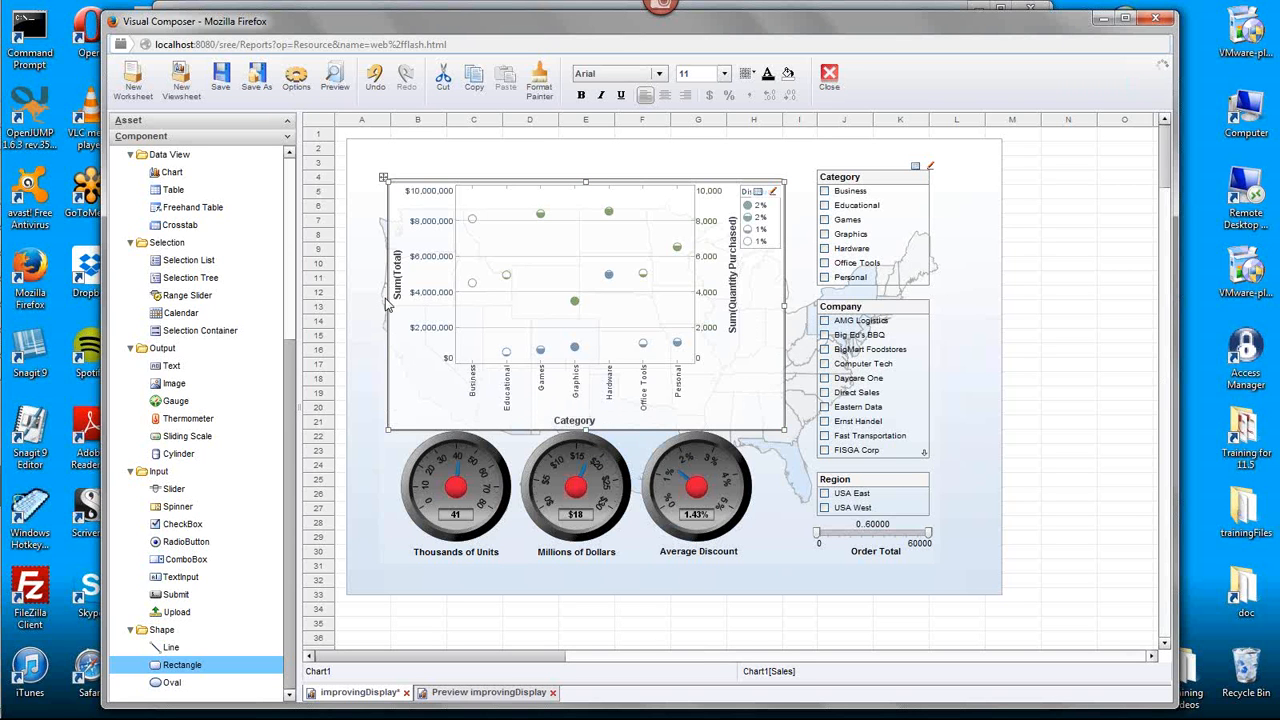
# - Set the fill alpha of the rounded rectangle behind the scatter chart to 90% in its Shape properties
pyautogui.click(478, 185)
pyautogui.rightClick(478, 185)
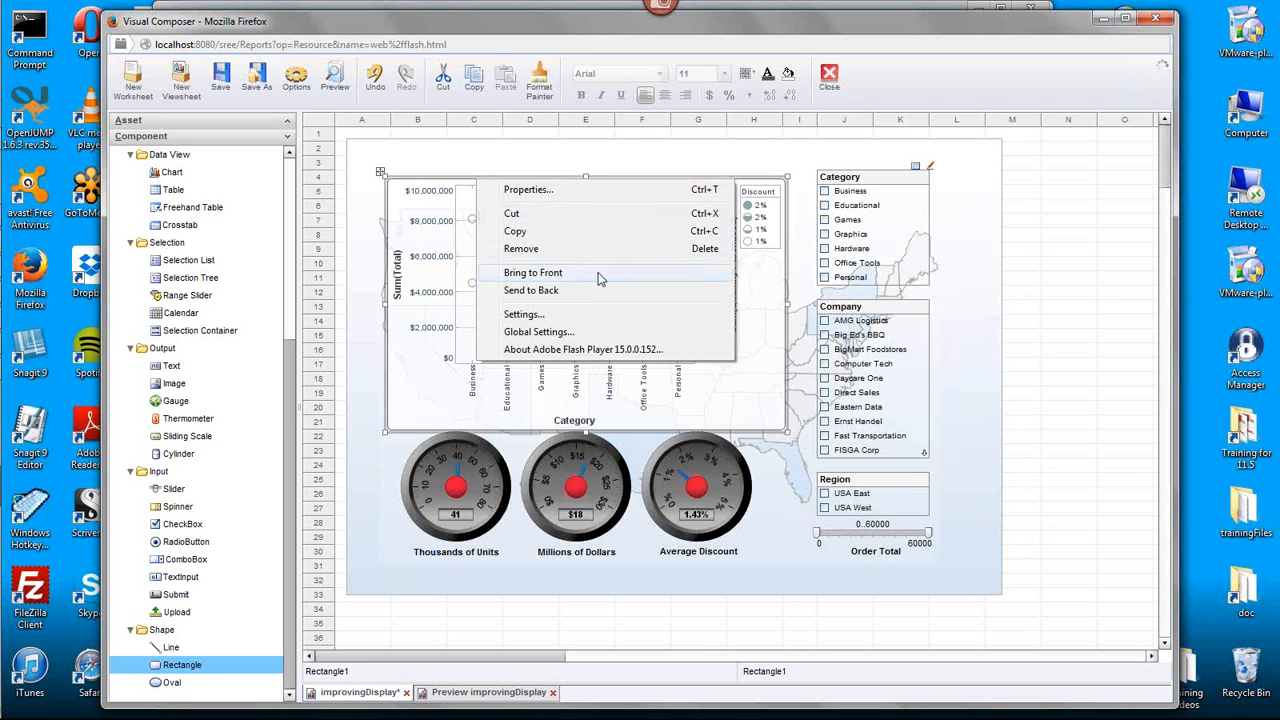
pyautogui.click(577, 190)
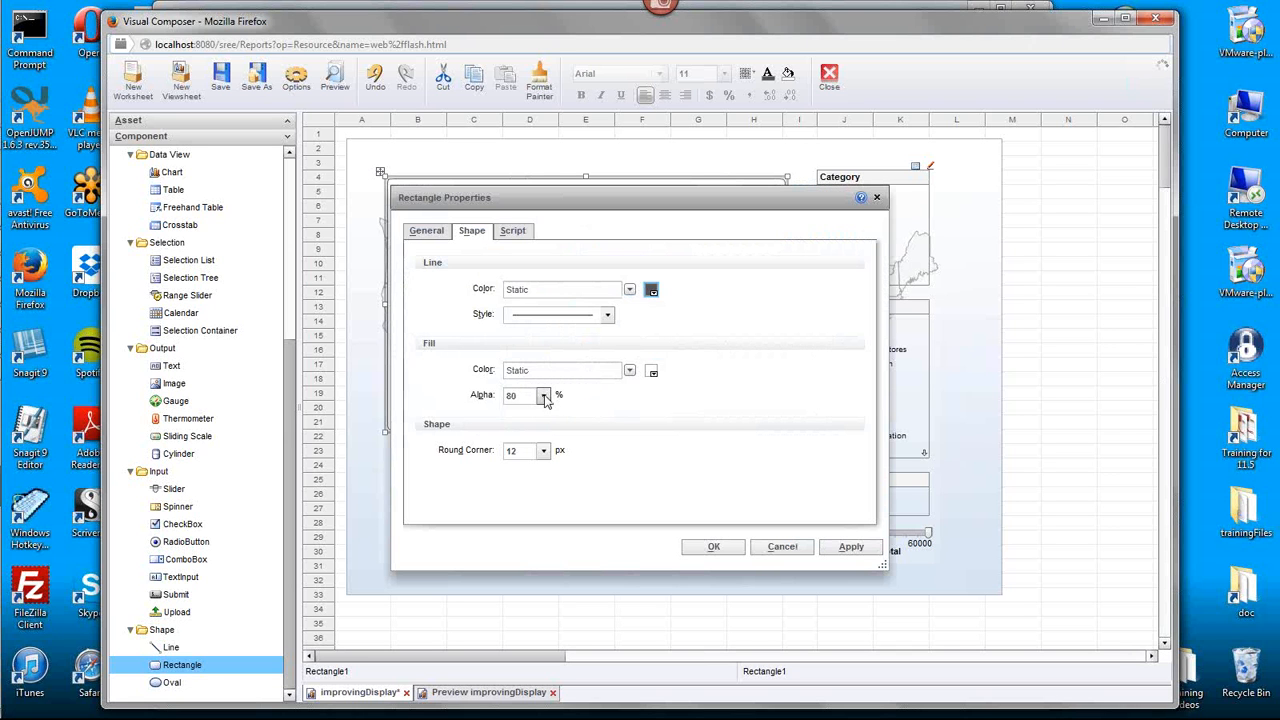
pyautogui.click(543, 396)
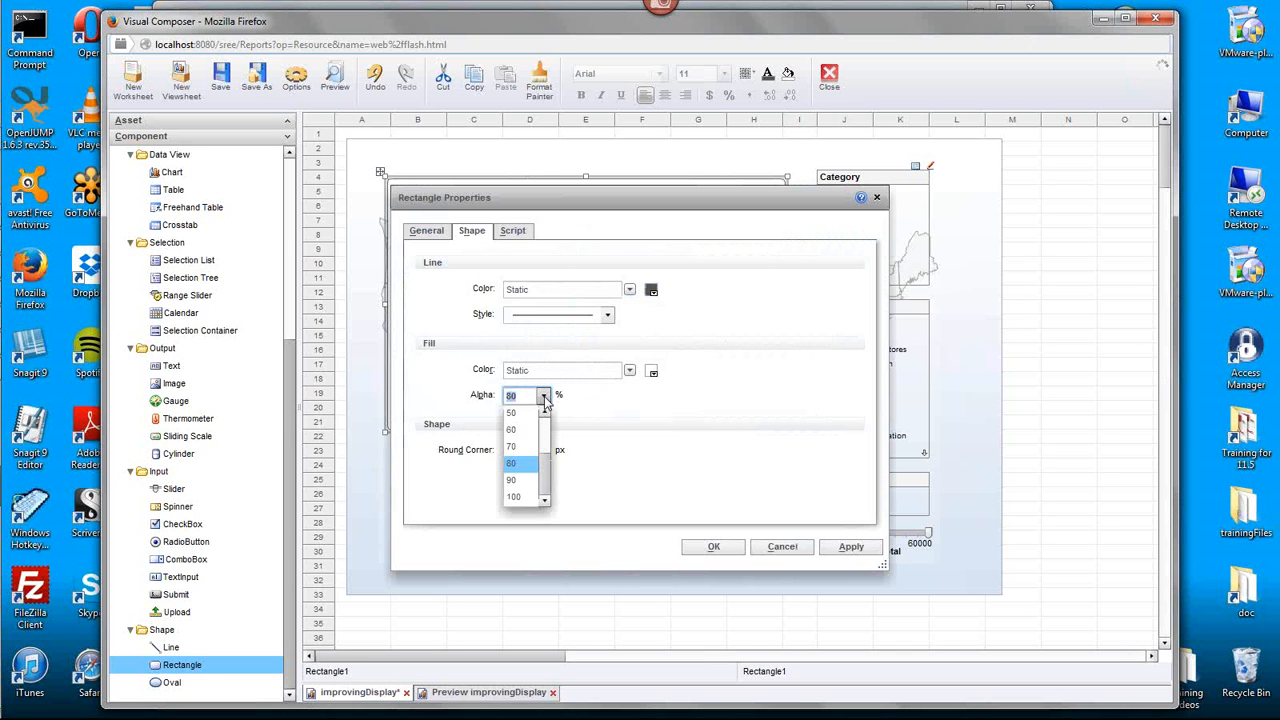
pyautogui.click(518, 480)
pyautogui.click(710, 548)
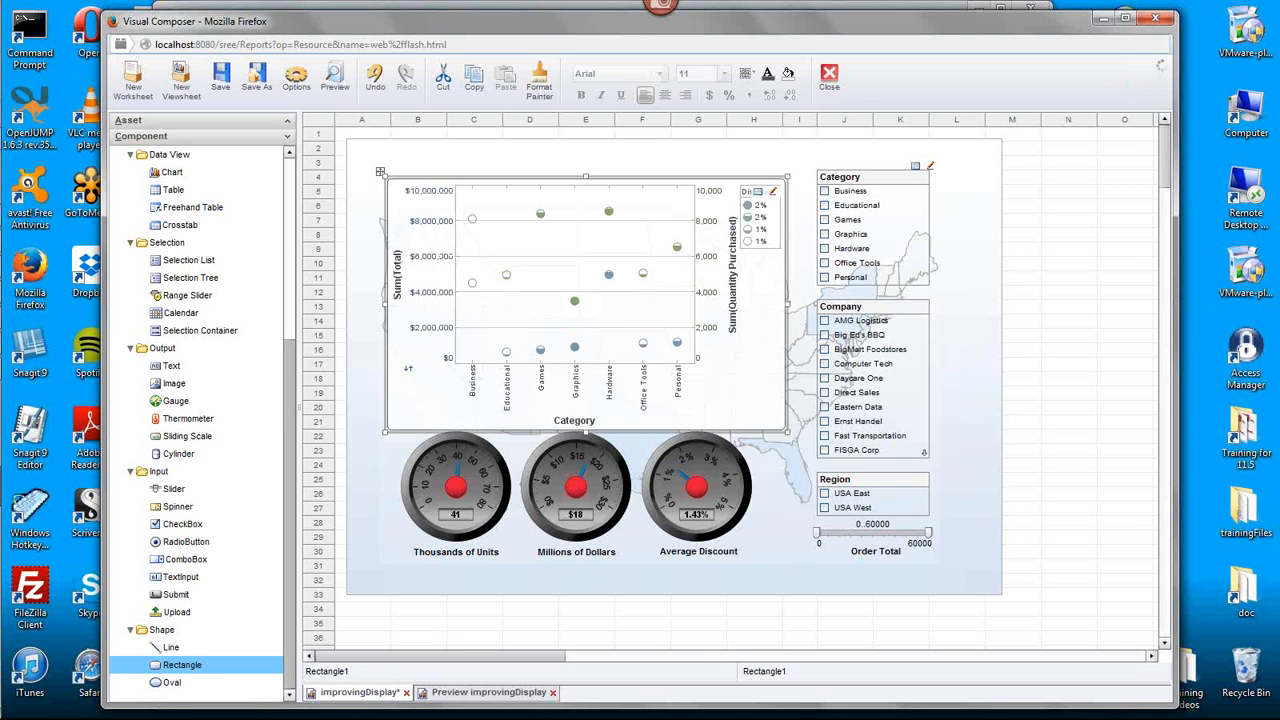
# - Enlarge the background U.S. map chart slightly by extending its upper-left corner and right edge outward, and deselect it
pyautogui.click(383, 228)
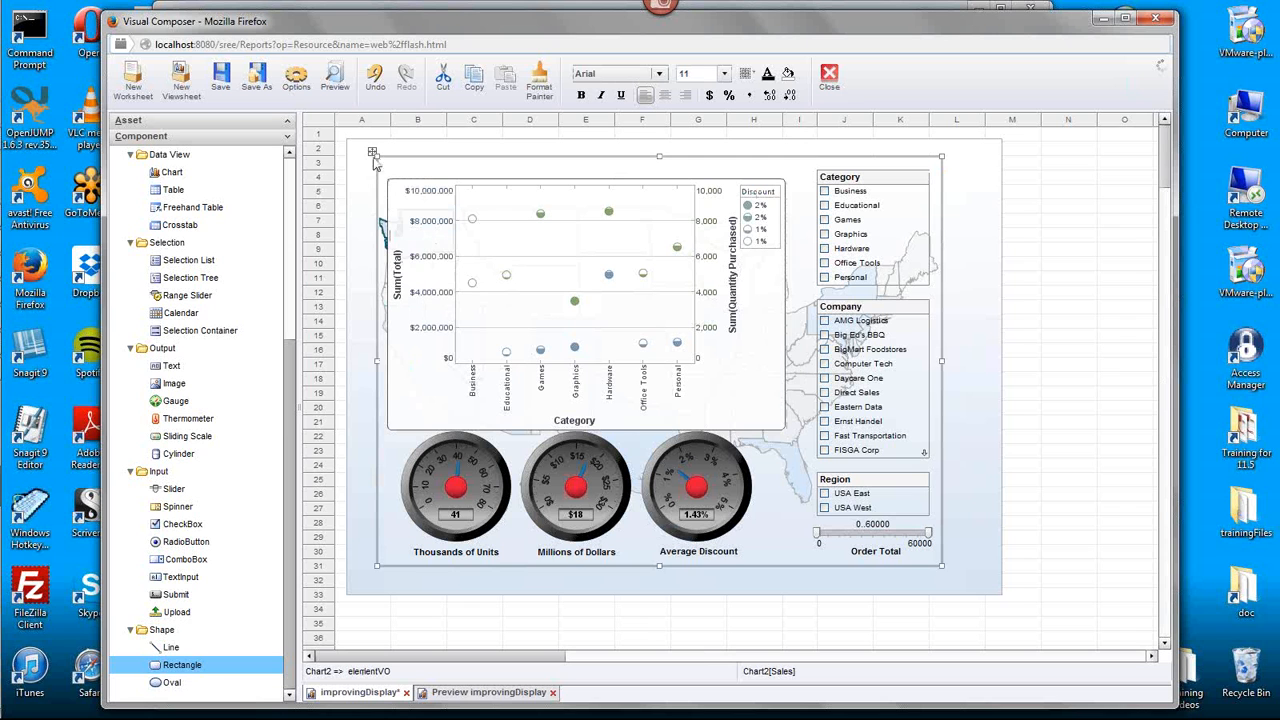
pyautogui.moveTo(374, 157); pyautogui.dragTo(359, 150)
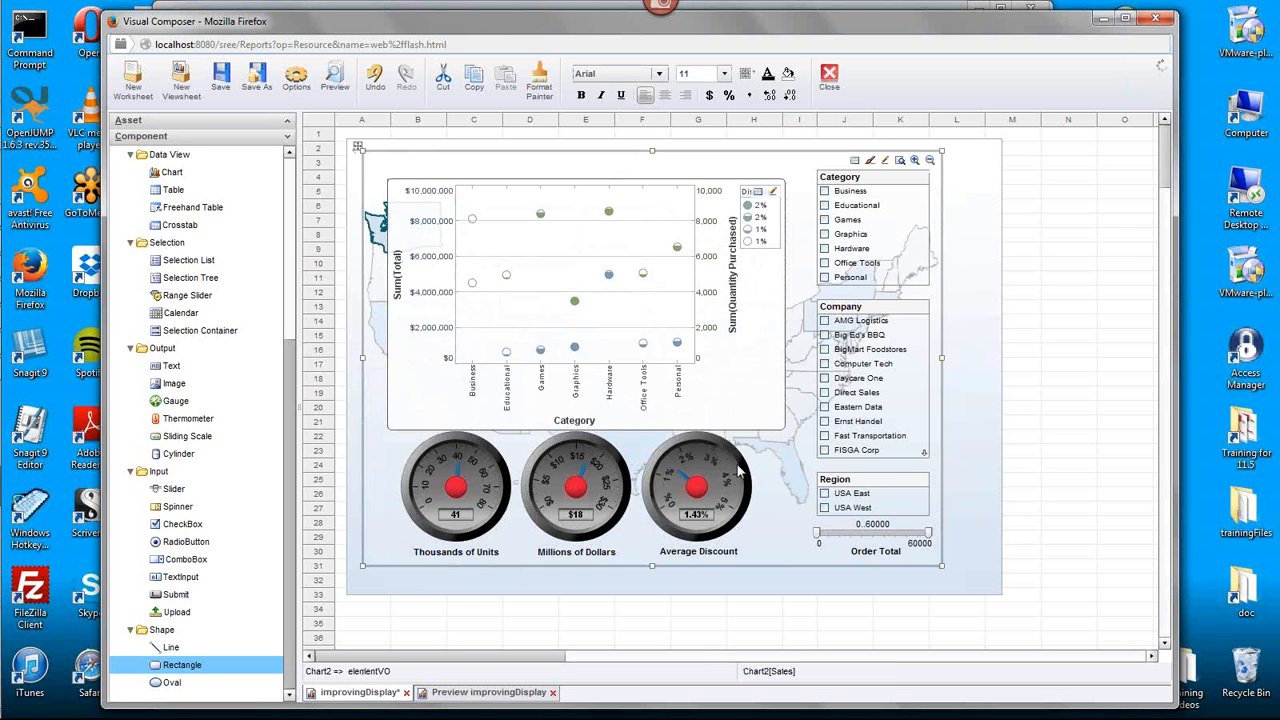
pyautogui.moveTo(942, 357); pyautogui.dragTo(950, 357)
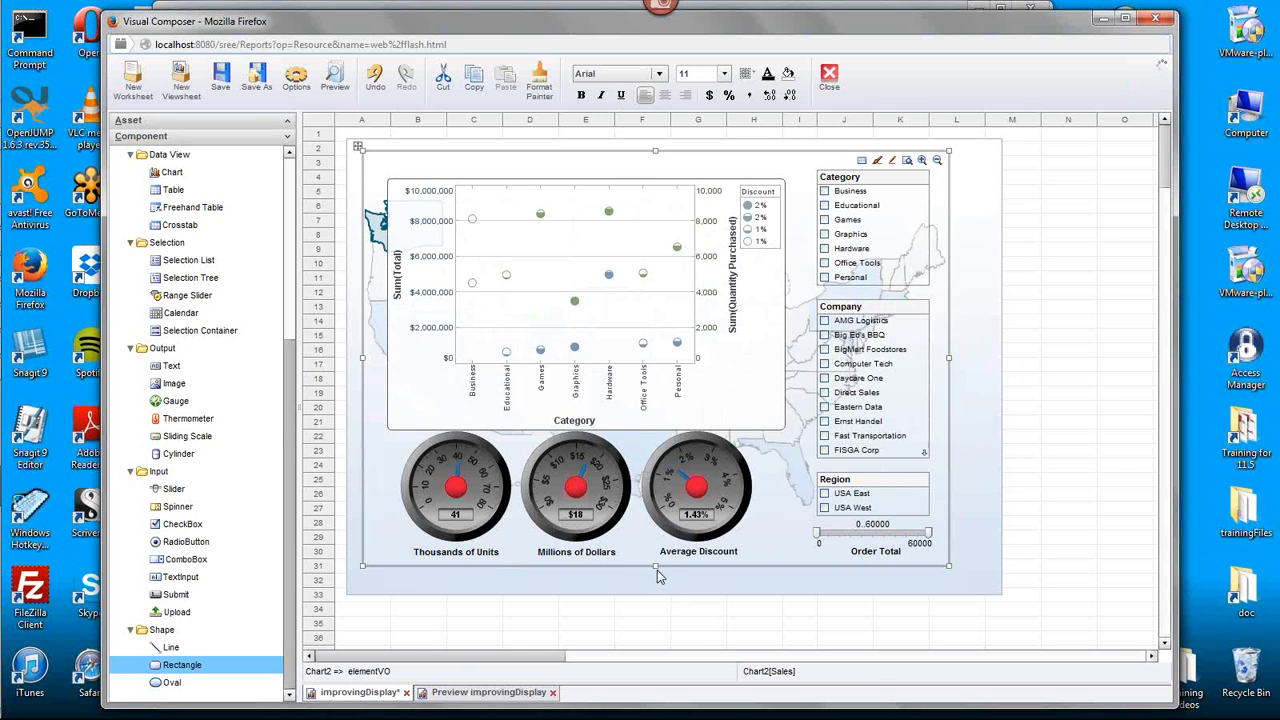
pyautogui.click(1050, 393)
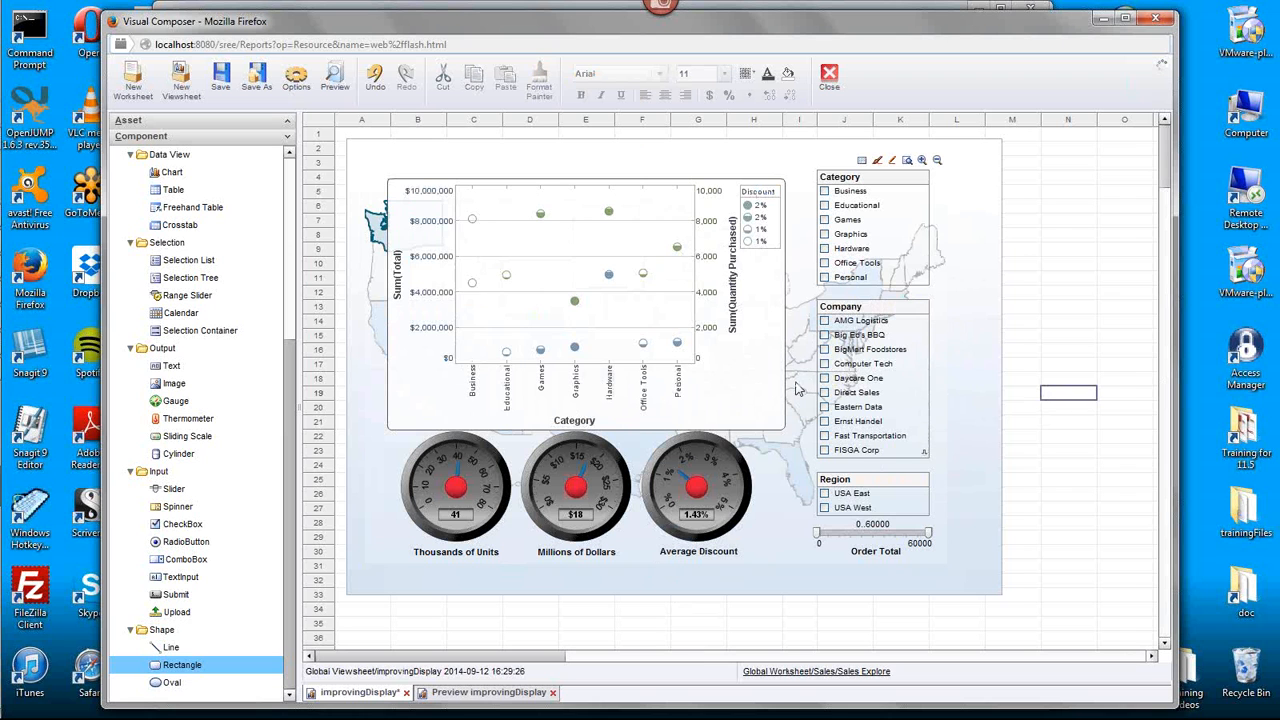
# - Give the Company selection list's cells a white fill and lower their fill alpha in the Format settings
pyautogui.moveTo(705, 490)
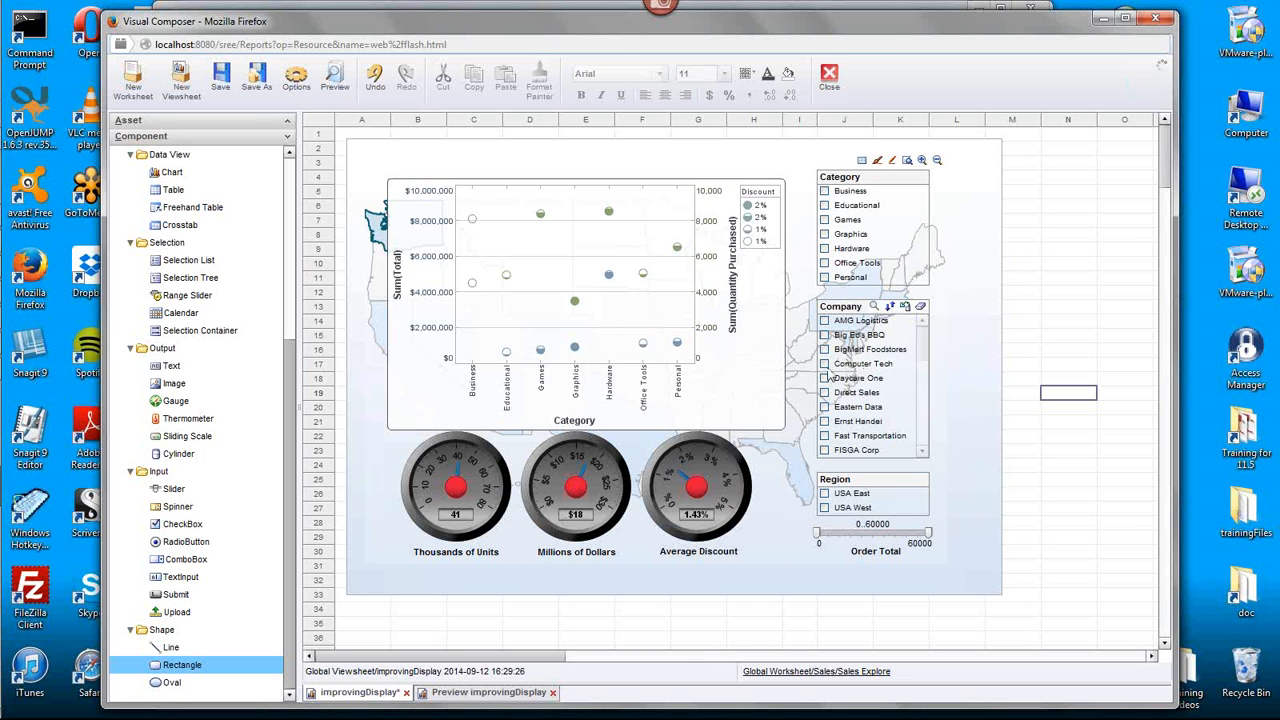
pyautogui.click(870, 379)
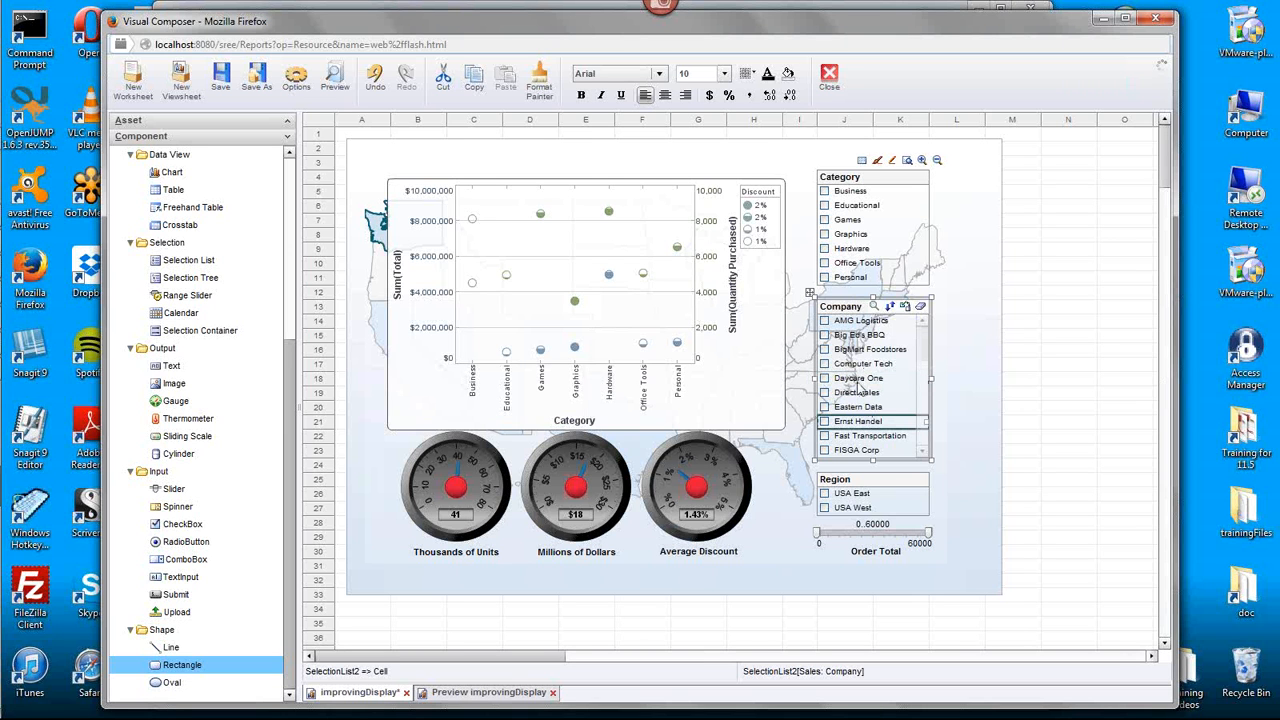
pyautogui.click(789, 76)
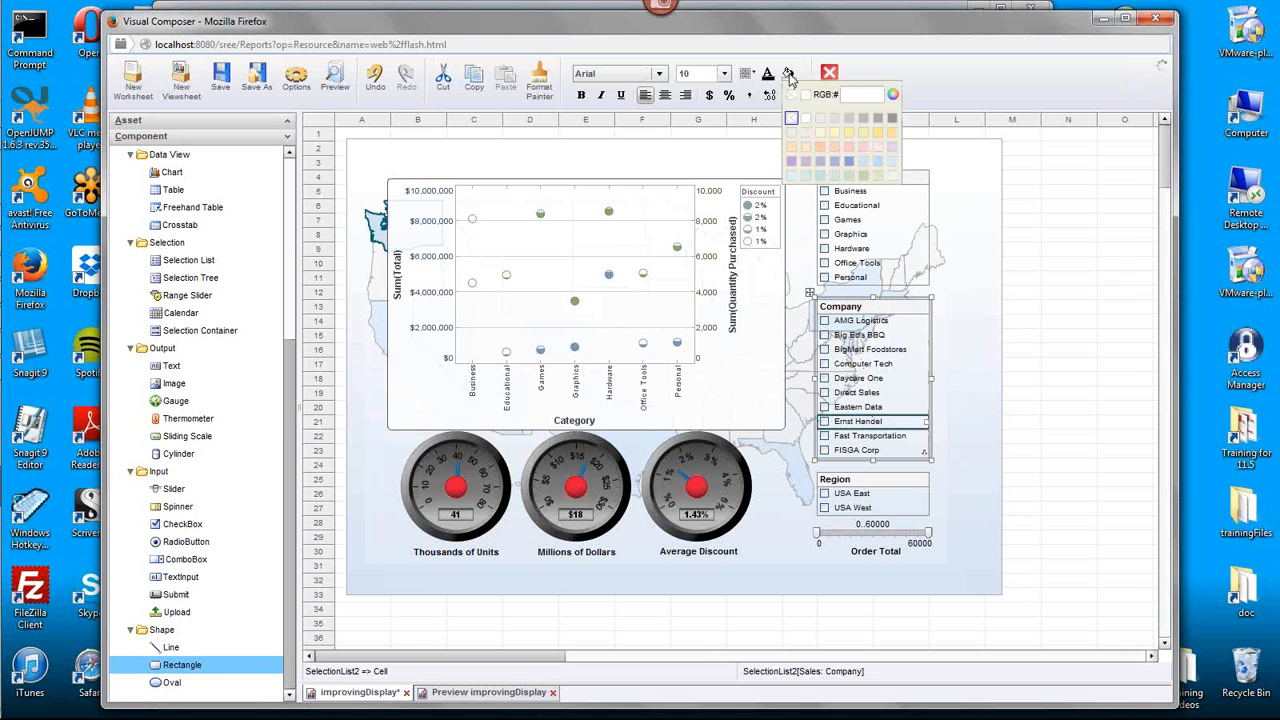
pyautogui.click(806, 120)
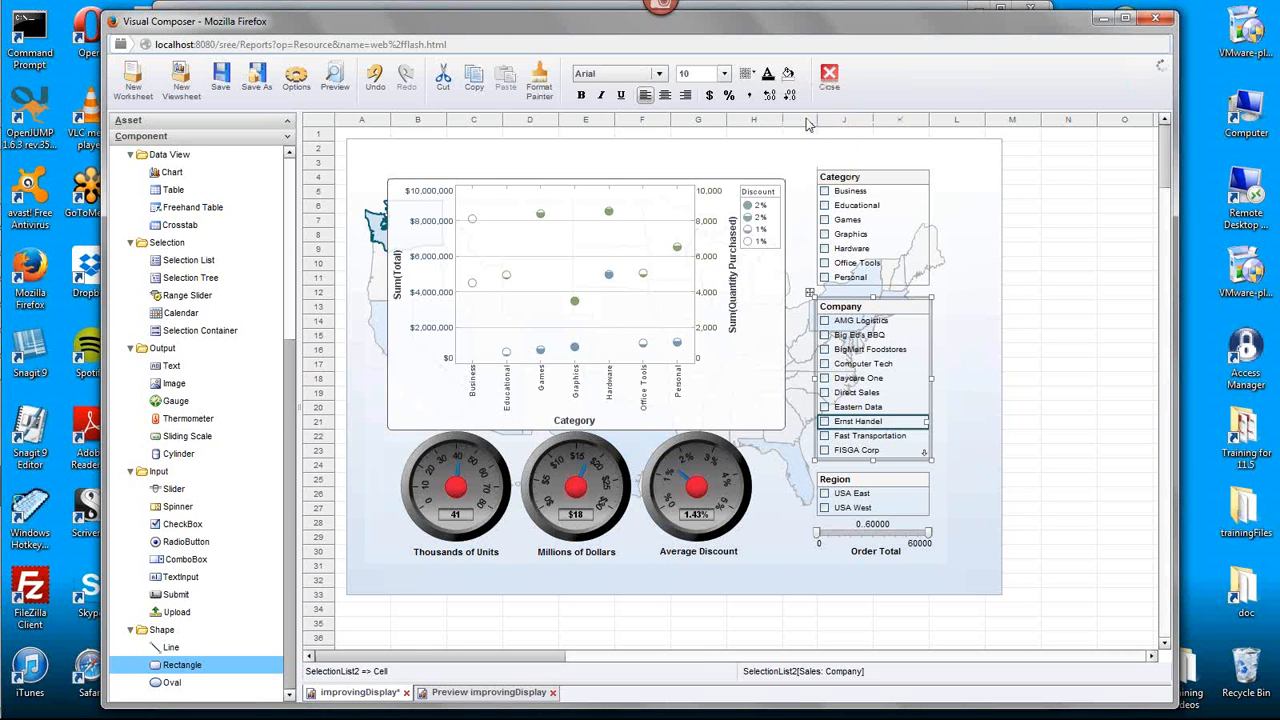
pyautogui.rightClick(856, 423)
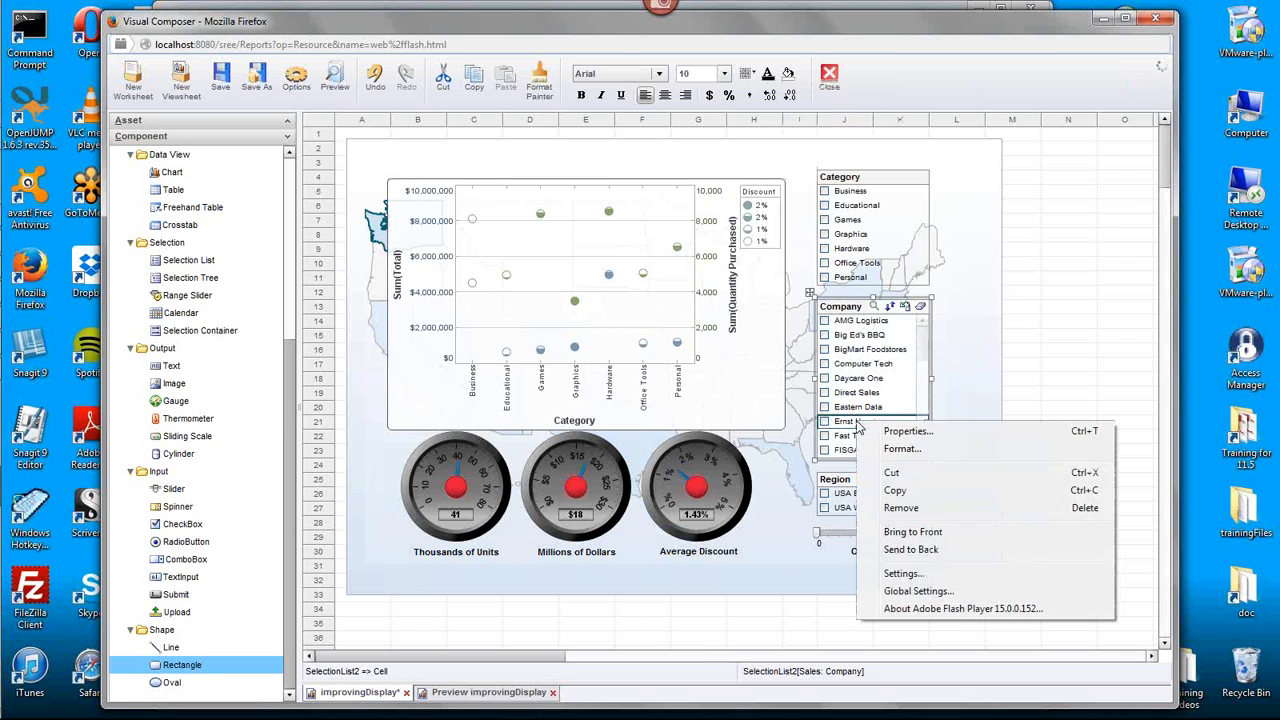
pyautogui.click(932, 455)
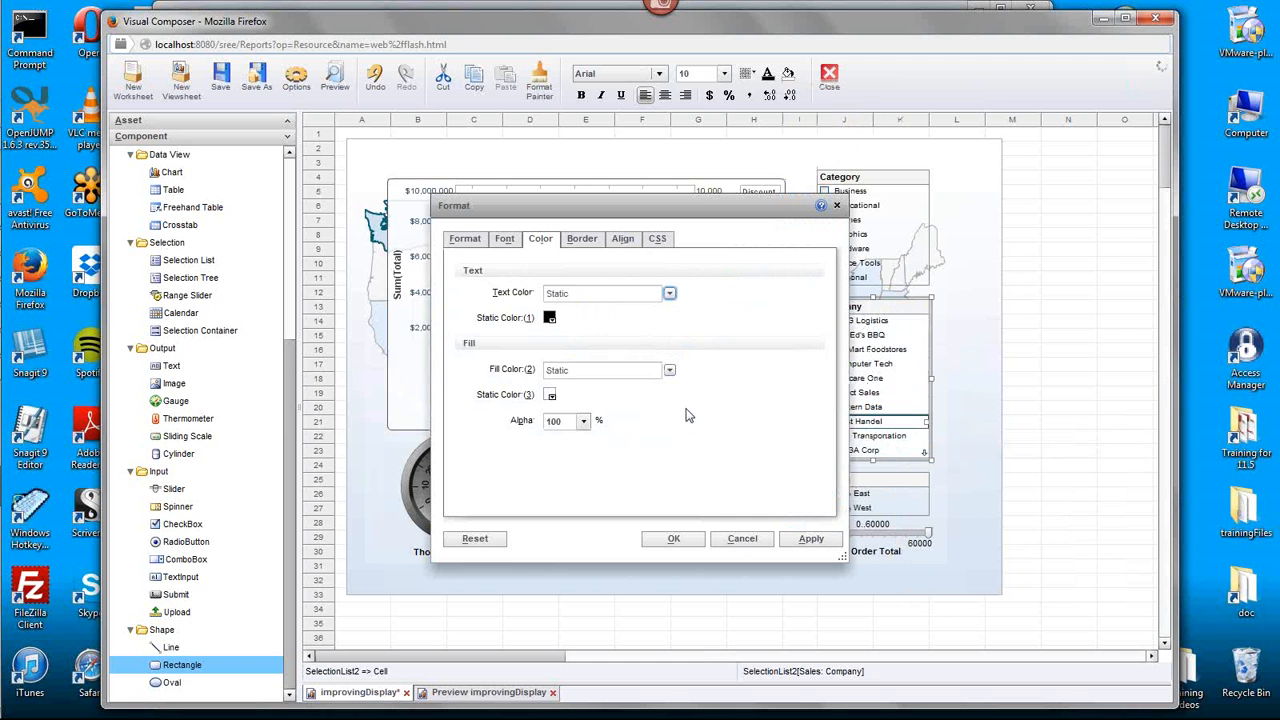
pyautogui.click(583, 421)
pyautogui.click(578, 489)
pyautogui.click(668, 539)
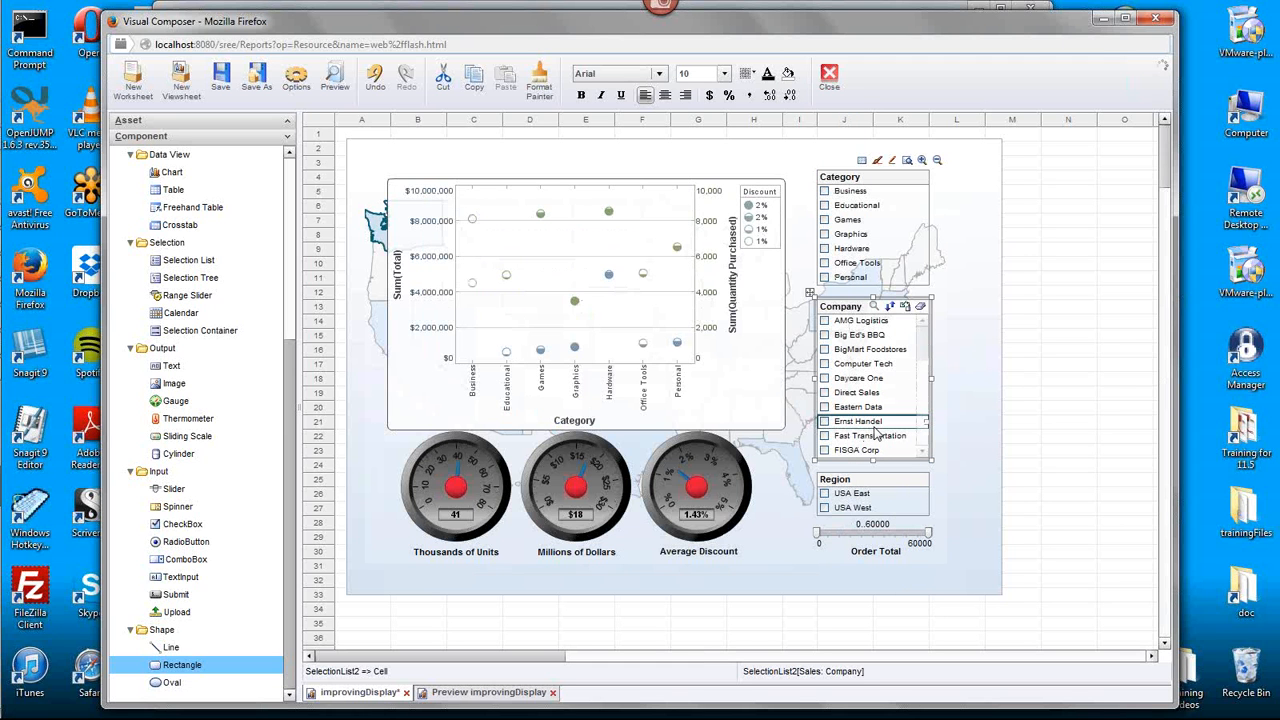
# - Give the Category selection list's cells a white fill and set their fill alpha to 80% in the Format settings
pyautogui.moveTo(860, 338)
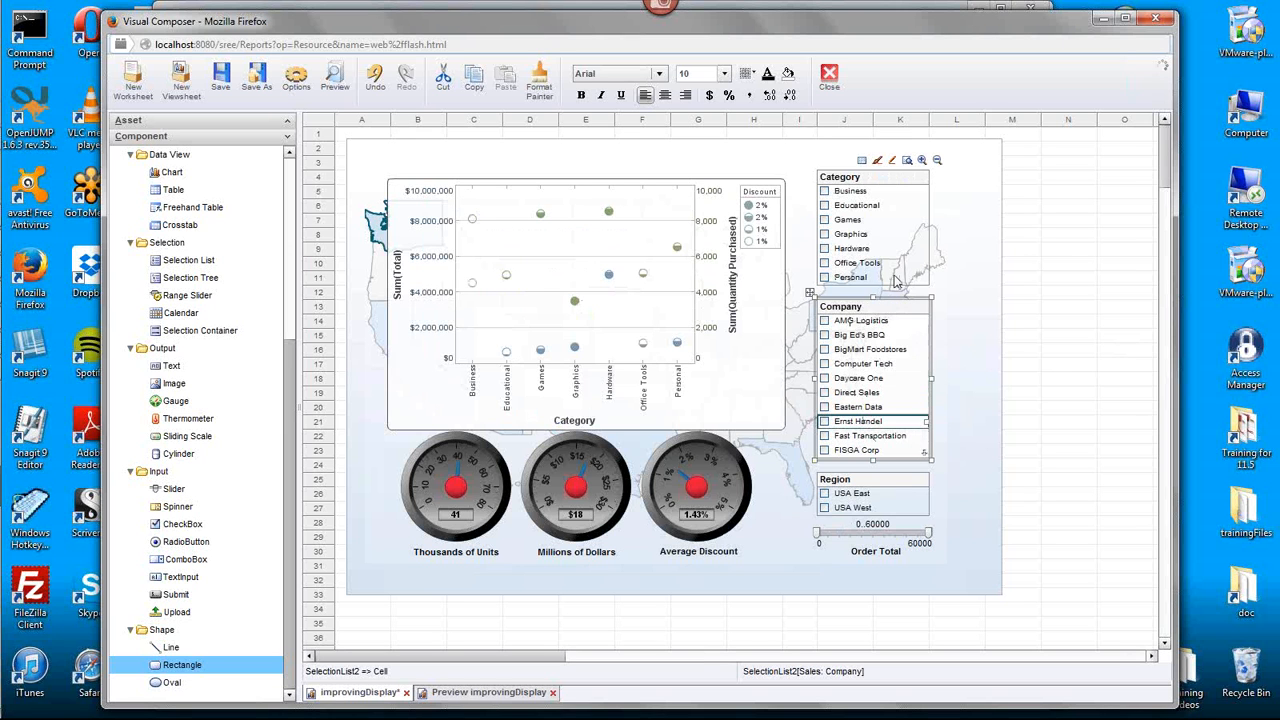
pyautogui.click(866, 236)
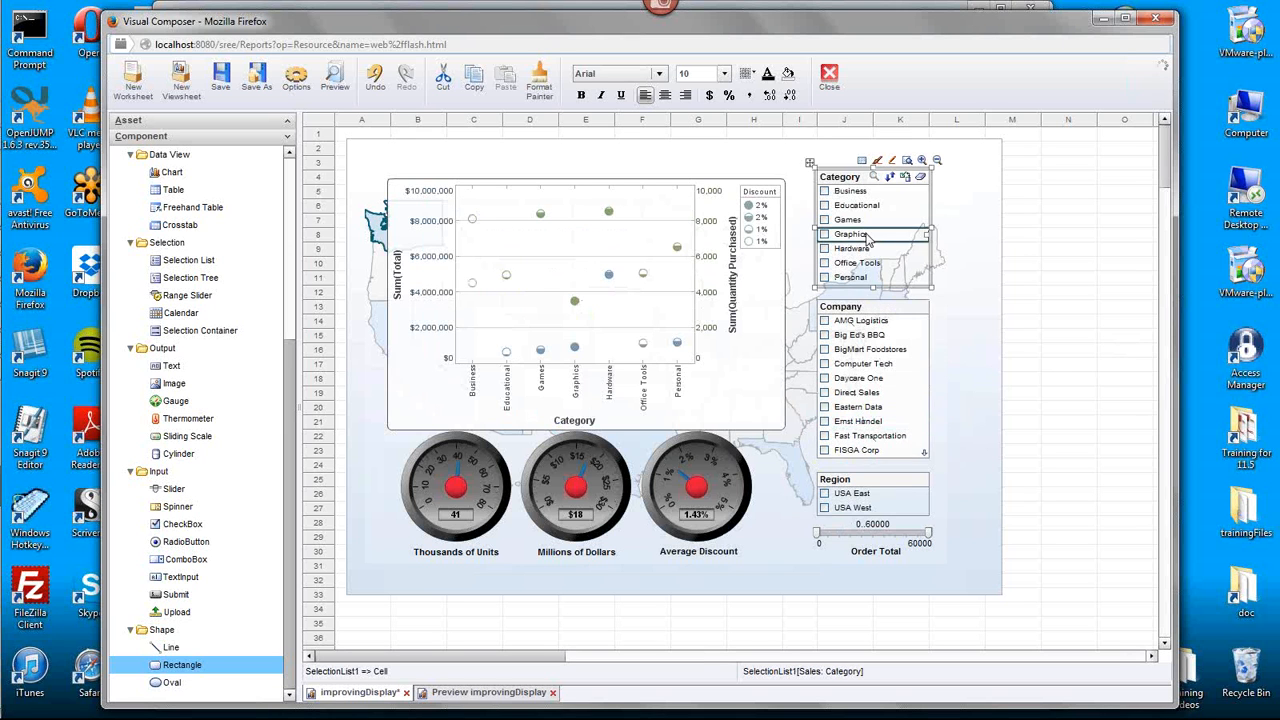
pyautogui.rightClick(868, 238)
pyautogui.click(791, 77)
pyautogui.click(791, 77)
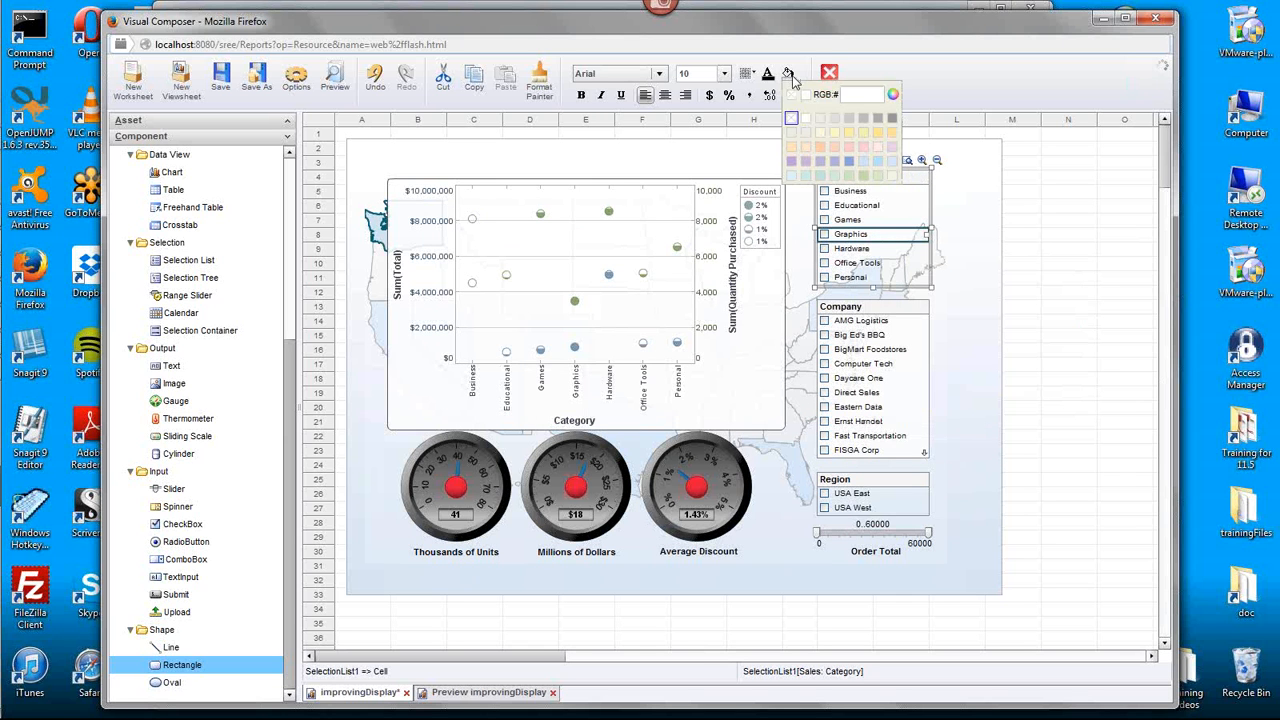
pyautogui.rightClick(872, 252)
pyautogui.click(906, 267)
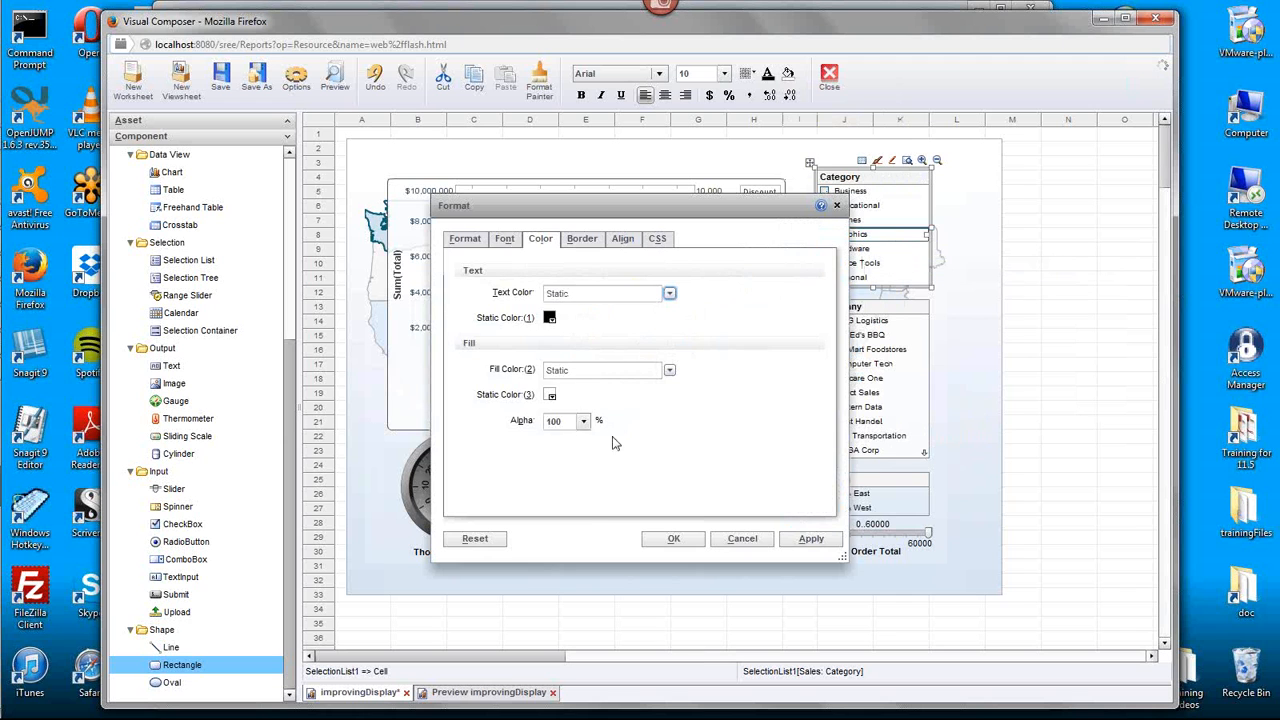
pyautogui.click(583, 421)
pyautogui.click(568, 492)
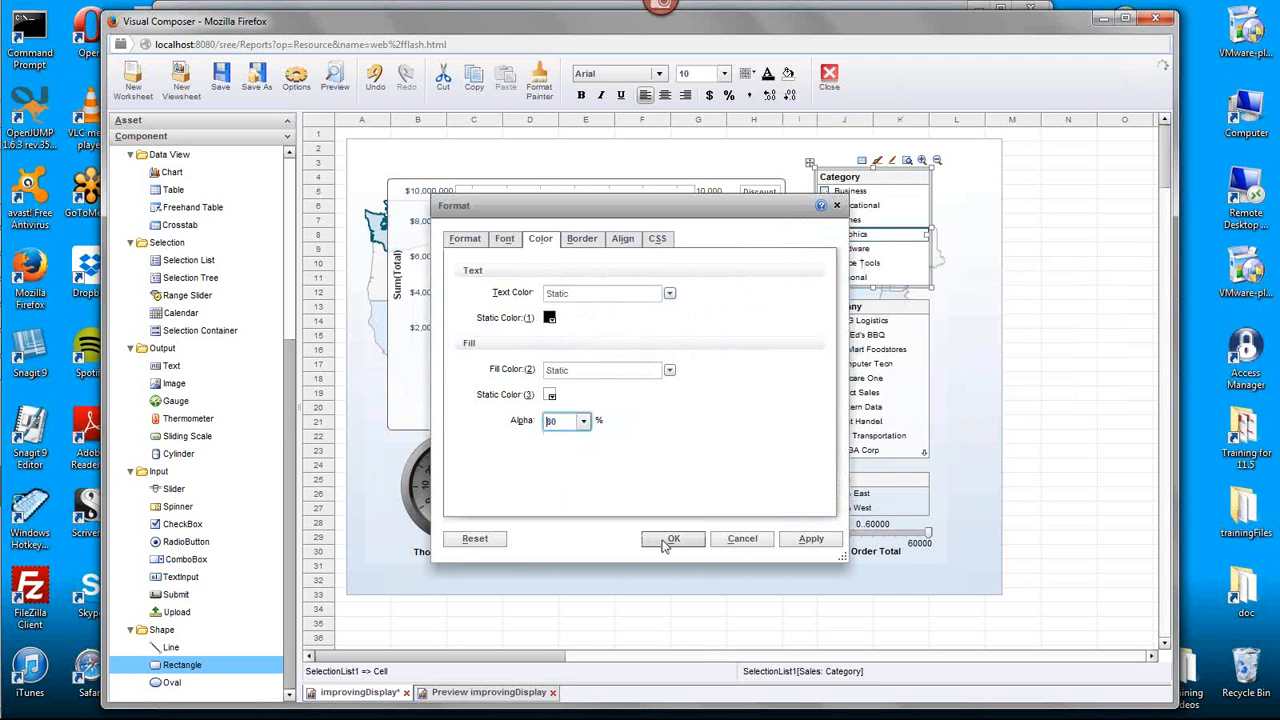
pyautogui.click(673, 538)
# - Give the Region selection list's cells a white static fill color with a reduced alpha in the Format settings
pyautogui.click(860, 495)
pyautogui.rightClick(886, 494)
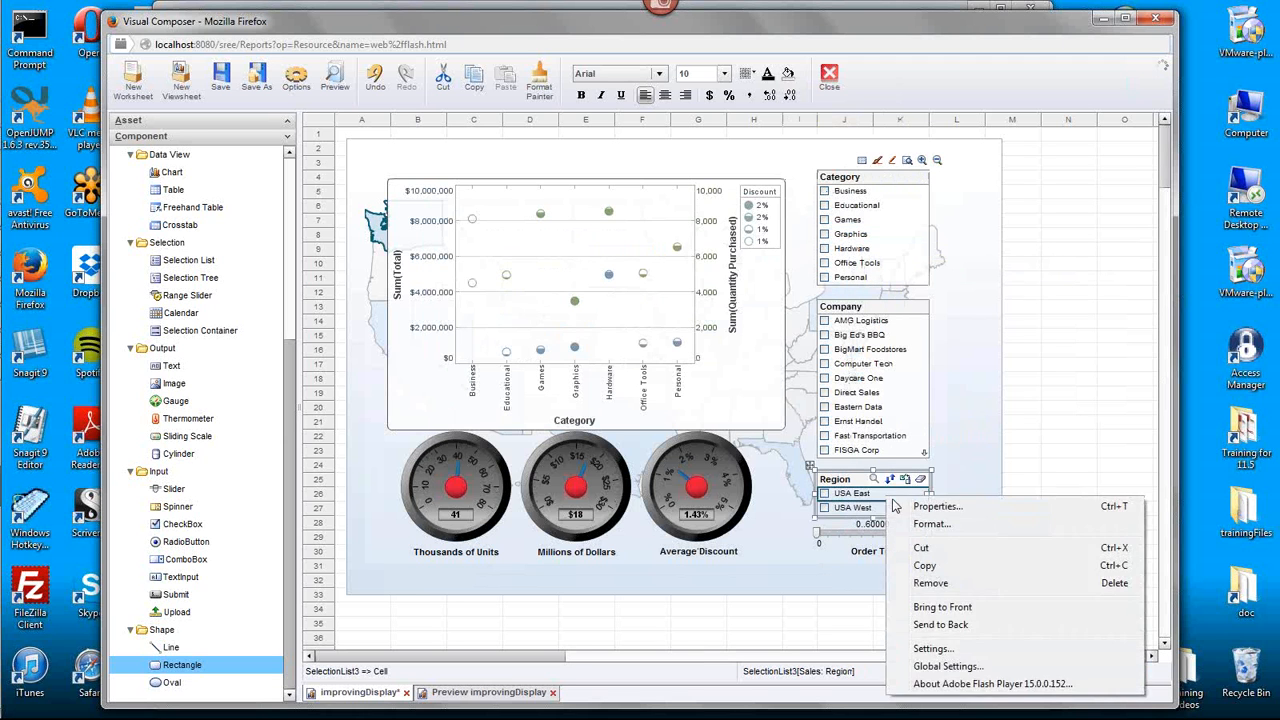
pyautogui.click(931, 523)
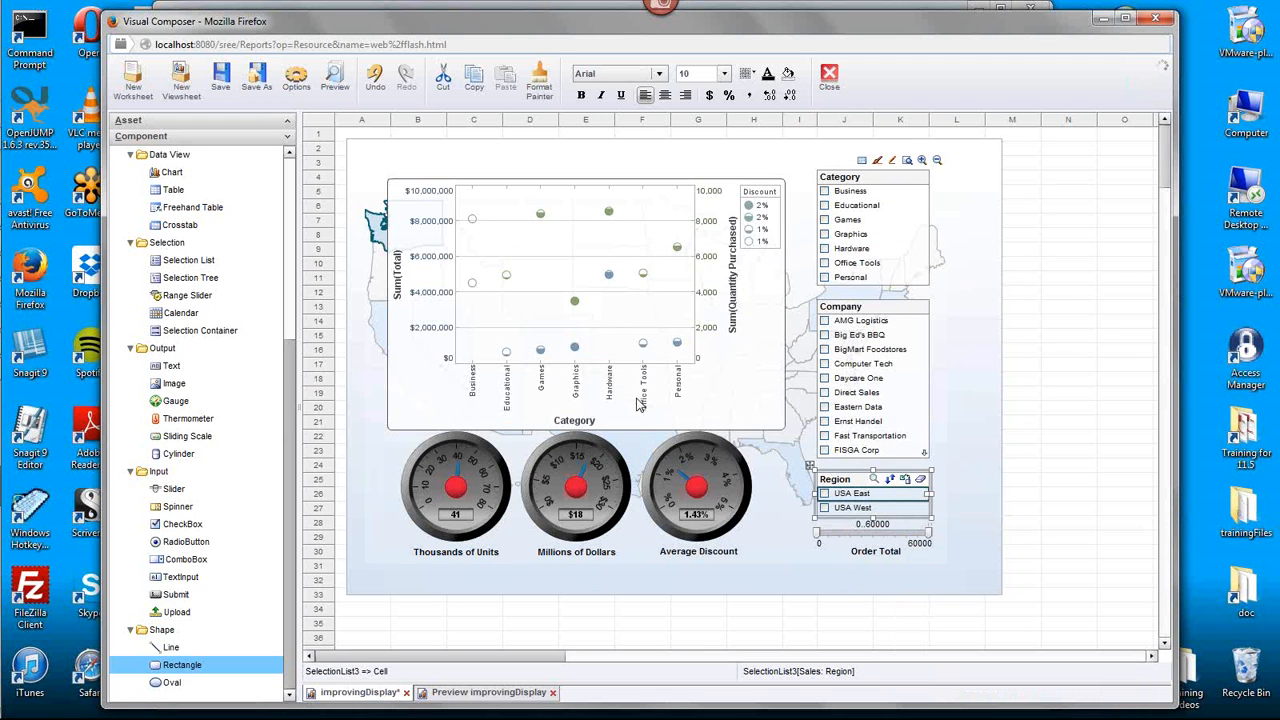
pyautogui.click(550, 396)
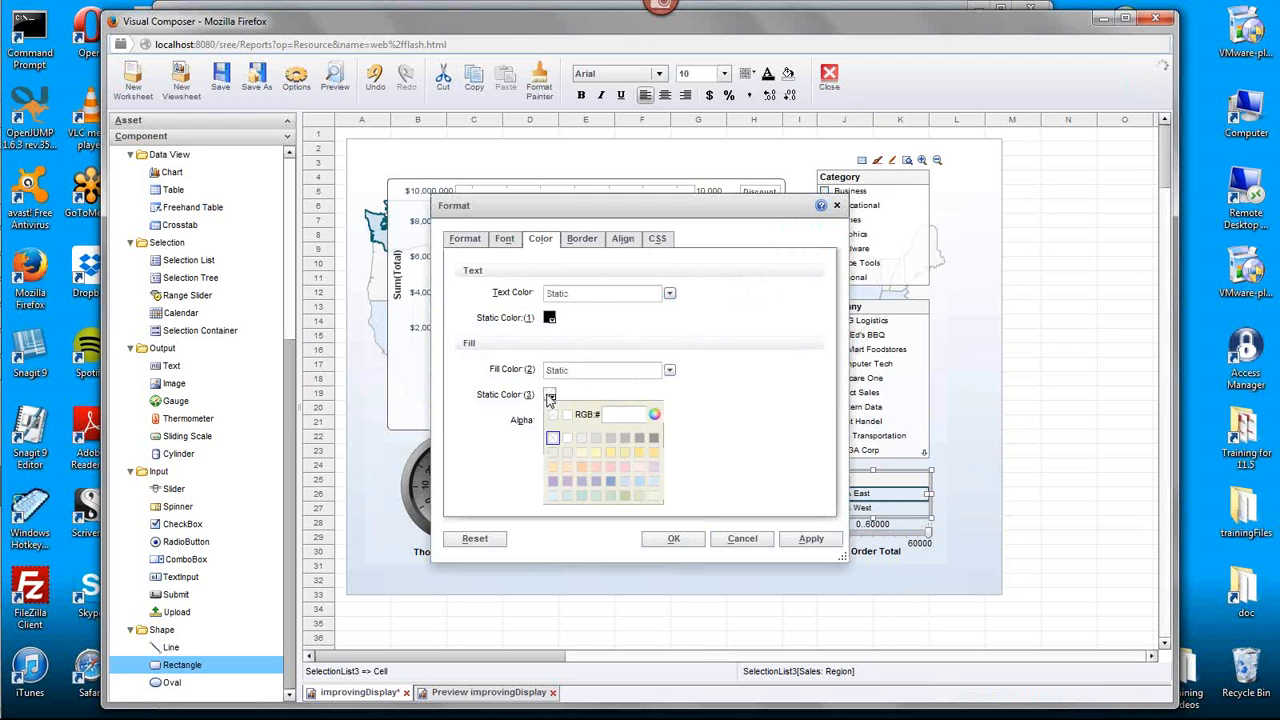
pyautogui.click(567, 438)
pyautogui.click(584, 421)
pyautogui.click(575, 490)
pyautogui.click(671, 540)
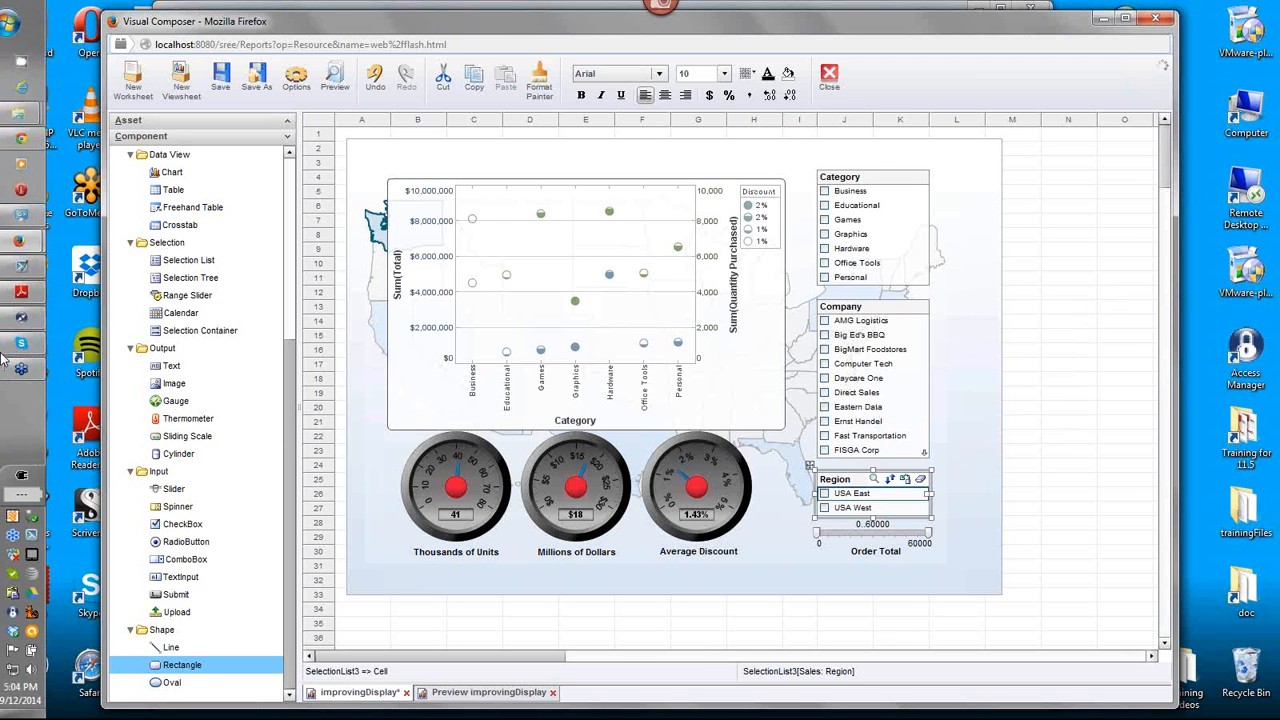
# - Switch to the InetSoft Training Webinar PDF in Adobe Reader to view the example of the improved dashboard
pyautogui.click(25, 292)
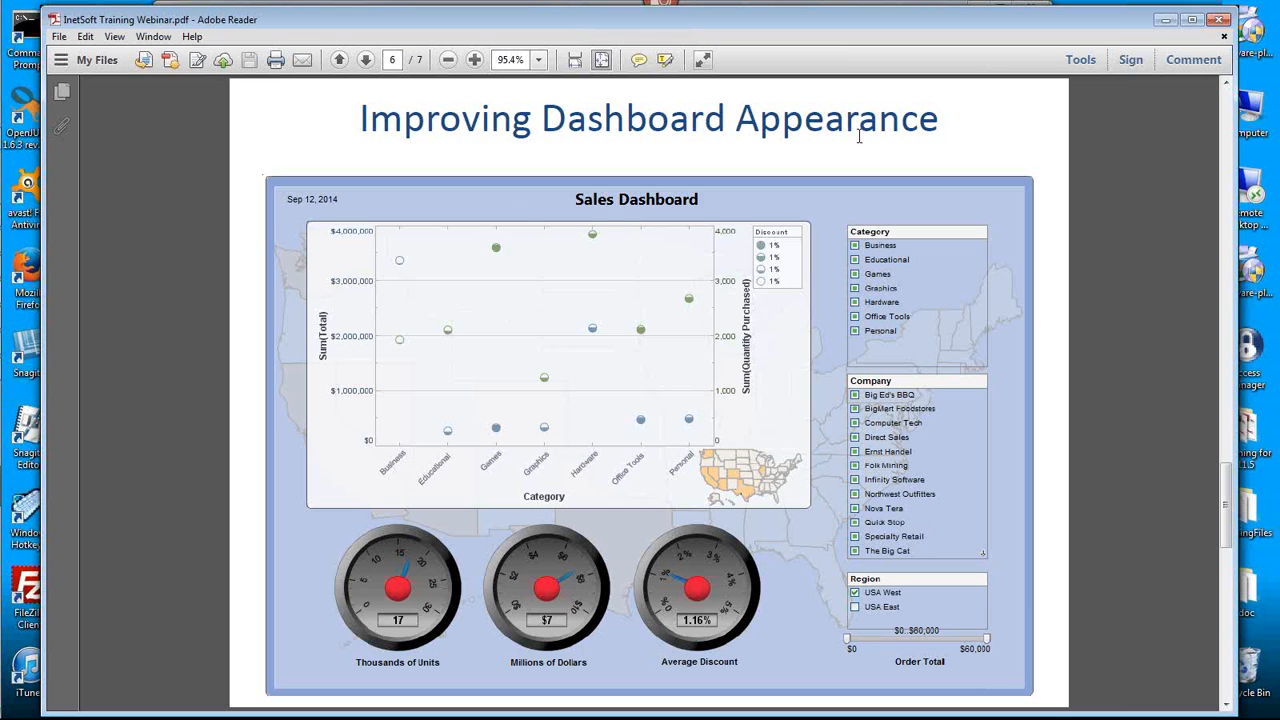
# - Switch back to Visual Composer and duplicate the background U.S. map chart onto the empty grid below the dashboard
pyautogui.click(1163, 20)
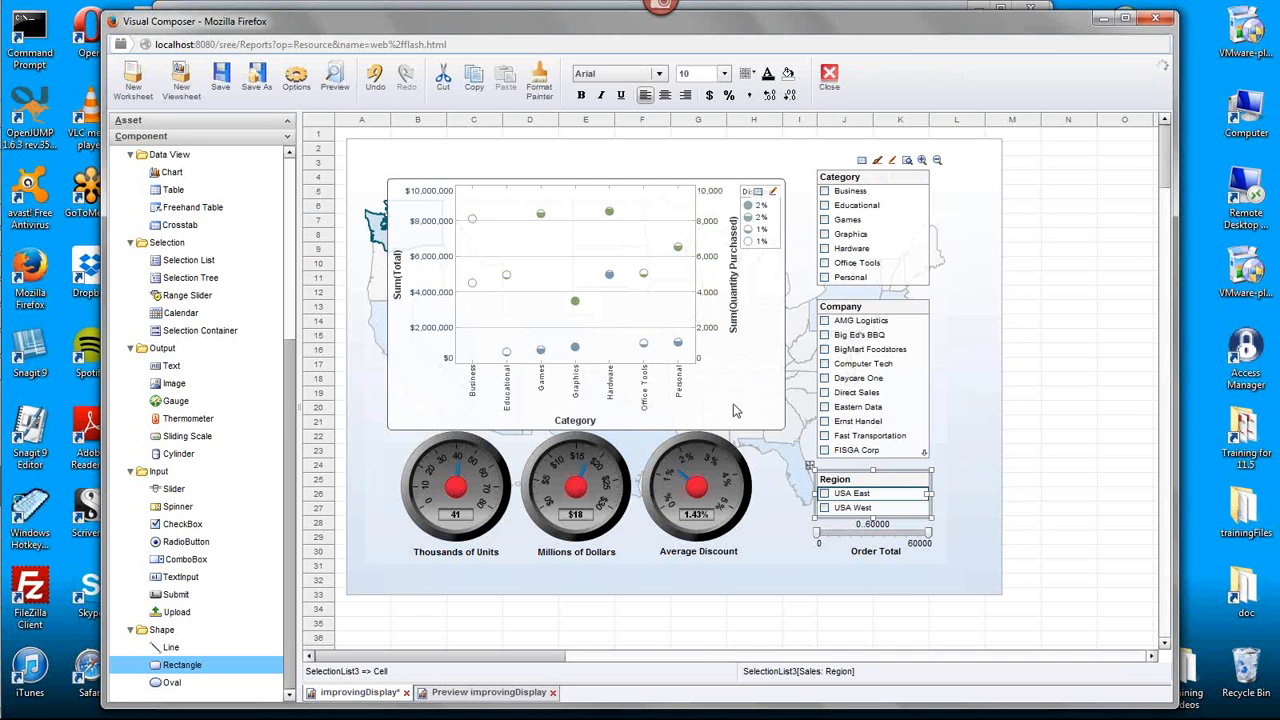
pyautogui.click(375, 290)
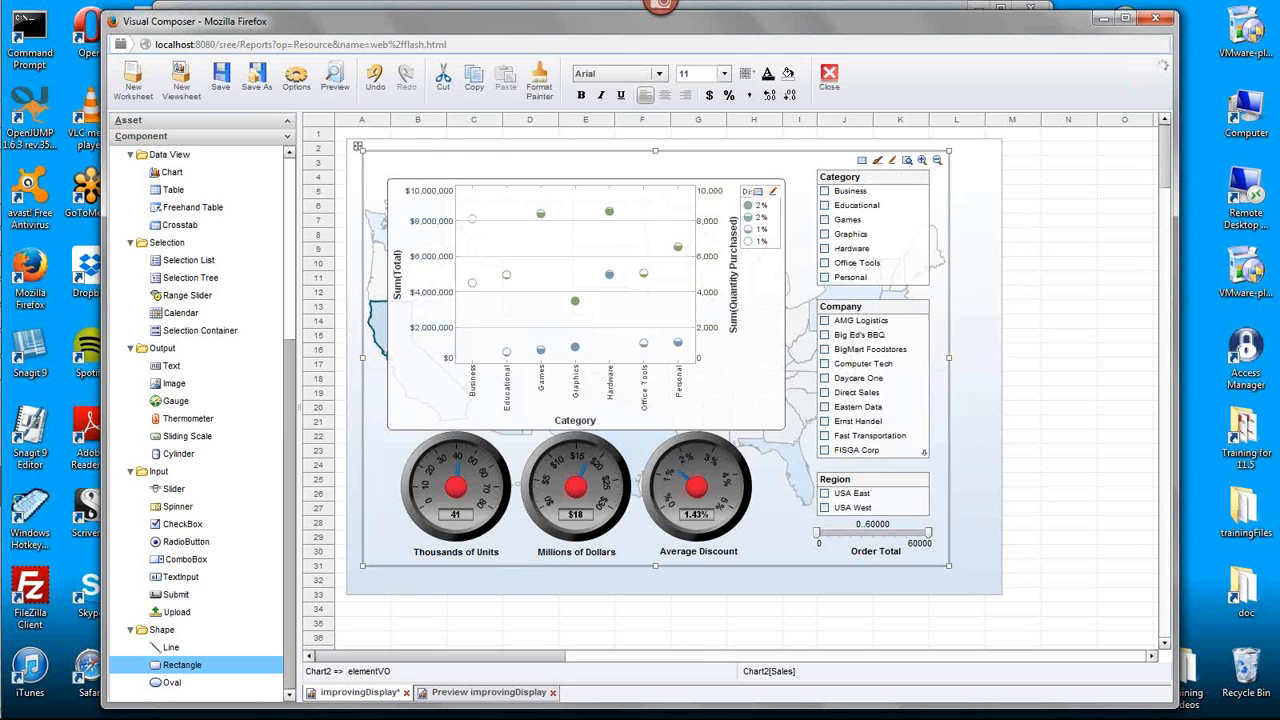
pyautogui.moveTo(358, 147); pyautogui.dragTo(568, 618)
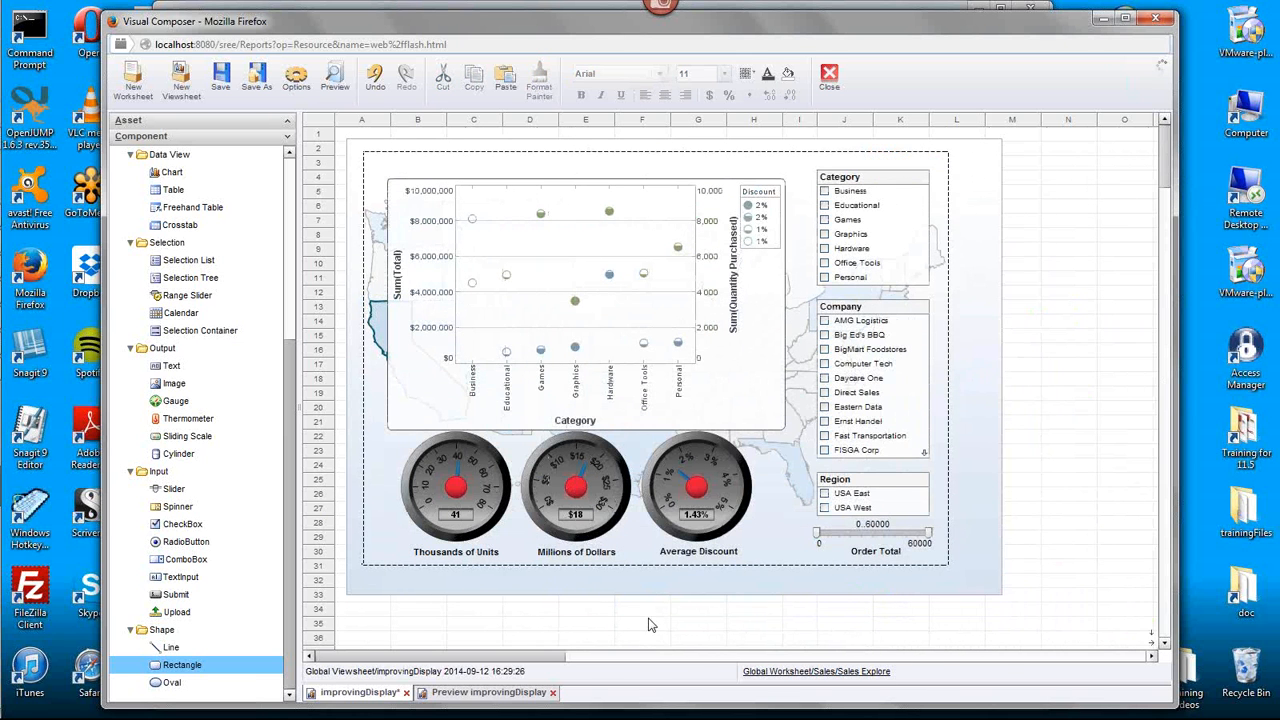
pyautogui.scroll(-5, 1168, 172)
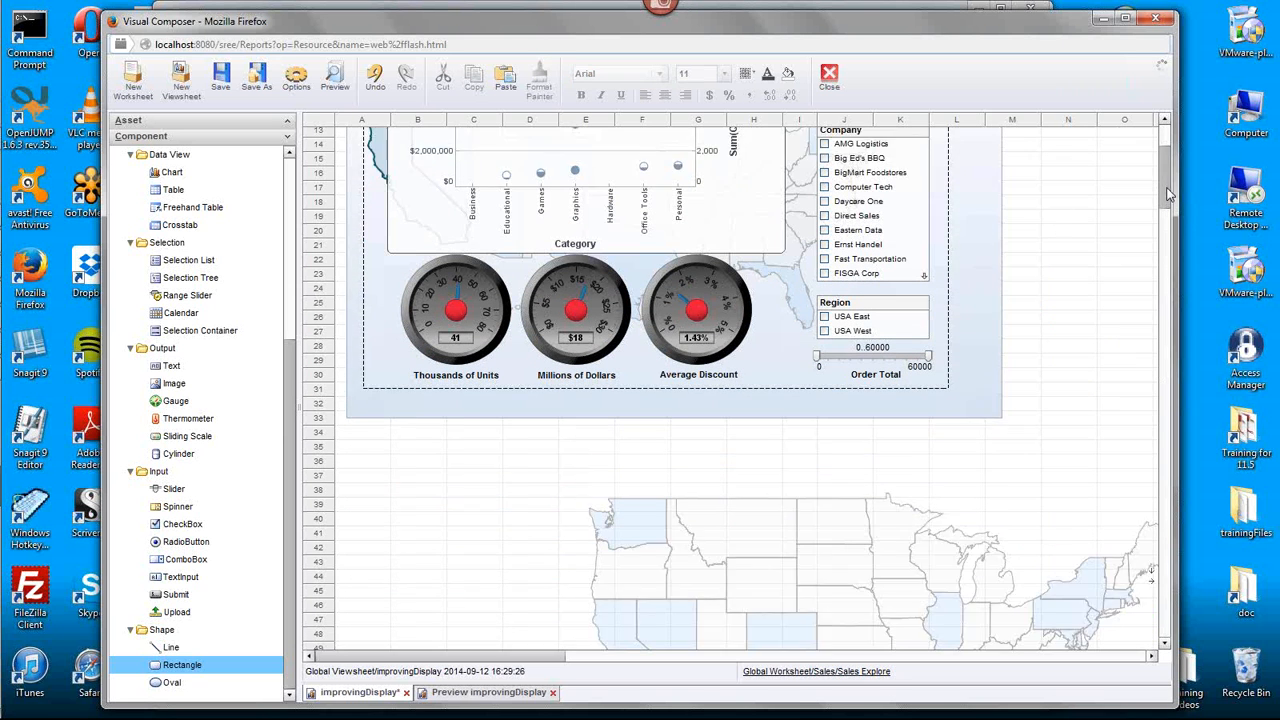
# - Shrink the copied U.S. map to thumbnail size, keeping it on the empty grid below the dashboard
pyautogui.click(800, 500)
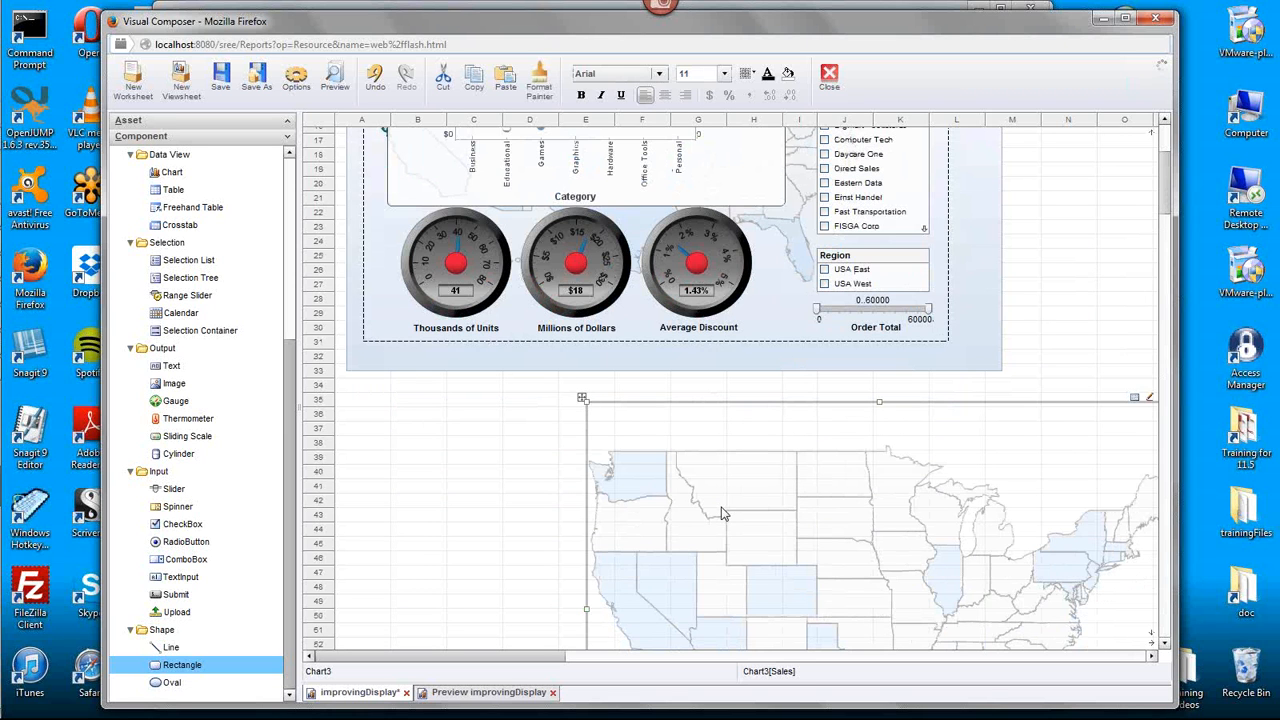
pyautogui.moveTo(586, 400); pyautogui.dragTo(826, 551)
pyautogui.scroll(-7, 1164, 204)
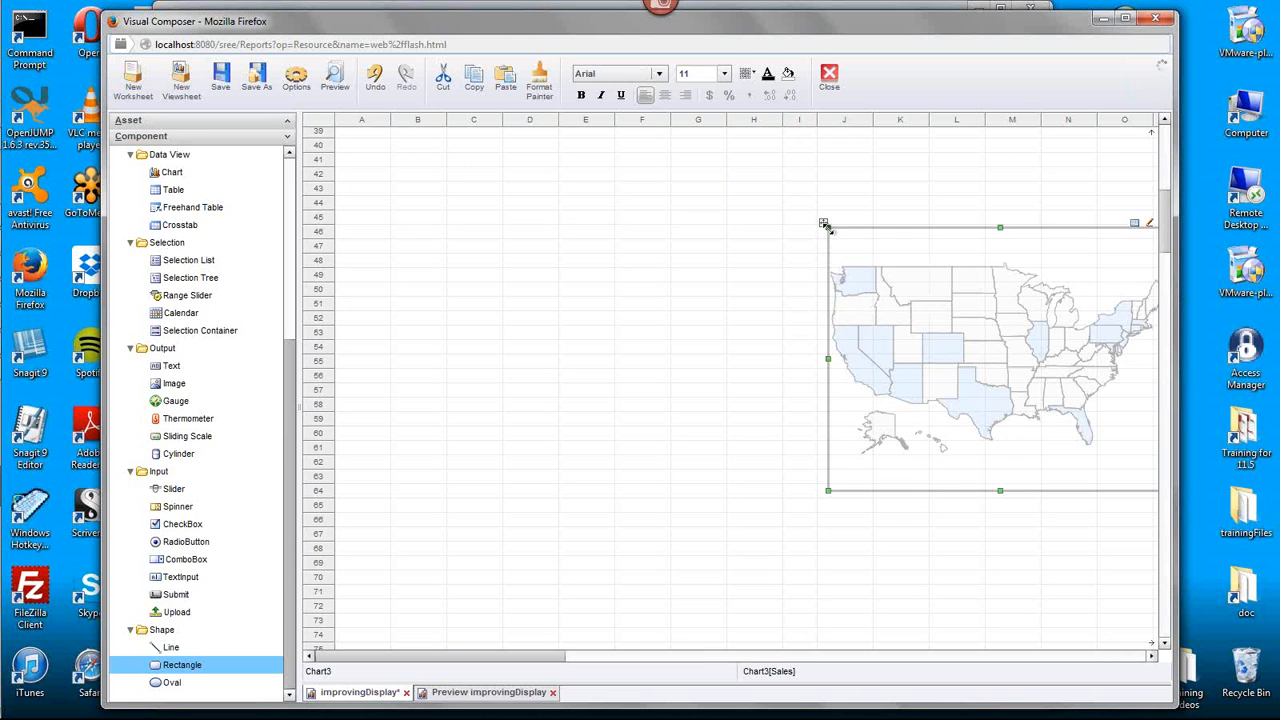
pyautogui.moveTo(823, 223); pyautogui.dragTo(557, 180)
pyautogui.scroll(7, 1035, 221)
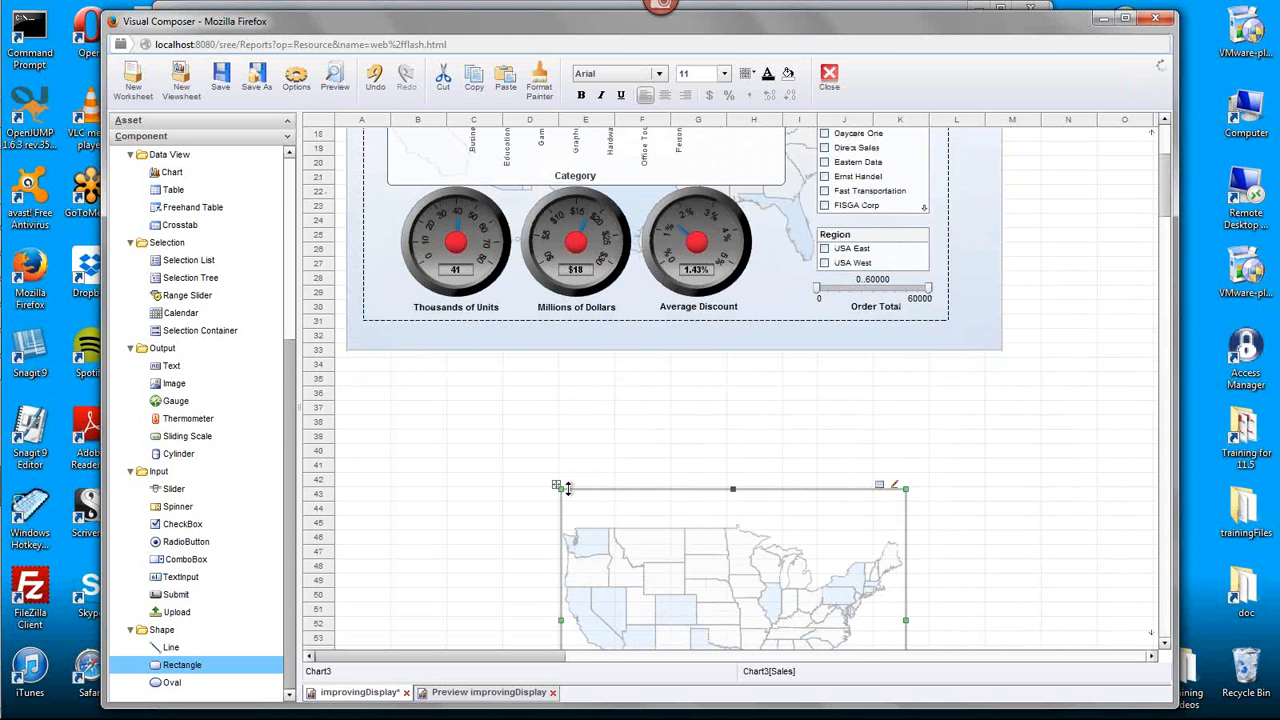
pyautogui.moveTo(557, 485); pyautogui.dragTo(824, 440)
pyautogui.moveTo(1164, 207); pyautogui.dragTo(1164, 187)
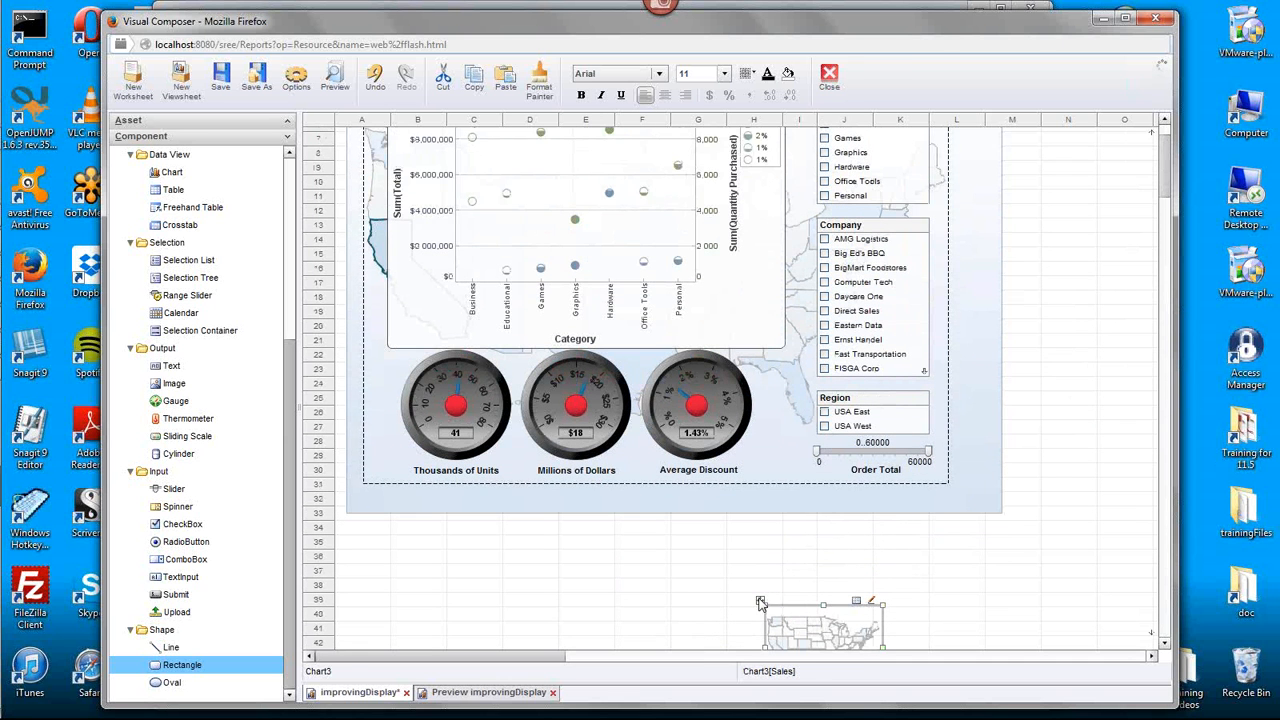
# - Place the small U.S. map over the lower-right corner of the scatter chart and reduce its size slightly
pyautogui.moveTo(761, 601); pyautogui.dragTo(688, 272)
pyautogui.click(646, 437)
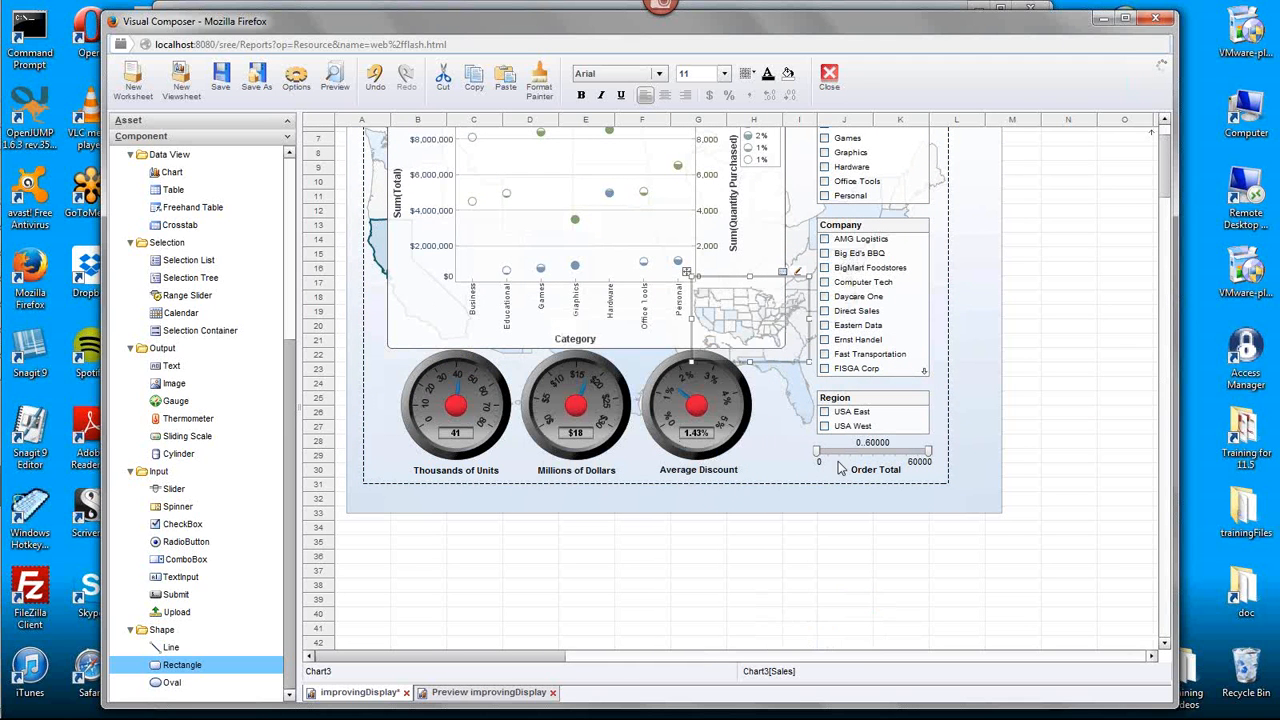
pyautogui.moveTo(693, 279); pyautogui.dragTo(711, 289)
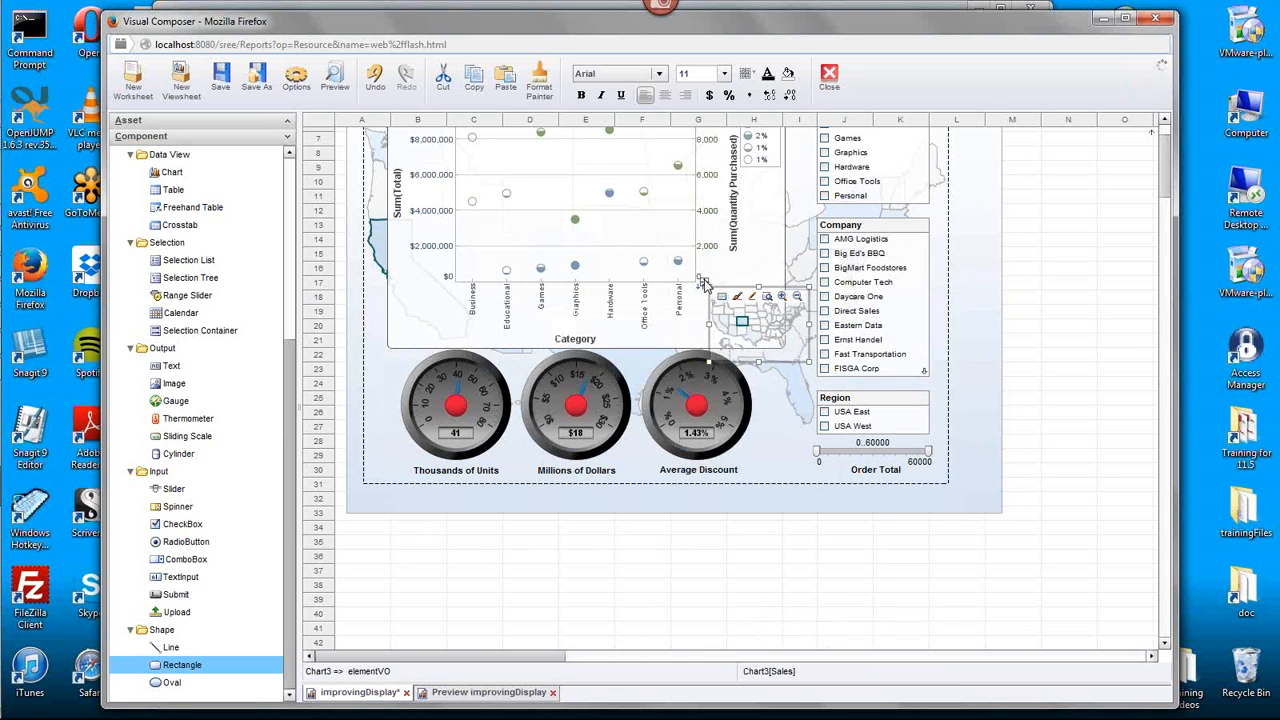
pyautogui.moveTo(703, 281); pyautogui.dragTo(694, 274)
# - Set the scatter chart's Category axis labels to a diagonal rotation
pyautogui.click(609, 305)
pyautogui.rightClick(608, 312)
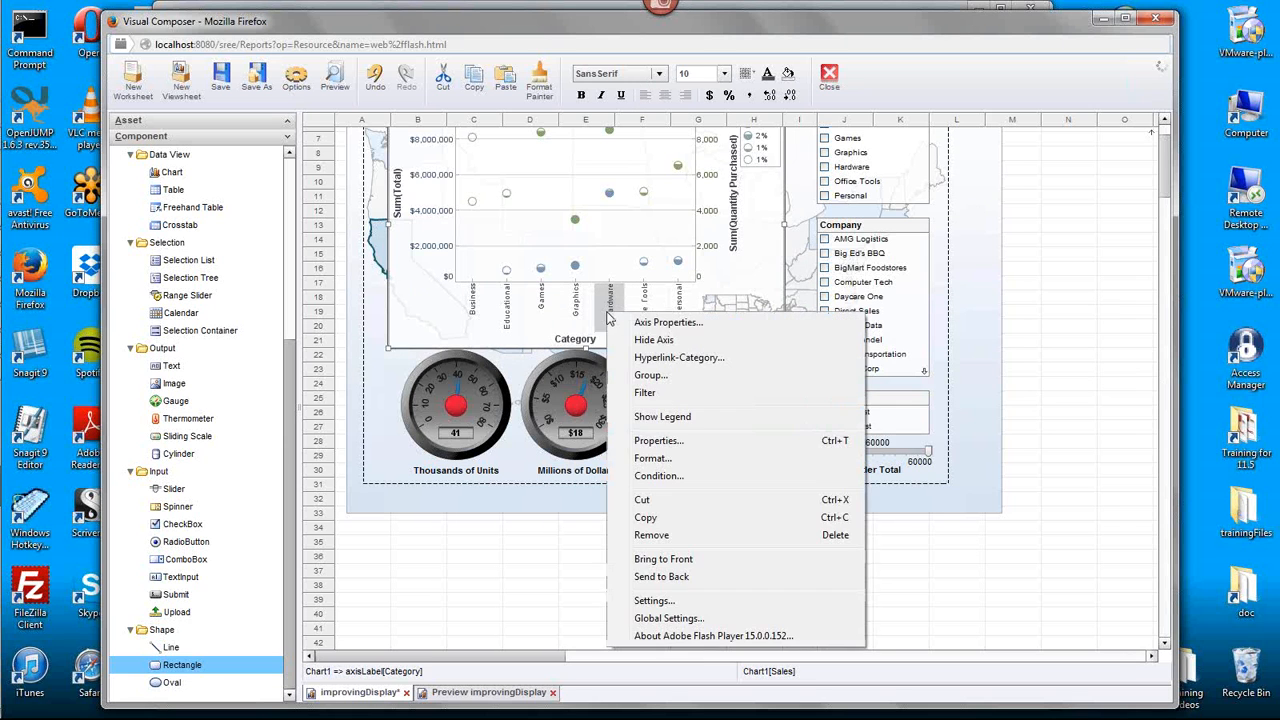
pyautogui.click(709, 325)
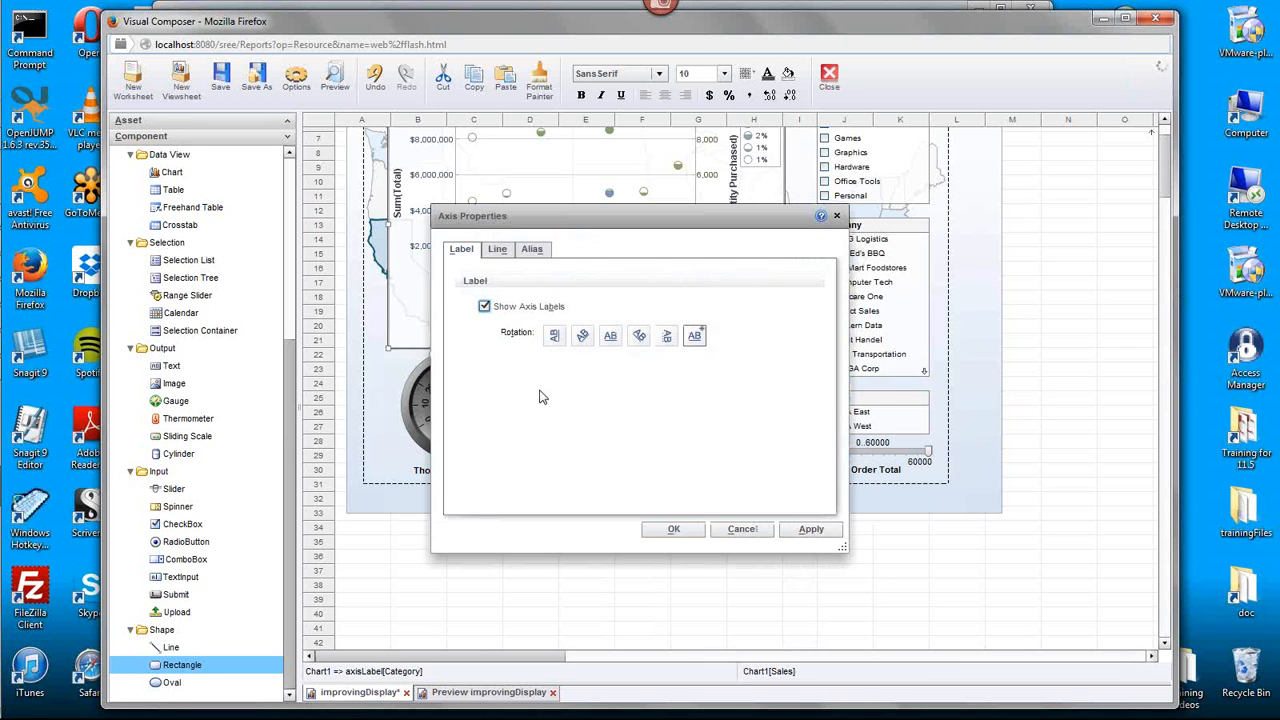
pyautogui.click(582, 336)
pyautogui.click(674, 529)
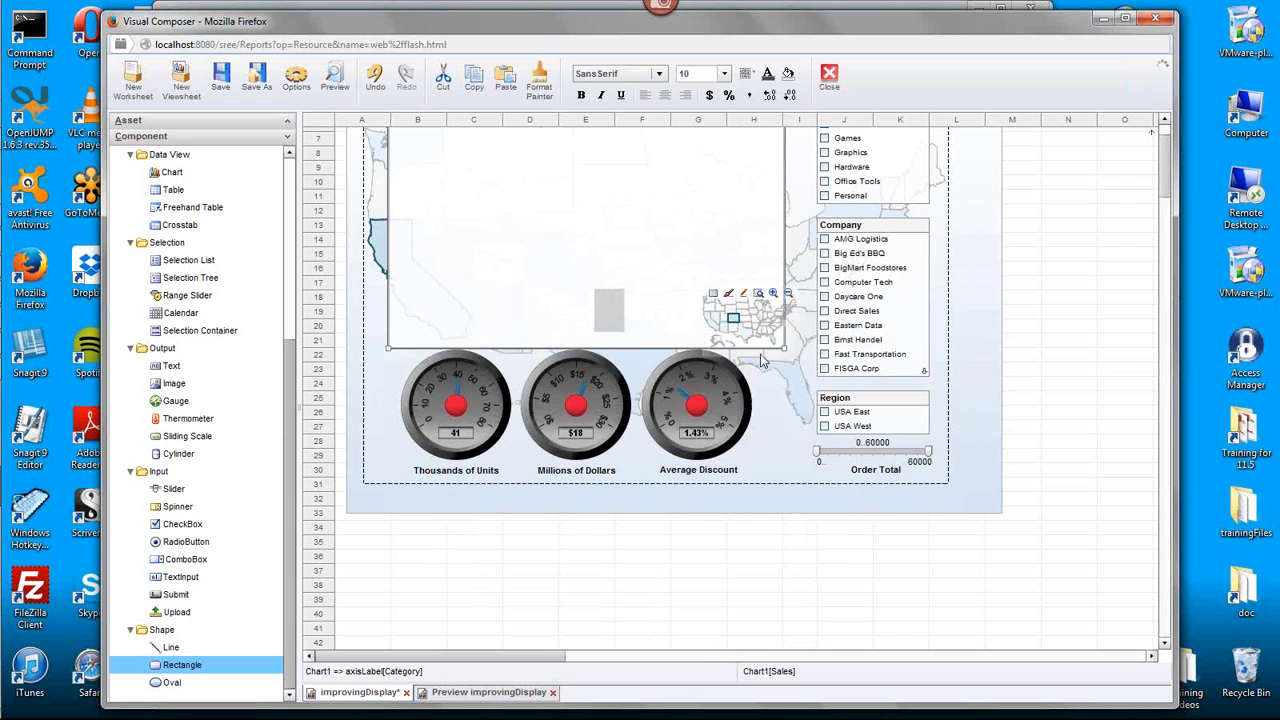
# - Shift the small U.S. map slightly left so it fits within the scatter chart's lower-right corner
pyautogui.click(740, 330)
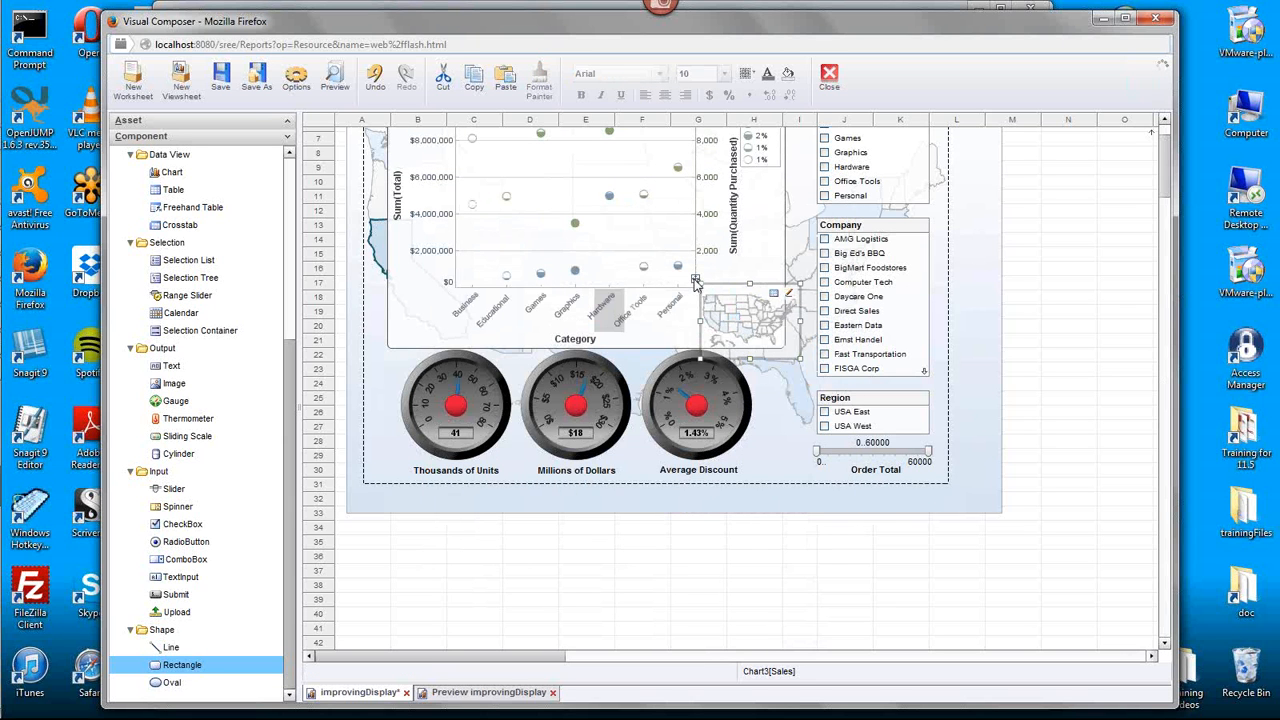
pyautogui.moveTo(697, 283); pyautogui.dragTo(684, 283)
pyautogui.click(1068, 353)
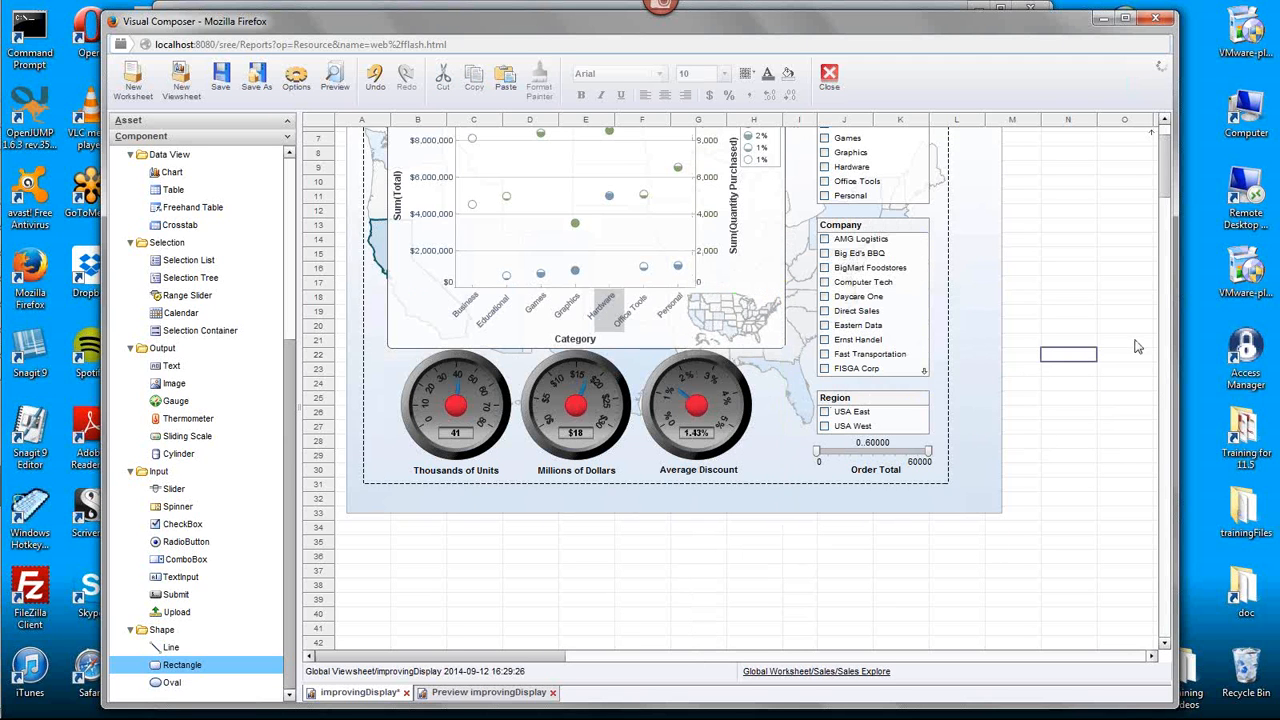
pyautogui.scroll(2, 1138, 348)
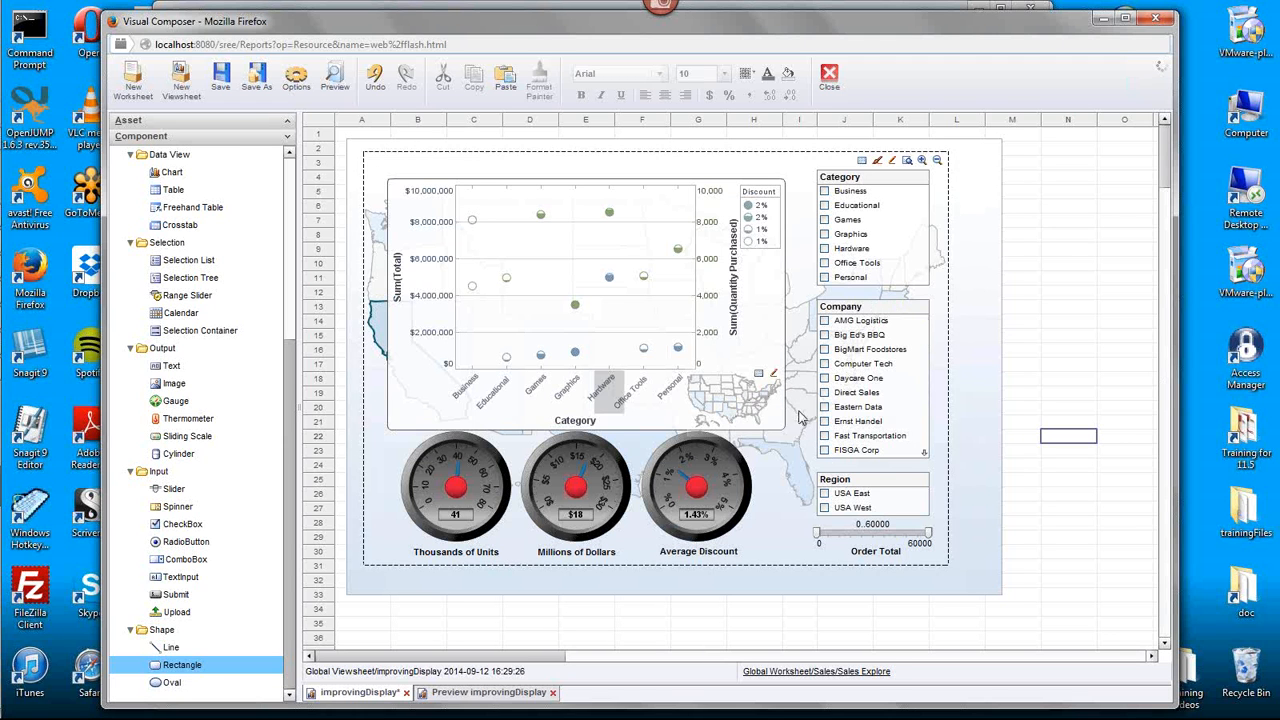
# - Filter the dashboard by region with USA East, then with USA West, to check the small map
pyautogui.click(825, 496)
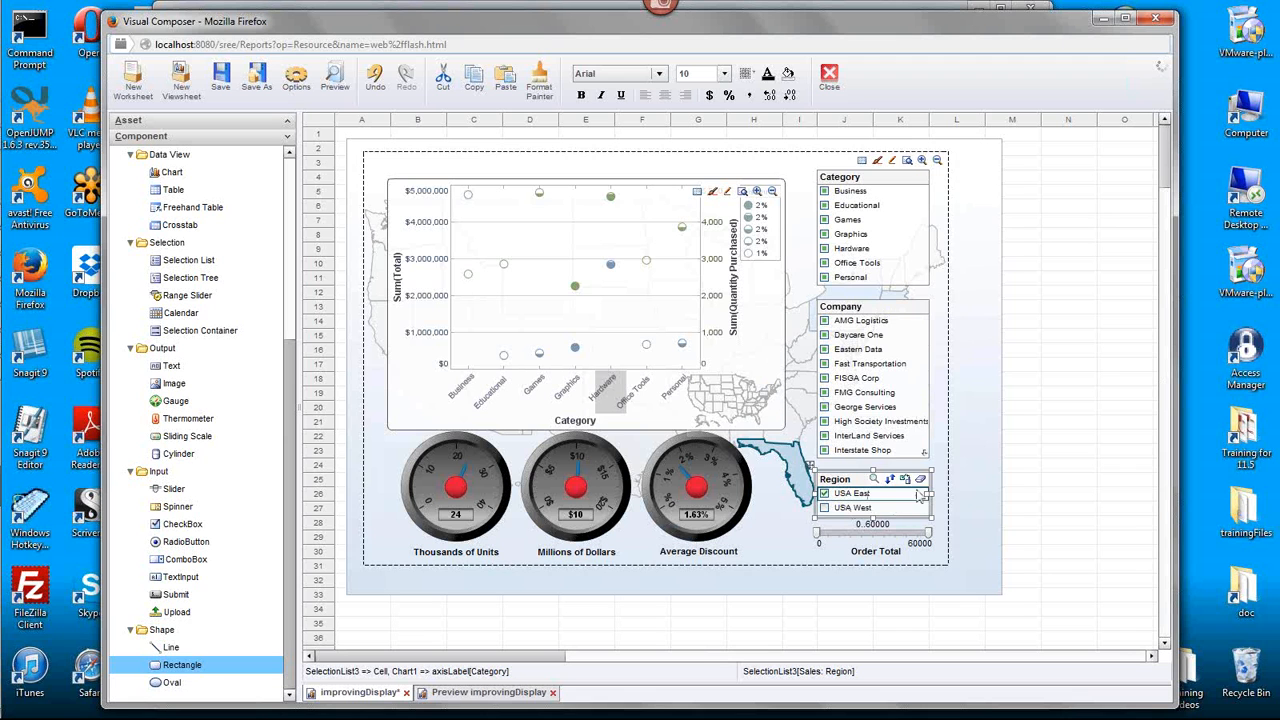
pyautogui.click(823, 509)
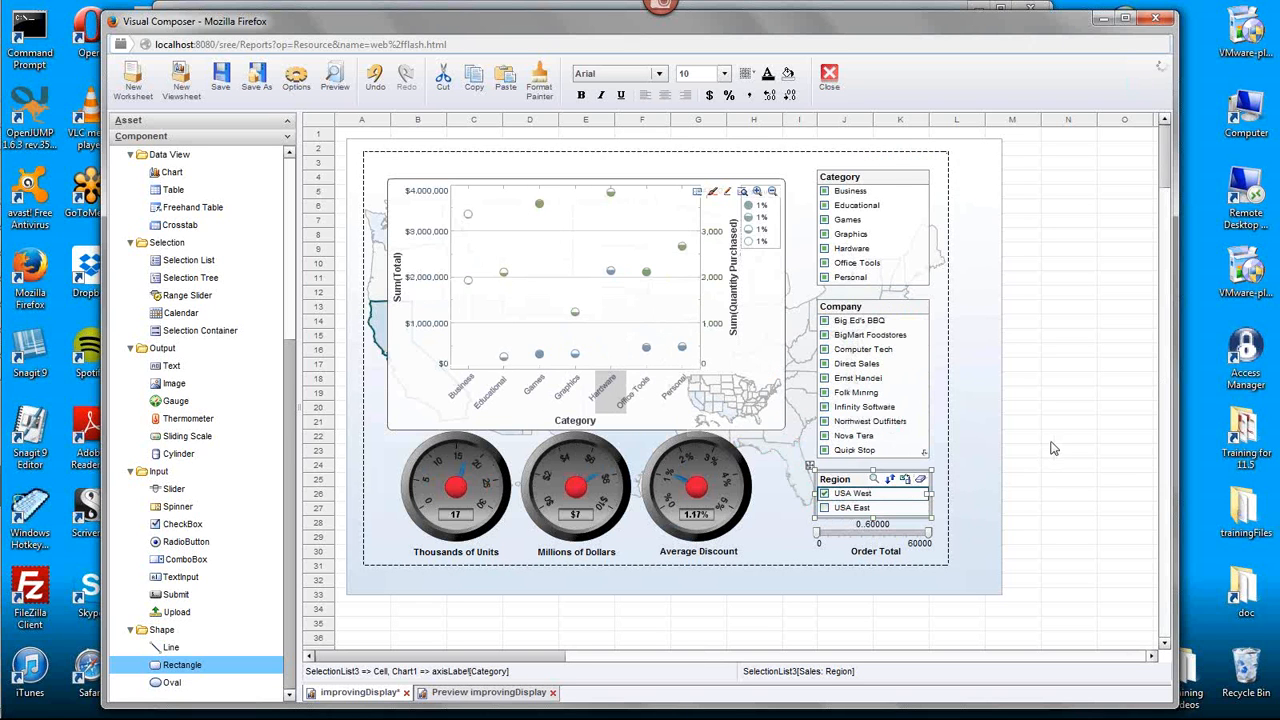
pyautogui.click(735, 400)
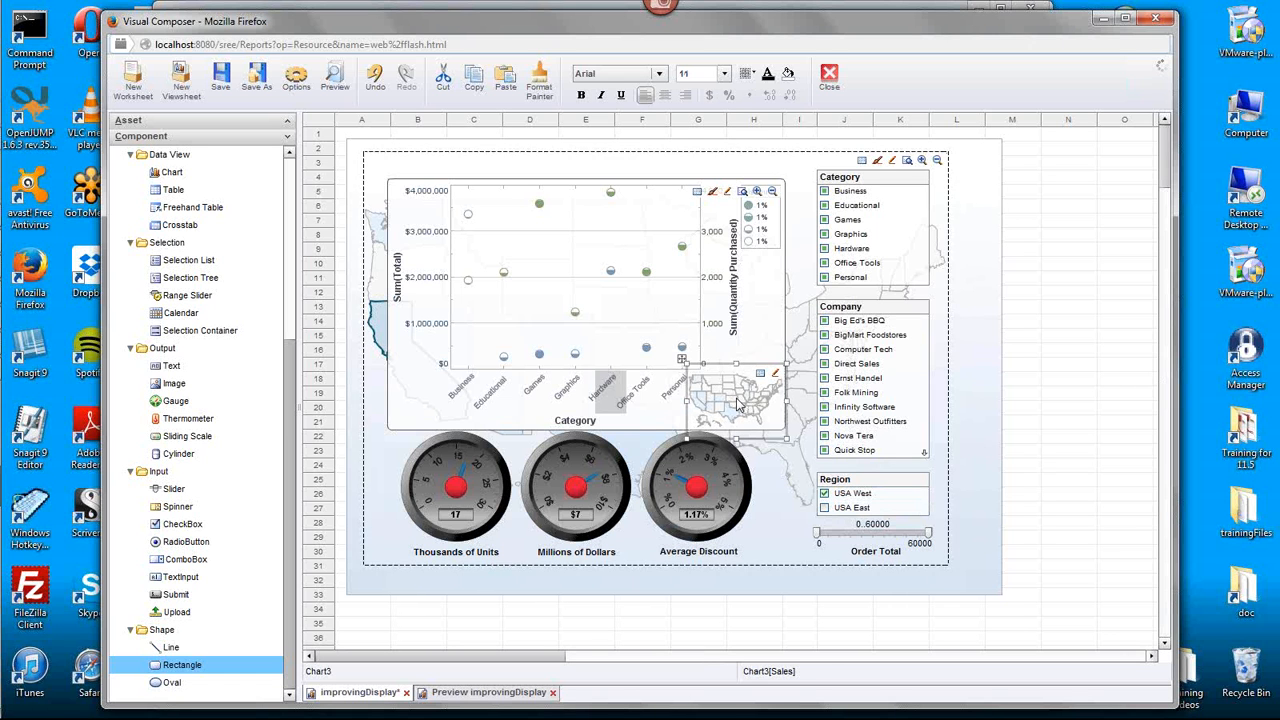
pyautogui.click(1100, 392)
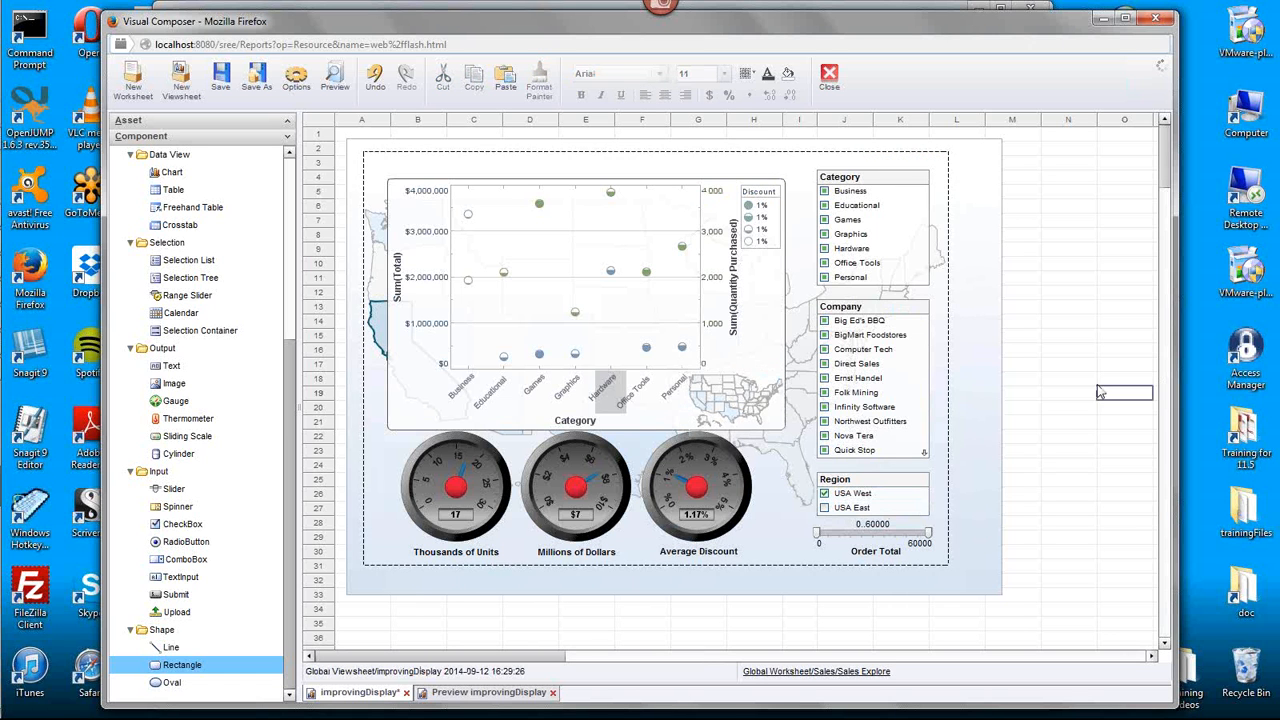
# - Strengthen the state colors of the small U.S. map by raising its opacity in the Plot Properties
pyautogui.click(727, 396)
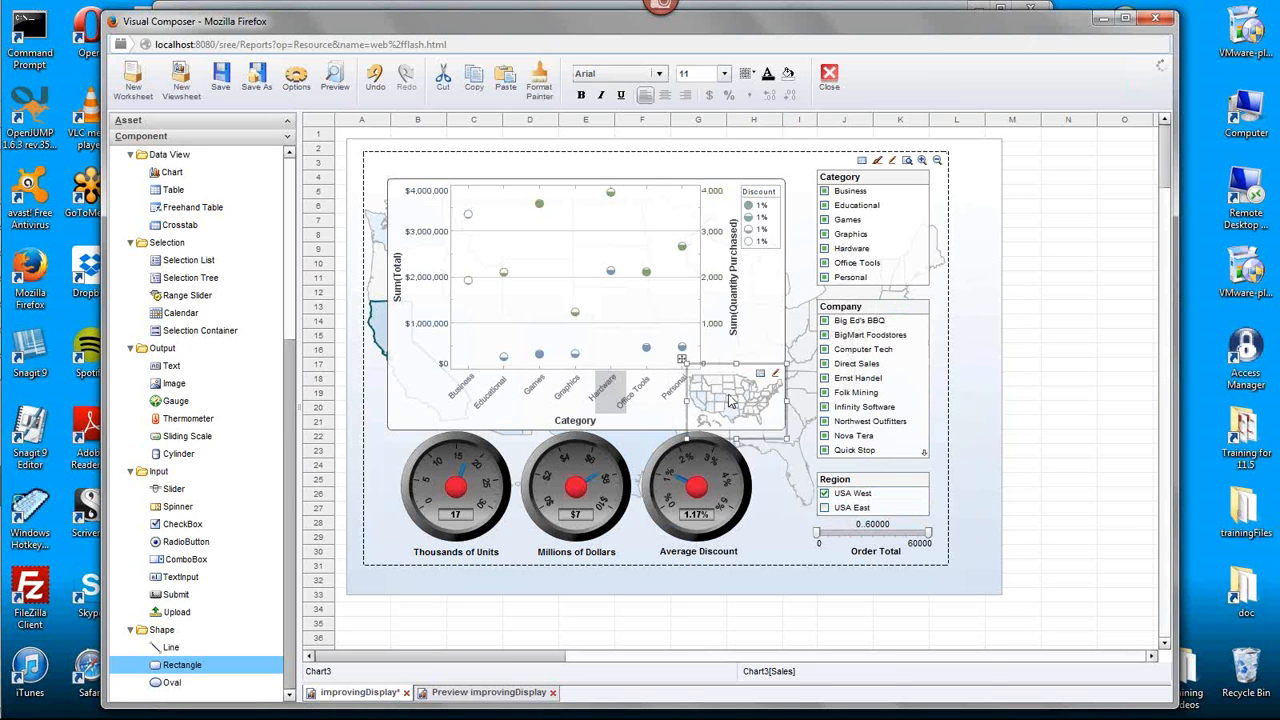
pyautogui.rightClick(730, 400)
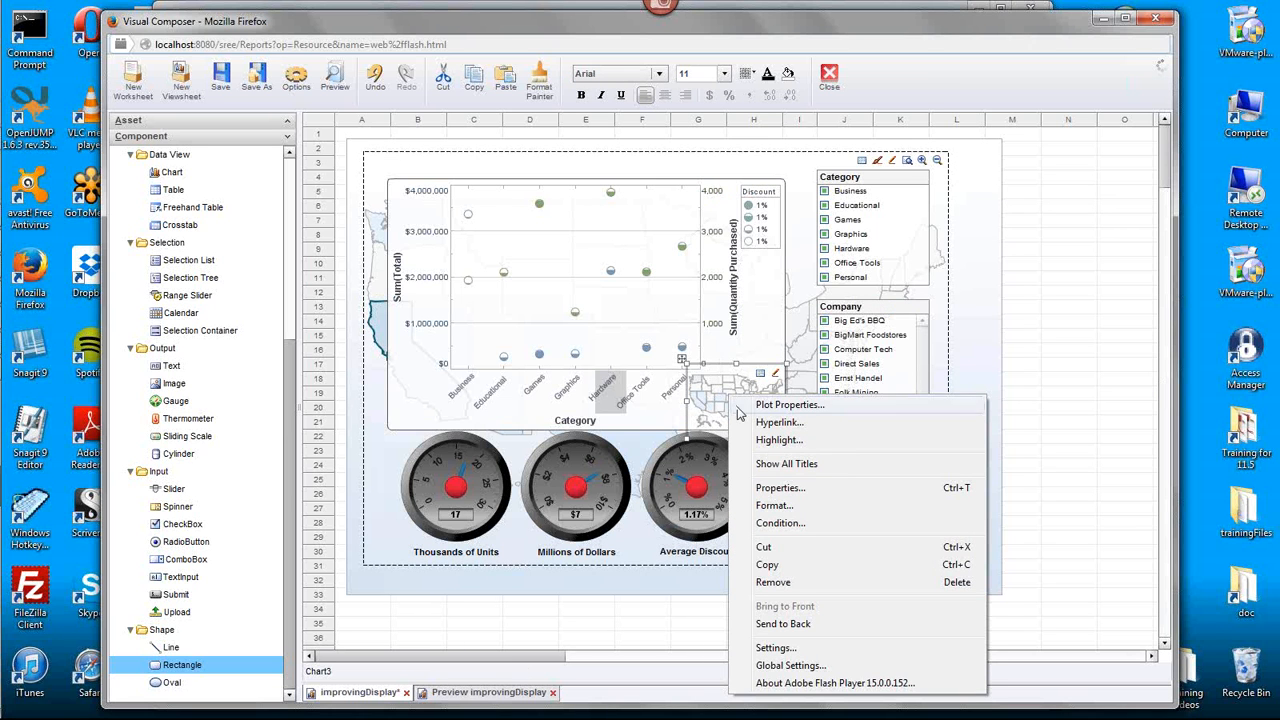
pyautogui.click(840, 407)
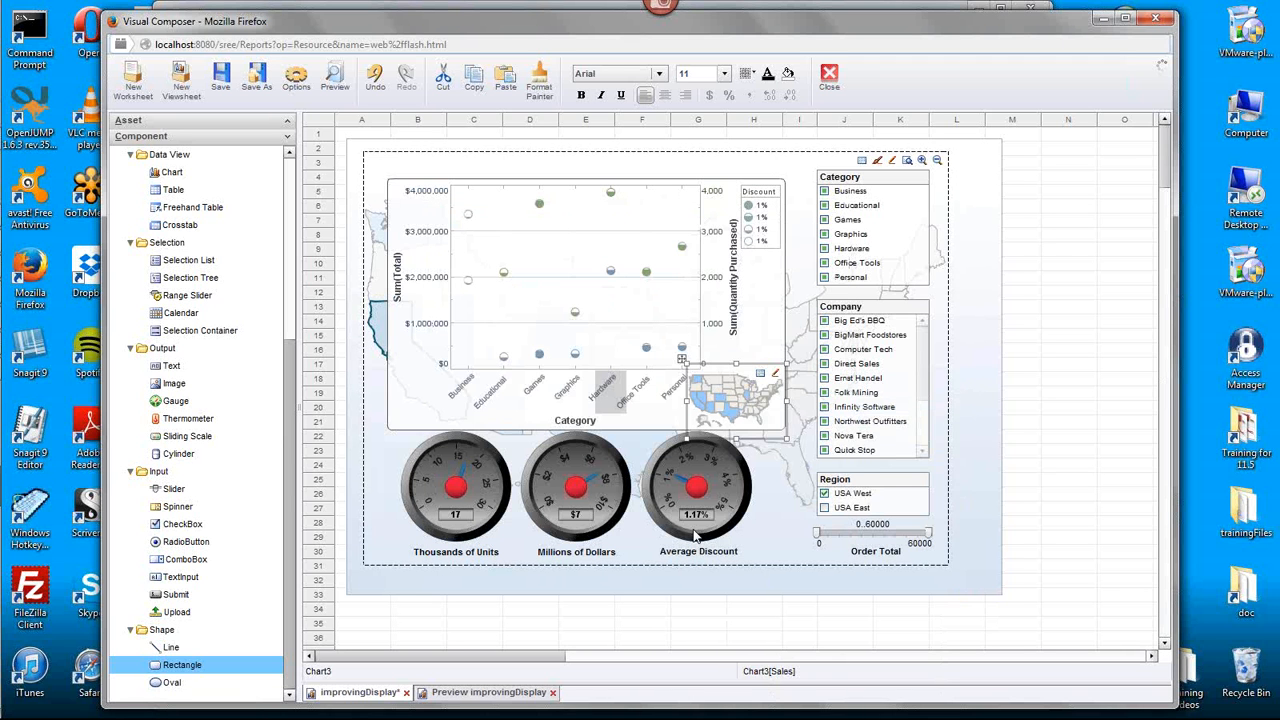
pyautogui.click(1084, 452)
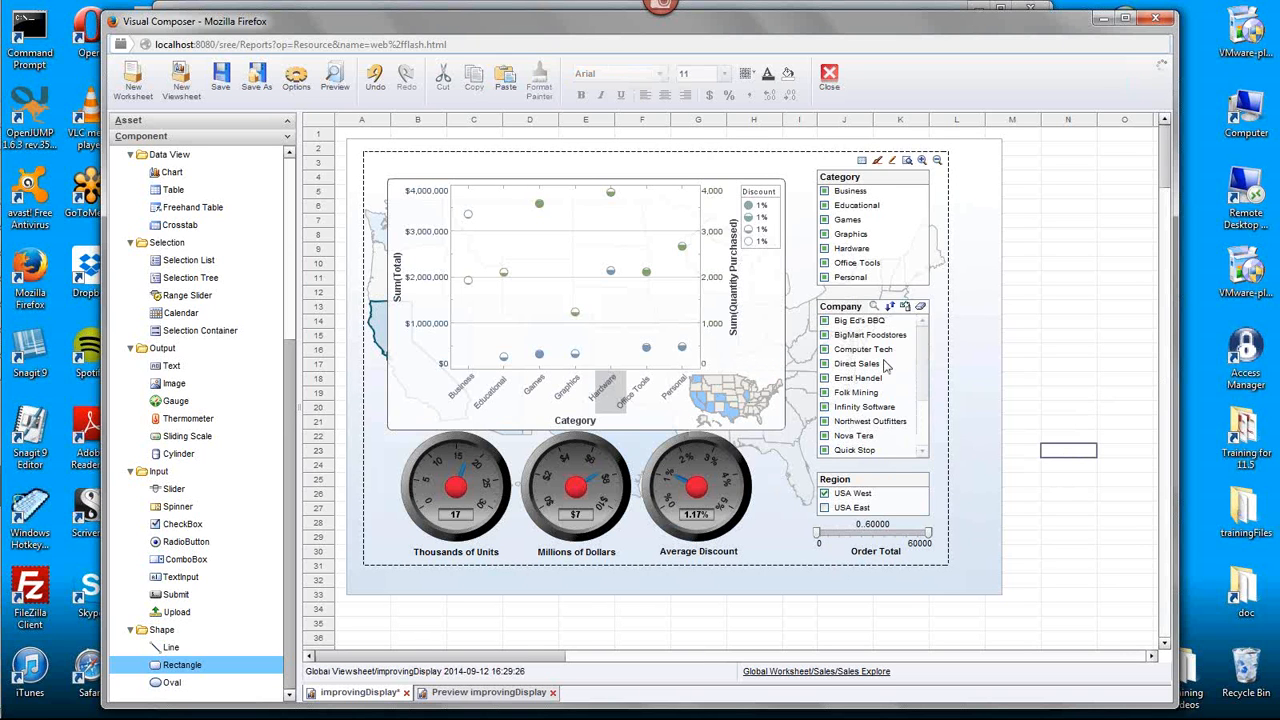
# - Clear the Region selection and filter the dashboard to the company West Coast Customs
pyautogui.click(921, 481)
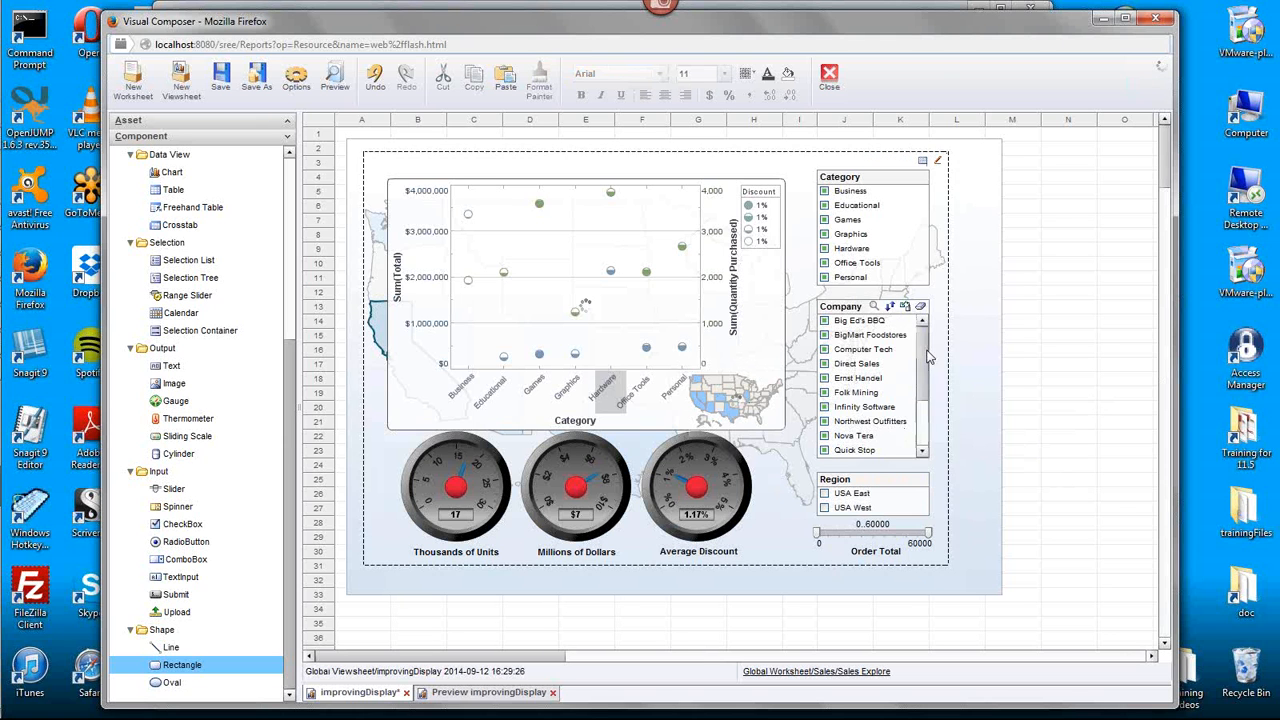
pyautogui.moveTo(922, 349); pyautogui.dragTo(926, 440)
pyautogui.click(825, 408)
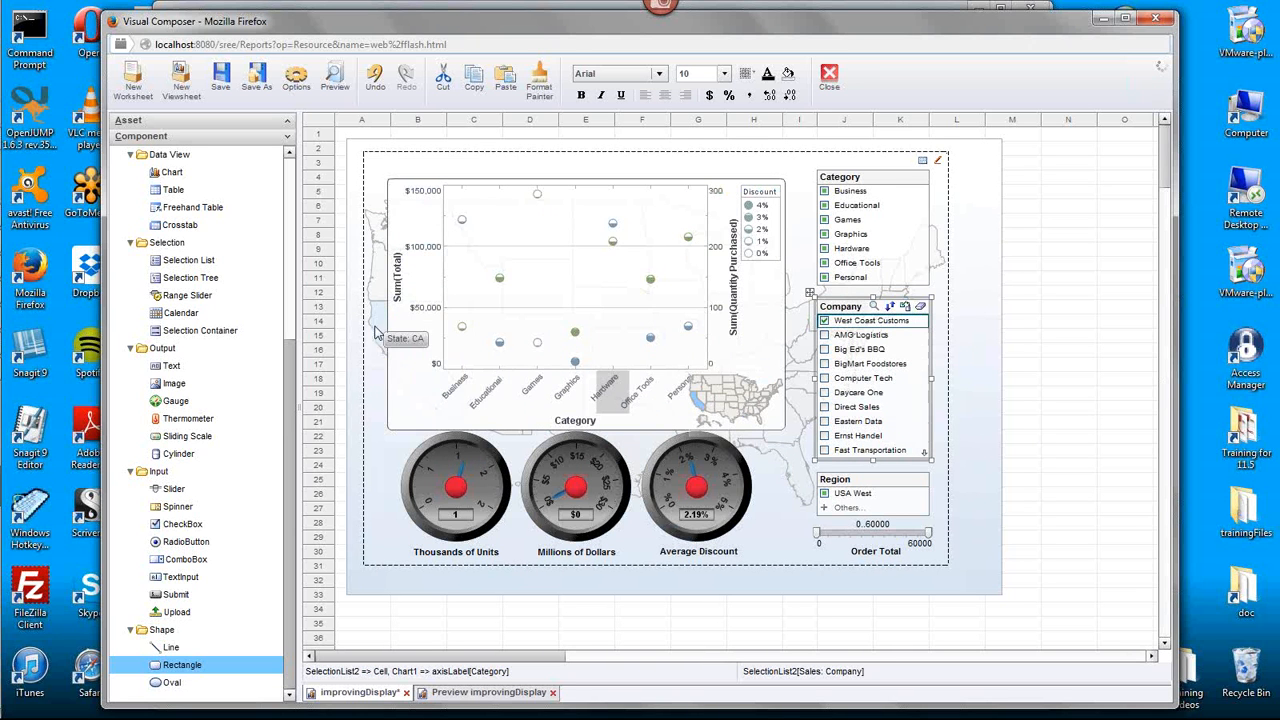
# - Reduce the small U.S. map slightly from its upper-left corner to keep it clear of the category labels
pyautogui.click(1088, 436)
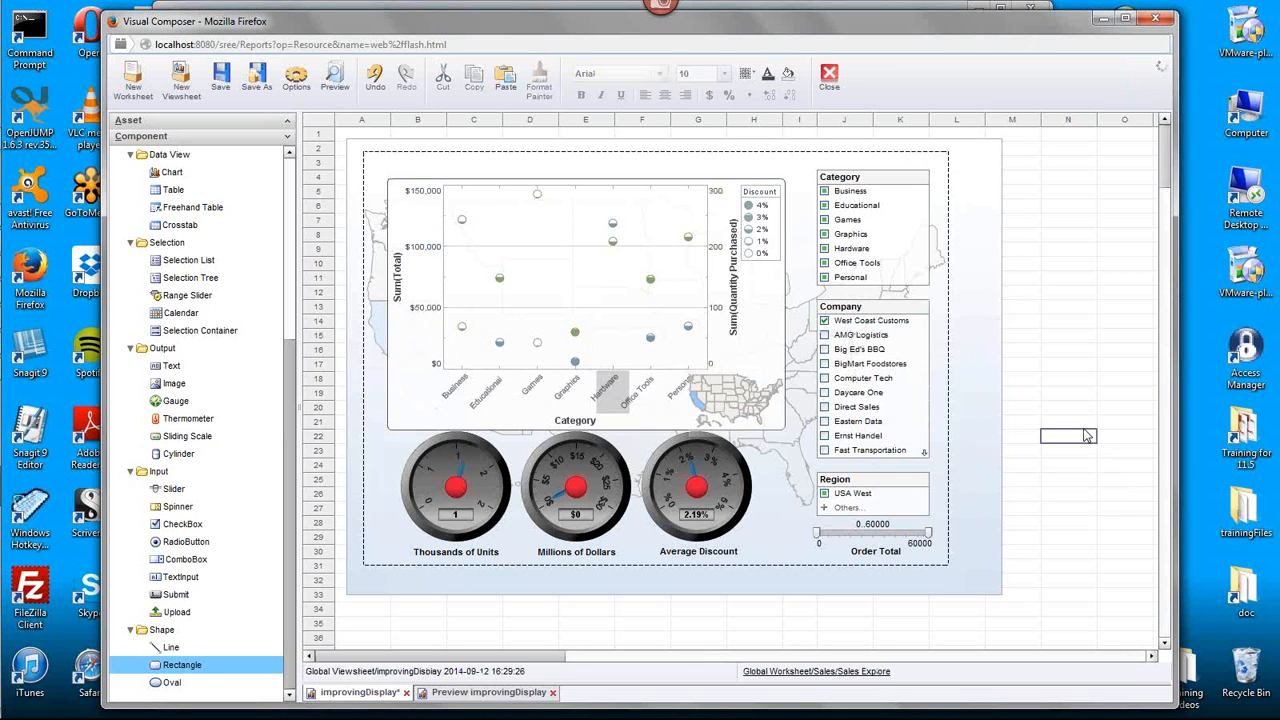
pyautogui.click(716, 403)
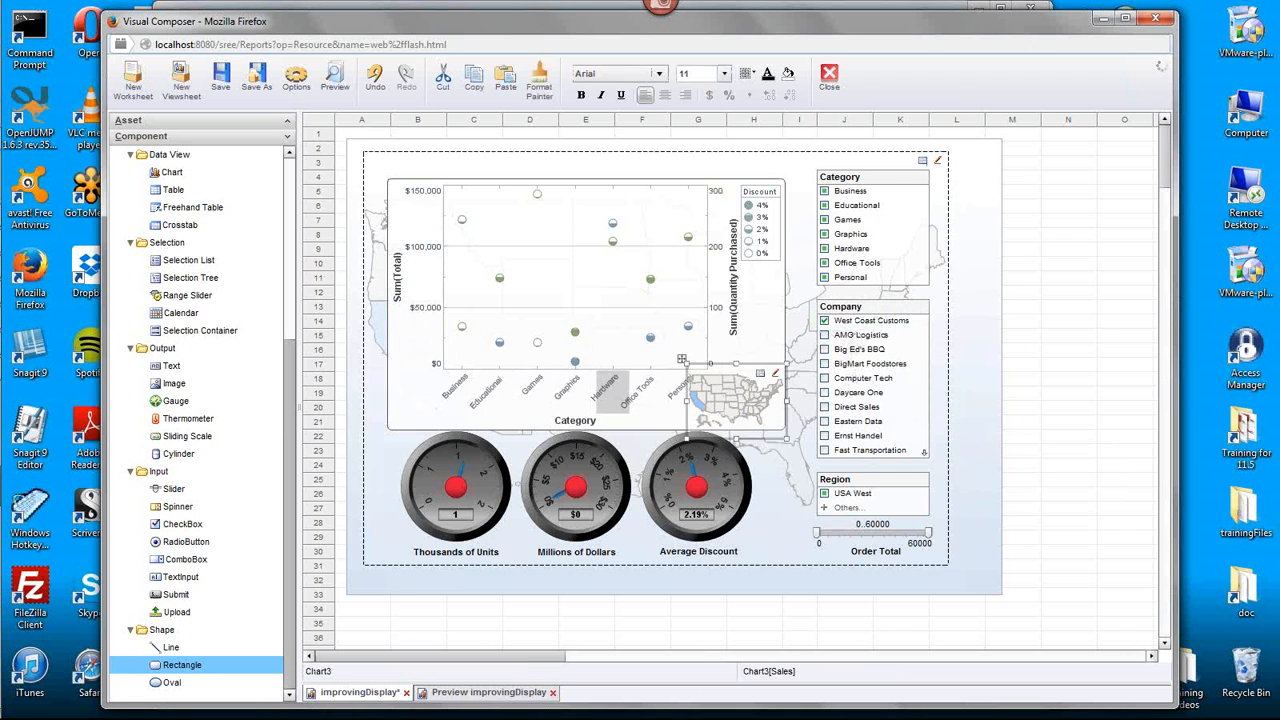
pyautogui.moveTo(686, 366); pyautogui.dragTo(699, 372)
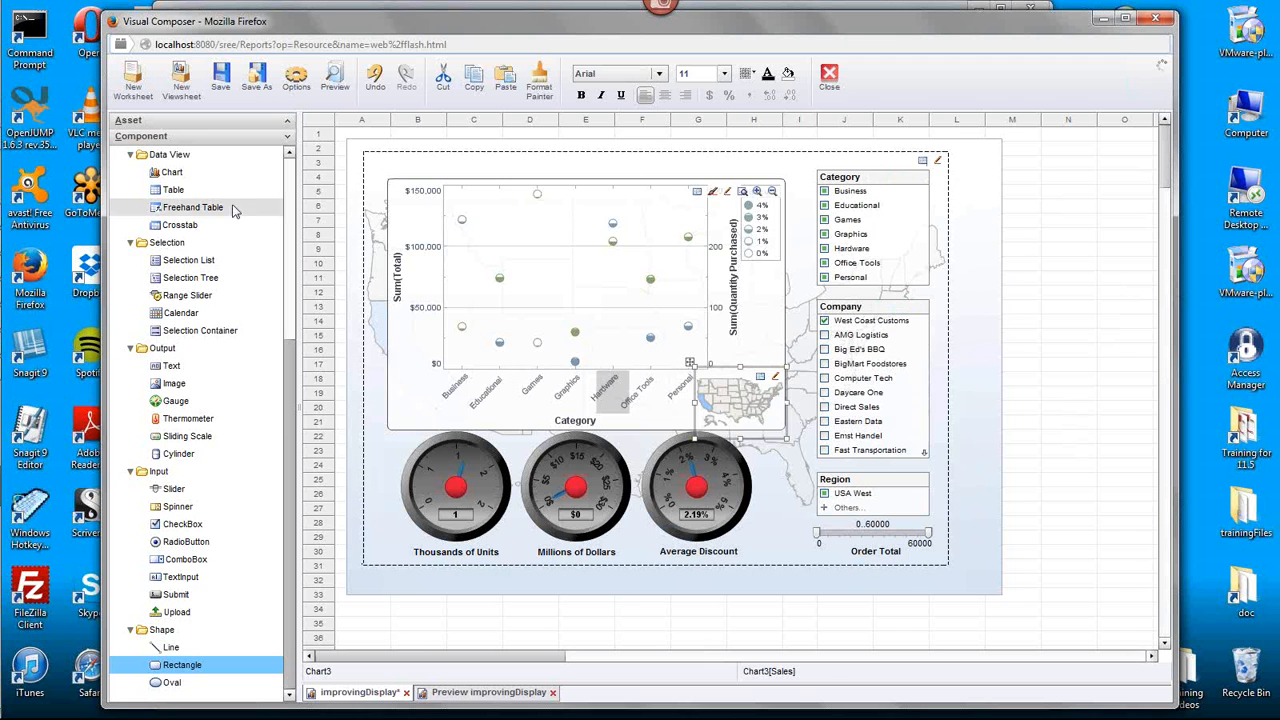
# - Insert two rows above the dashboard to make room for a title
pyautogui.rightClick(343, 144)
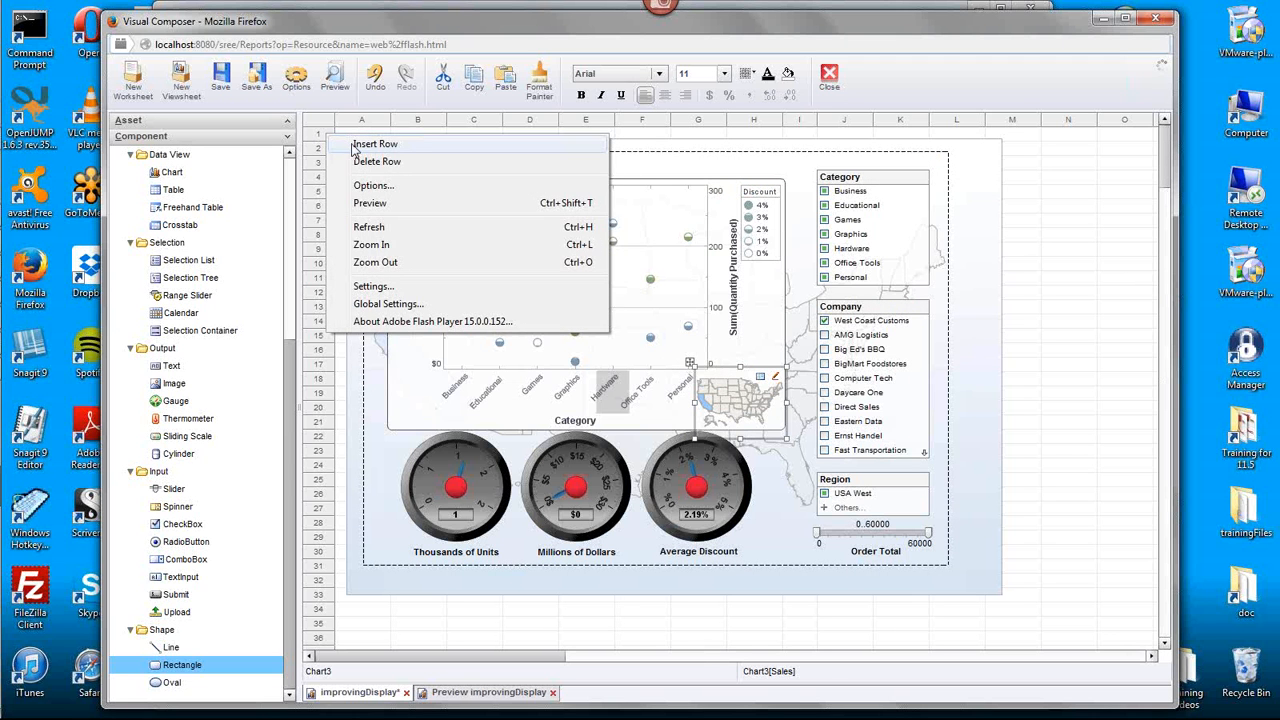
pyautogui.click(354, 147)
pyautogui.rightClick(321, 136)
pyautogui.click(352, 146)
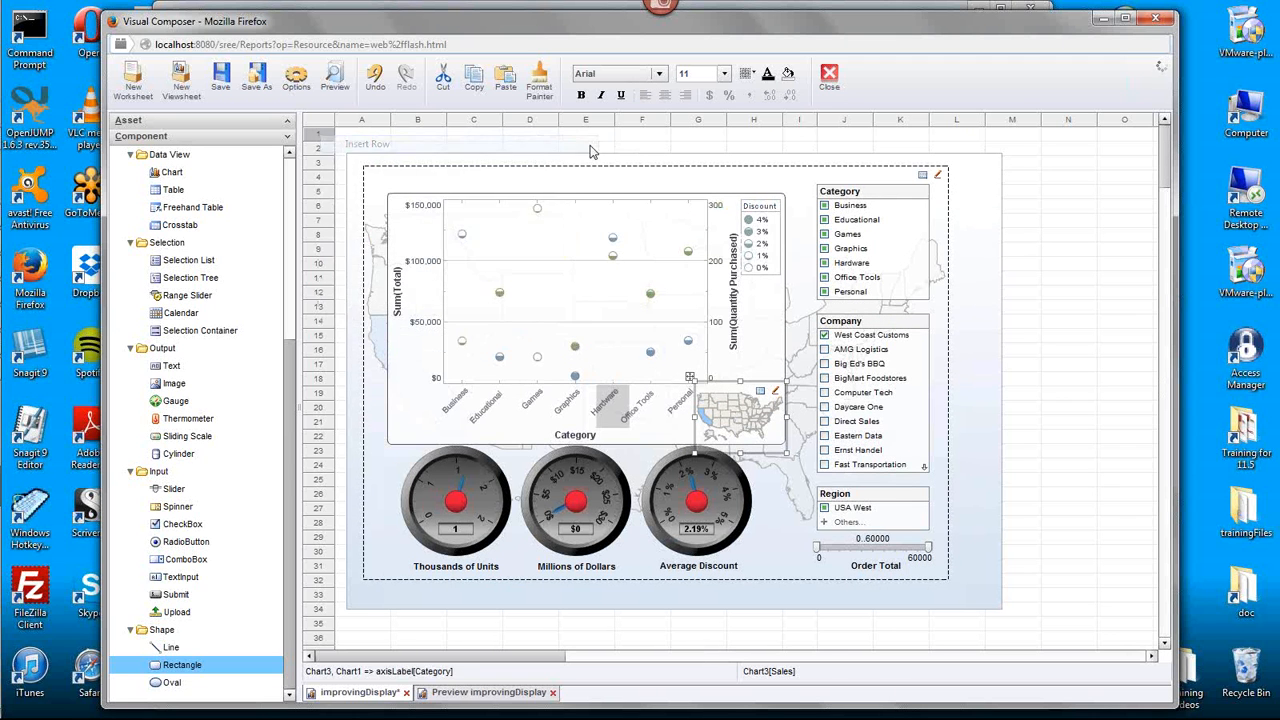
# - Lower the top edge of the large background map slightly and select the background image
pyautogui.click(688, 188)
pyautogui.moveTo(656, 181); pyautogui.dragTo(658, 196)
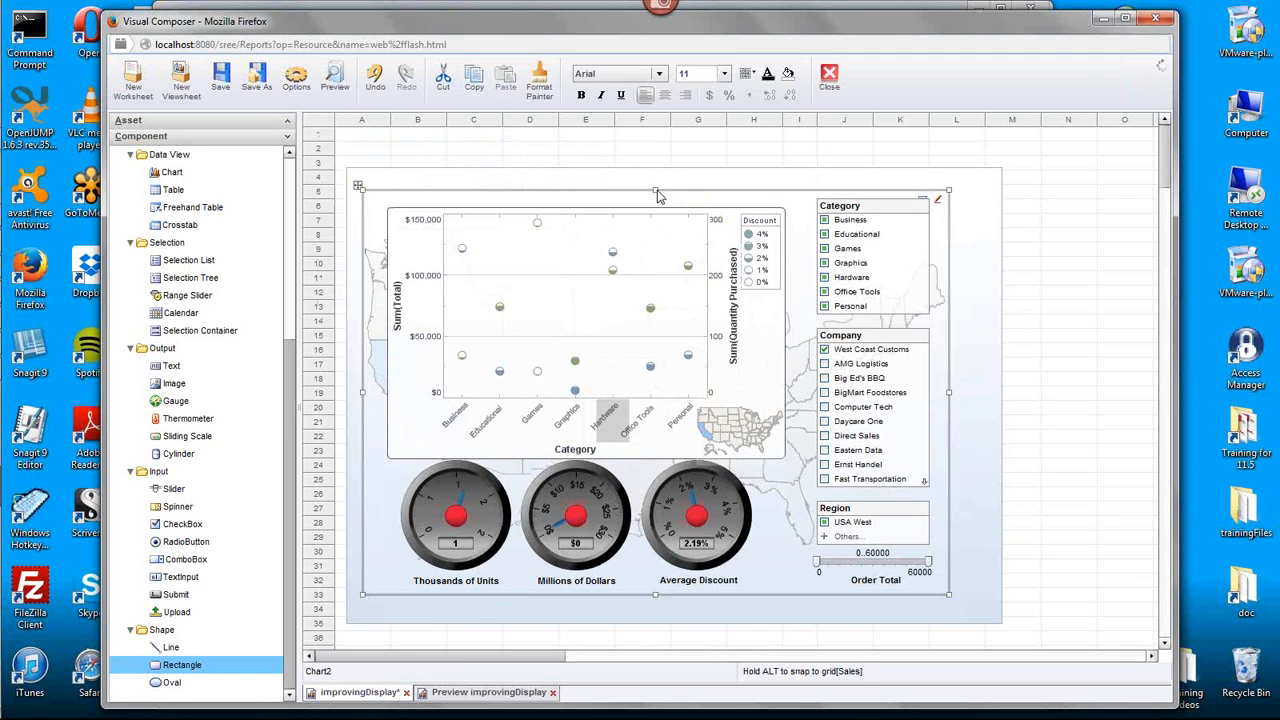
pyautogui.click(669, 177)
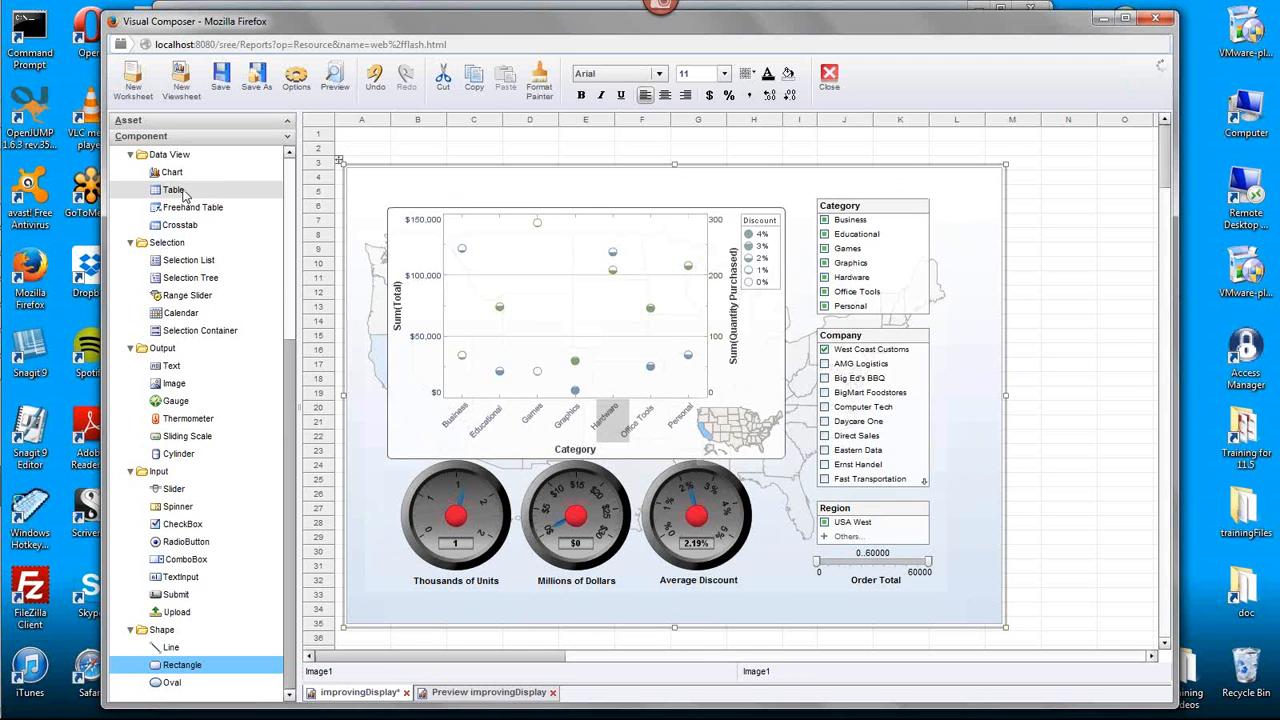
# - Add a text component reading "Sales Dashboard" in the empty column N cell beside the dashboard and select it
pyautogui.click(1072, 263)
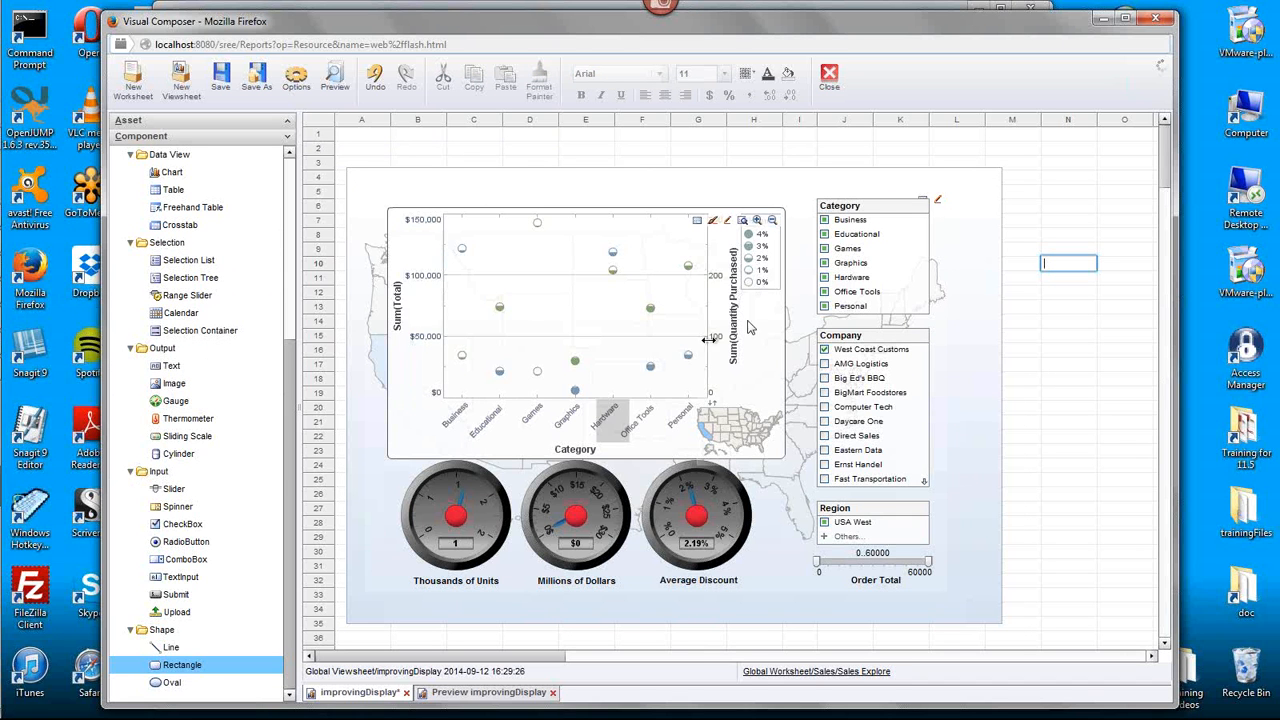
pyautogui.write('Sales')
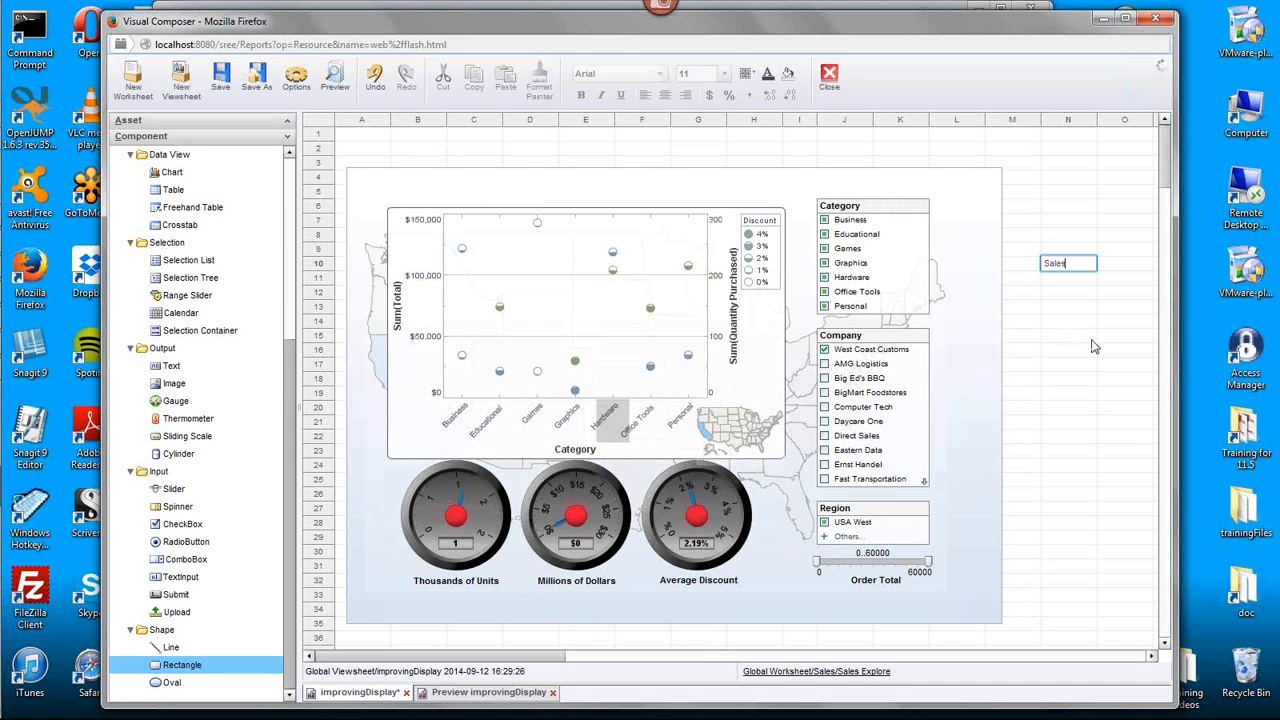
pyautogui.write(' Dashboard')
pyautogui.click(1080, 265)
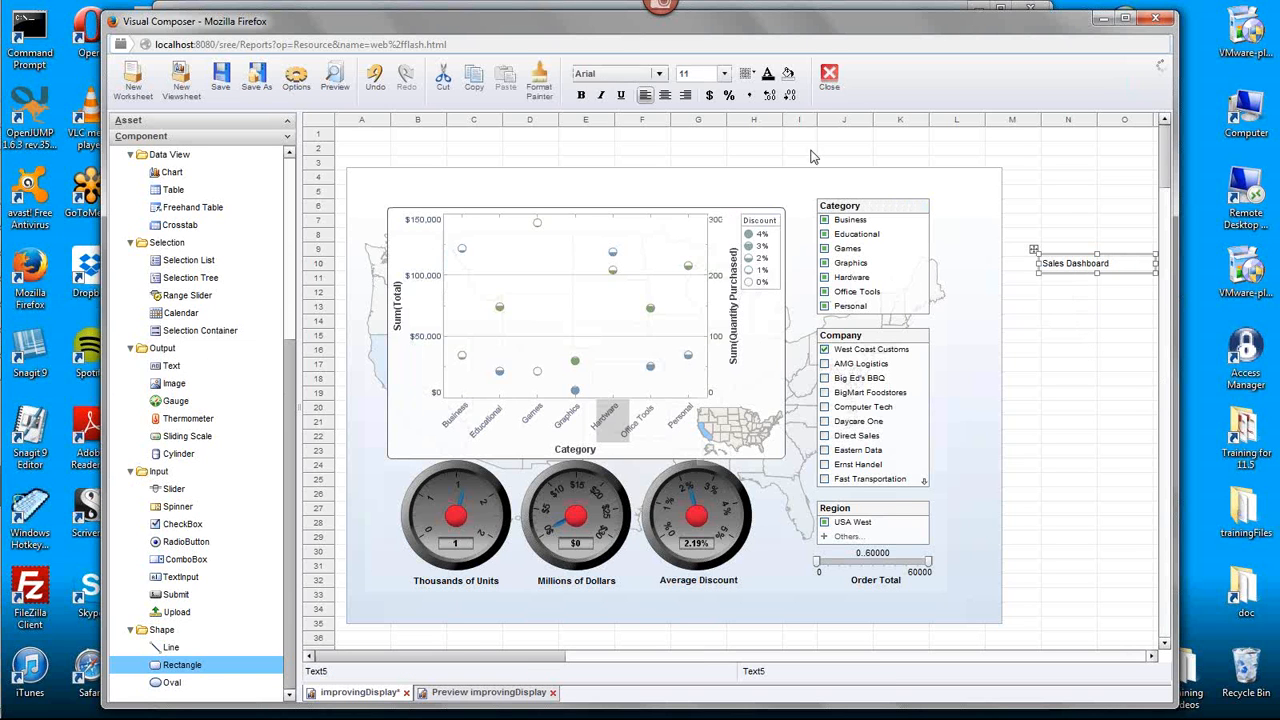
# - Format the "Sales Dashboard" text as size 20, bold and centered
pyautogui.click(724, 74)
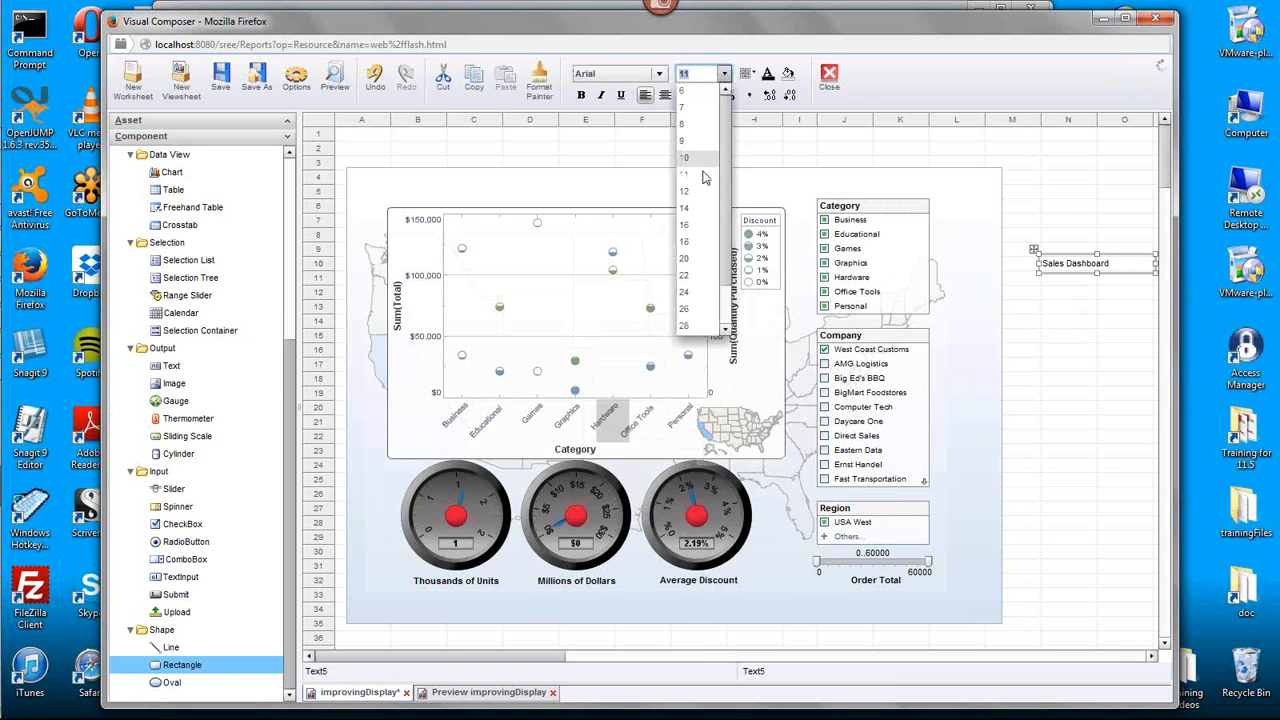
pyautogui.click(698, 250)
pyautogui.click(581, 95)
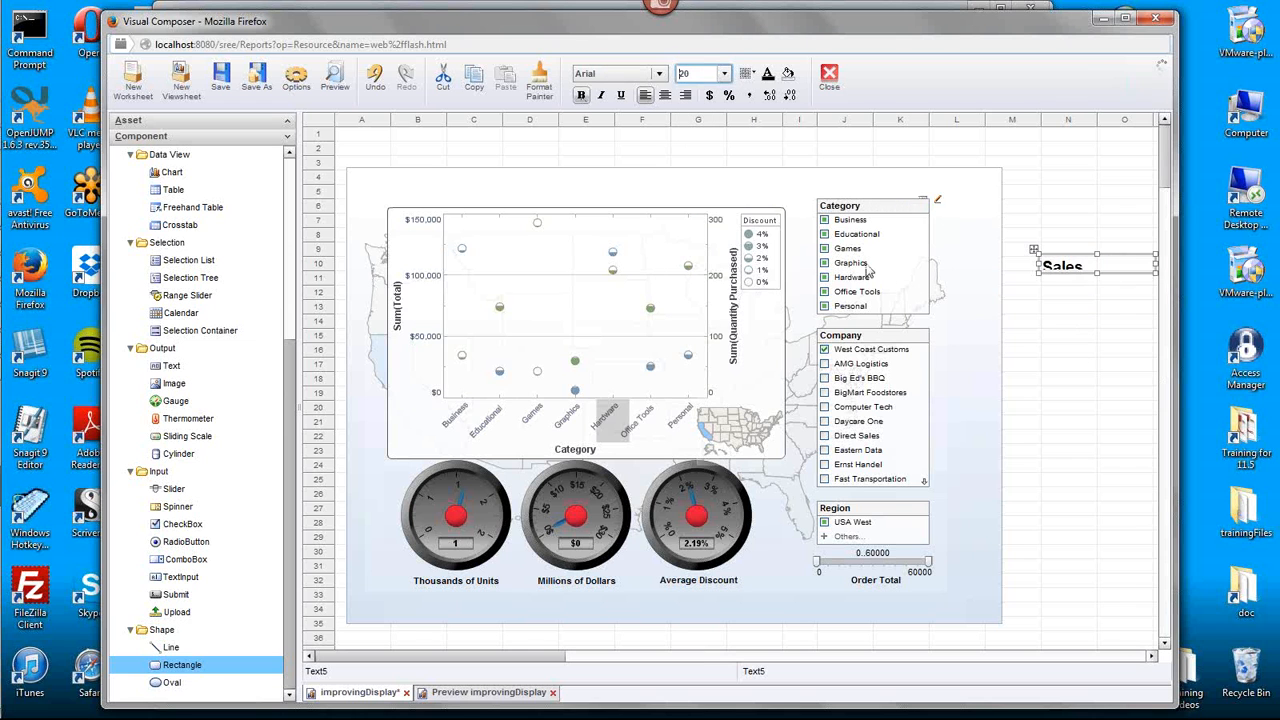
pyautogui.click(665, 95)
# - Enlarge the "Sales Dashboard" text box to fit its text and place it above the chart as the dashboard title
pyautogui.moveTo(1040, 265); pyautogui.dragTo(900, 272)
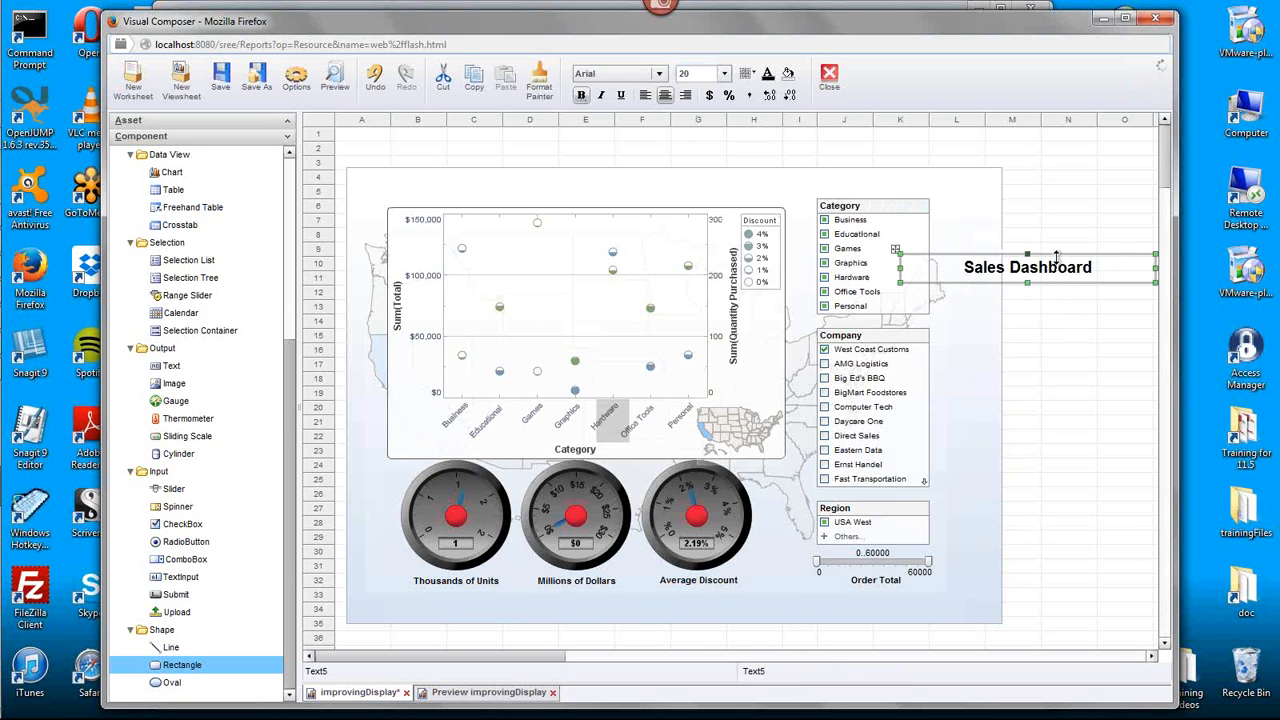
pyautogui.moveTo(897, 252); pyautogui.dragTo(541, 172)
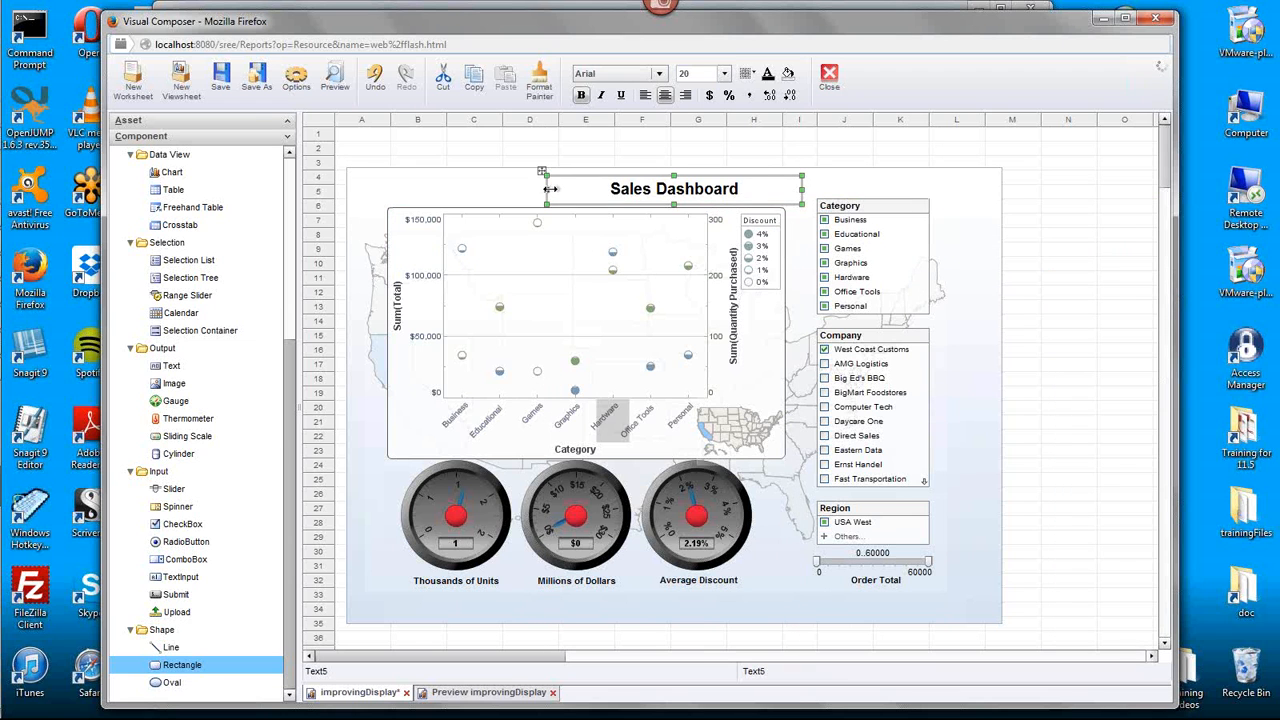
pyautogui.click(1058, 248)
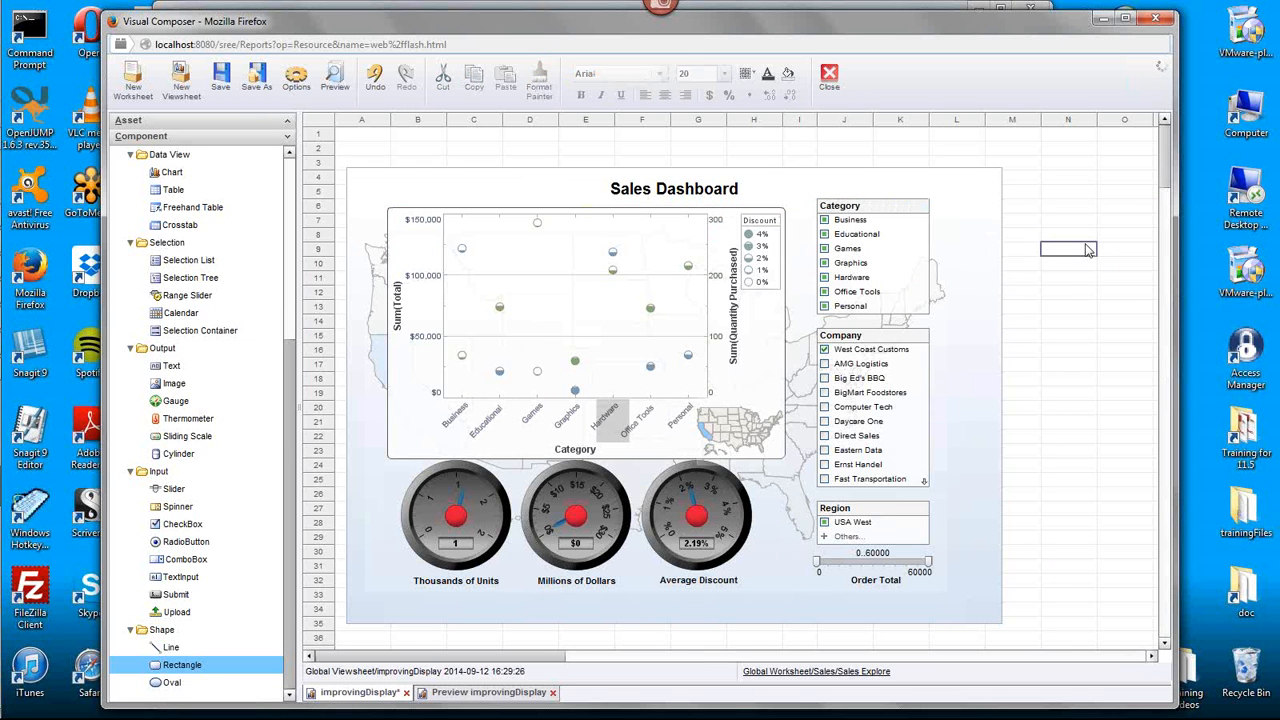
pyautogui.click(713, 199)
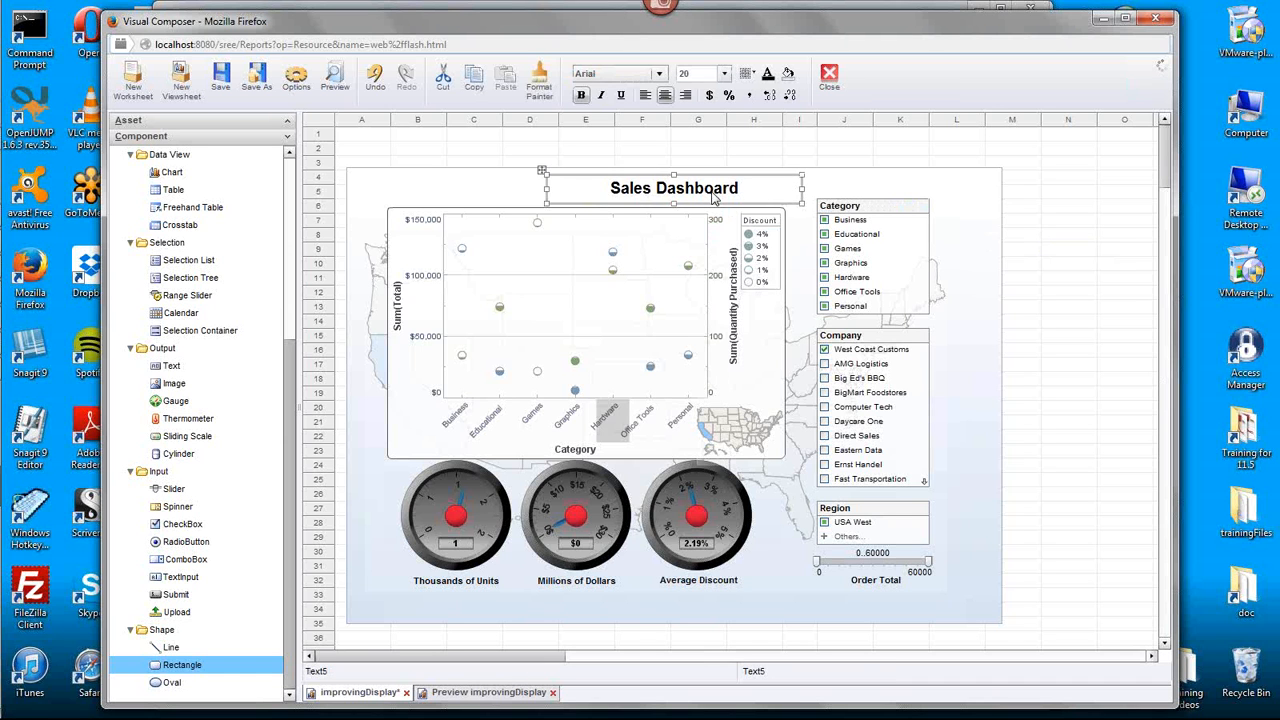
pyautogui.click(1078, 257)
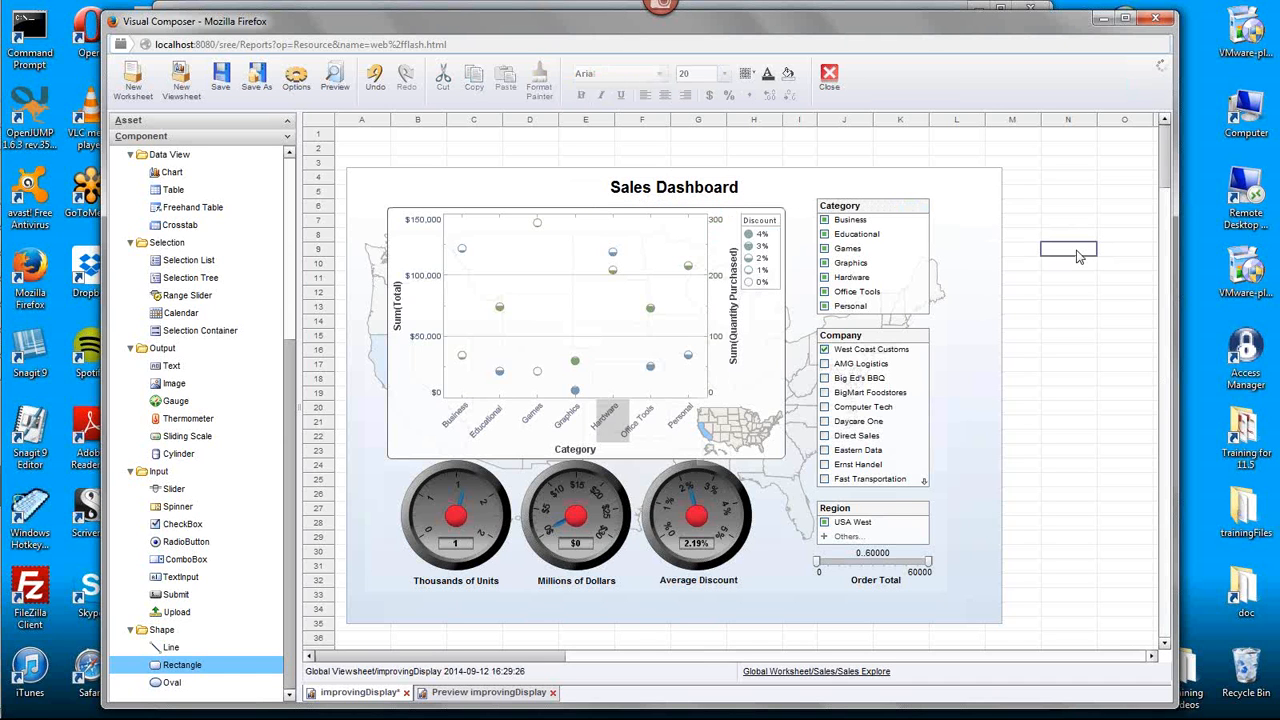
# - Shrink the background image by pulling its bottom, left and right edges in closer around the dashboard components
pyautogui.moveTo(763, 357)
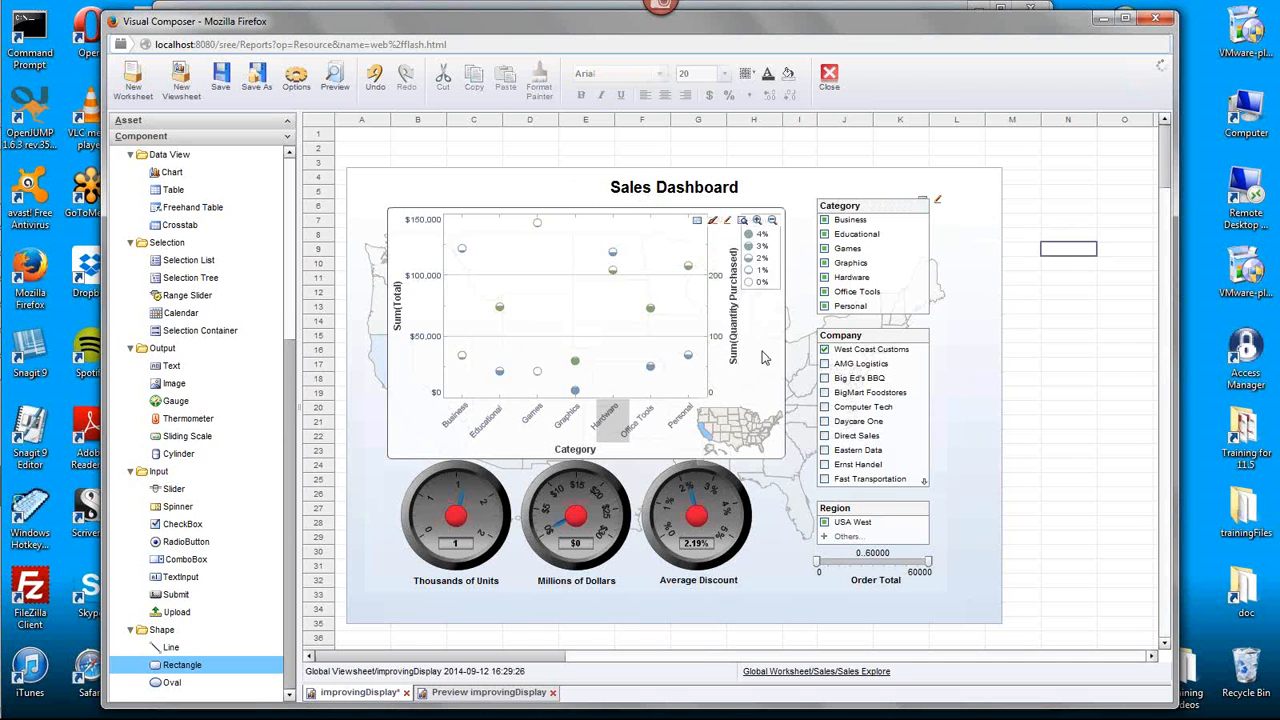
pyautogui.click(670, 608)
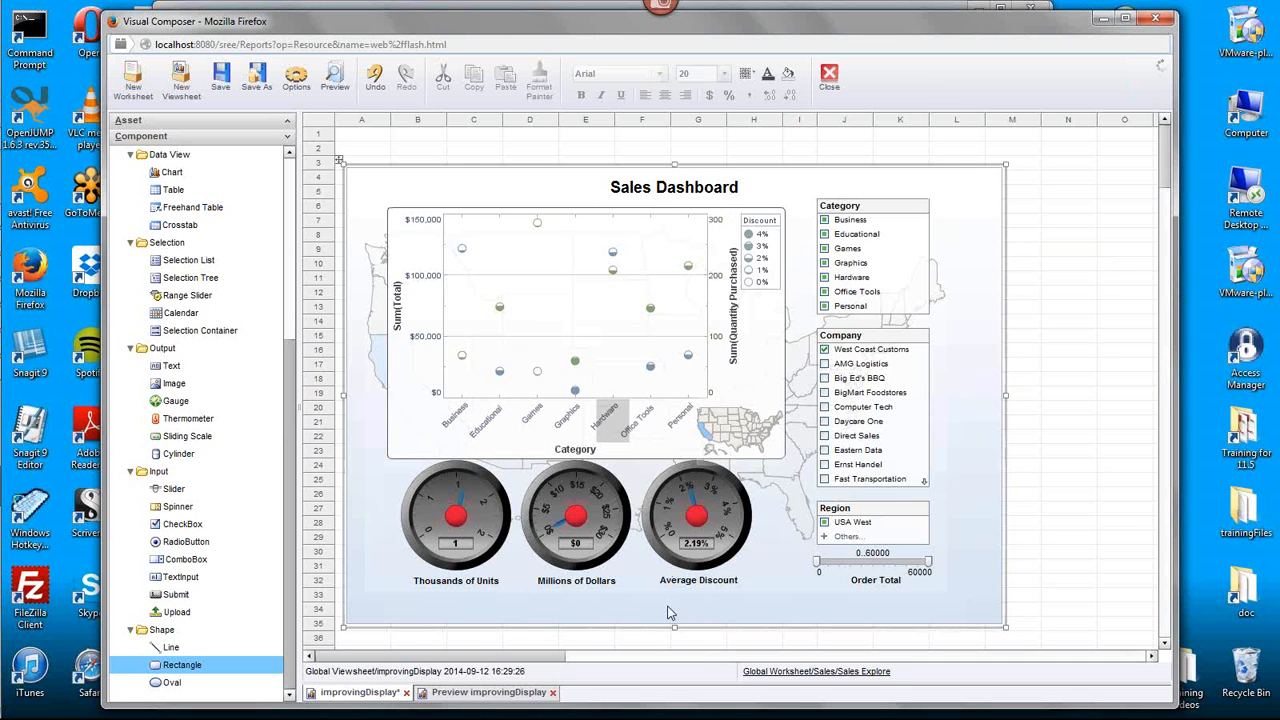
pyautogui.click(640, 585)
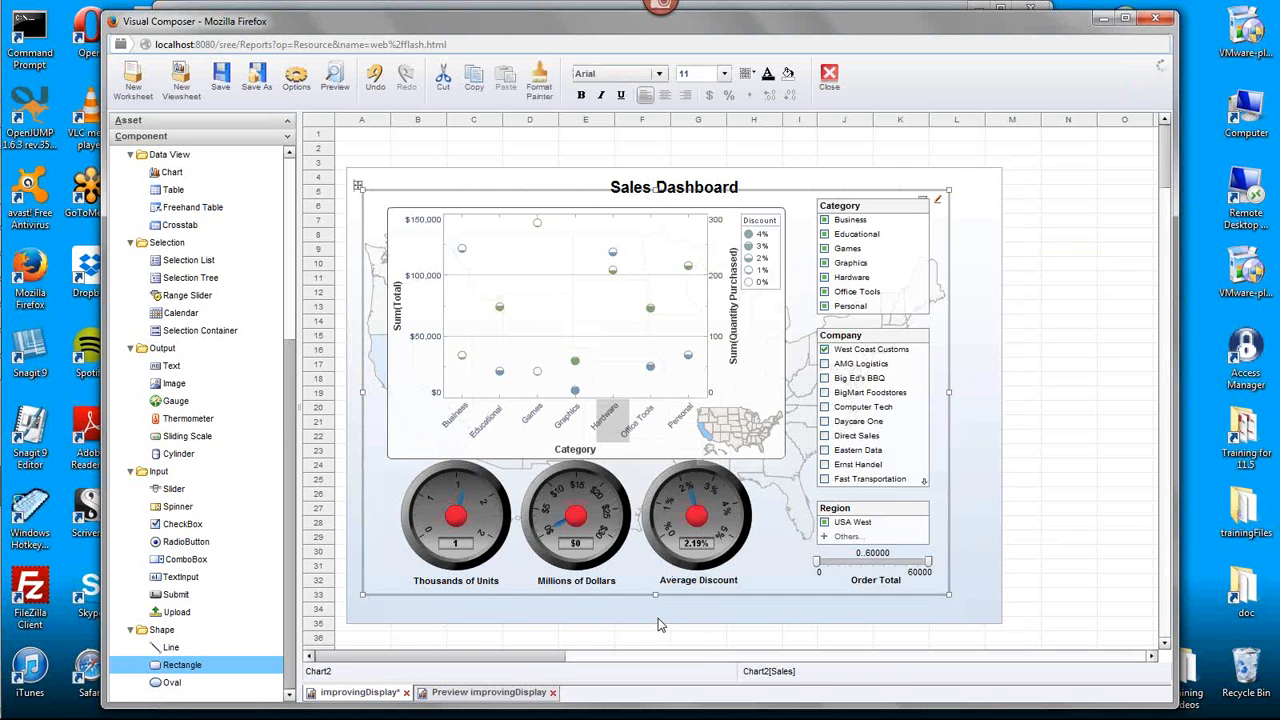
pyautogui.click(660, 619)
pyautogui.moveTo(675, 627); pyautogui.dragTo(700, 597)
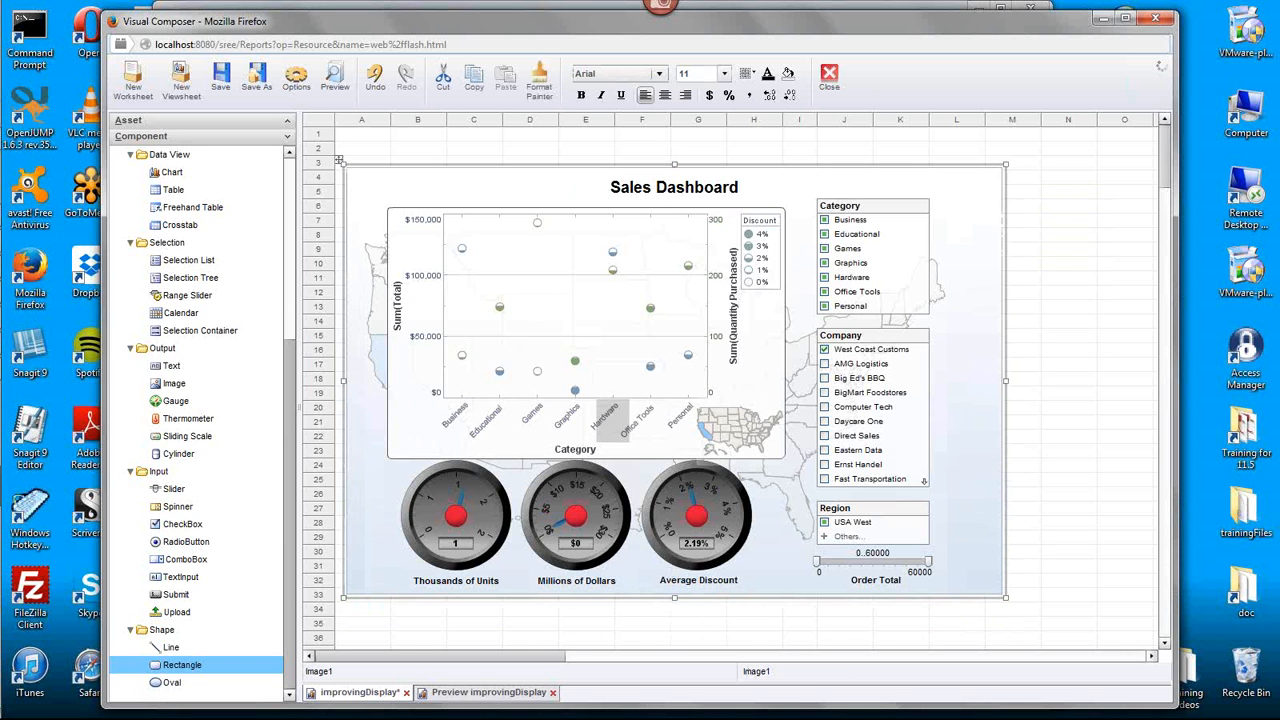
pyautogui.moveTo(343, 380); pyautogui.dragTo(351, 389)
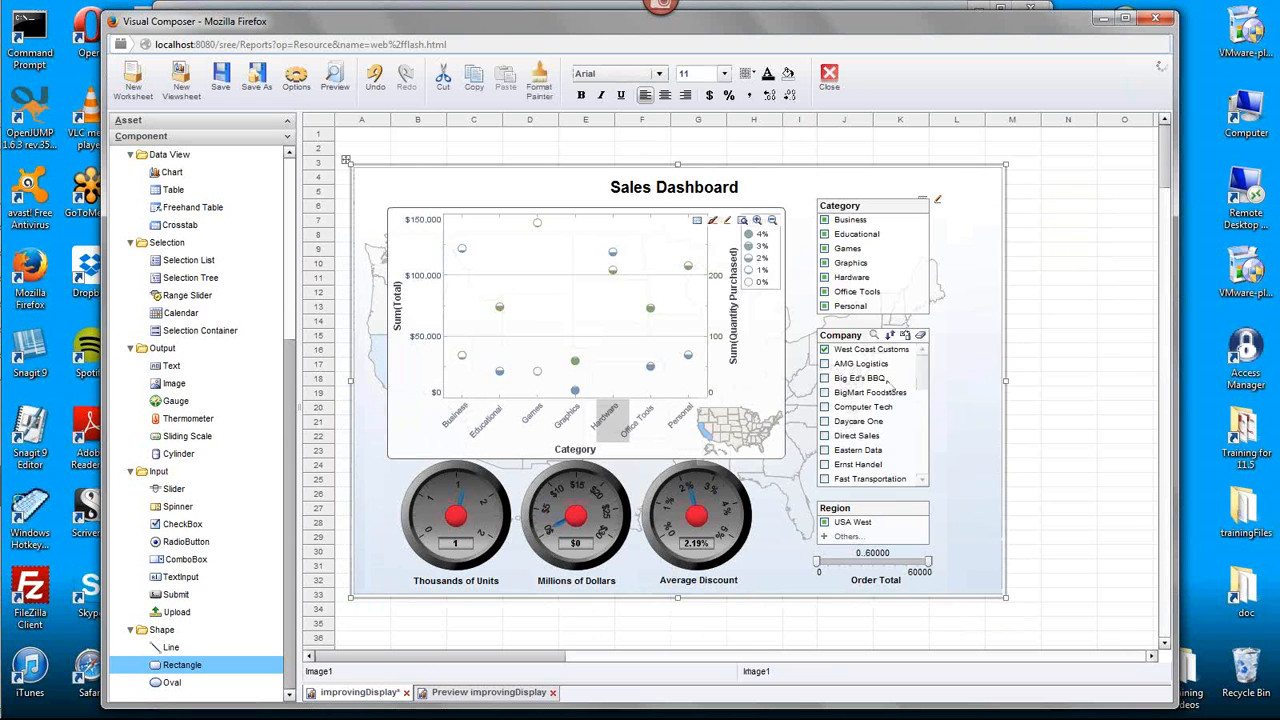
pyautogui.moveTo(1006, 381); pyautogui.dragTo(963, 385)
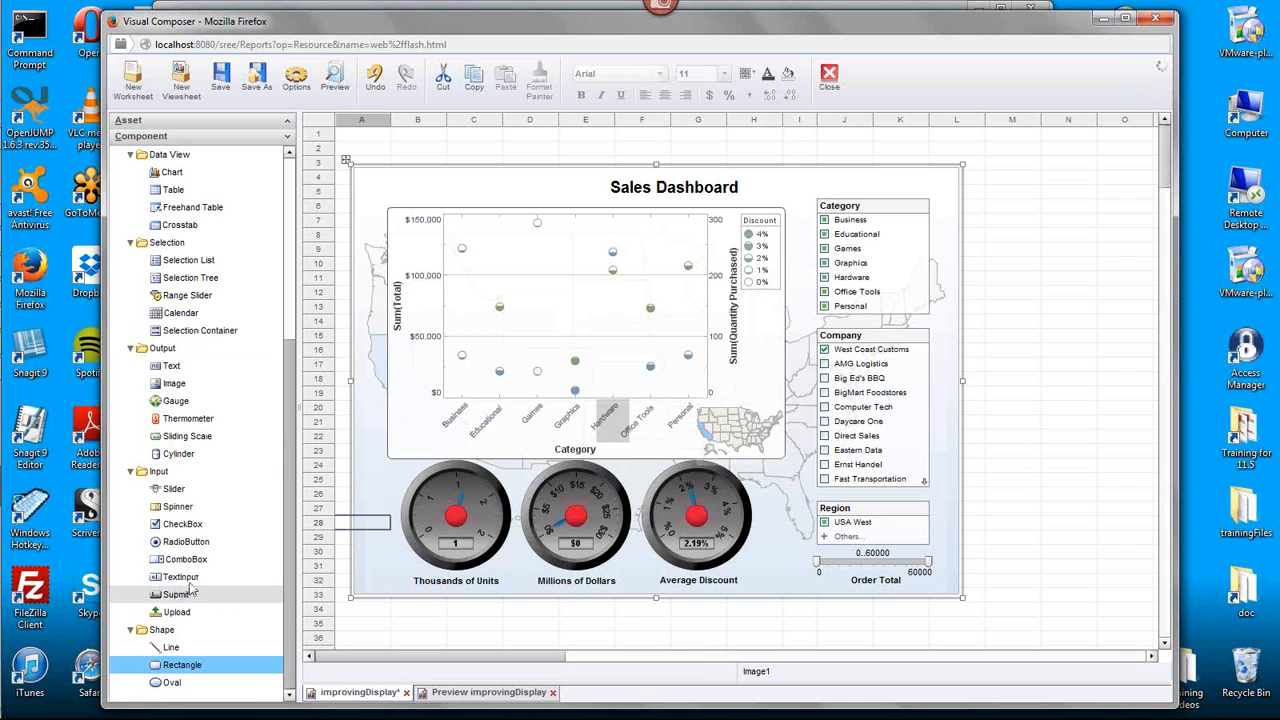
# - Add a second text component containing "text" in the empty column N cell at row 16
pyautogui.click(1059, 358)
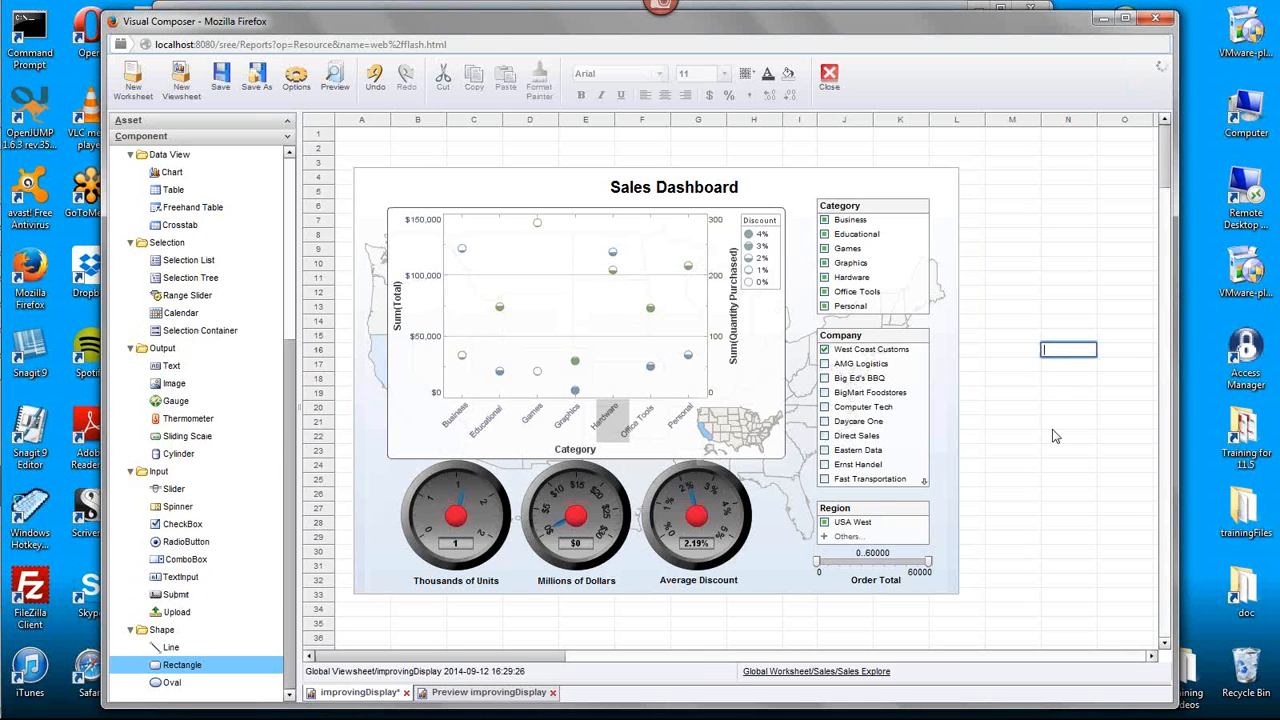
pyautogui.write('text')
pyautogui.press('Return')
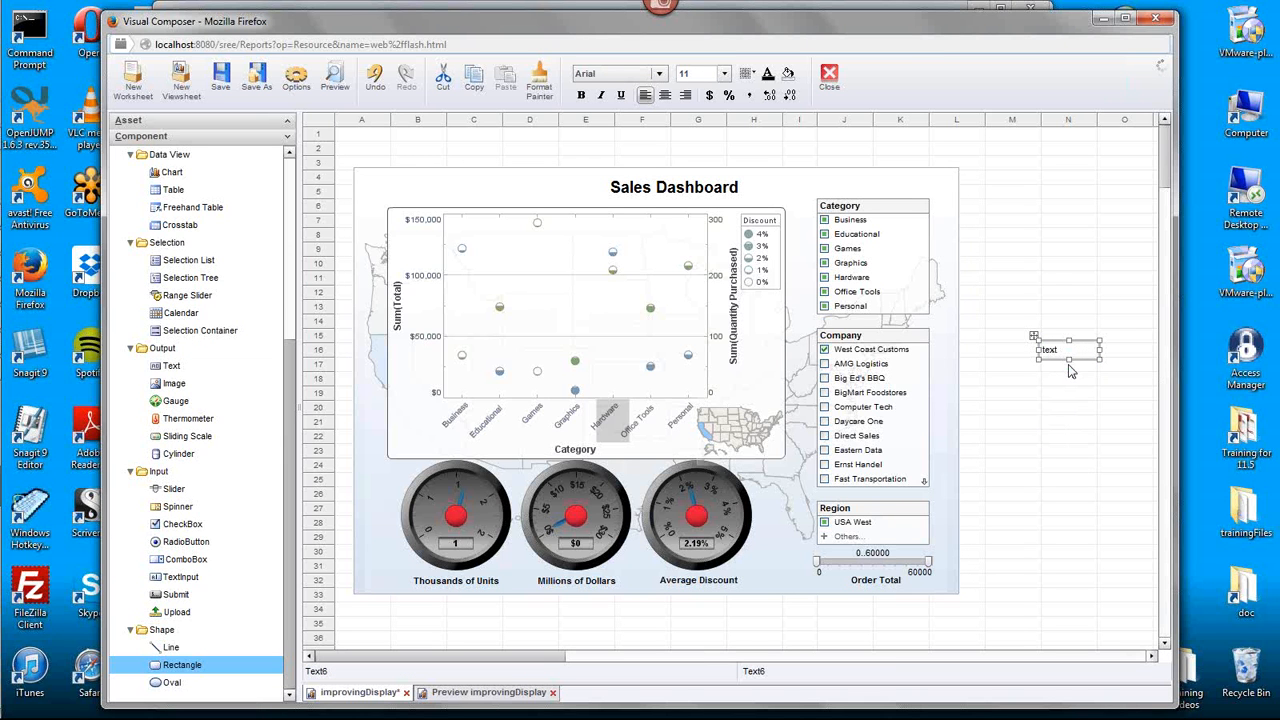
# - Set the new text component's text source to Expression in its properties and open the Formula Editor
pyautogui.rightClick(1055, 358)
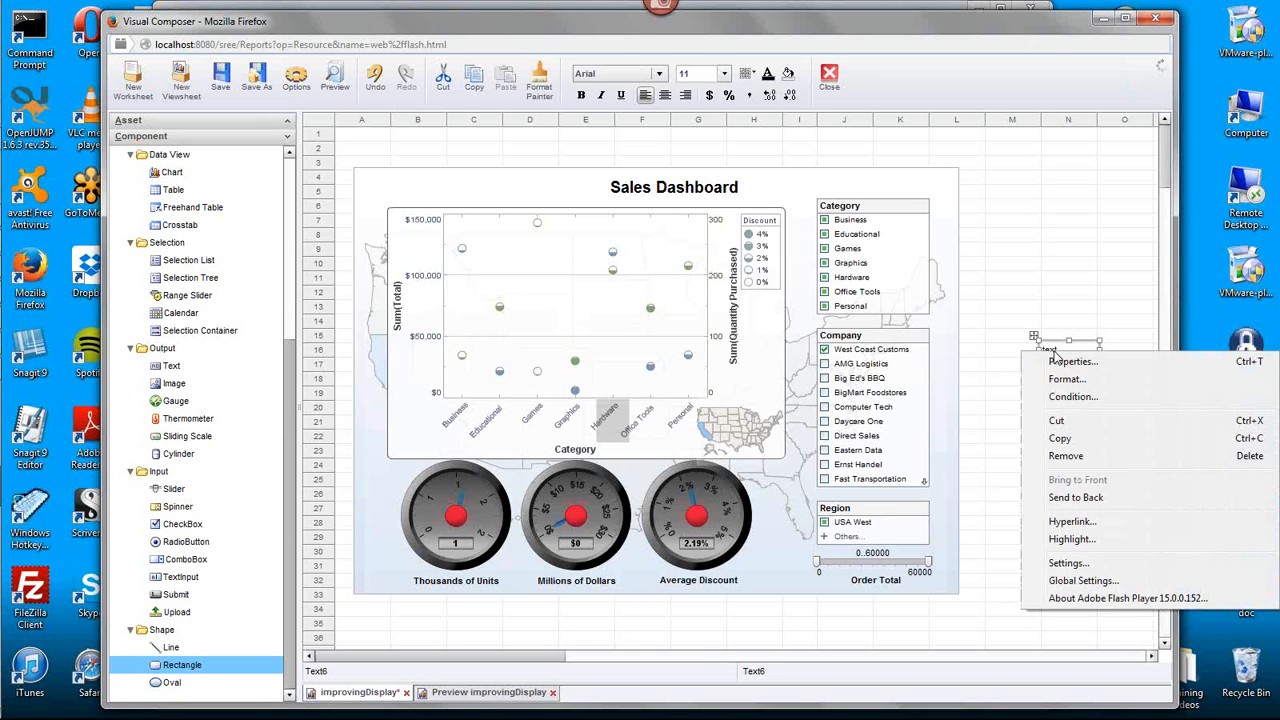
pyautogui.click(1094, 367)
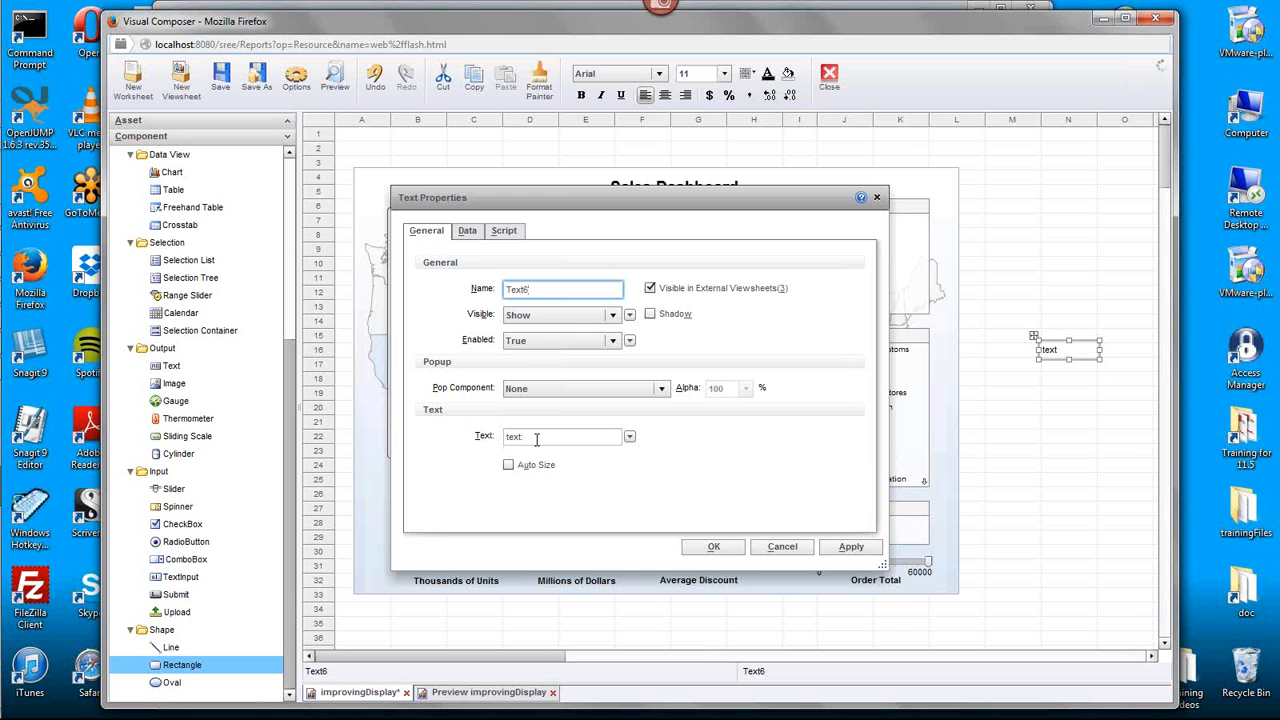
pyautogui.click(630, 437)
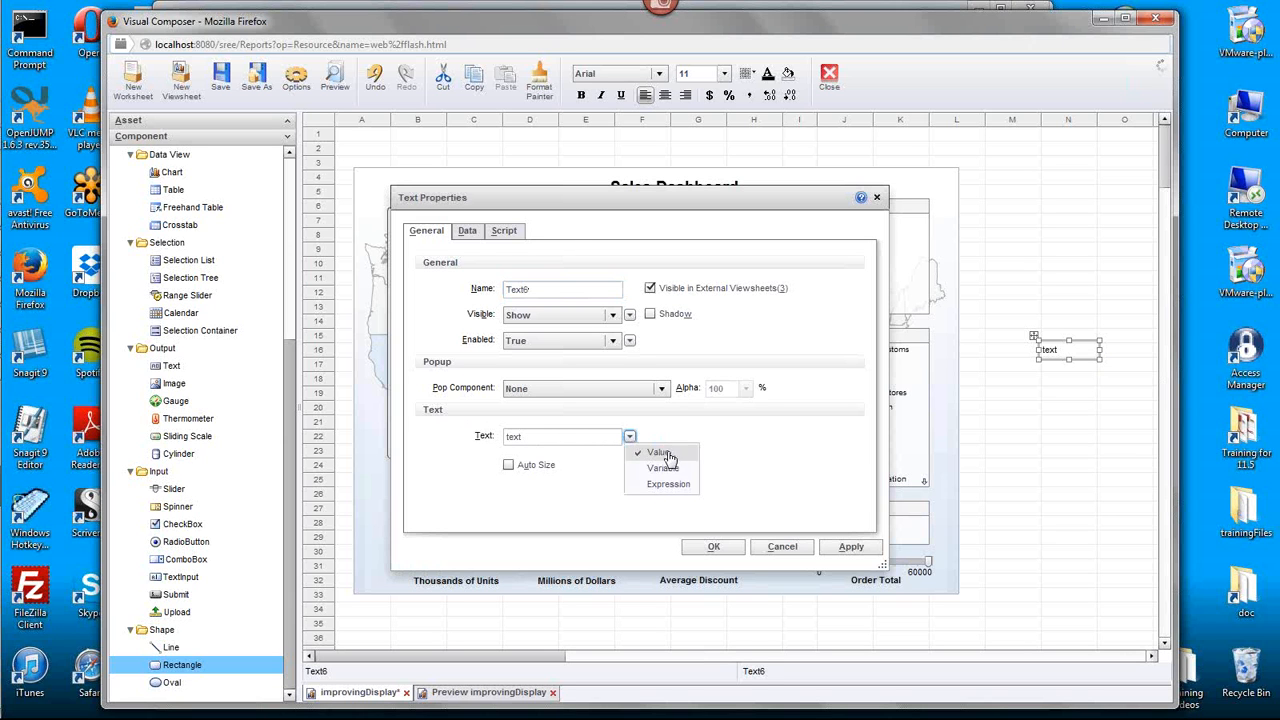
pyautogui.click(676, 484)
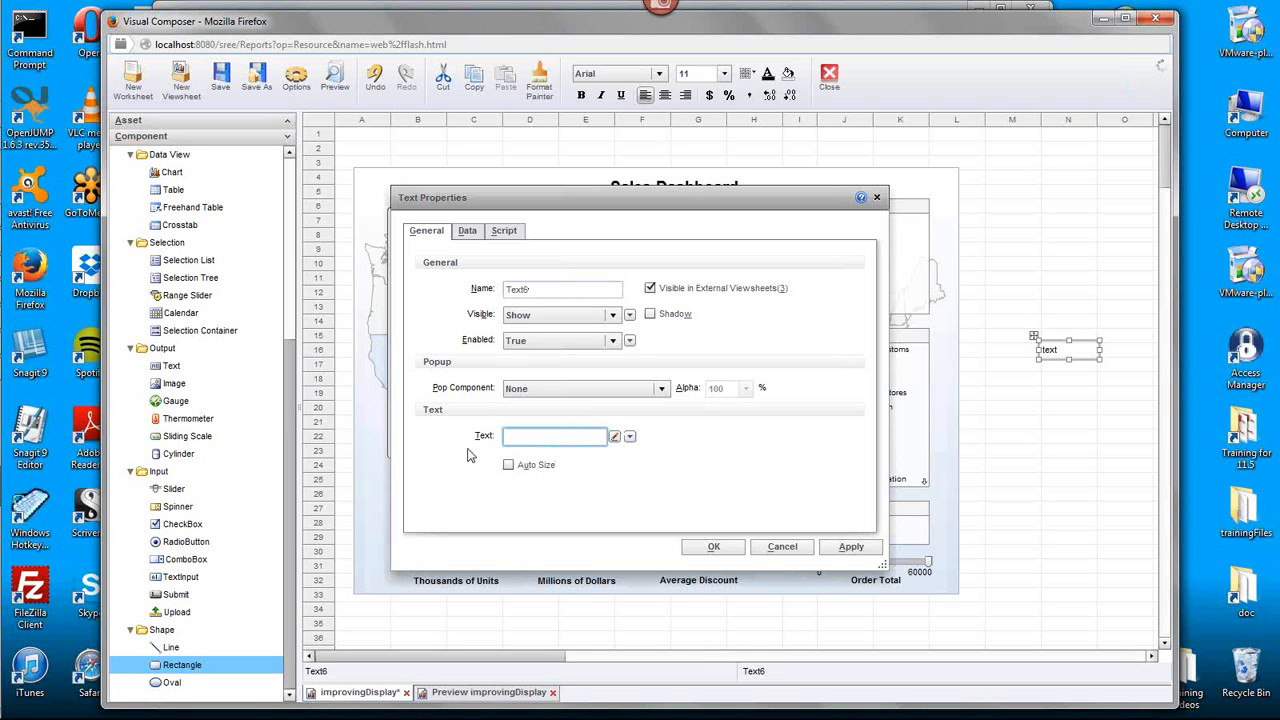
pyautogui.click(615, 438)
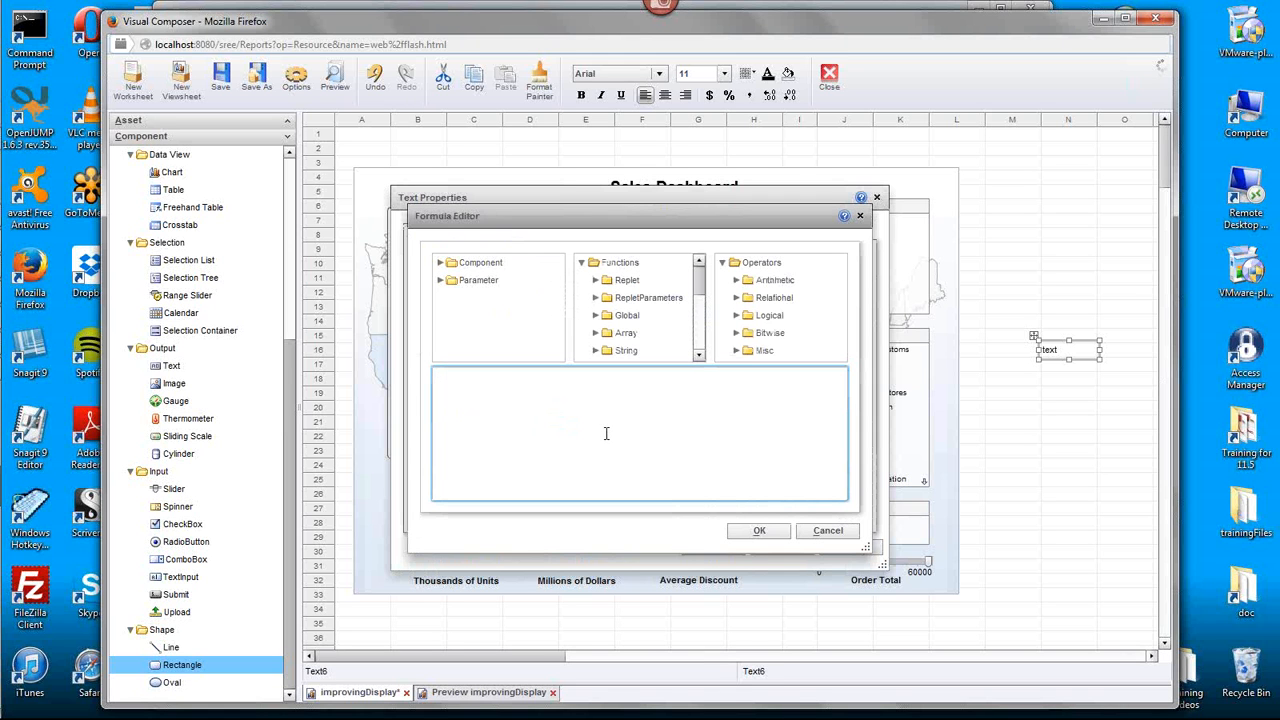
pyautogui.write('Ca')
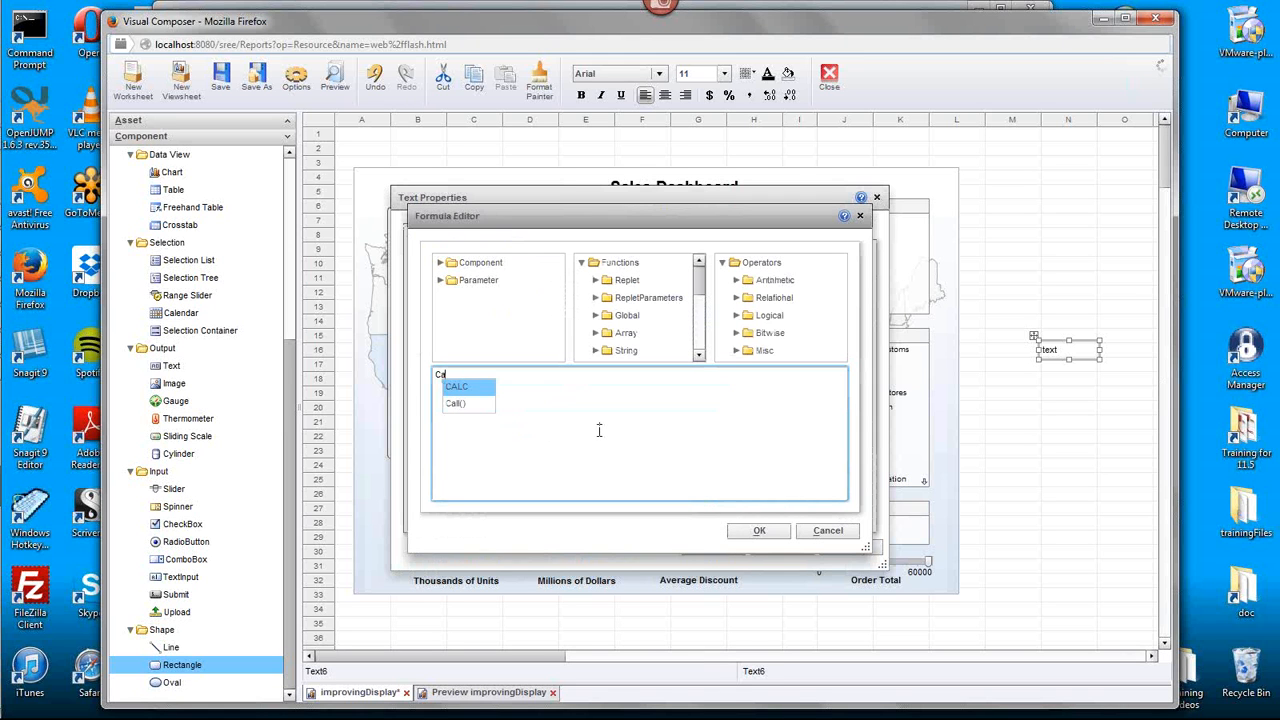
pyautogui.press('Return')
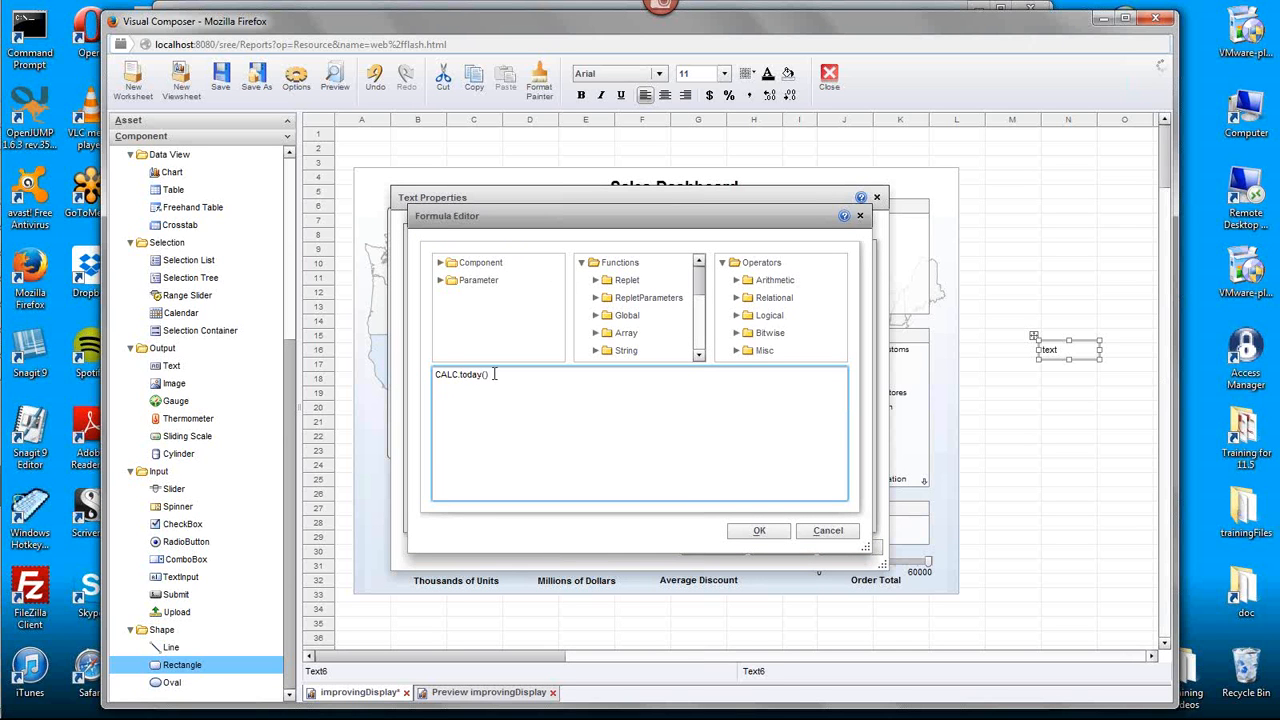
pyautogui.moveTo(499, 374); pyautogui.dragTo(421, 374)
pyautogui.press('Delete')
# - Insert the today() function from Calc(Date/Time) as the text component's formula and accept the formula and properties
pyautogui.click(702, 289)
pyautogui.scroll(-4, 702, 300)
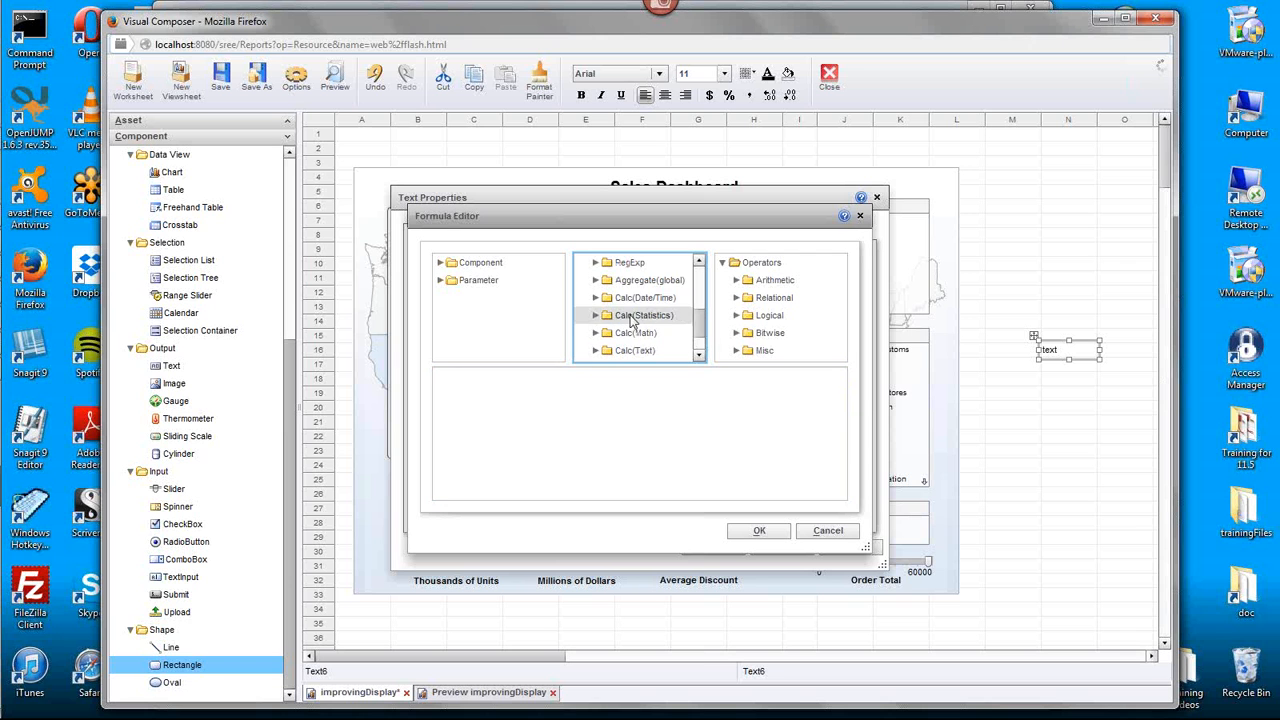
pyautogui.click(596, 297)
pyautogui.scroll(-5, 703, 323)
pyautogui.scroll(-8, 703, 318)
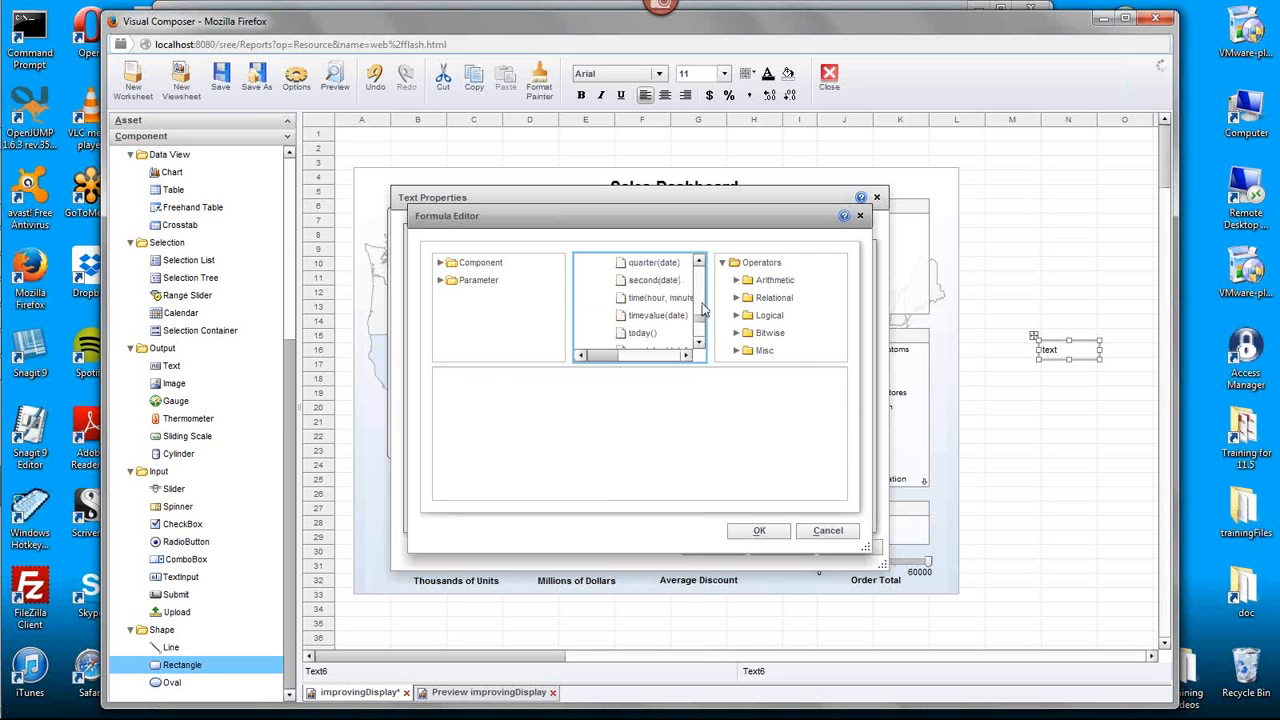
pyautogui.doubleClick(642, 332)
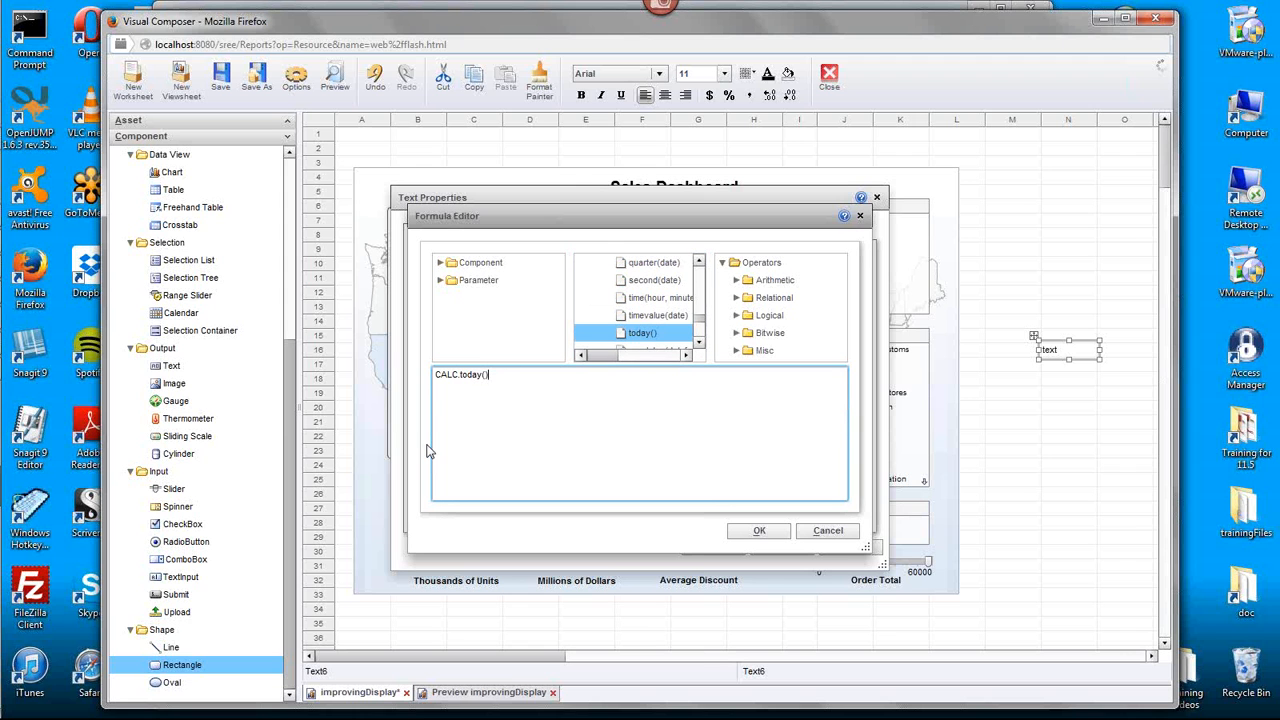
pyautogui.click(759, 531)
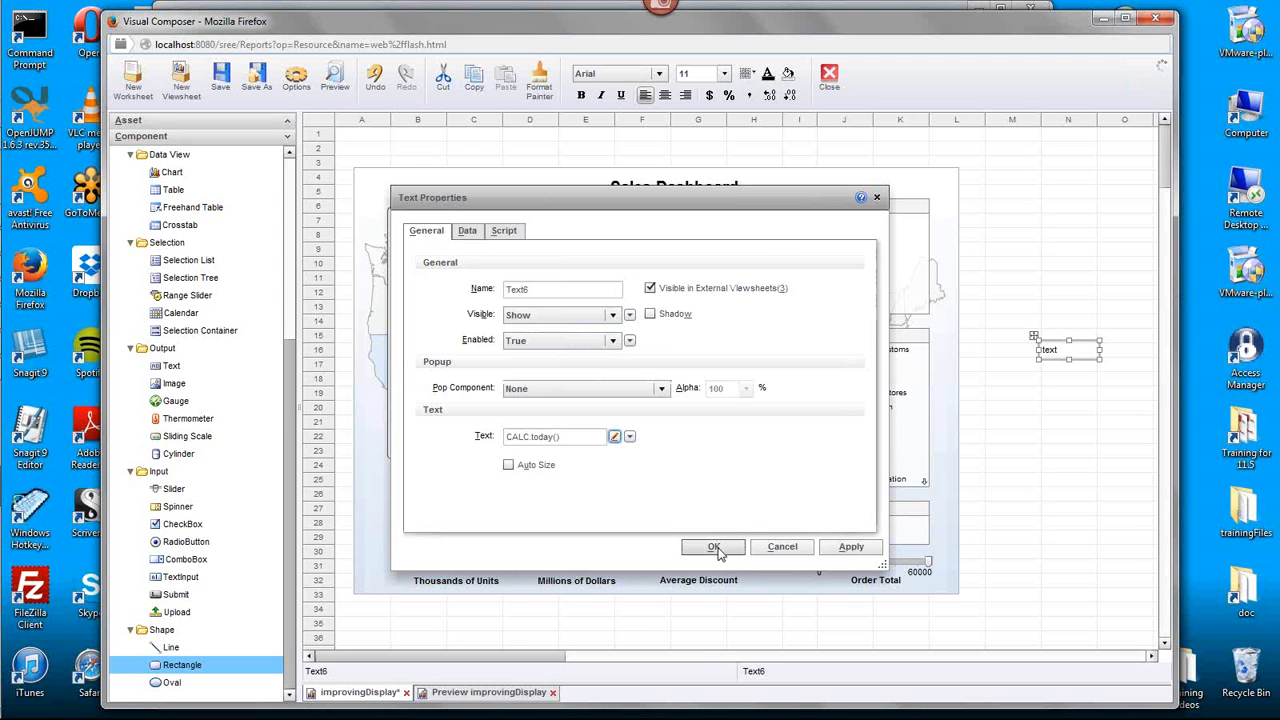
pyautogui.click(716, 549)
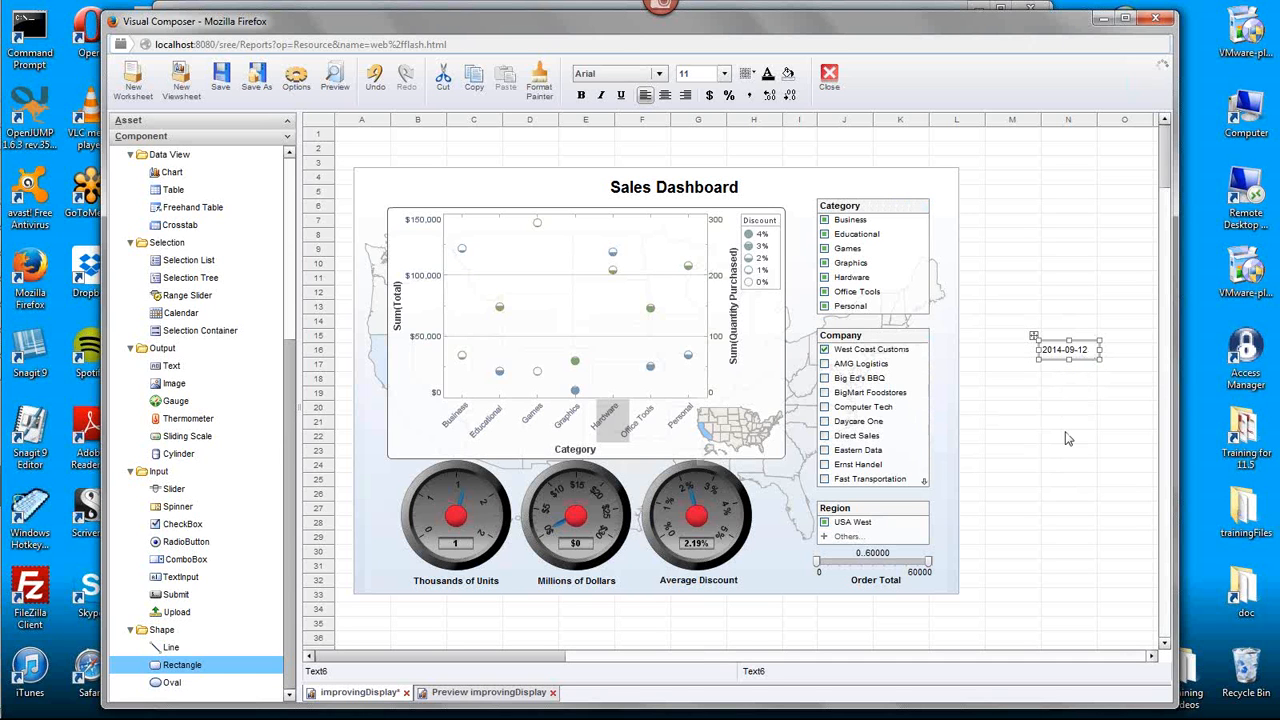
# - Format the today() text component as a Date using the custom pattern MMM d, yyyy
pyautogui.rightClick(1056, 350)
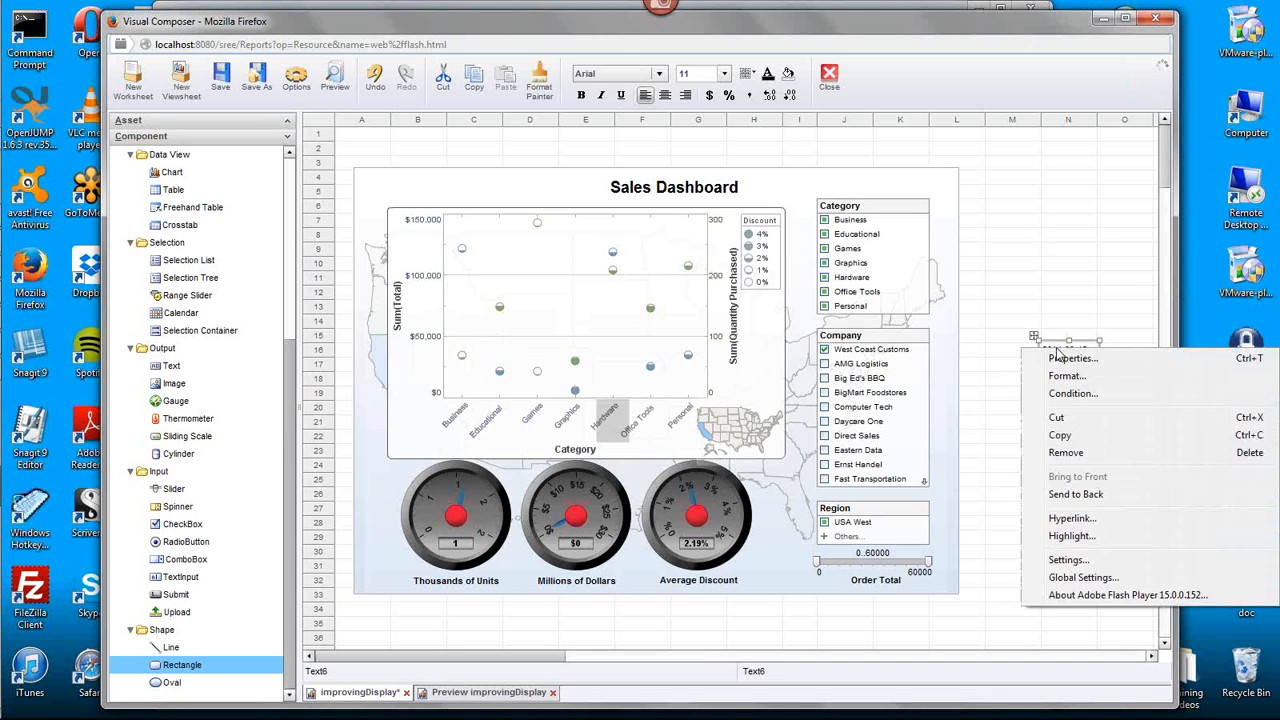
pyautogui.click(1107, 377)
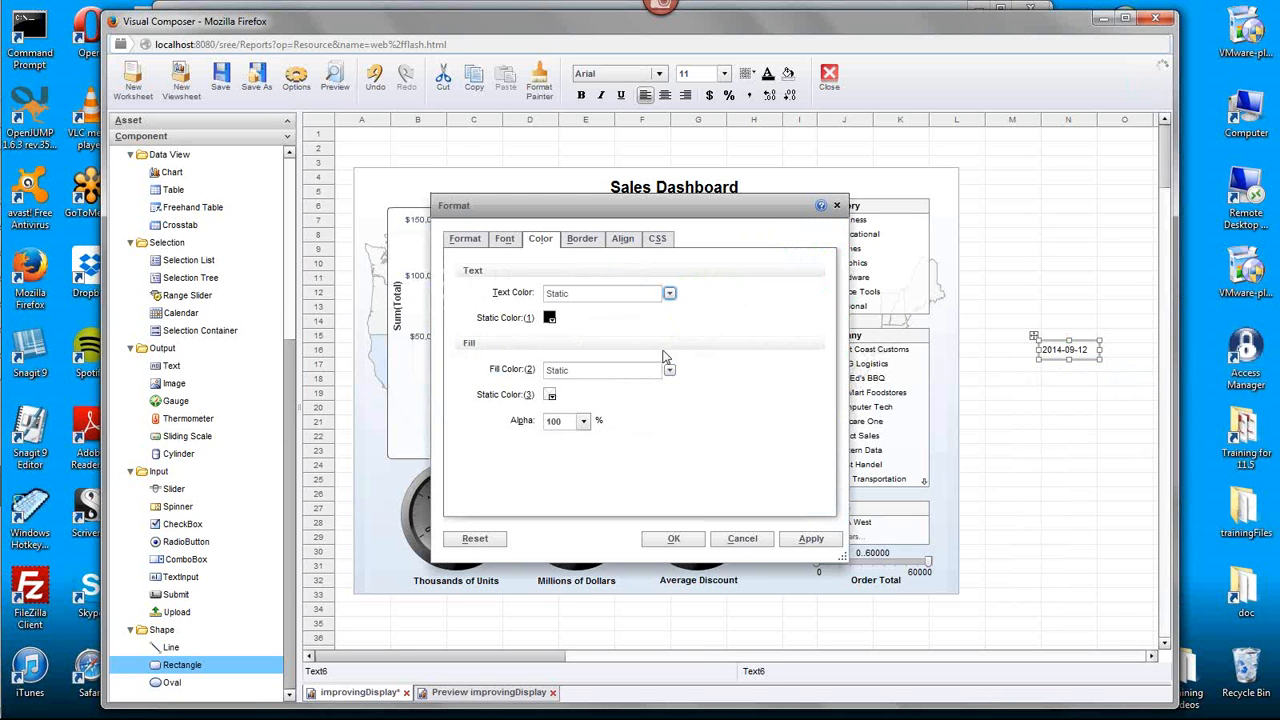
pyautogui.click(466, 239)
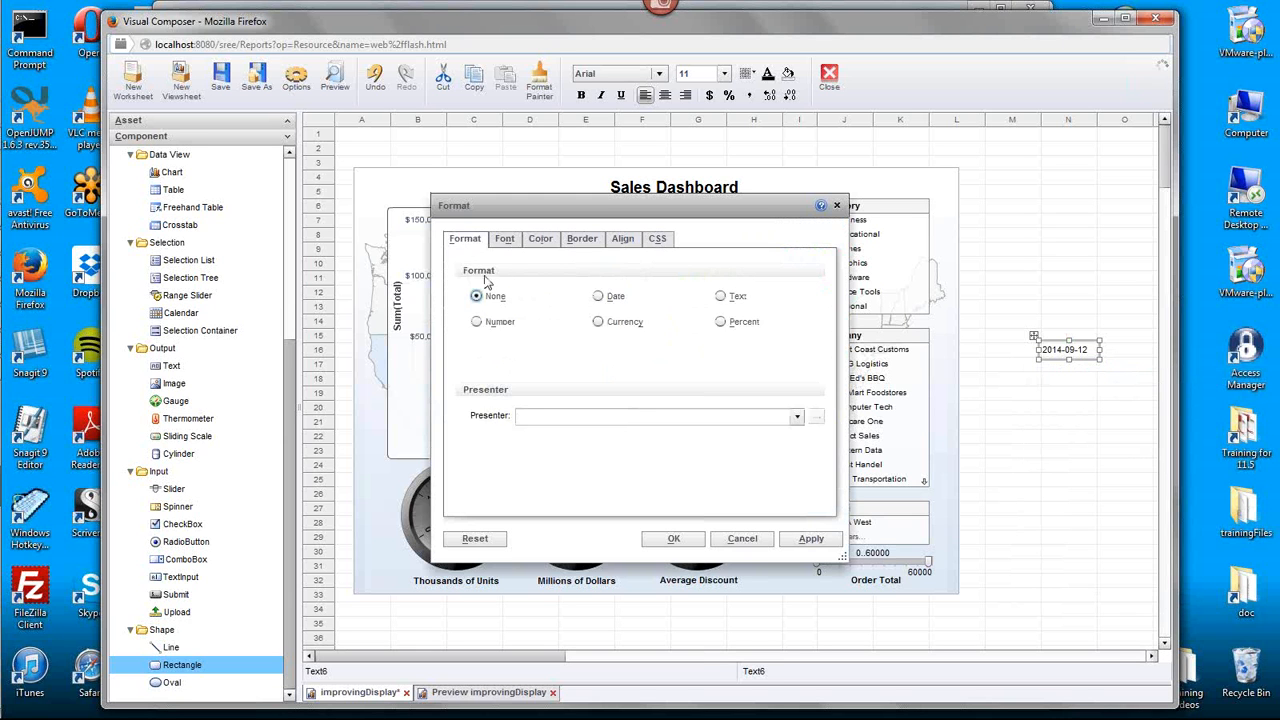
pyautogui.click(598, 297)
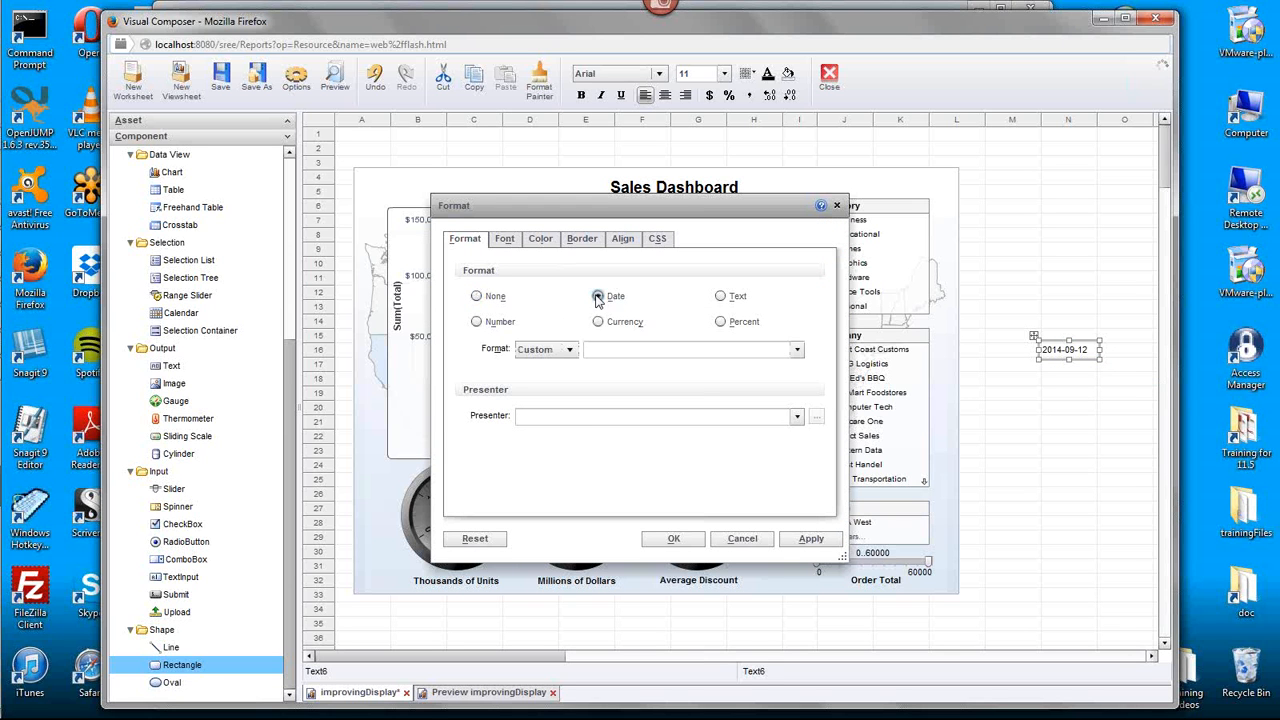
pyautogui.click(797, 349)
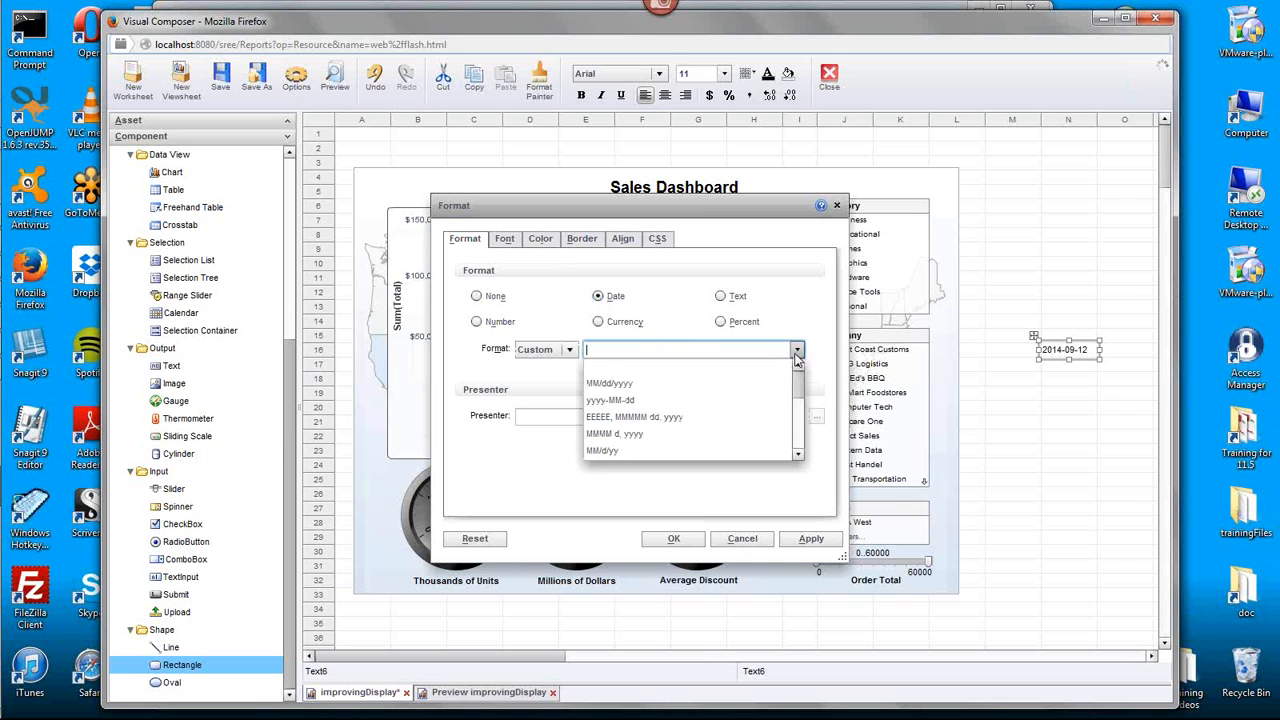
pyautogui.click(651, 434)
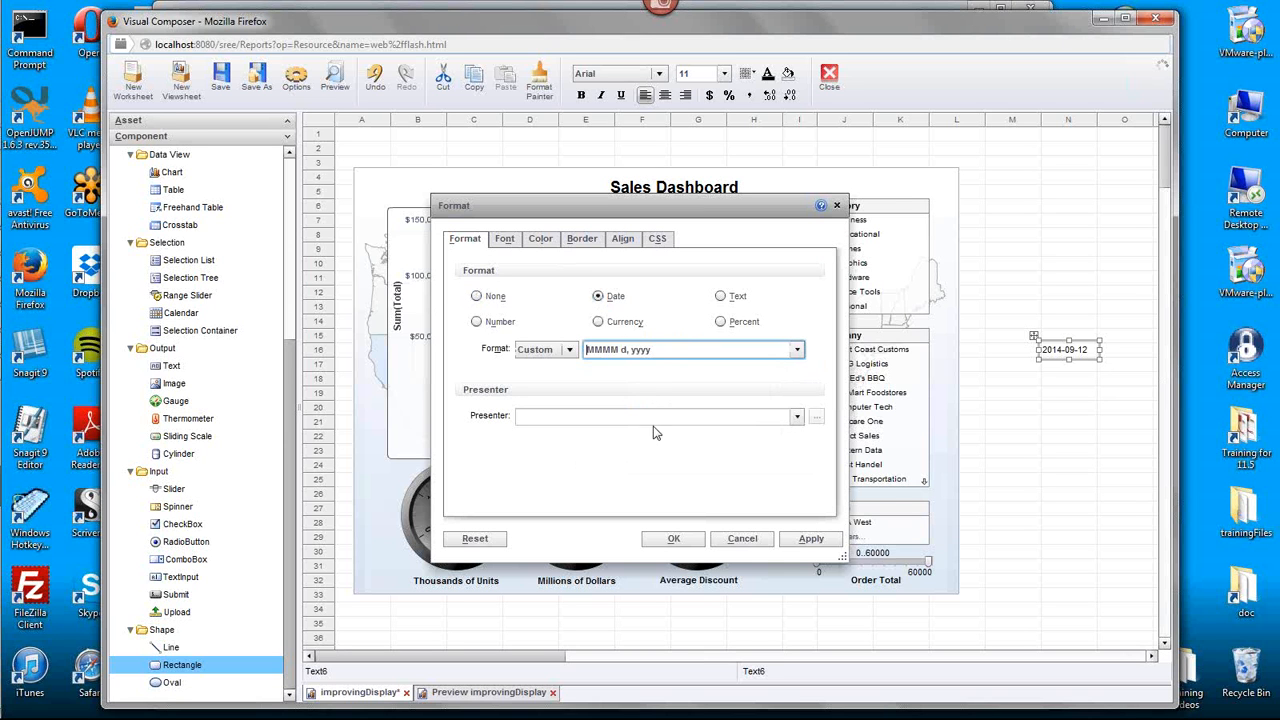
pyautogui.click(617, 349)
pyautogui.press('BackSpace')
pyautogui.click(674, 538)
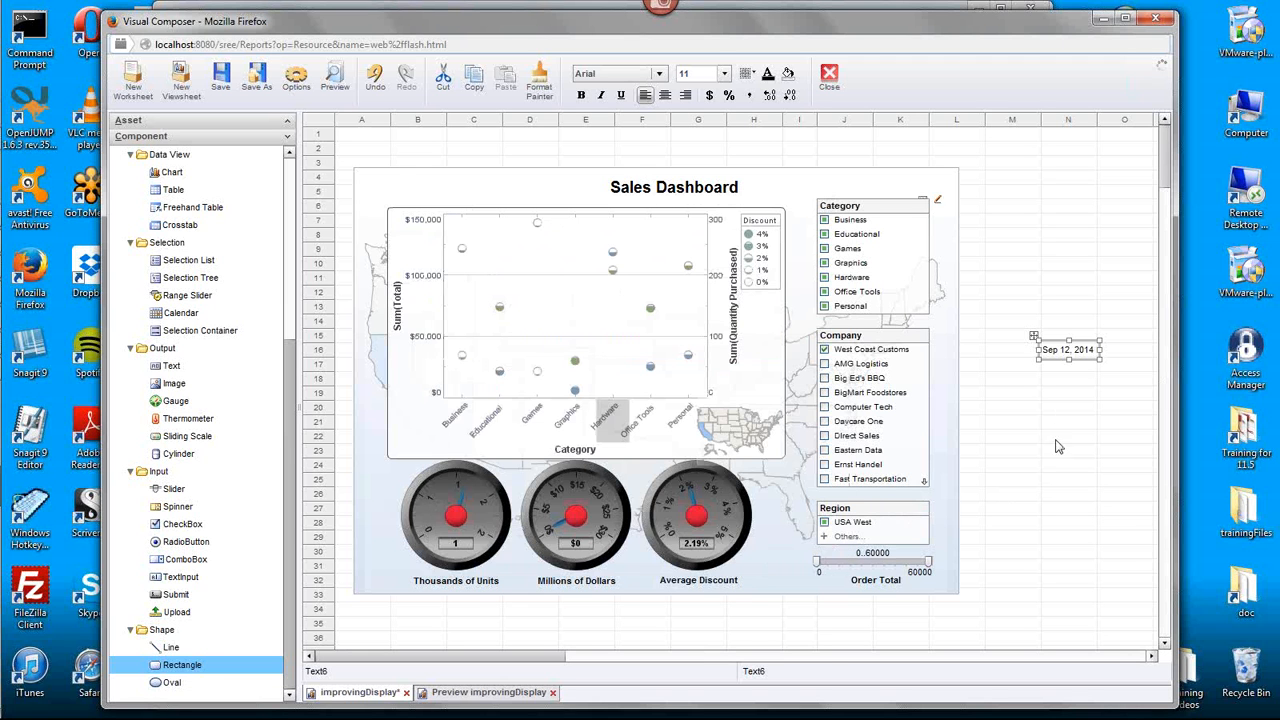
# - Move the date text component into the upper-left corner of the dashboard background, choosing to move the component there
pyautogui.moveTo(1077, 350); pyautogui.dragTo(399, 168)
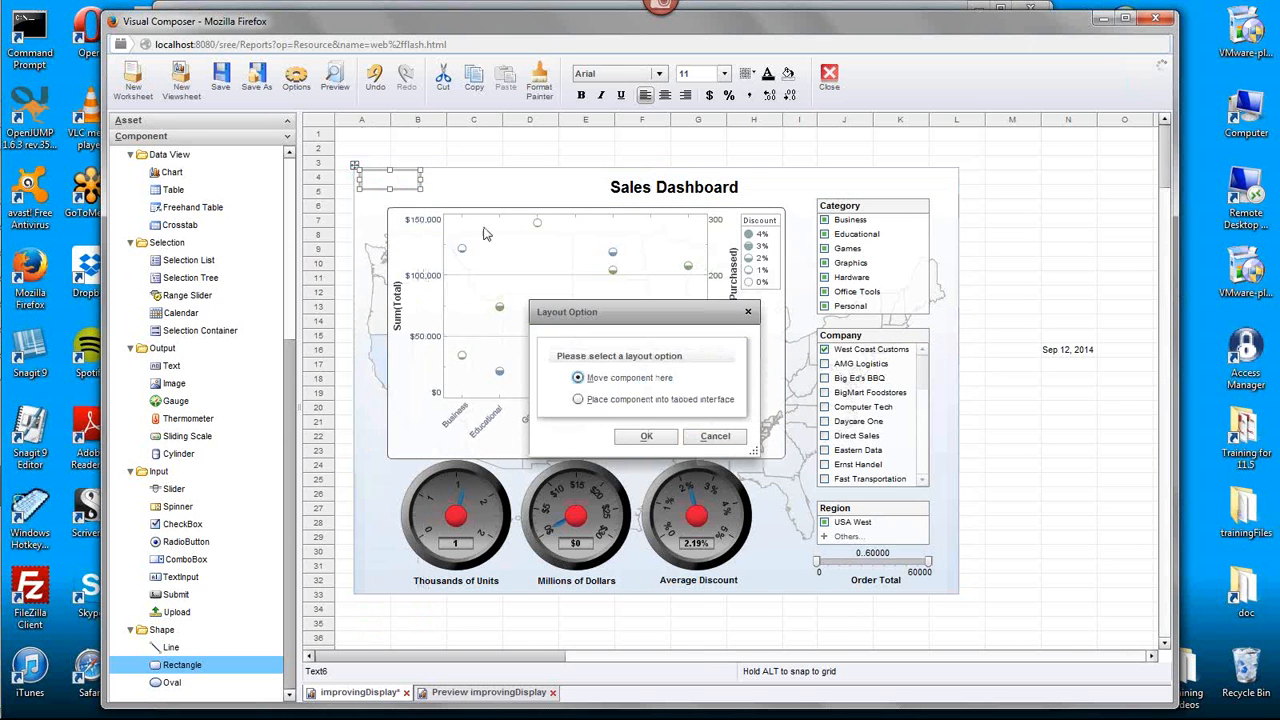
pyautogui.click(648, 436)
pyautogui.click(1034, 382)
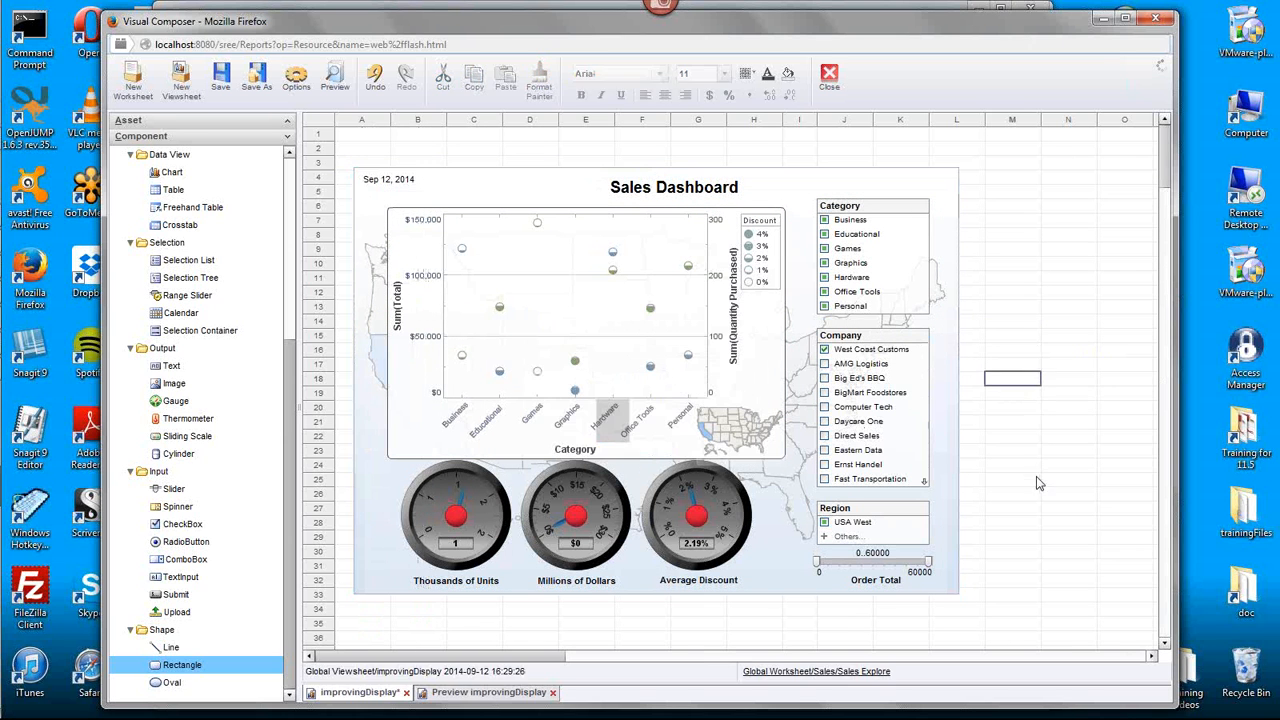
# - Nudge the date text down until it lines up with the Sales Dashboard title, and deselect it
pyautogui.click(388, 181)
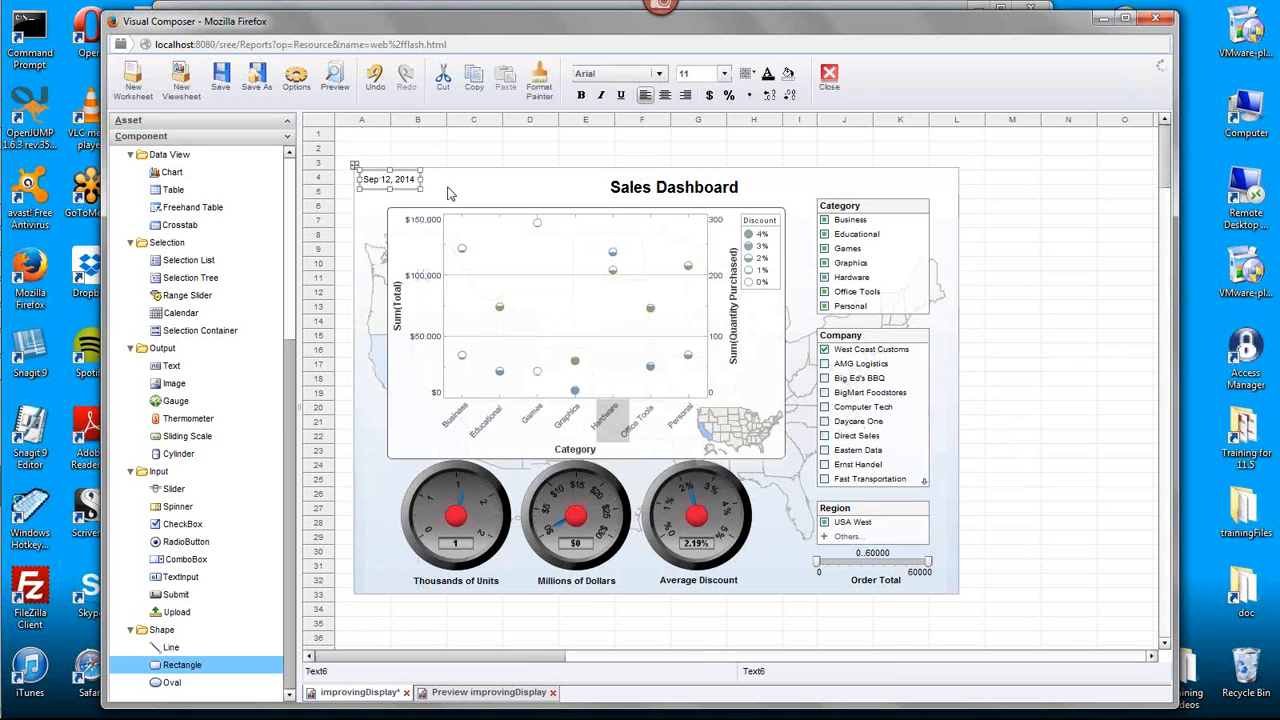
pyautogui.press('Down')
pyautogui.press('Down')
pyautogui.press('Down')
pyautogui.press('Down')
pyautogui.press('Down')
pyautogui.press('Down')
pyautogui.press('Down')
pyautogui.press('Down')
pyautogui.press('Down')
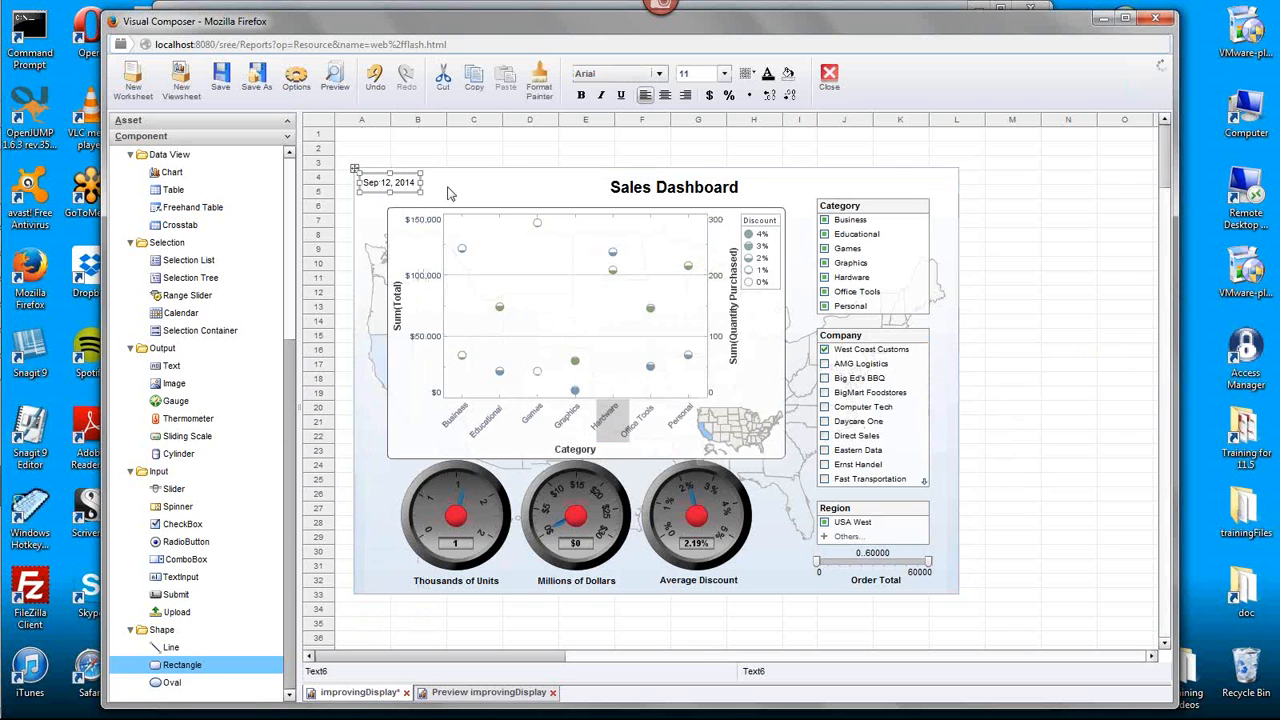
pyautogui.press('Down')
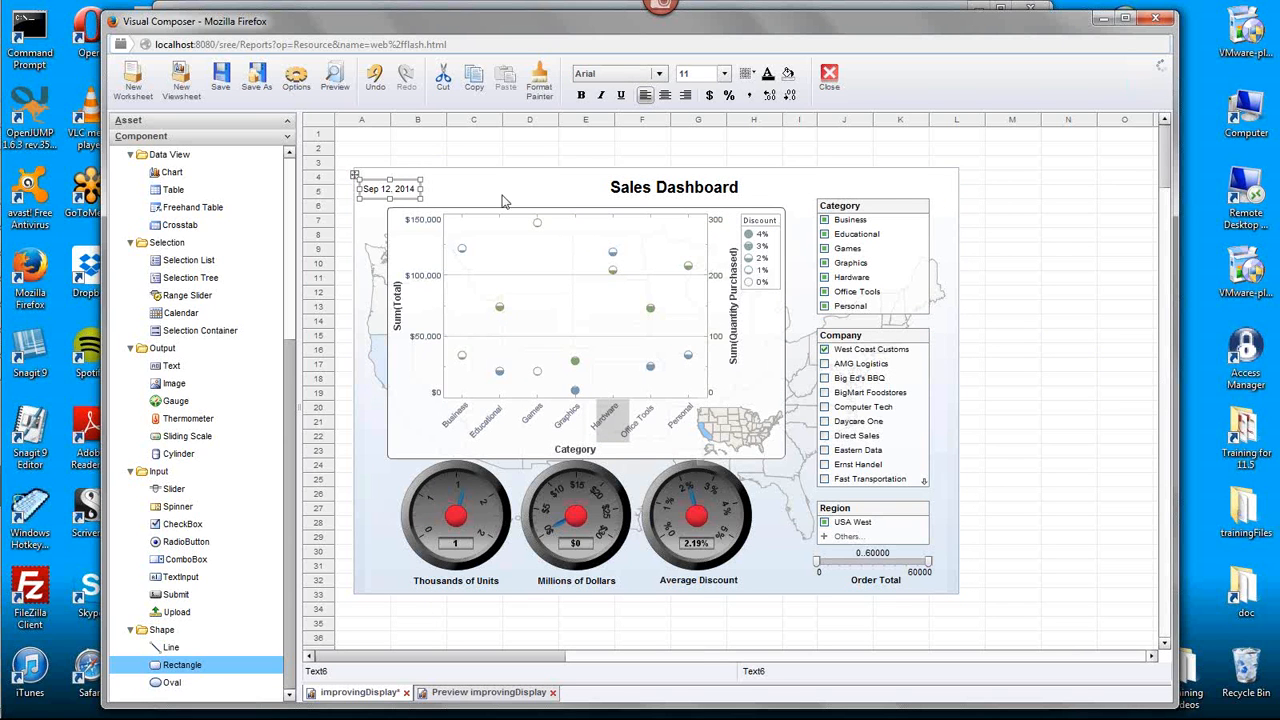
pyautogui.click(1068, 250)
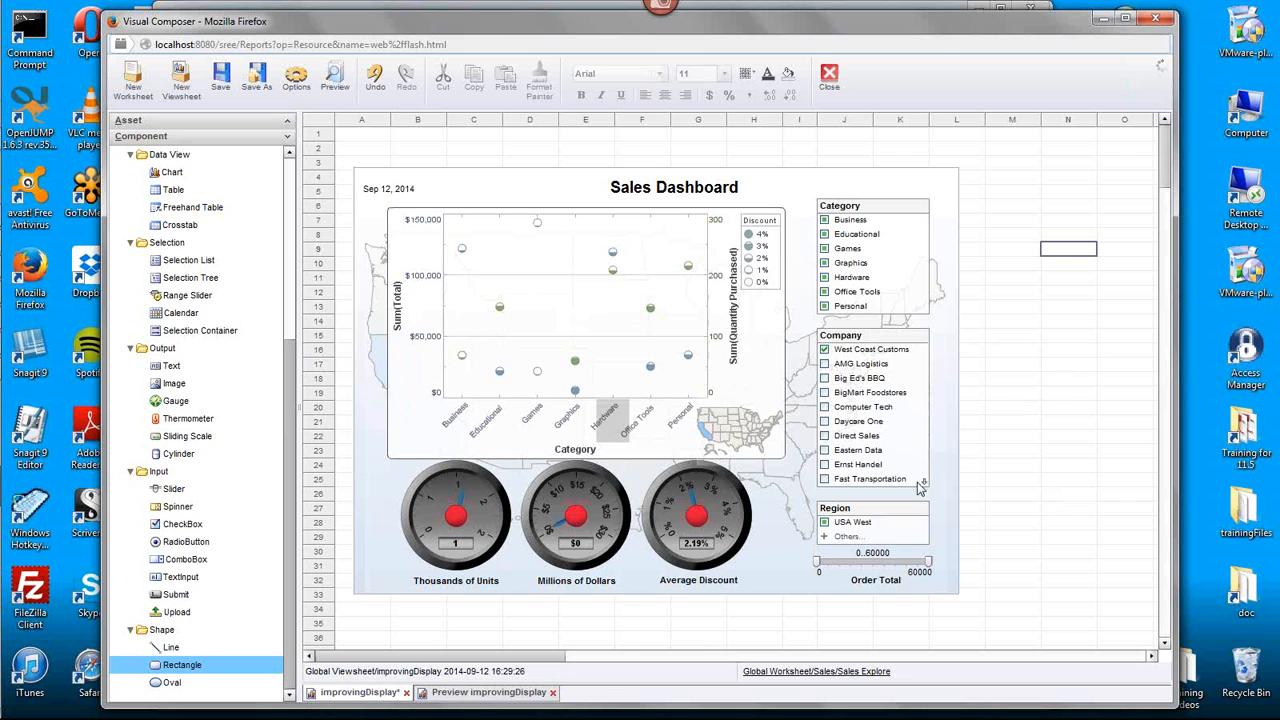
# - Save the improvingDisplay viewsheet and check the dashboard in a fresh preview, closing the previews when done
pyautogui.click(220, 88)
pyautogui.click(549, 693)
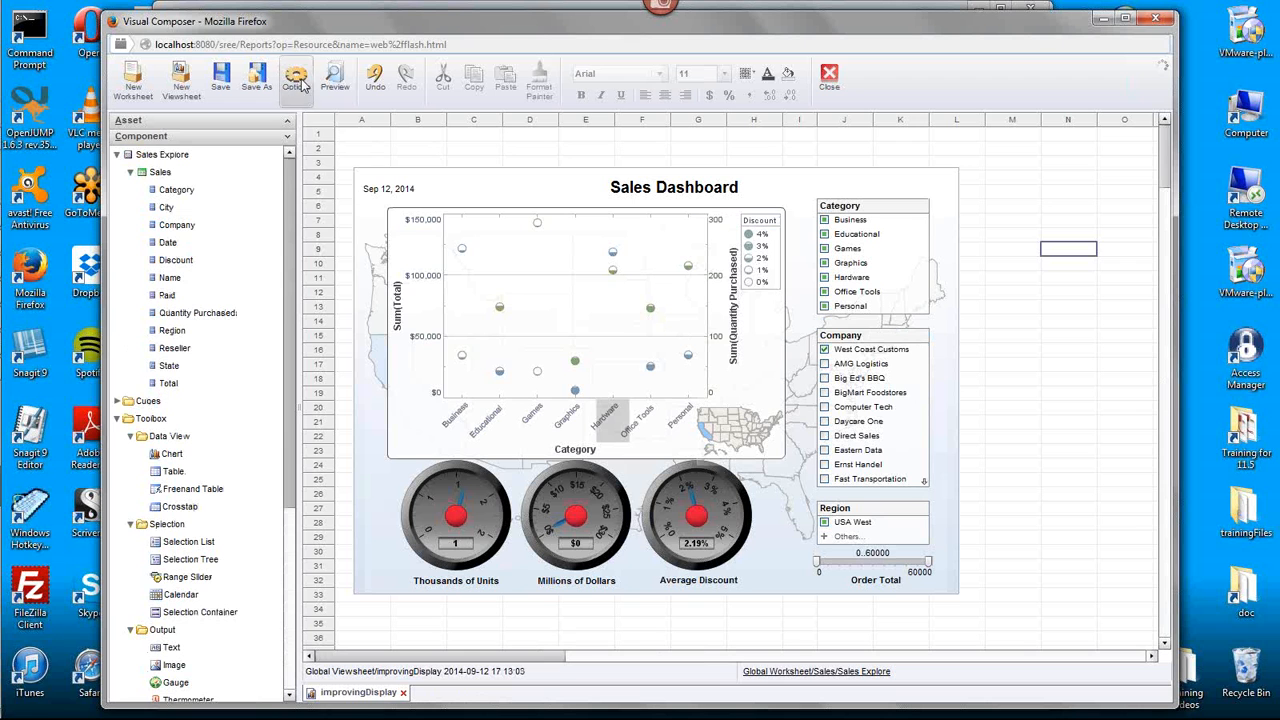
pyautogui.click(335, 80)
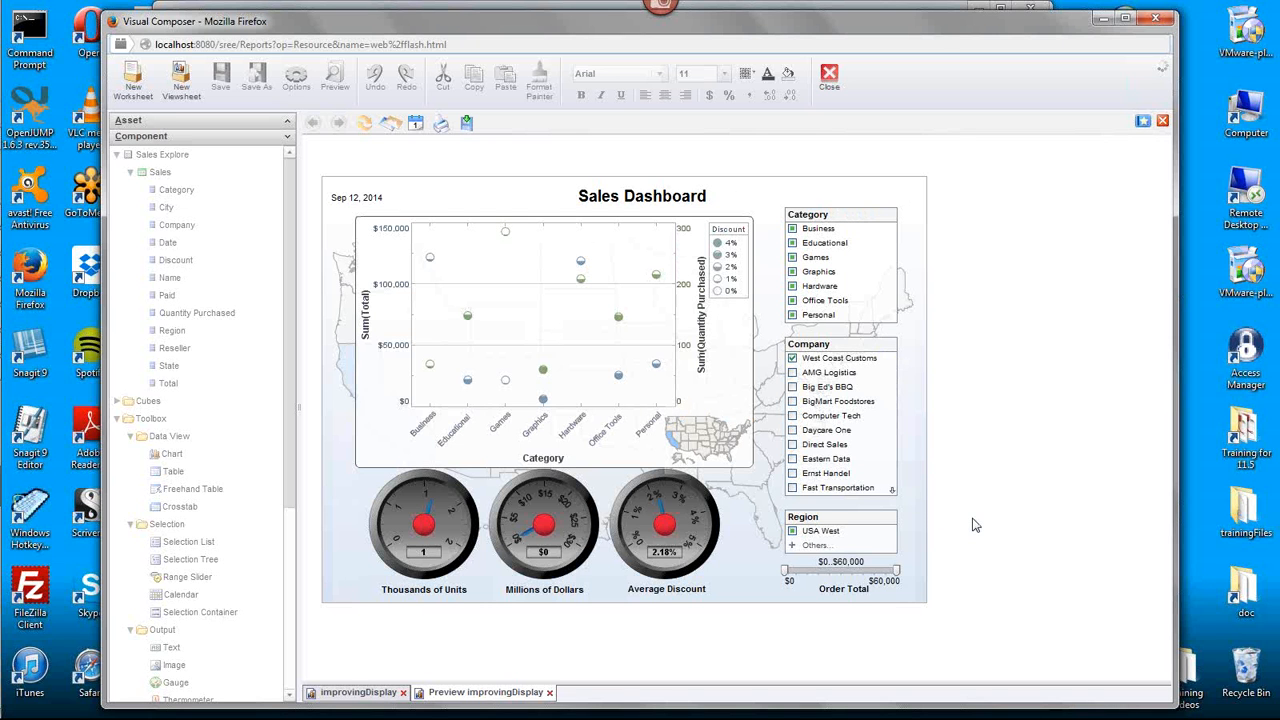
pyautogui.click(549, 692)
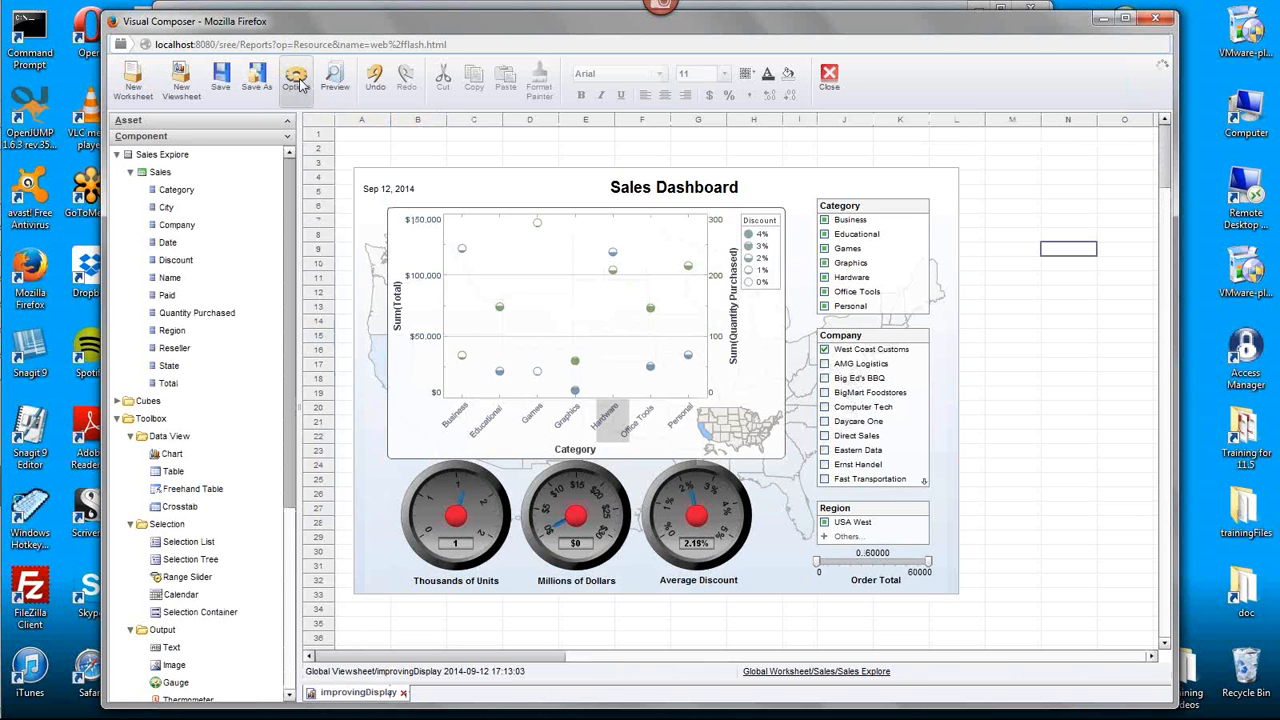
# - Enable Scale to Screen in the viewsheet options and preview the scaled dashboard
pyautogui.click(297, 80)
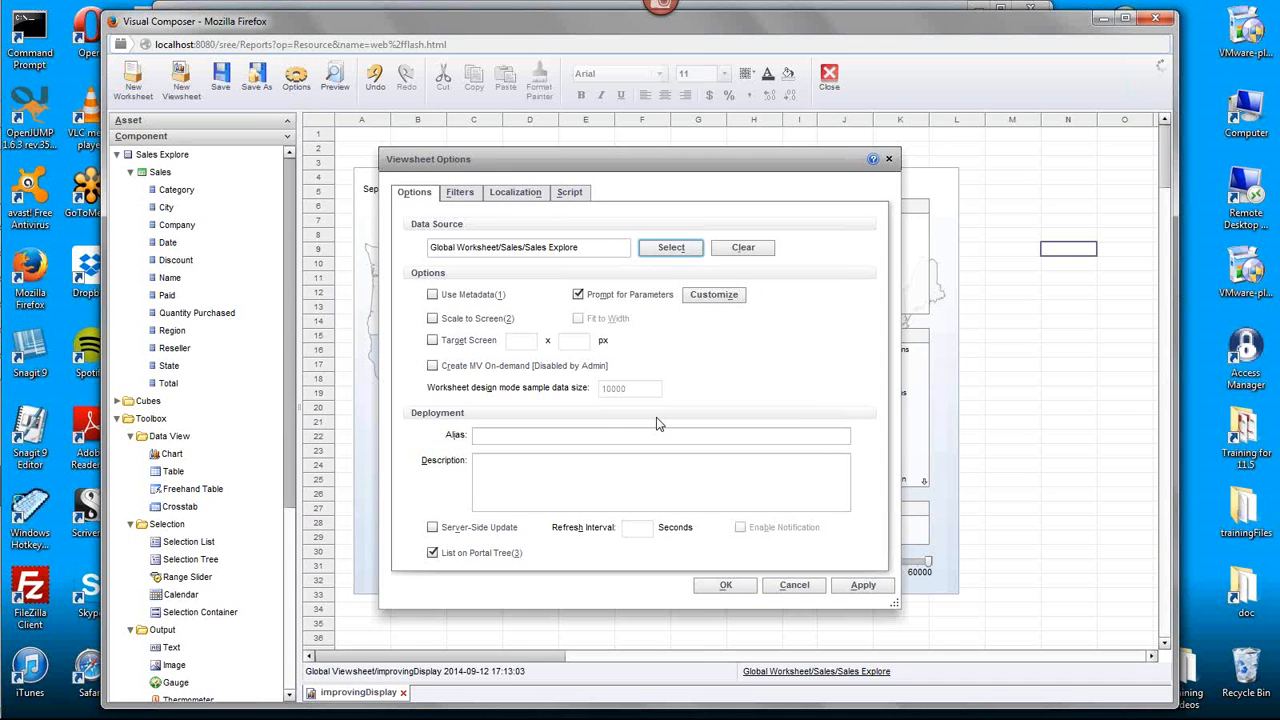
pyautogui.click(461, 320)
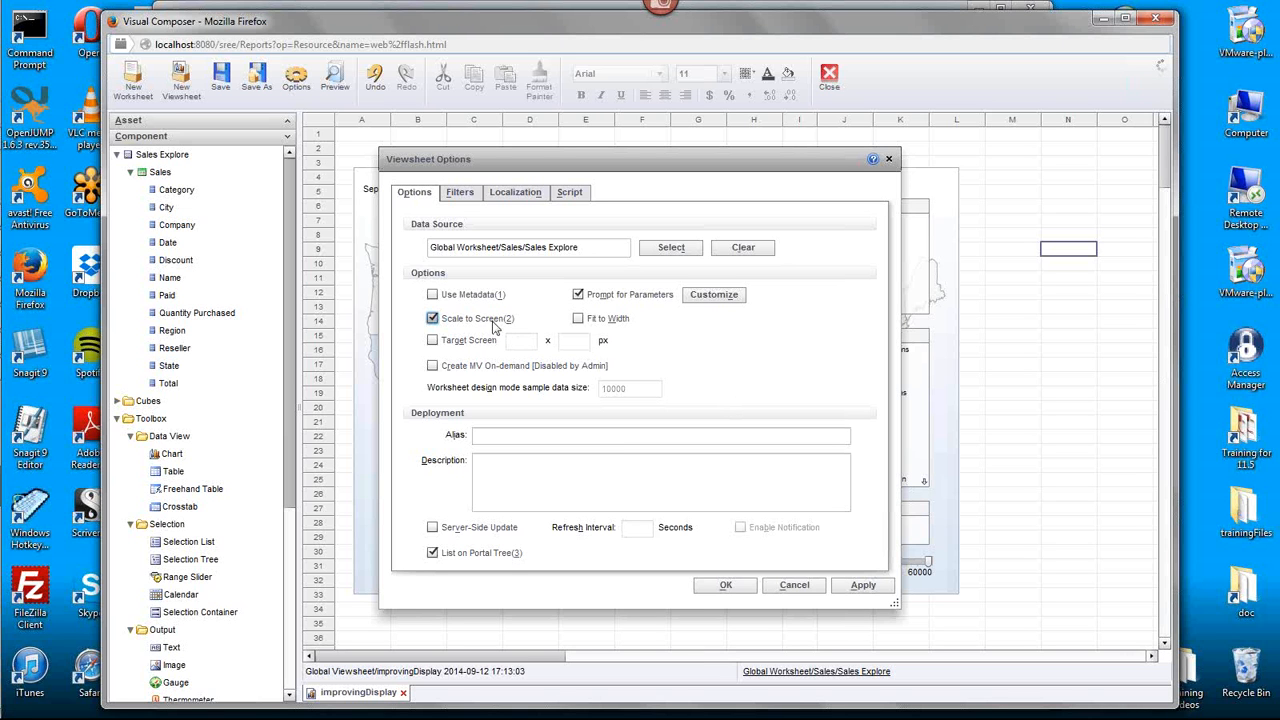
pyautogui.click(728, 586)
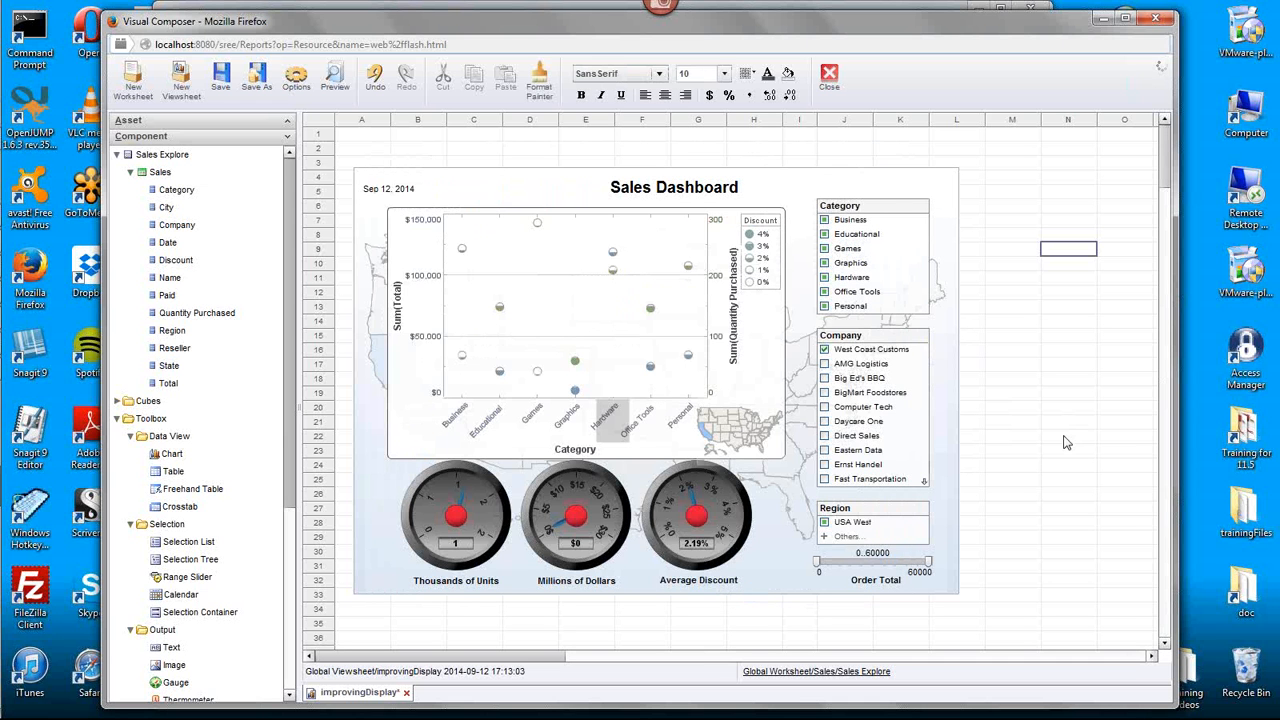
pyautogui.click(335, 80)
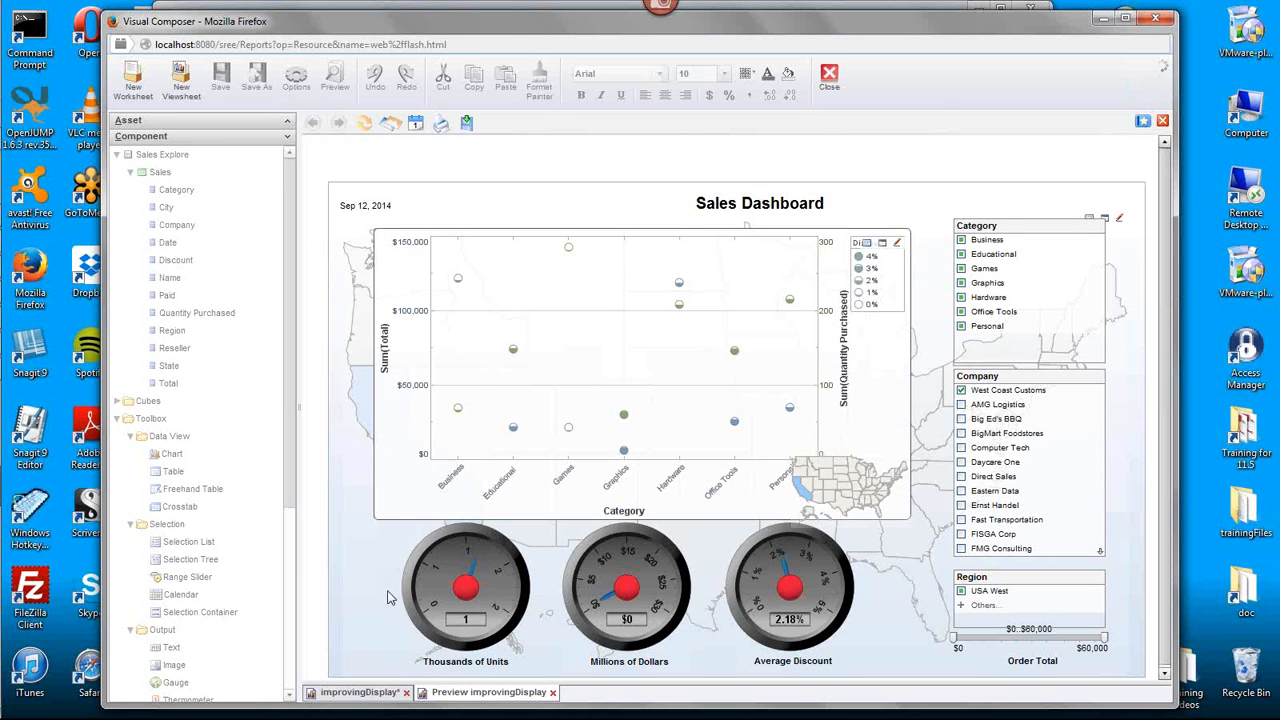
# - Delete two empty rows above the dashboard in the improvingDisplay design view and check the updated preview
pyautogui.click(358, 692)
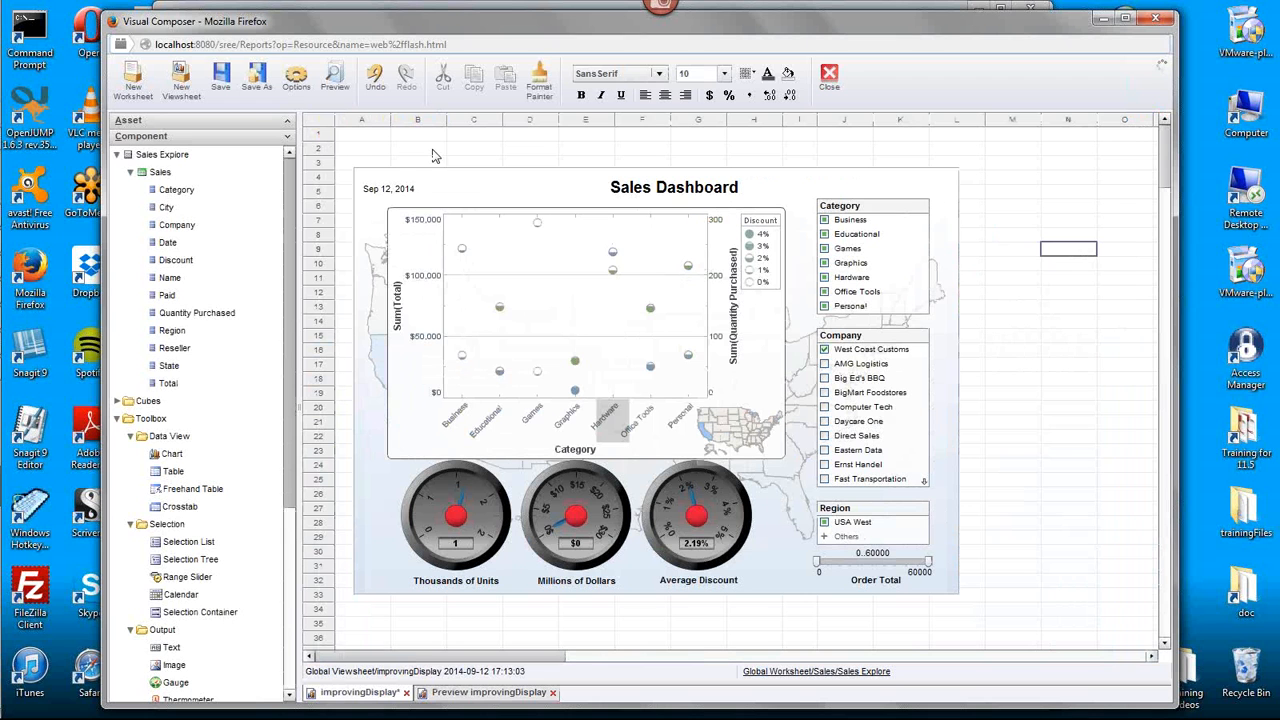
pyautogui.rightClick(320, 134)
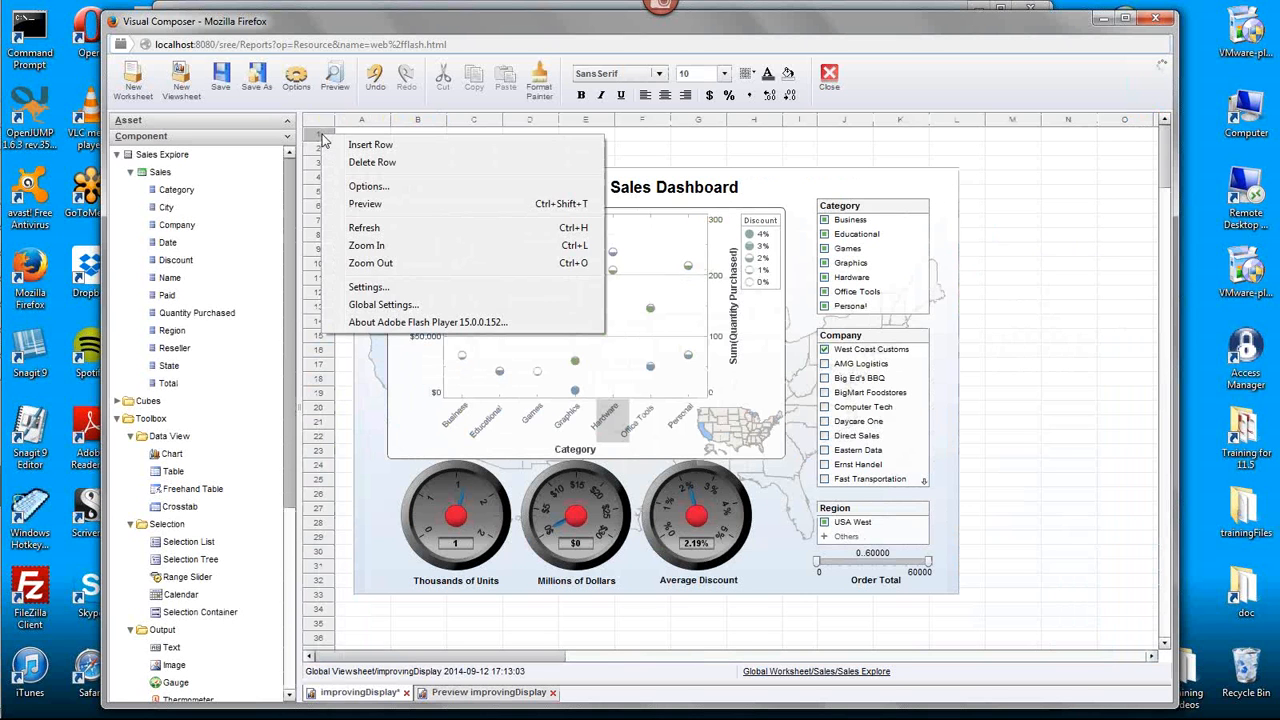
pyautogui.click(342, 161)
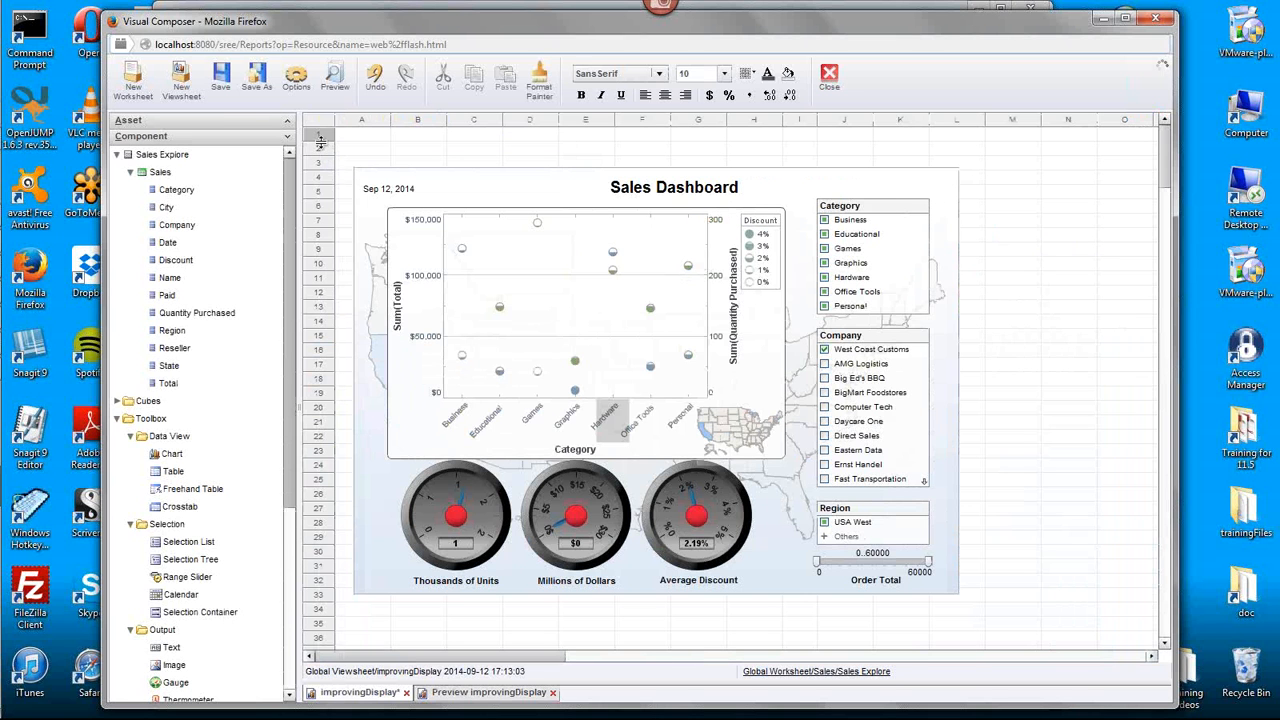
pyautogui.rightClick(322, 153)
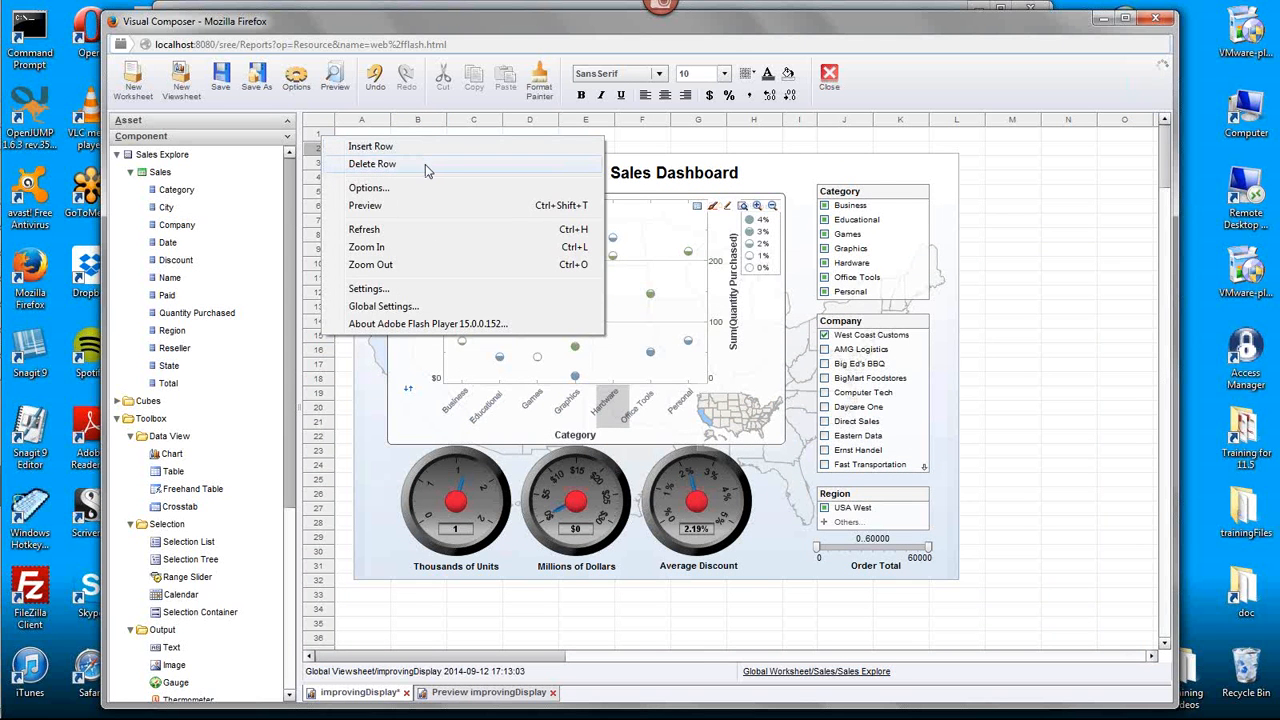
pyautogui.click(425, 164)
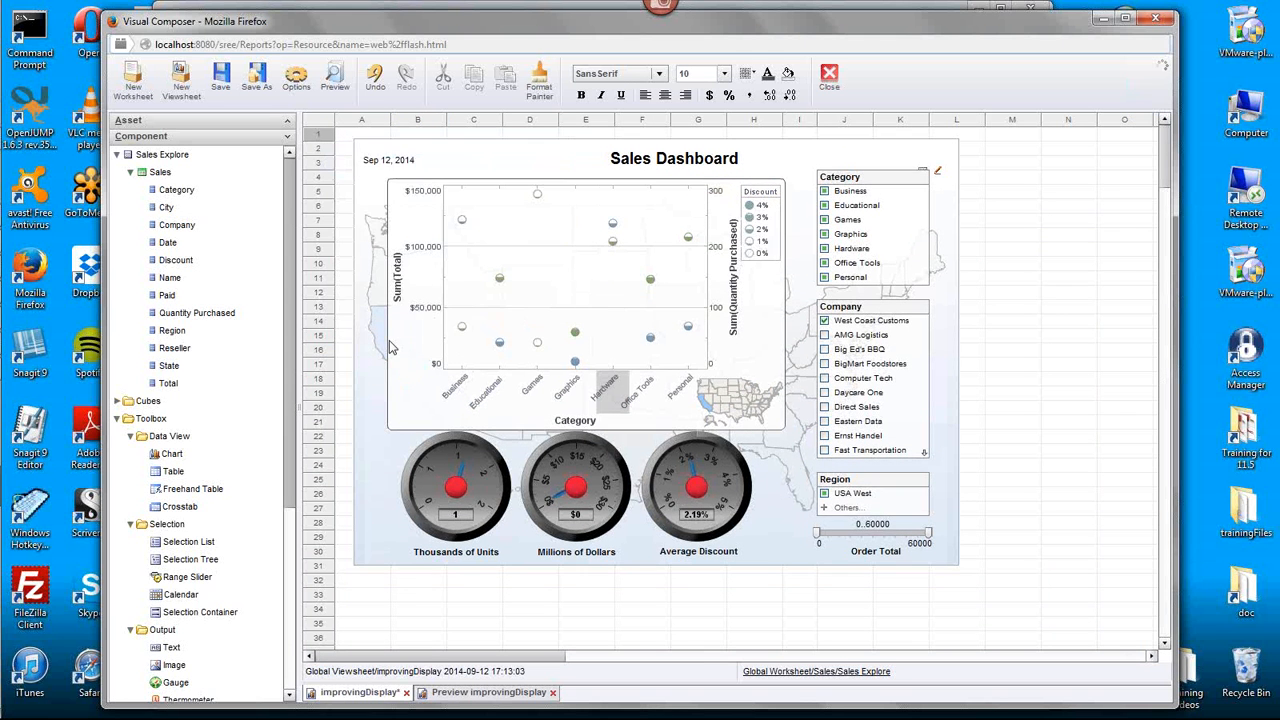
pyautogui.click(348, 175)
pyautogui.click(342, 232)
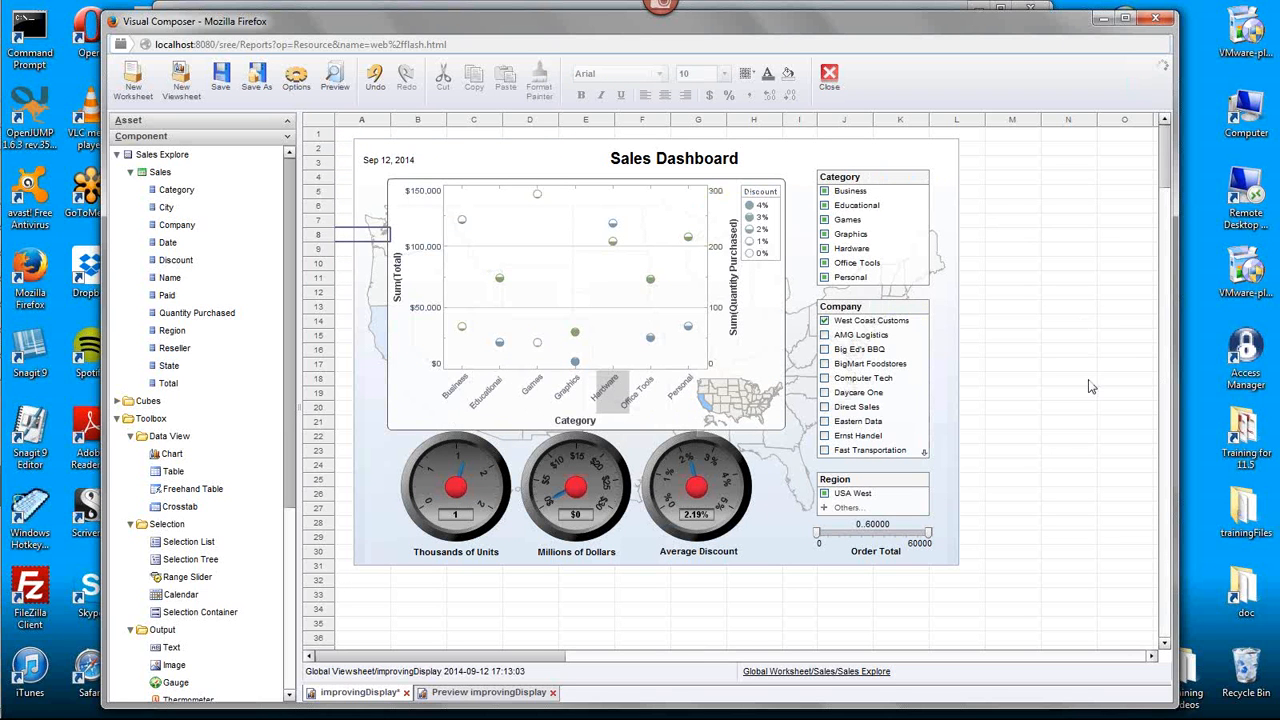
pyautogui.click(518, 693)
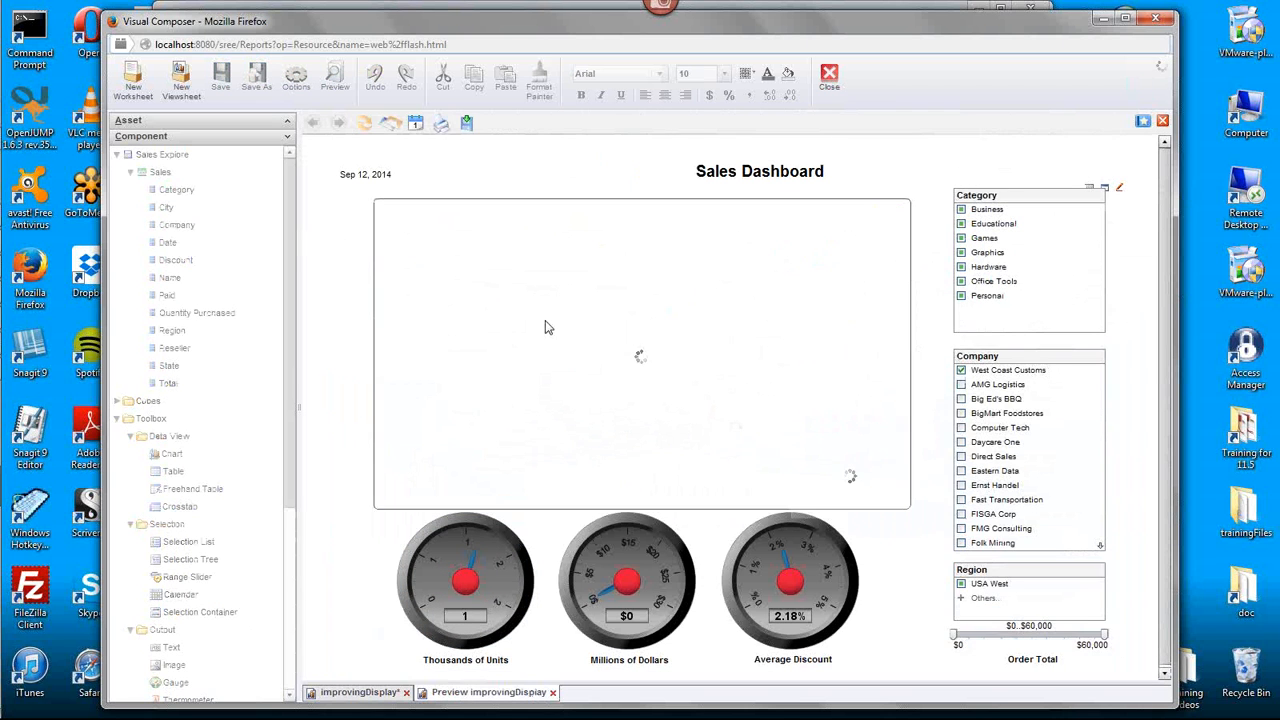
pyautogui.moveTo(646, 625)
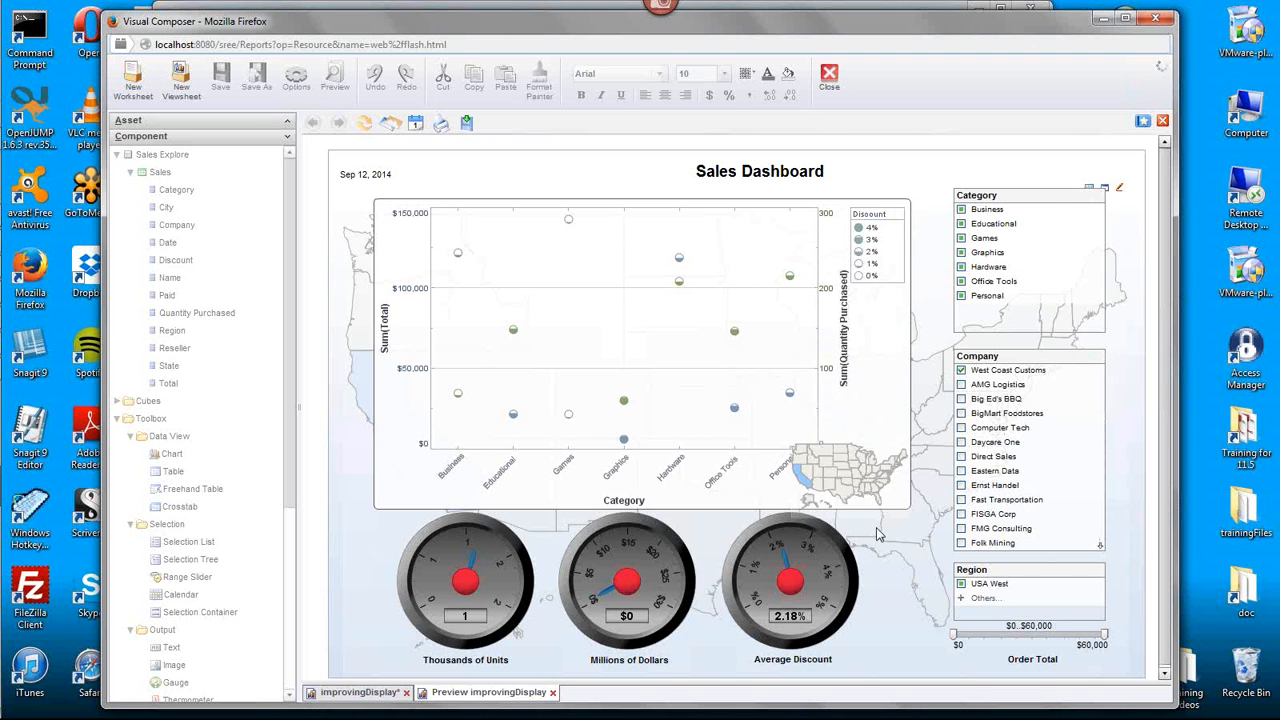
# - Shrink the inset U.S. map from its upper-left corner so it clears the chart's Personal label, and deselect it
pyautogui.click(360, 692)
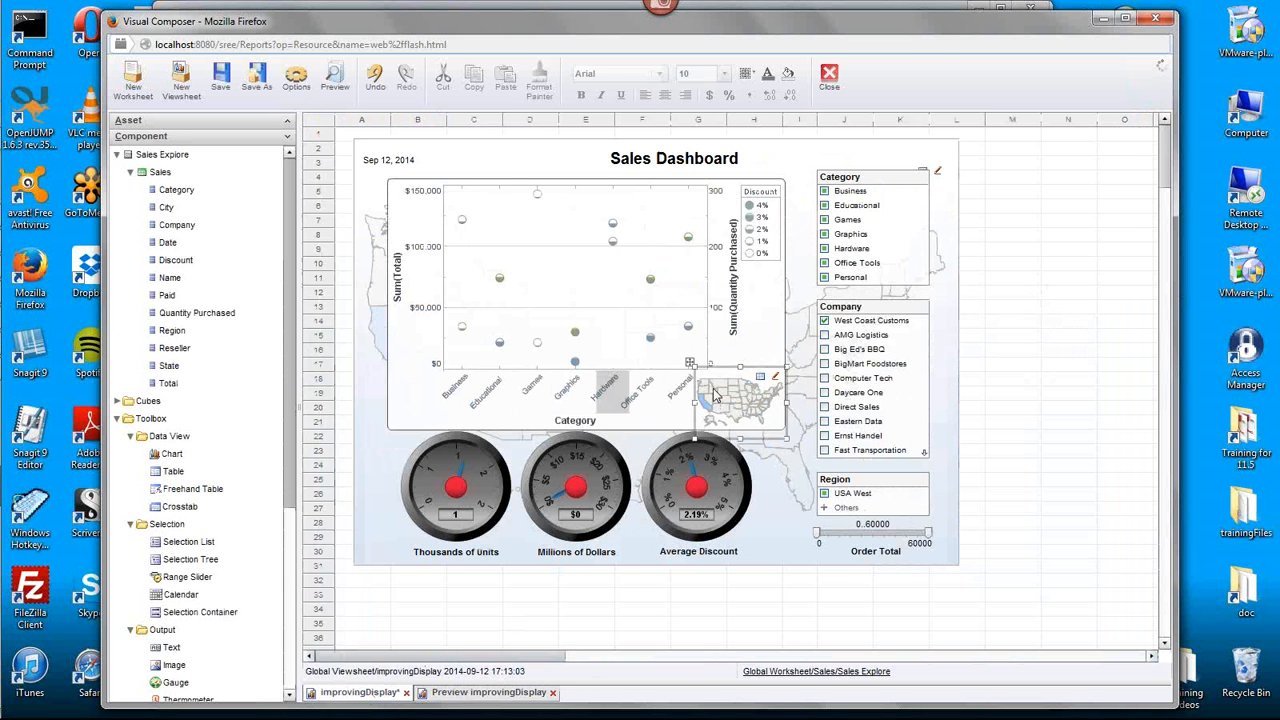
pyautogui.click(713, 388)
pyautogui.moveTo(696, 367); pyautogui.dragTo(712, 376)
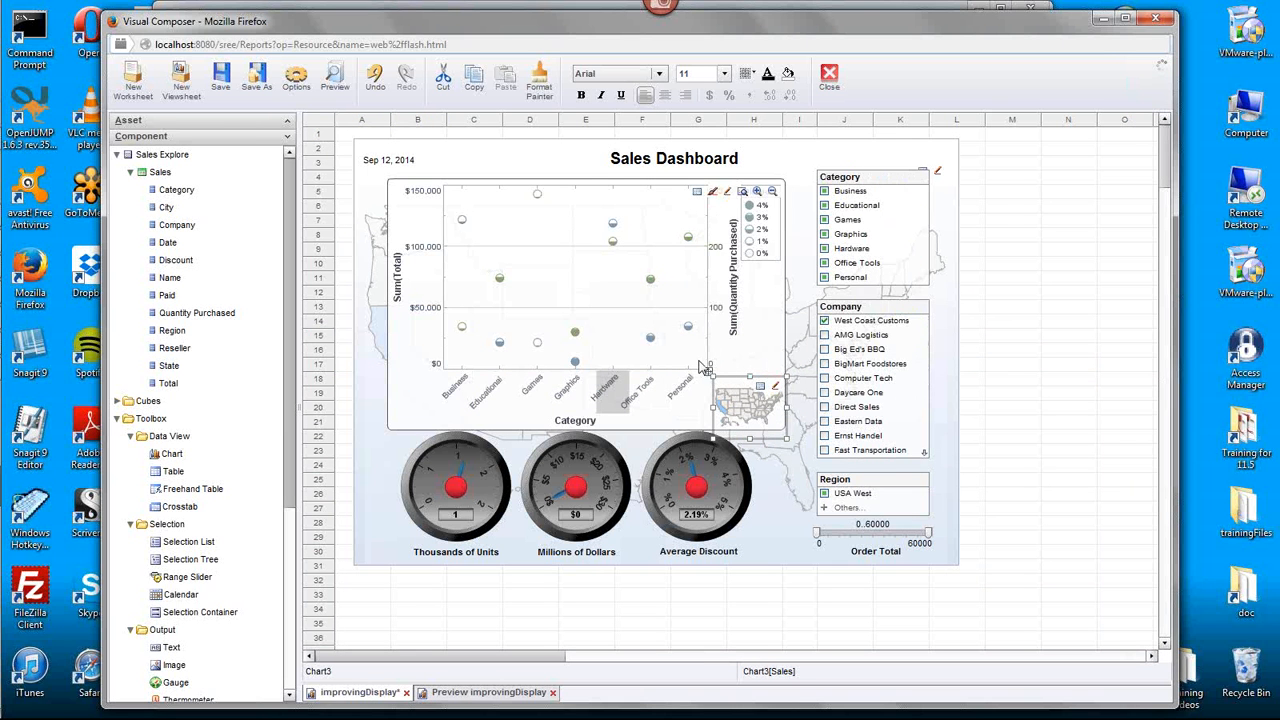
pyautogui.click(1053, 449)
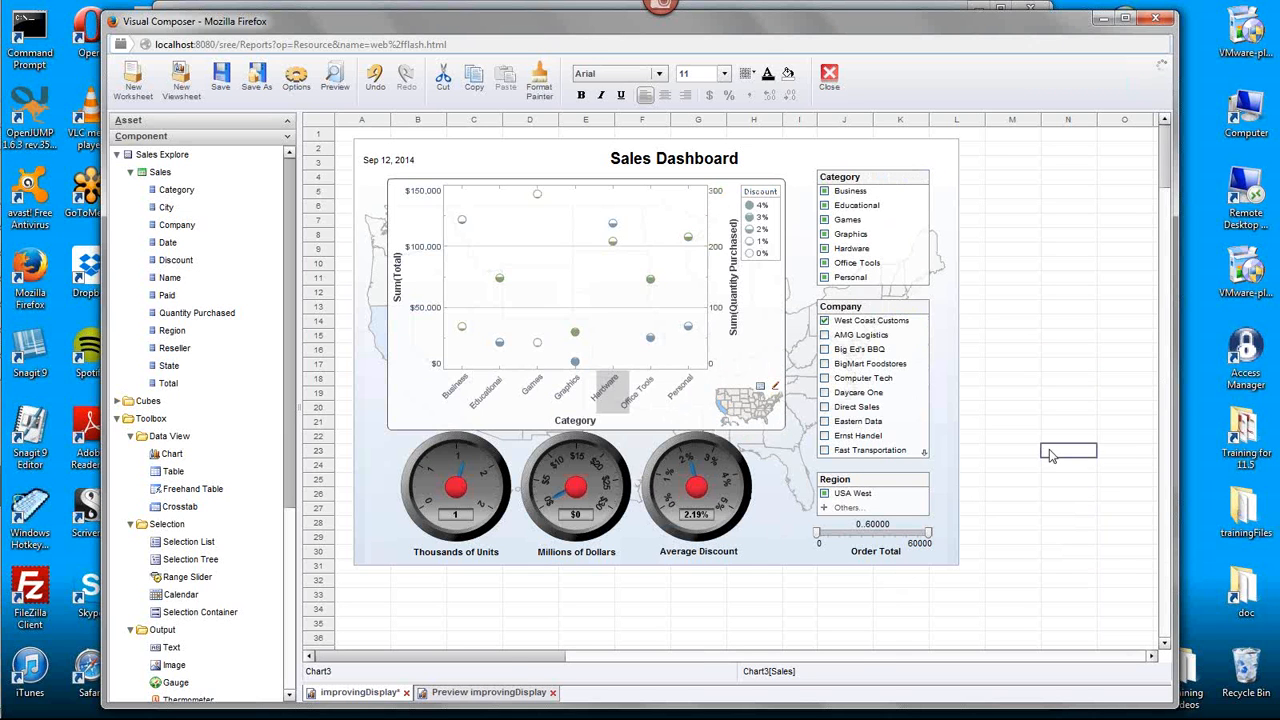
pyautogui.click(1053, 437)
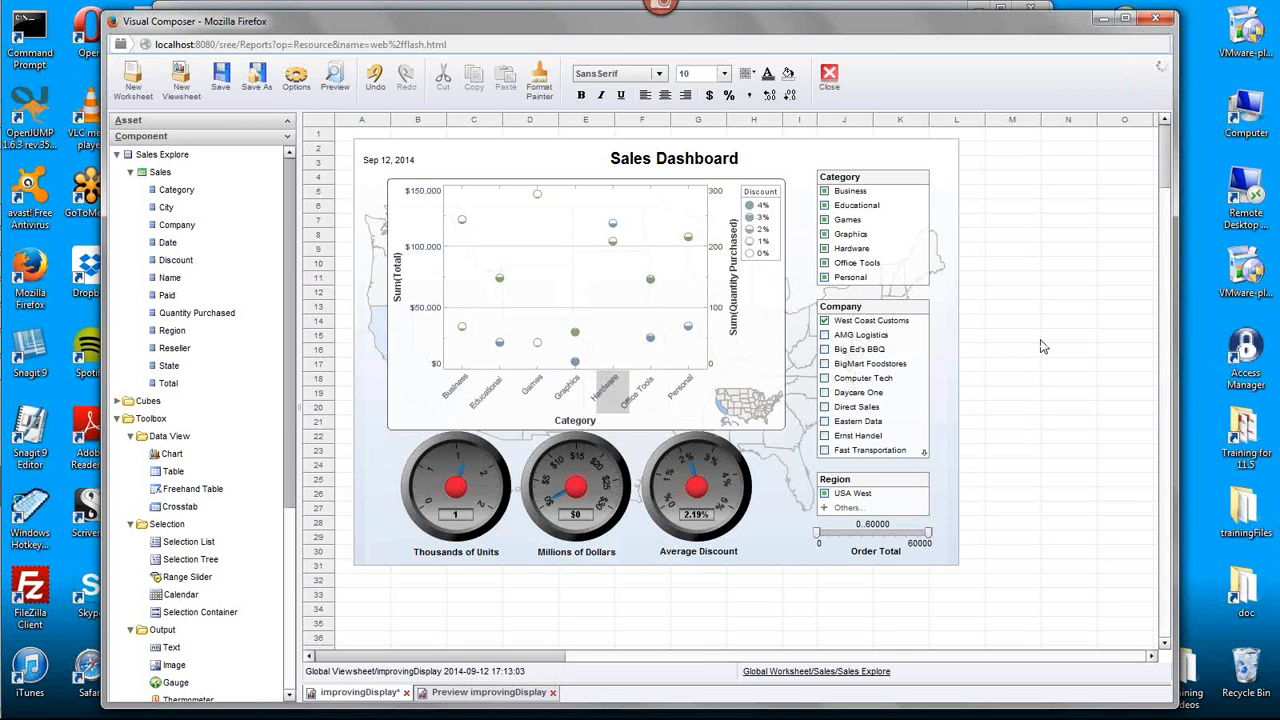
# - Add a rectangle shape to the viewsheet and place it at the upper-left corner of the dashboard's background image
pyautogui.click(957, 152)
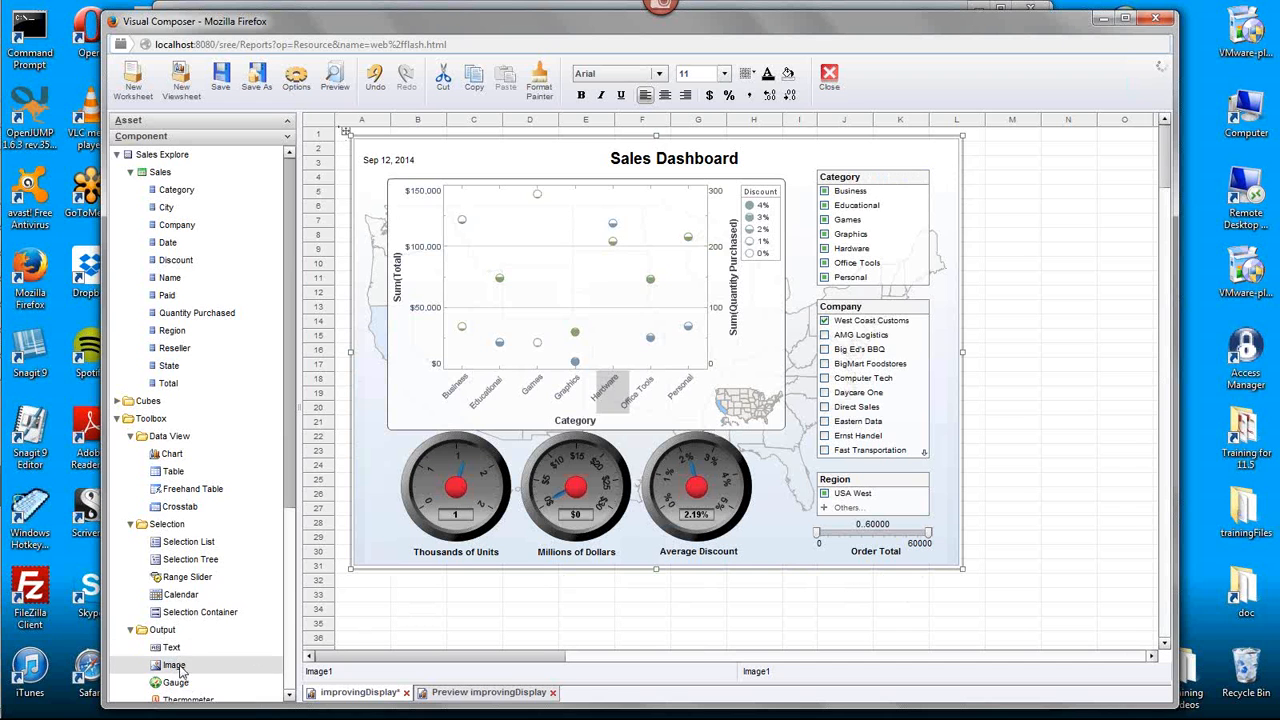
pyautogui.click(291, 675)
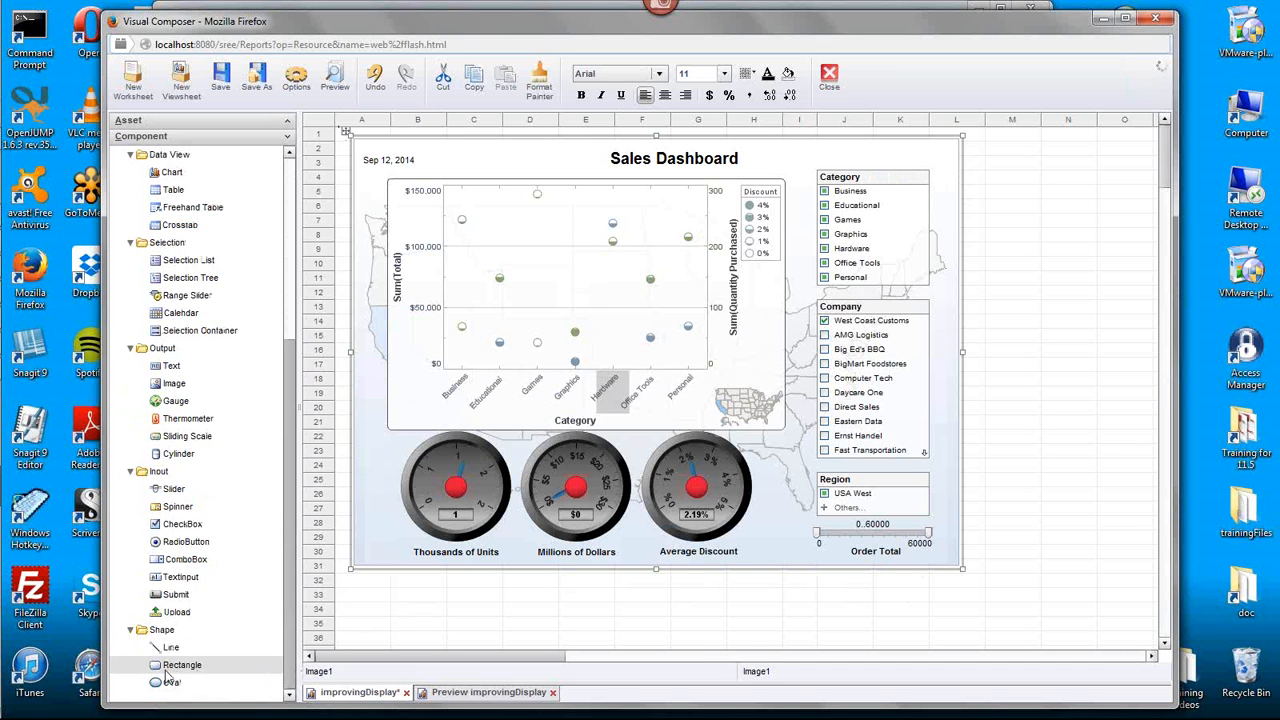
pyautogui.moveTo(172, 666); pyautogui.dragTo(346, 135)
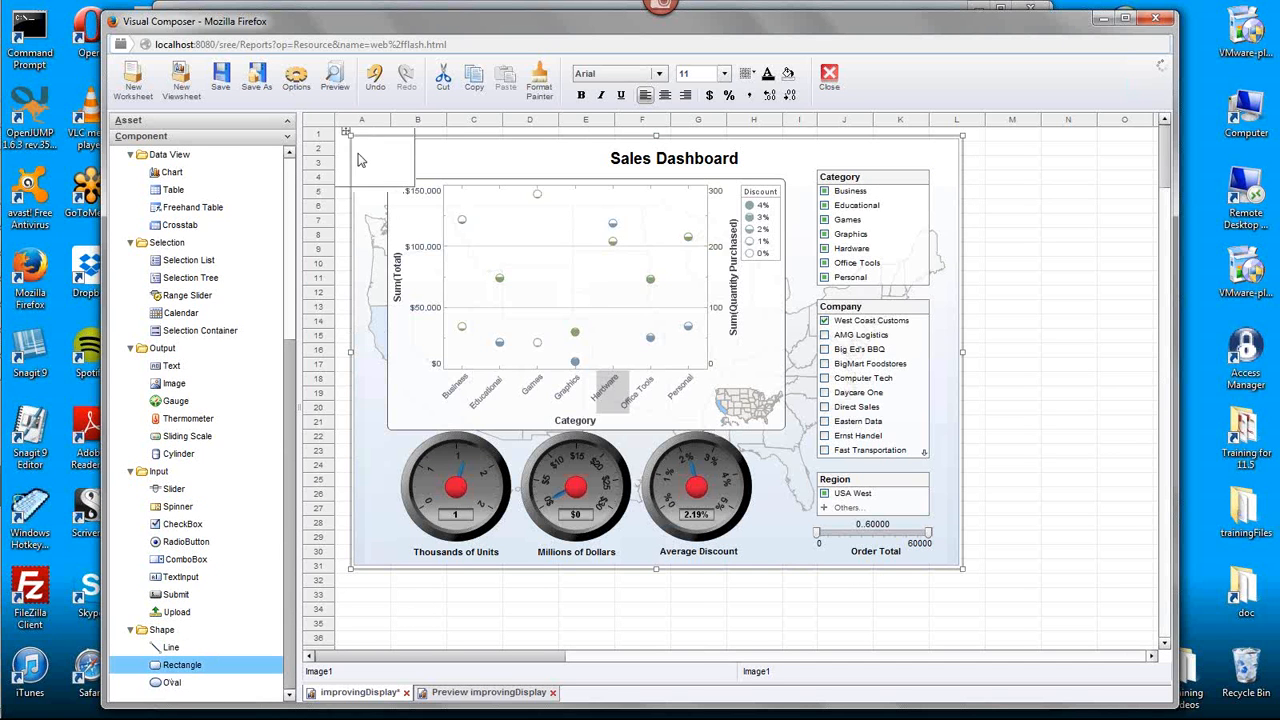
pyautogui.click(378, 168)
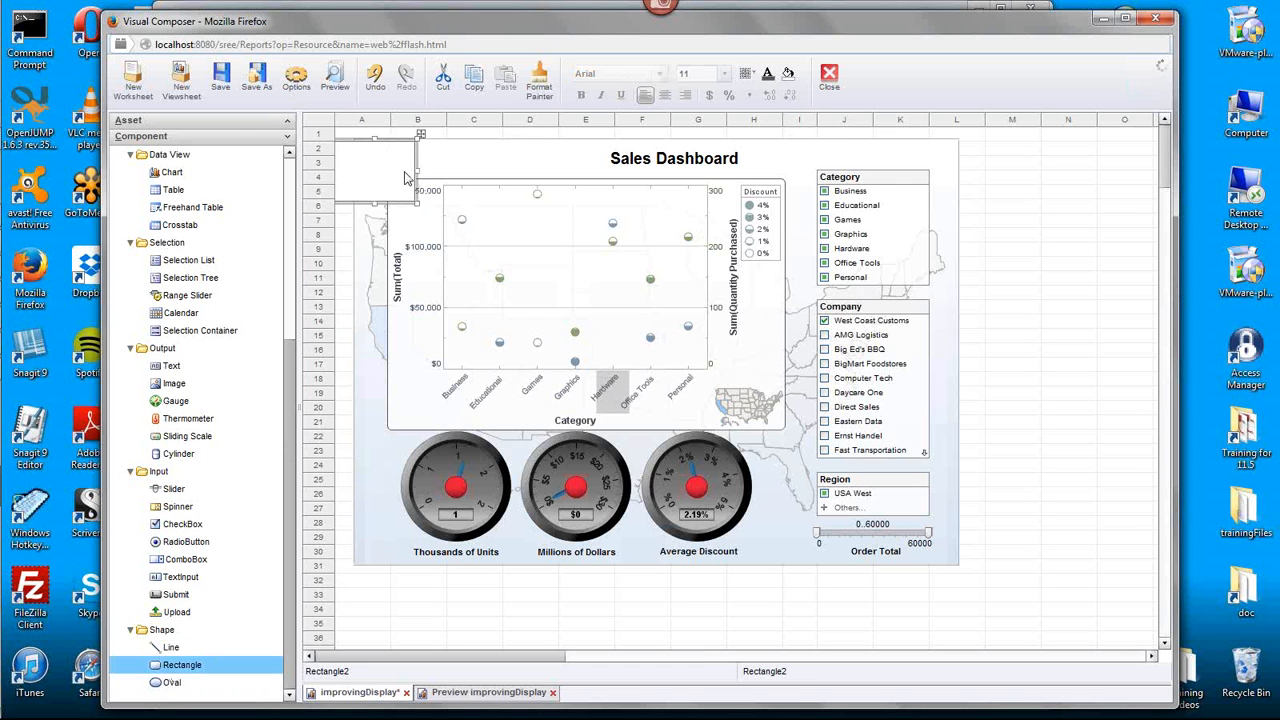
pyautogui.press('Right')
pyautogui.press('Left')
pyautogui.press('Left')
pyautogui.press('Left')
pyautogui.press('Left')
pyautogui.press('Left')
pyautogui.press('Left')
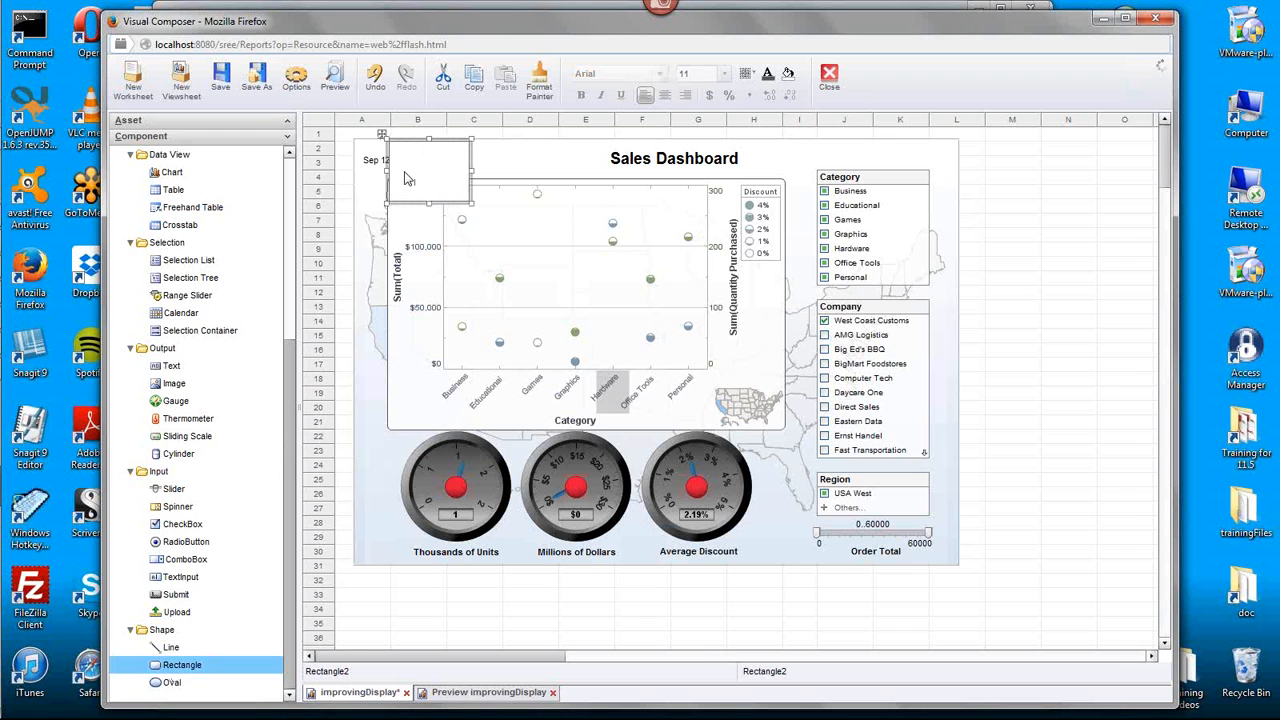
pyautogui.press('Left')
pyautogui.press('Left')
pyautogui.press('Left')
pyautogui.press('Left')
pyautogui.press('Left')
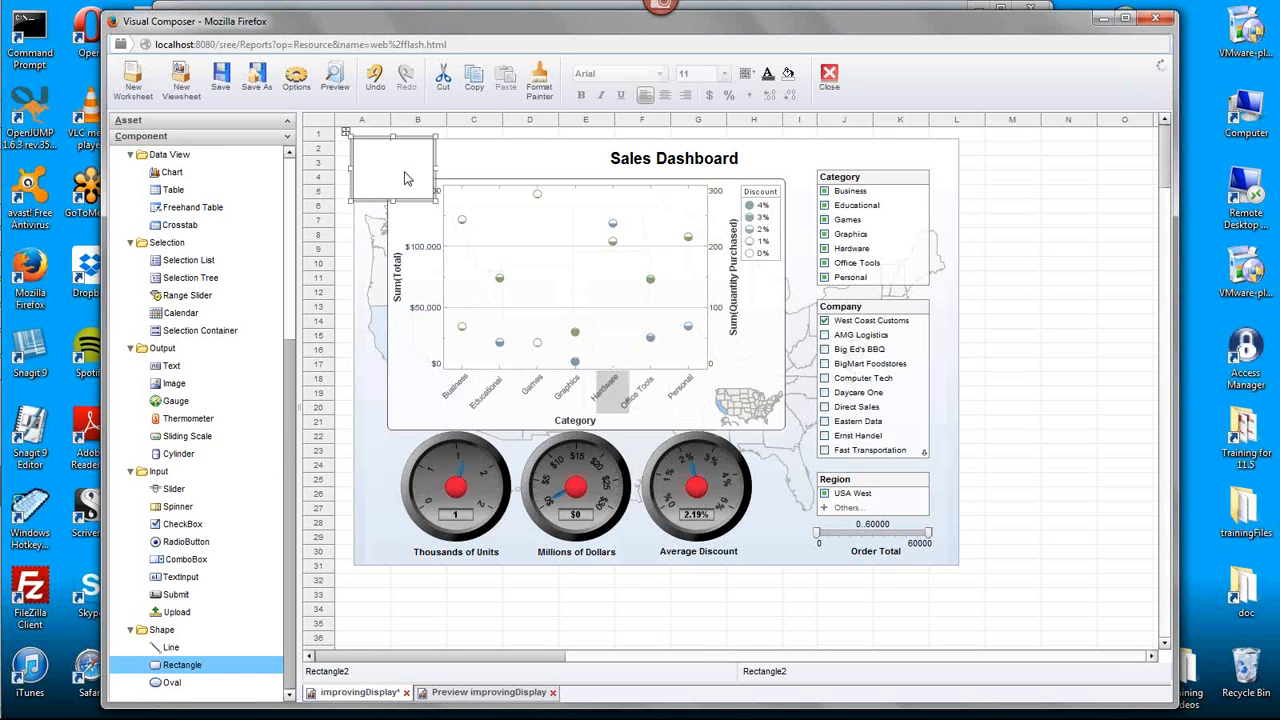
# - Stretch the new rectangle over the entire dashboard and adjust its shape properties
pyautogui.moveTo(436, 201); pyautogui.dragTo(960, 566)
pyautogui.rightClick(957, 469)
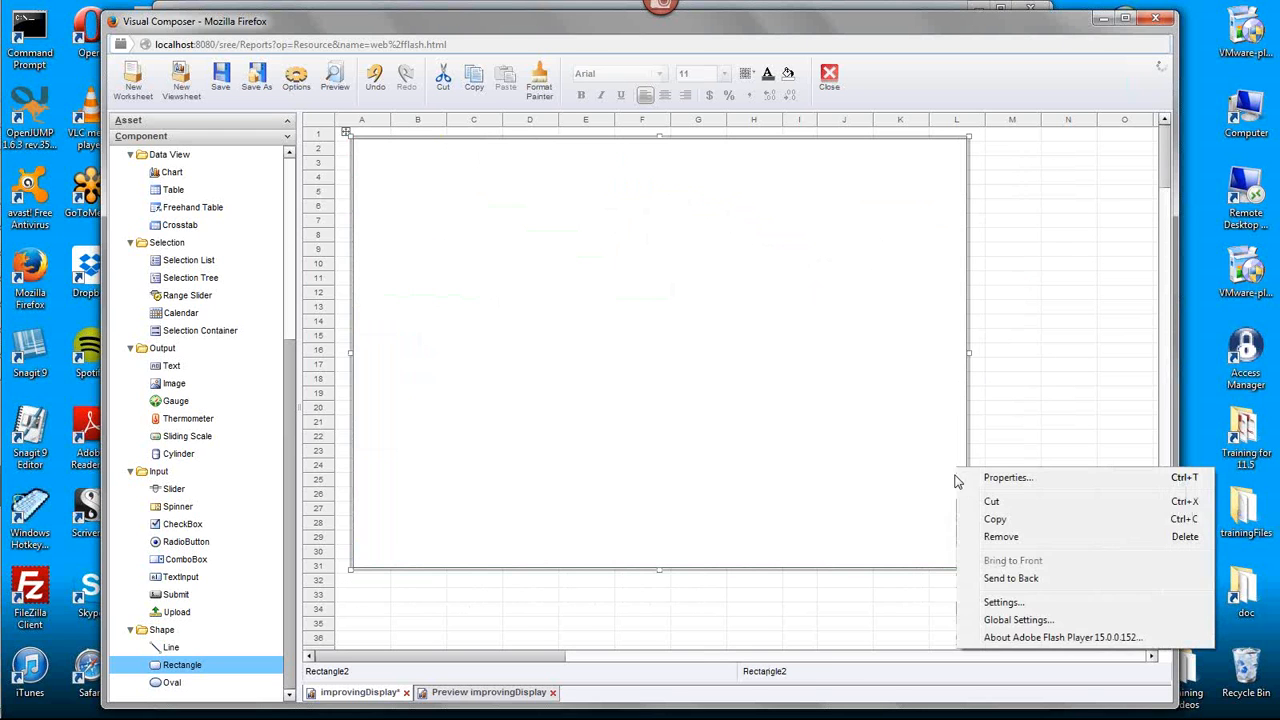
pyautogui.click(1032, 476)
pyautogui.click(543, 451)
pyautogui.click(529, 486)
pyautogui.click(542, 450)
pyautogui.click(541, 502)
pyautogui.click(778, 545)
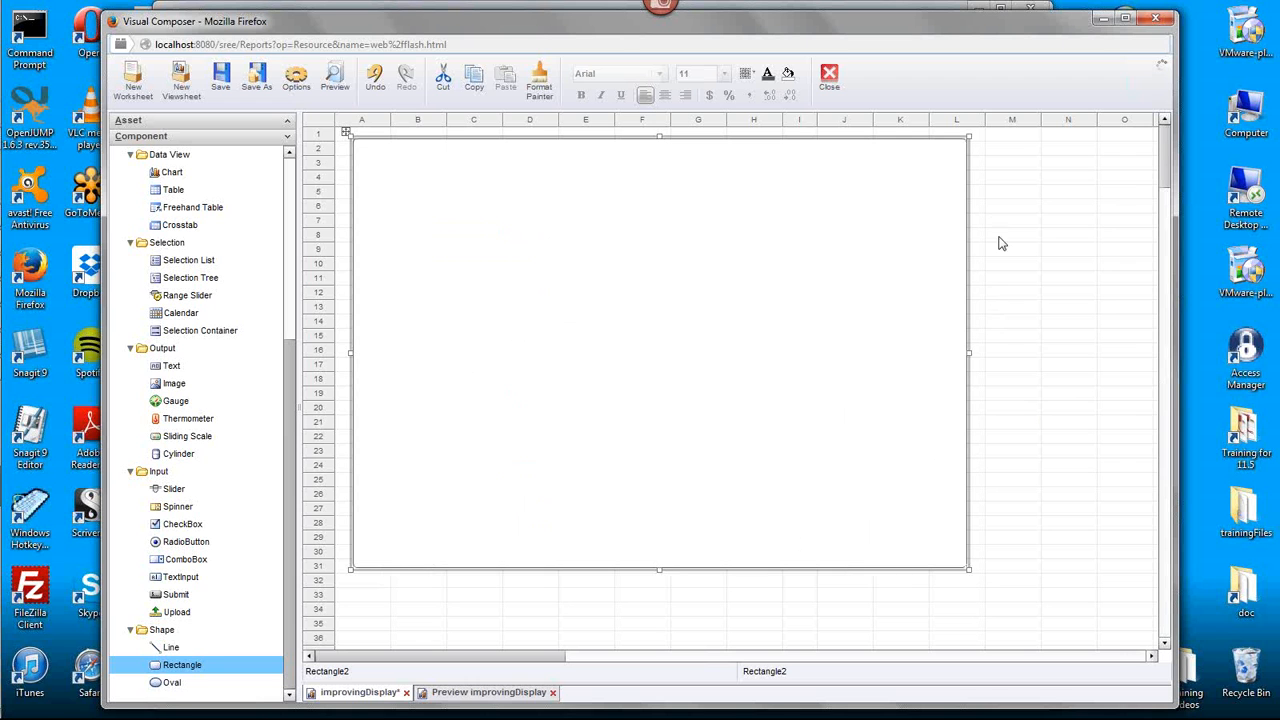
# - Send the large rectangle behind the dashboard components and fill it with light blue
pyautogui.rightClick(960, 232)
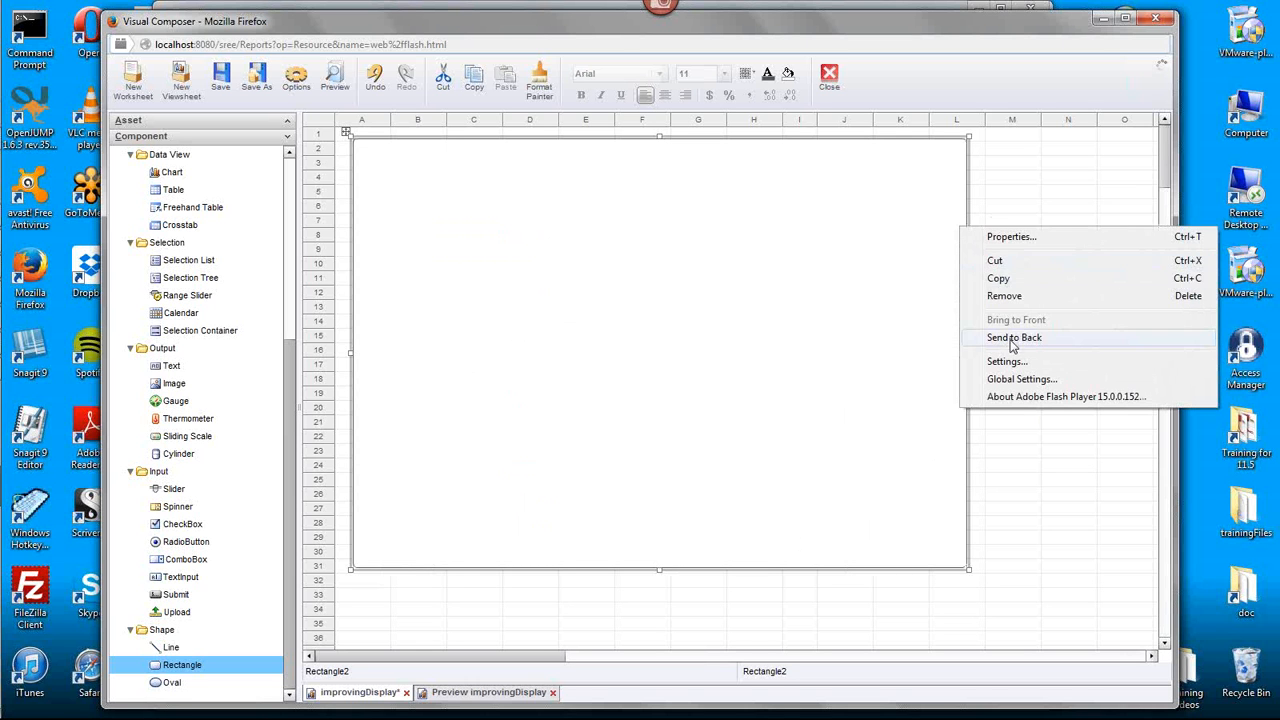
pyautogui.click(1012, 336)
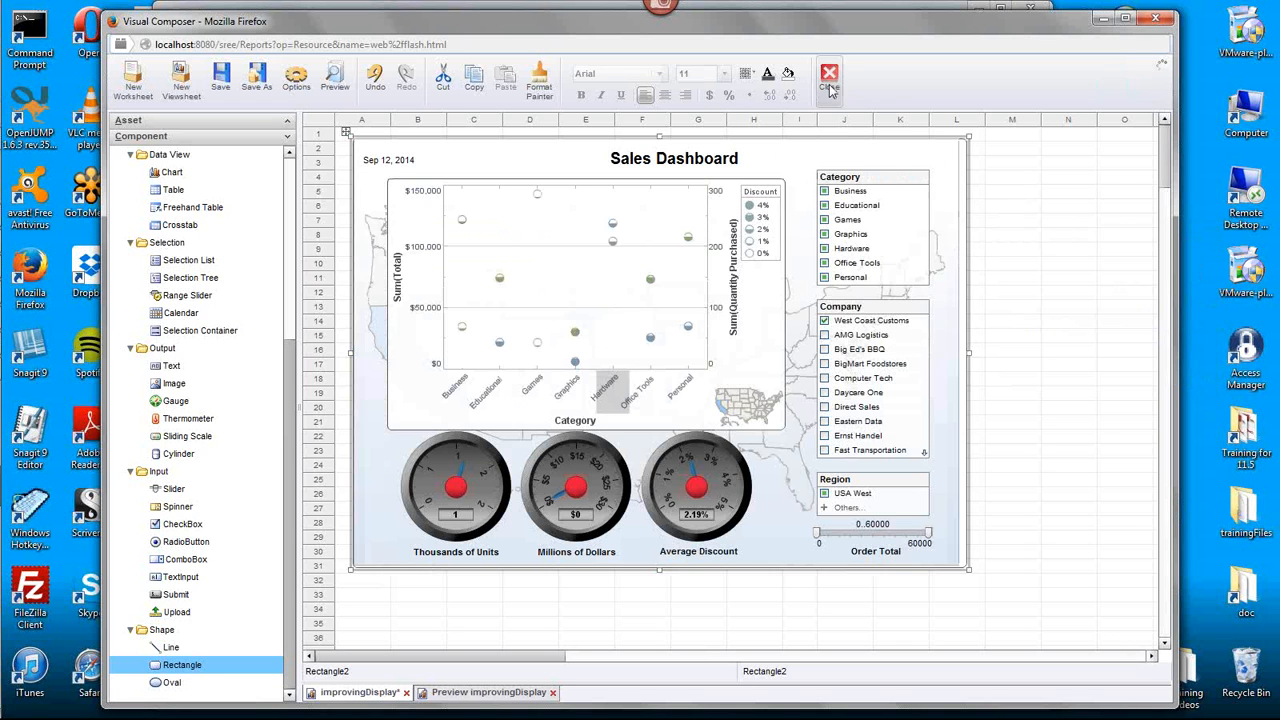
pyautogui.click(788, 76)
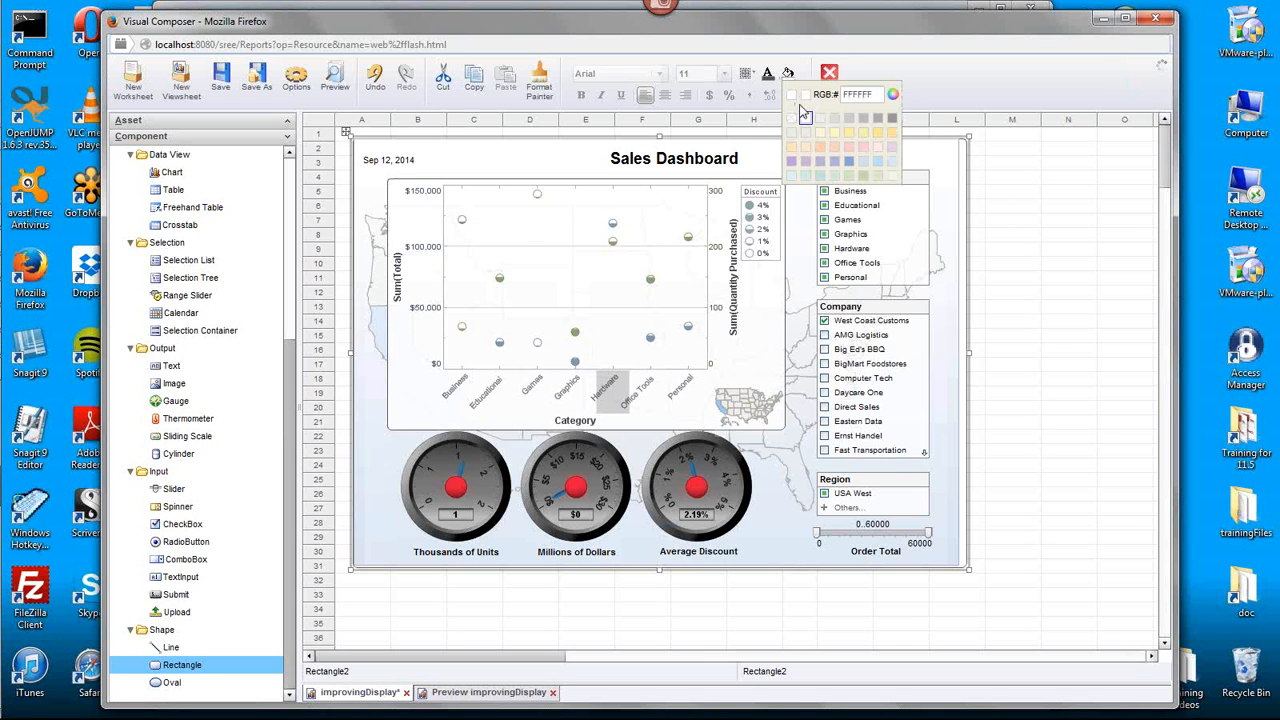
pyautogui.click(794, 178)
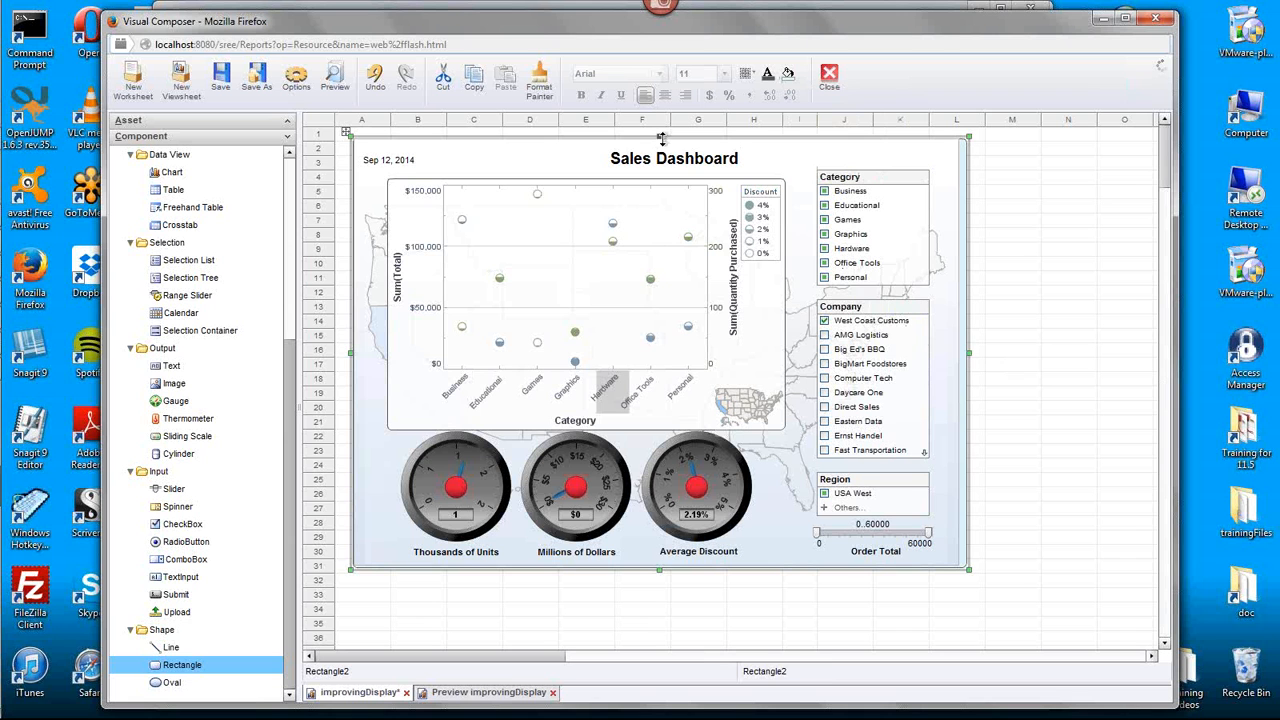
# - Adjust the four edges of the light blue rectangle so it frames the background image with a narrow, even margin, and deselect it
pyautogui.moveTo(659, 140); pyautogui.dragTo(659, 131)
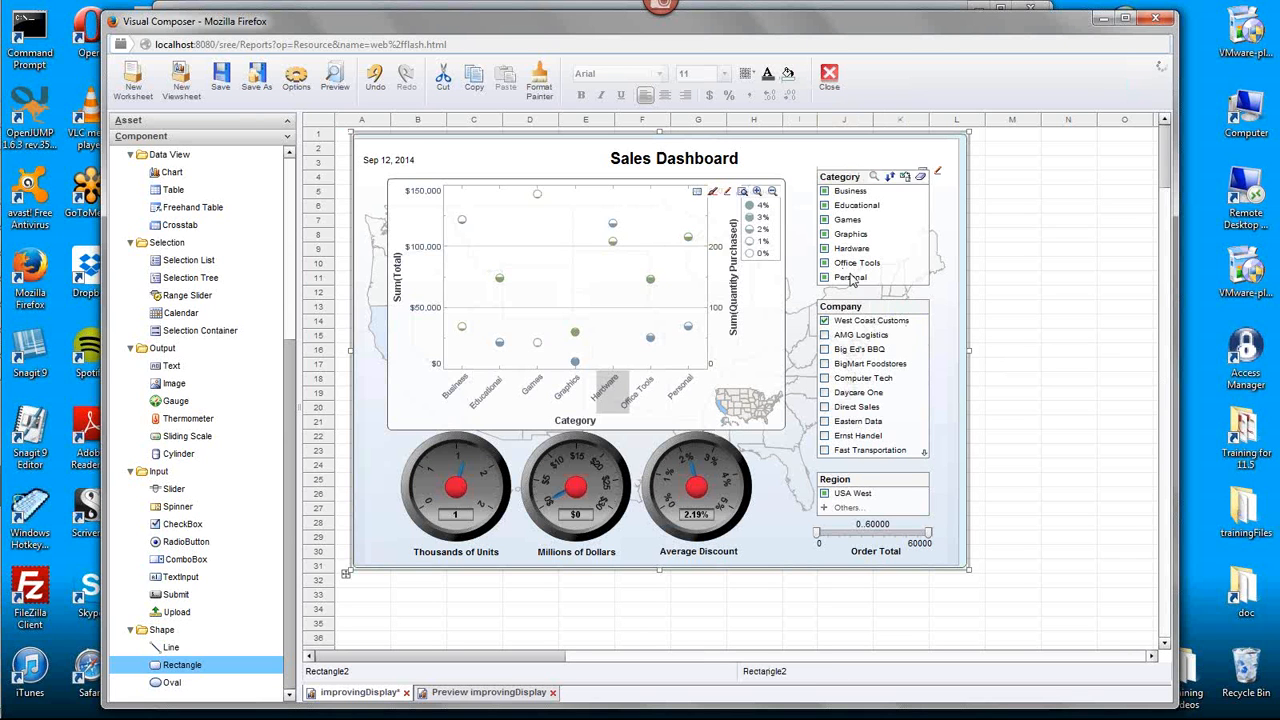
pyautogui.moveTo(969, 351); pyautogui.dragTo(965, 360)
pyautogui.moveTo(351, 352); pyautogui.dragTo(344, 357)
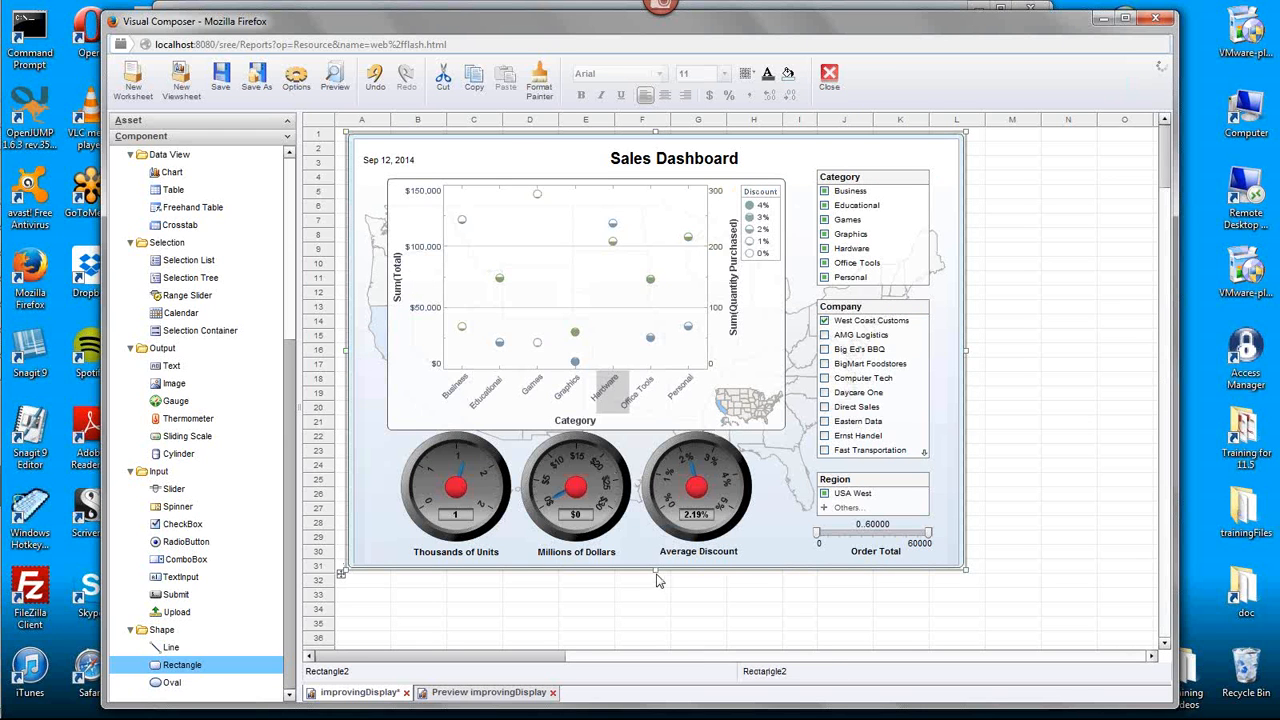
pyautogui.moveTo(655, 573); pyautogui.dragTo(655, 578)
pyautogui.click(1050, 480)
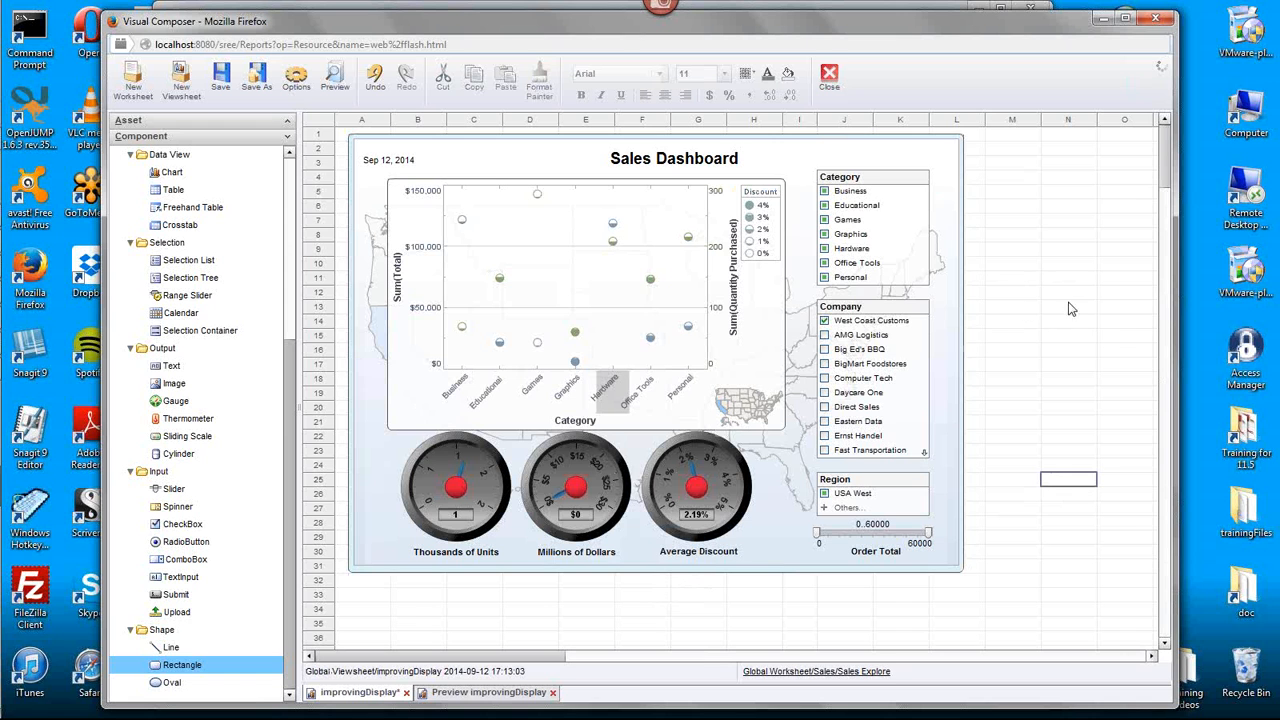
pyautogui.click(743, 578)
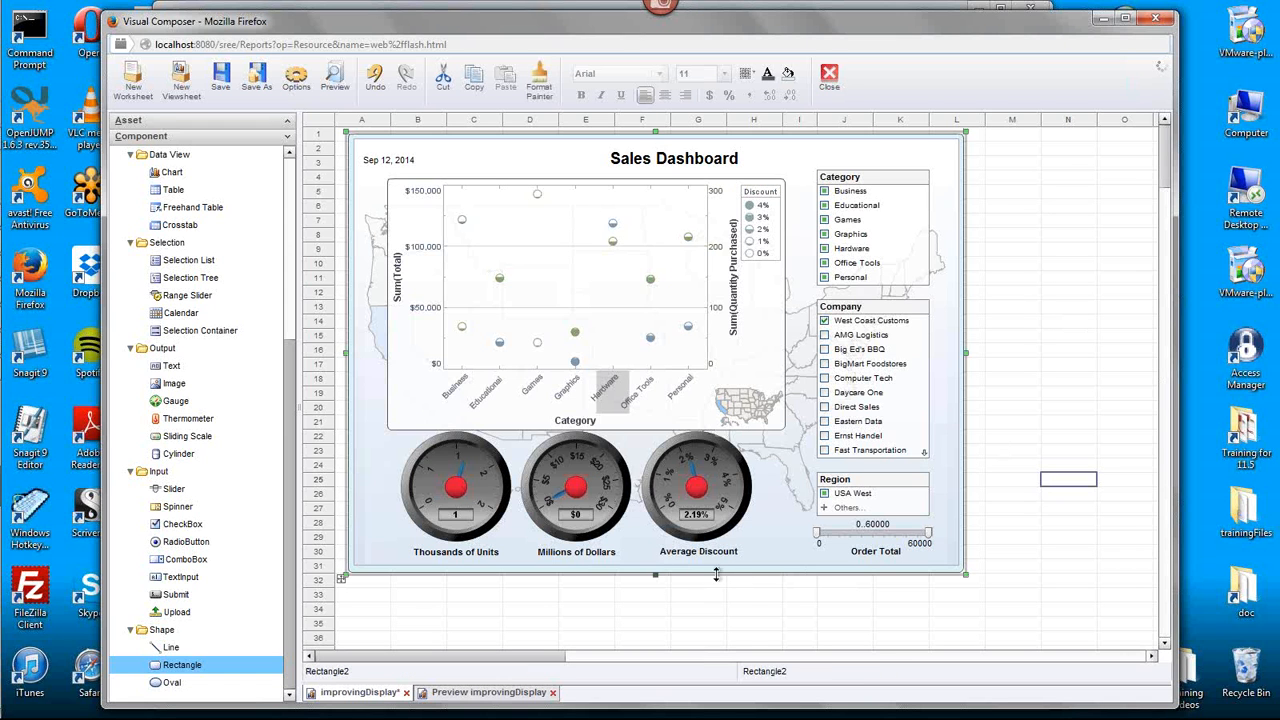
pyautogui.moveTo(655, 577); pyautogui.dragTo(657, 573)
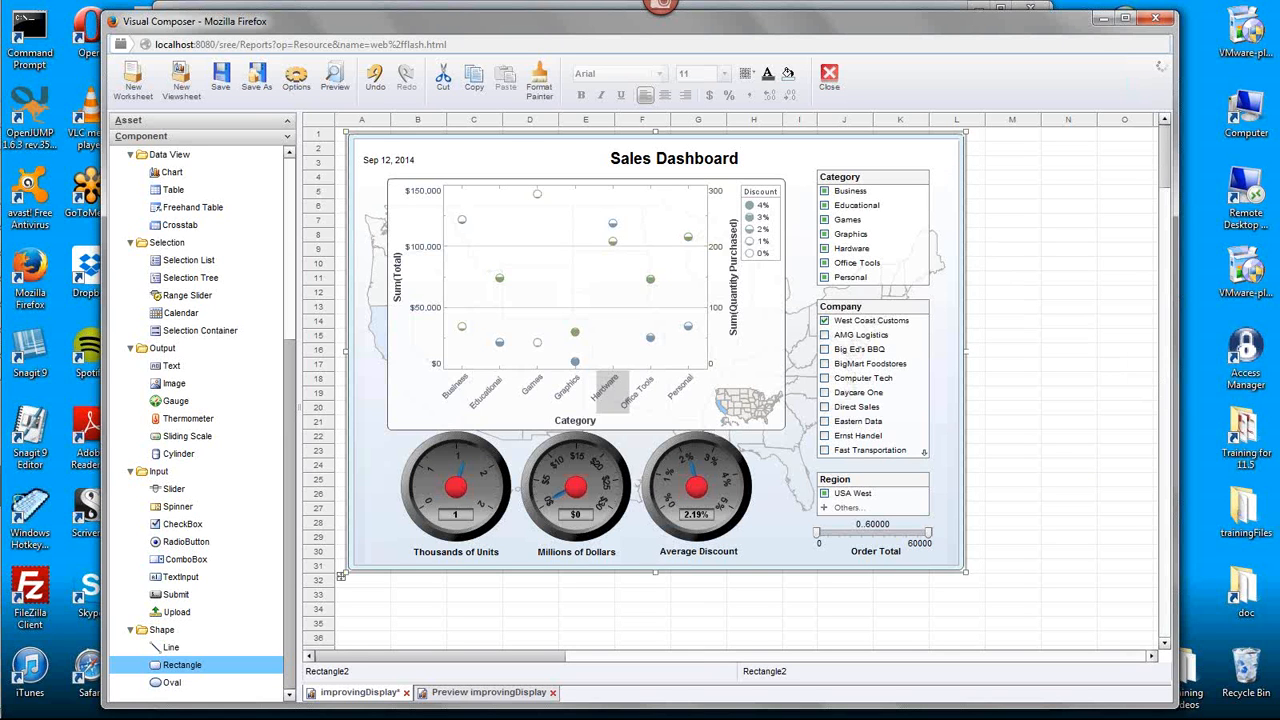
pyautogui.click(1062, 461)
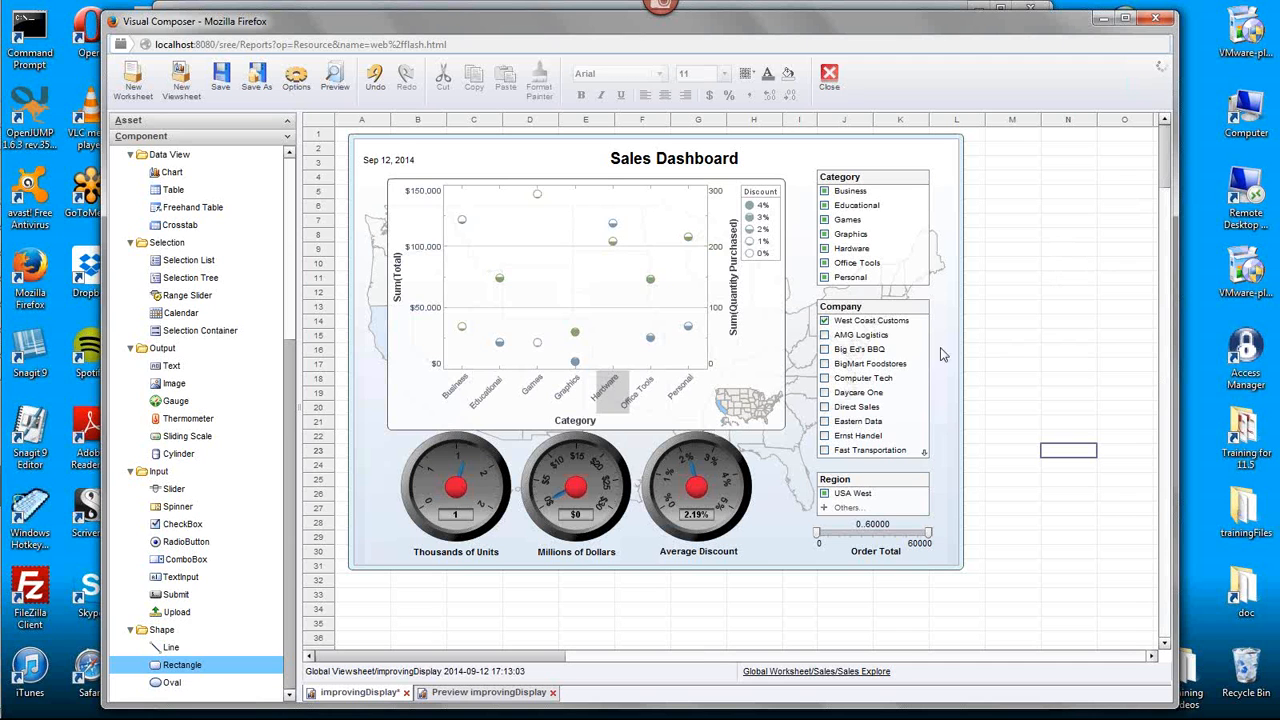
# - Delete the large faded U.S. map chart behind the dashboard components
pyautogui.click(377, 300)
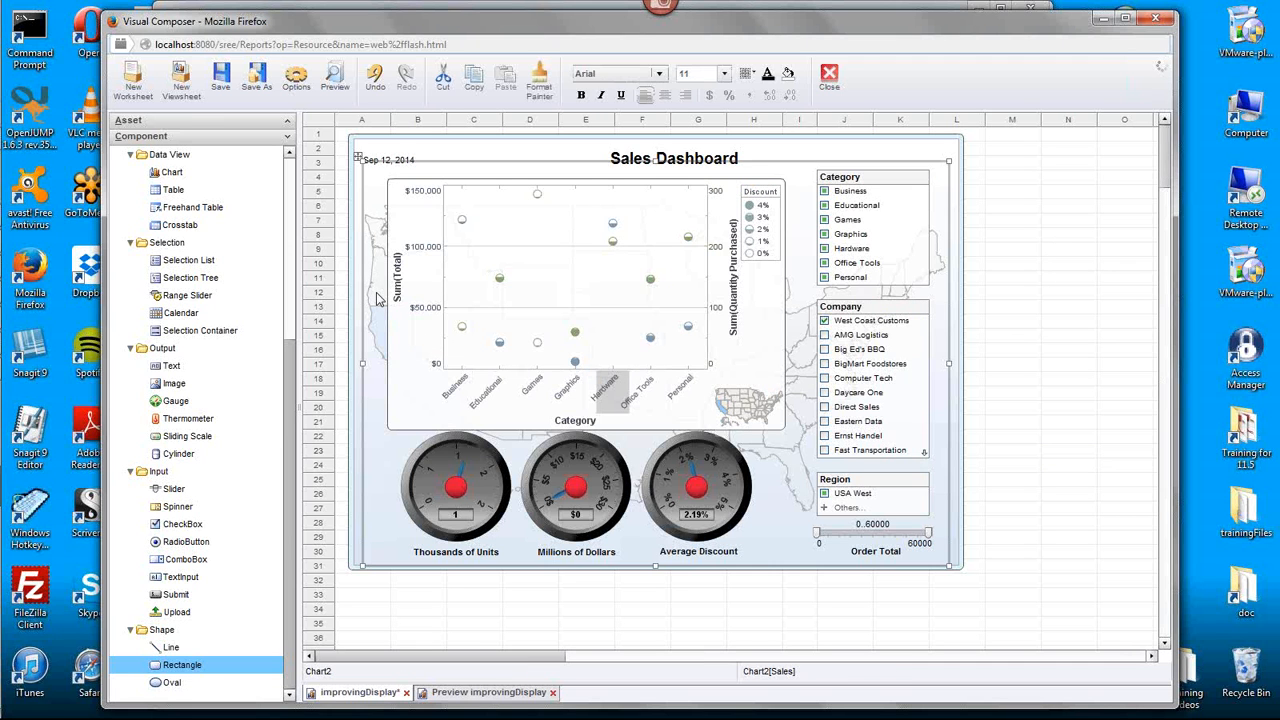
pyautogui.press('Delete')
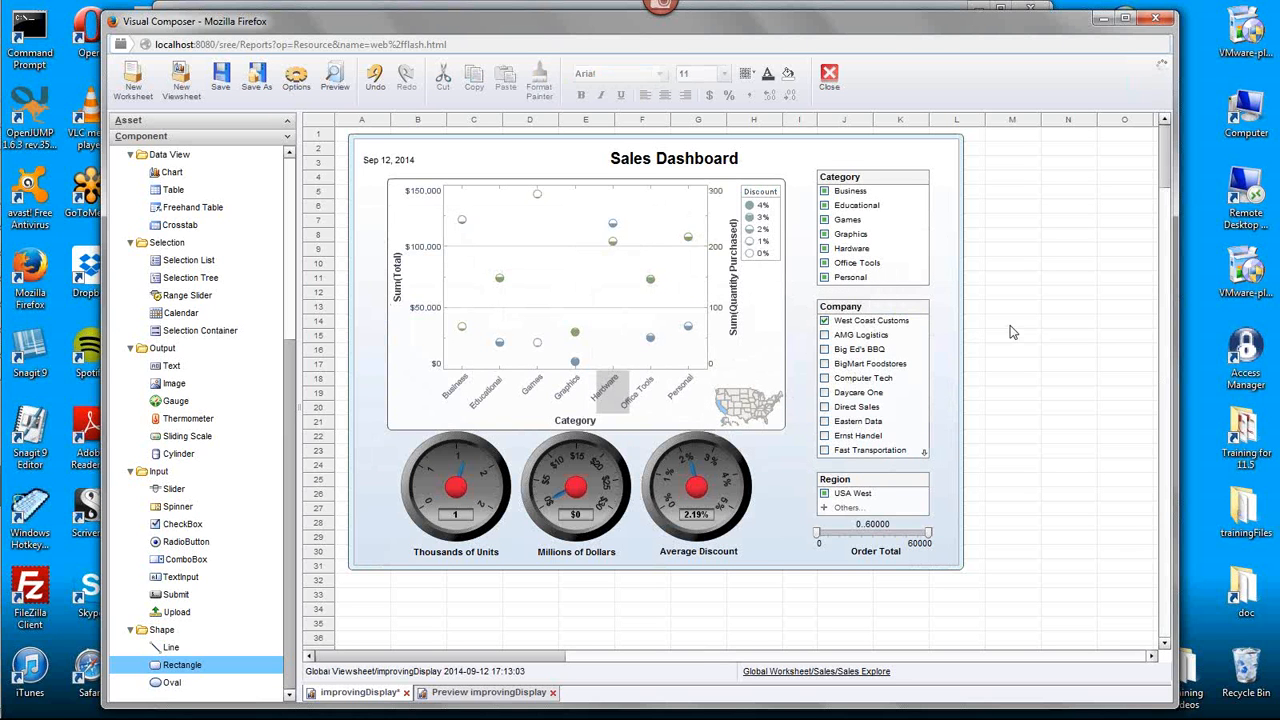
# - View the USA-Map-Vector-Backgroun.jpg image in the other Firefox window and return to Visual Composer
pyautogui.moveTo(18, 245)
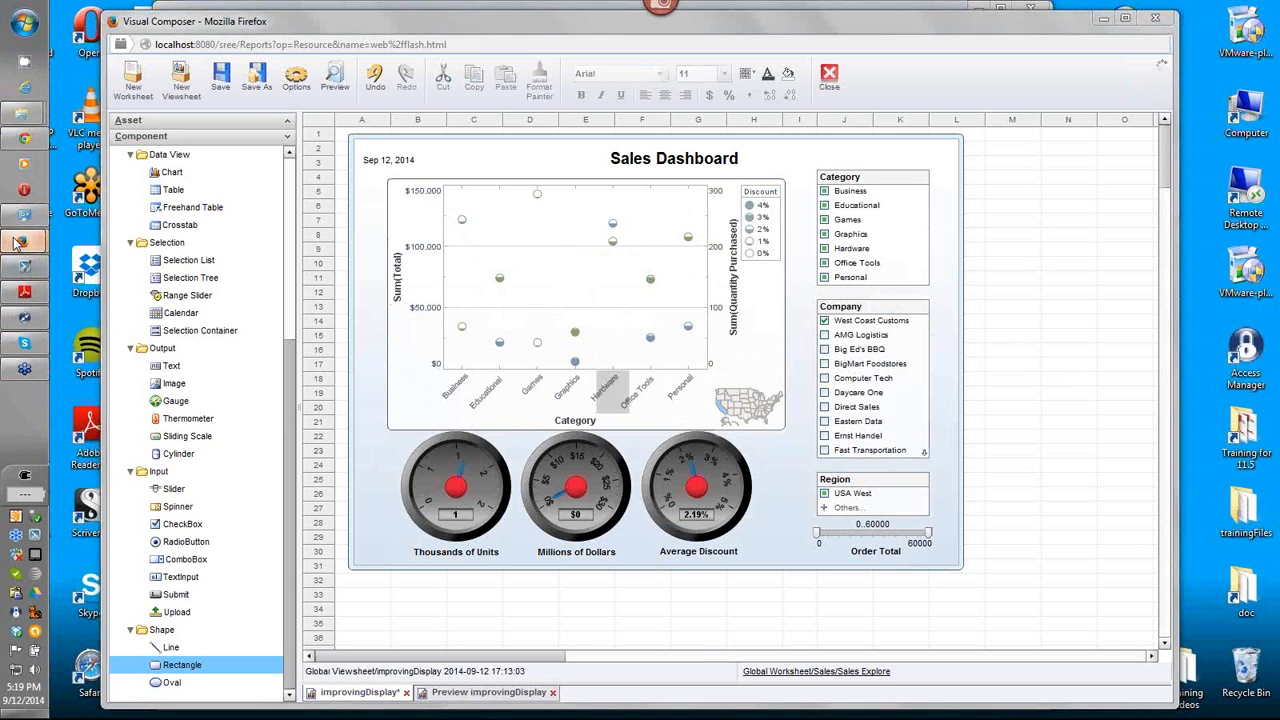
pyautogui.click(163, 100)
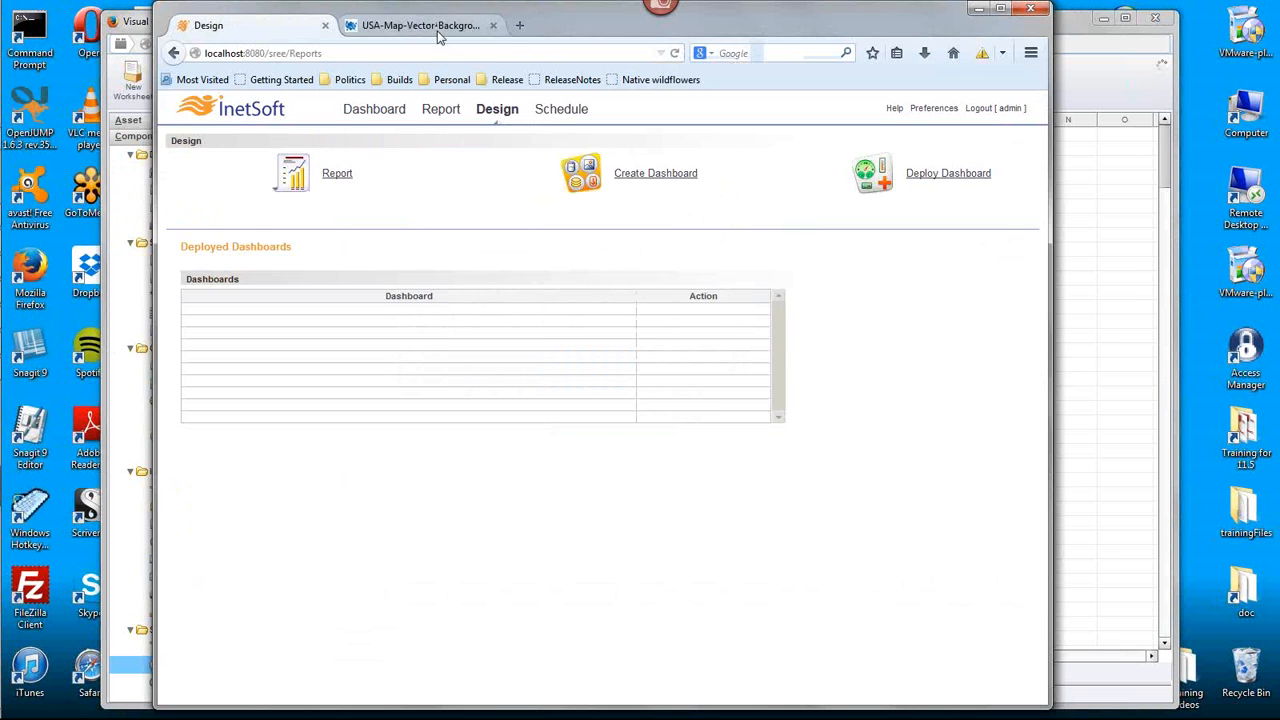
pyautogui.click(420, 25)
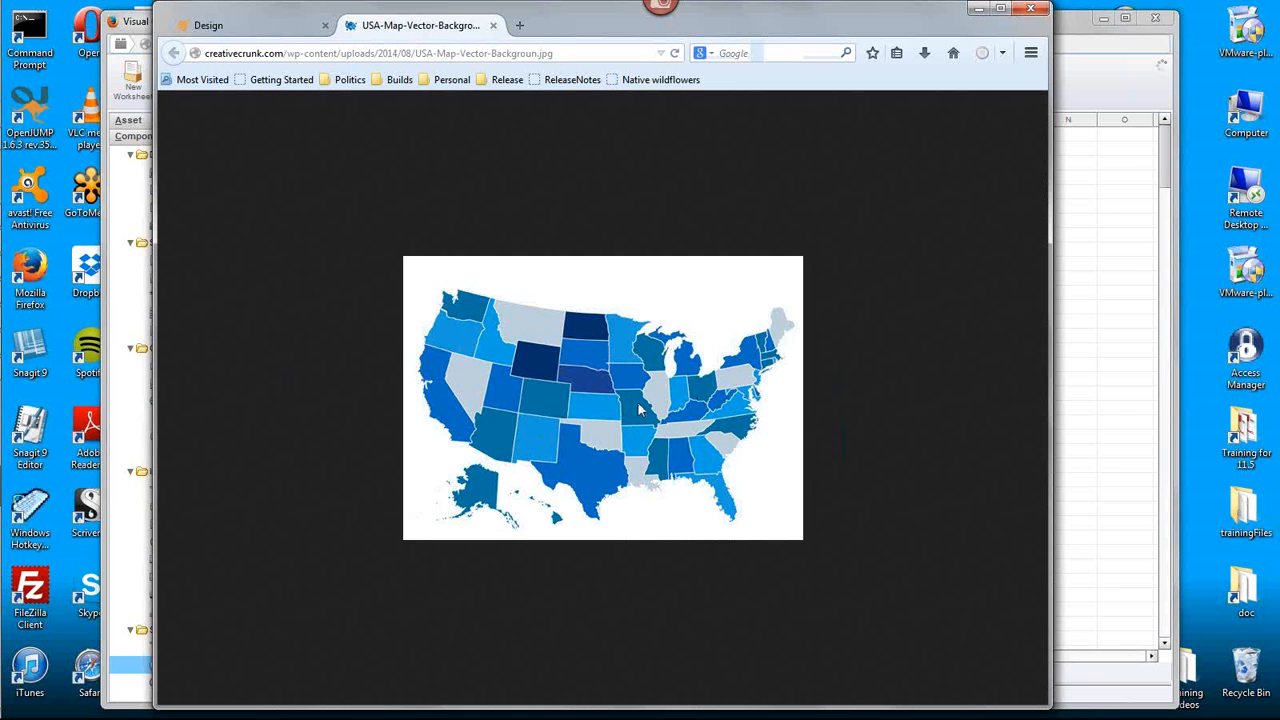
pyautogui.click(1104, 406)
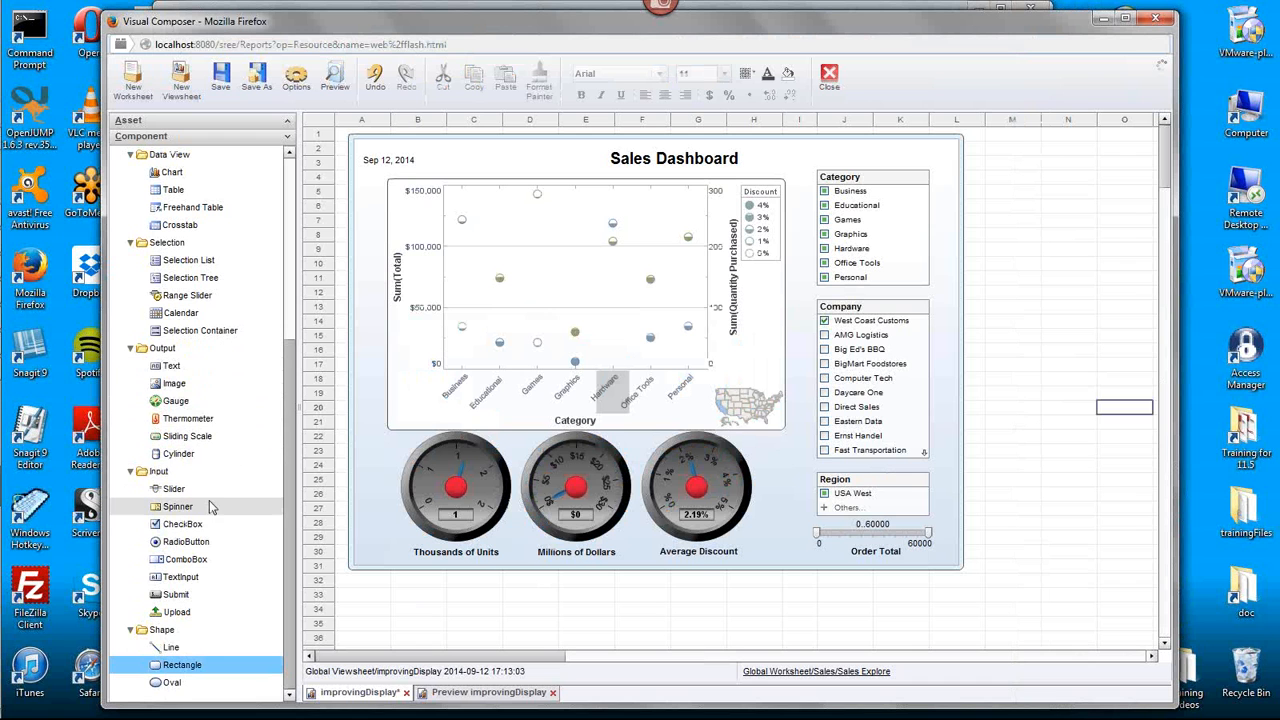
# - Add an image component beside the dashboard and enable Dynamic Image Selection in its properties, keeping the Value source type
pyautogui.moveTo(177, 385); pyautogui.dragTo(1028, 286)
pyautogui.click(1019, 307)
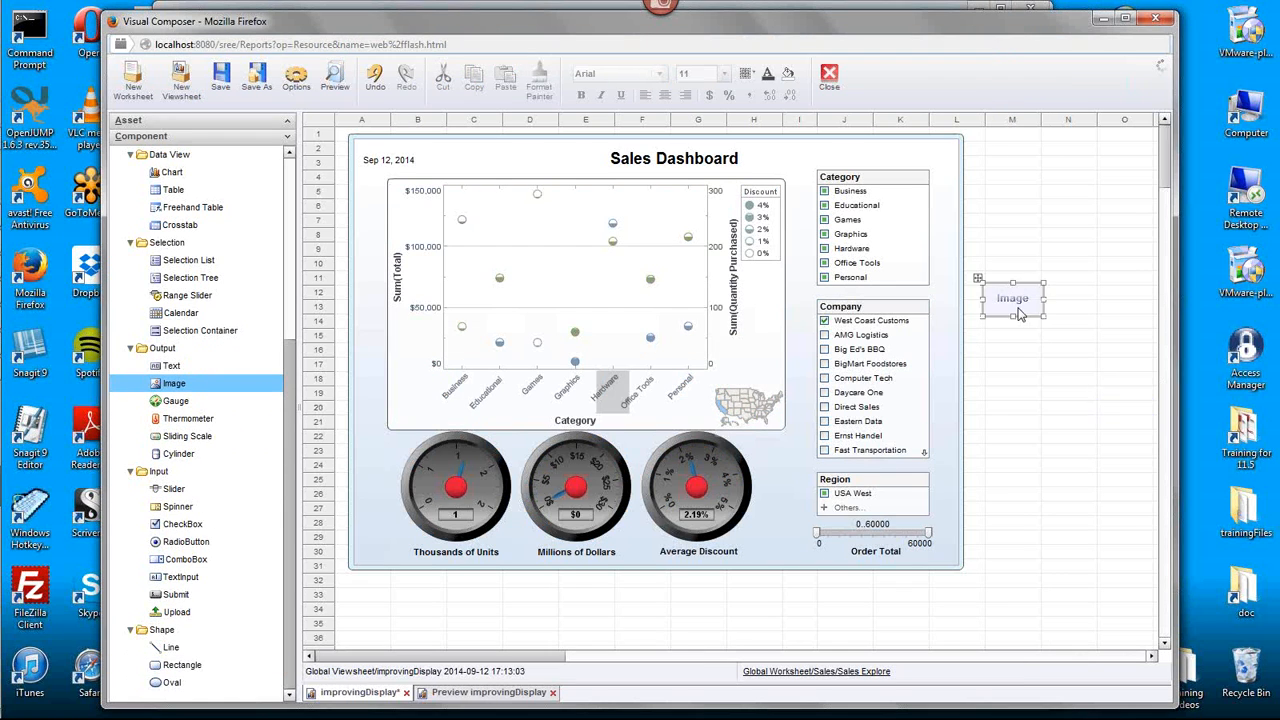
pyautogui.rightClick(1019, 307)
pyautogui.click(1048, 323)
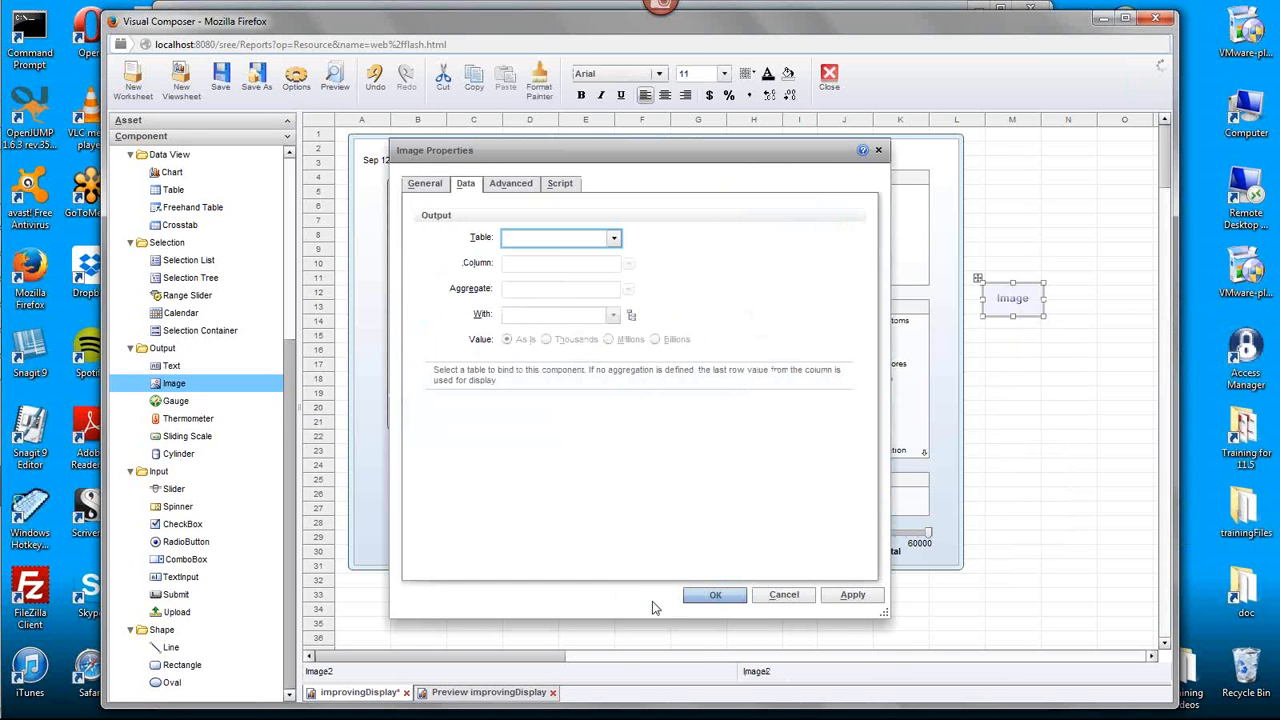
pyautogui.click(424, 184)
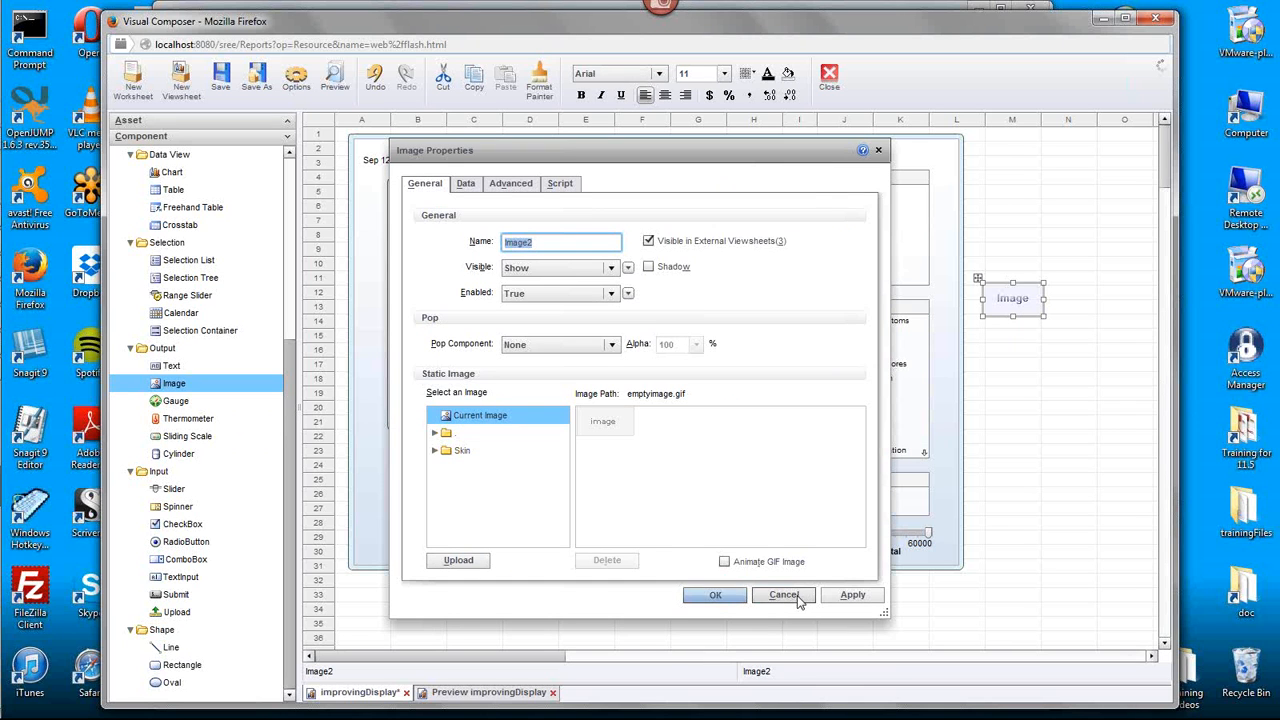
pyautogui.click(514, 188)
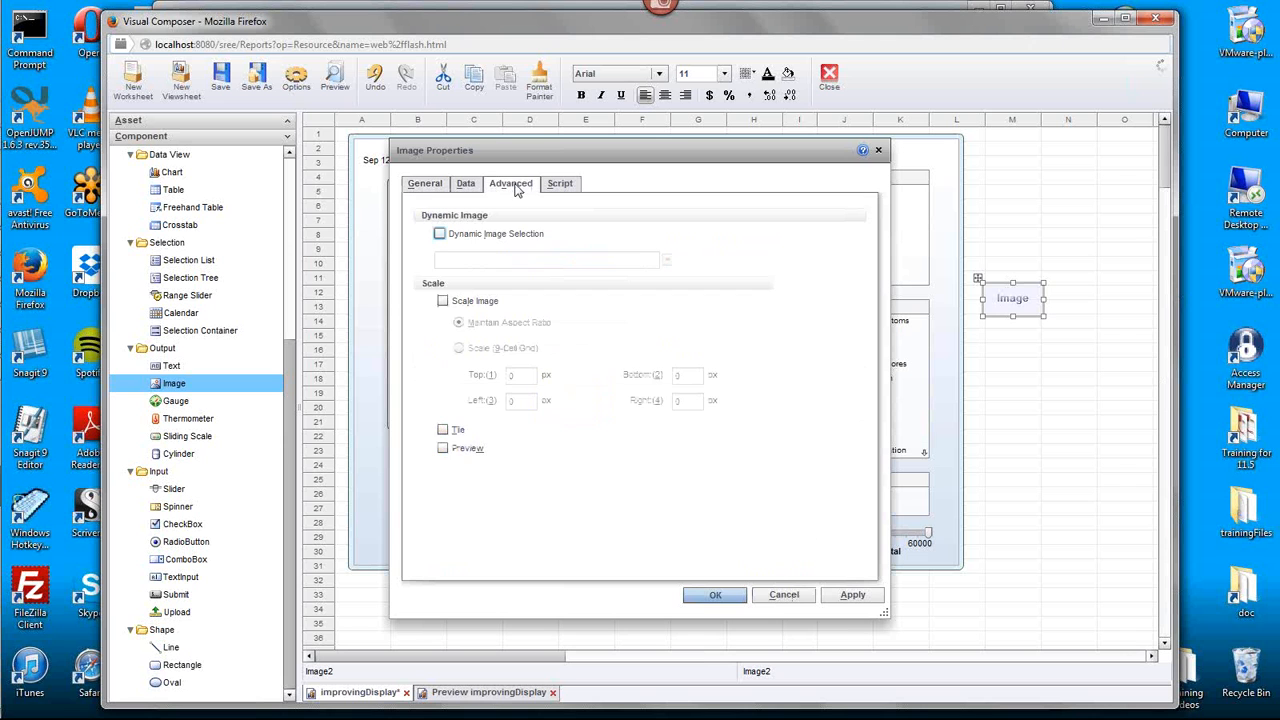
pyautogui.click(440, 233)
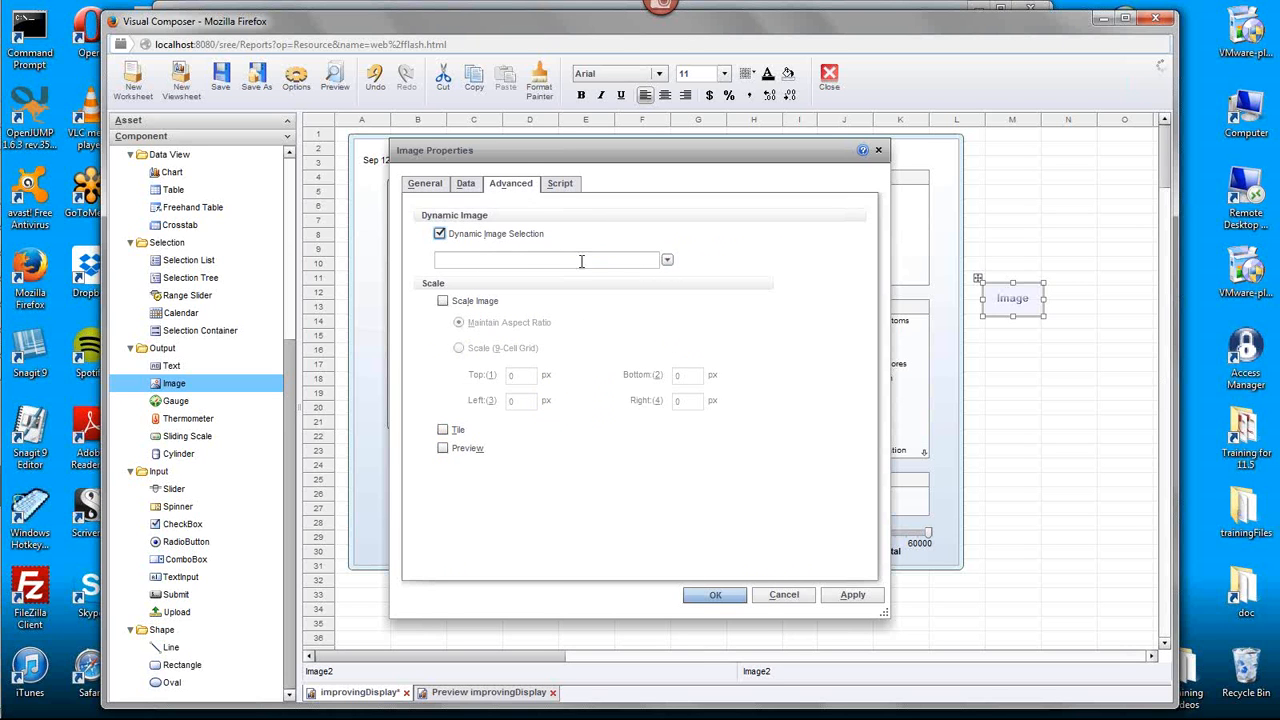
pyautogui.click(667, 259)
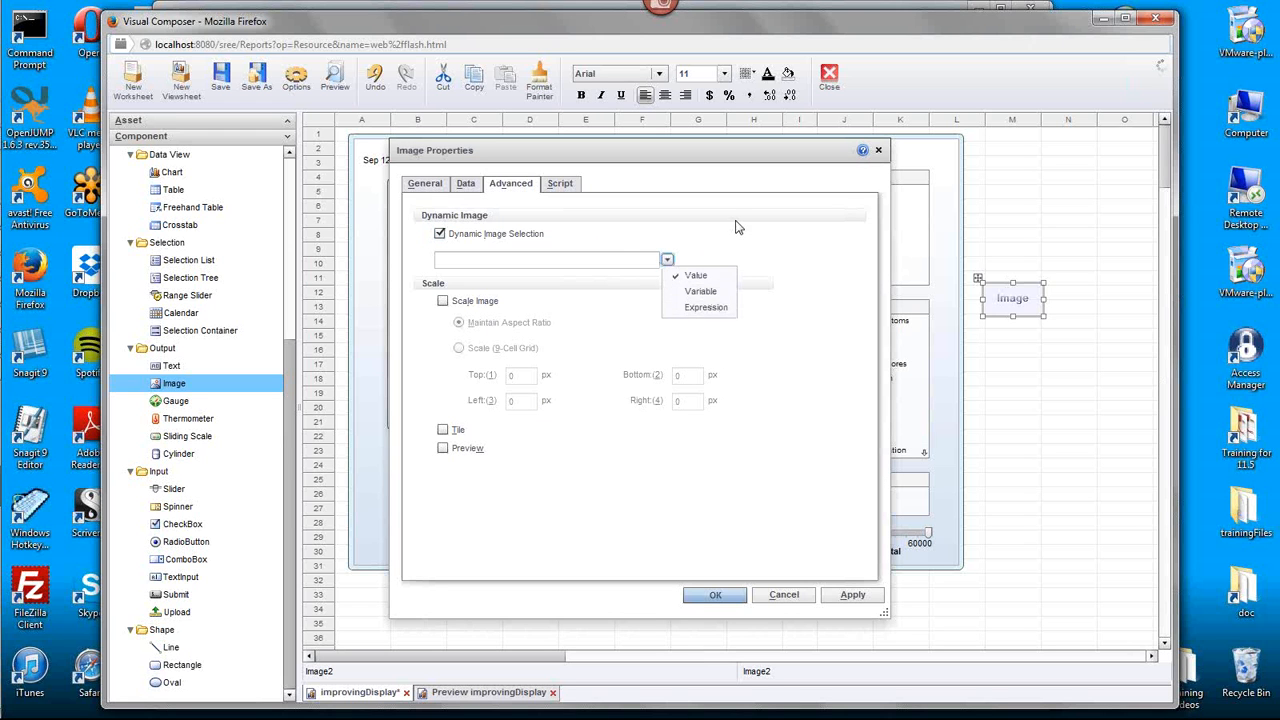
pyautogui.click(620, 257)
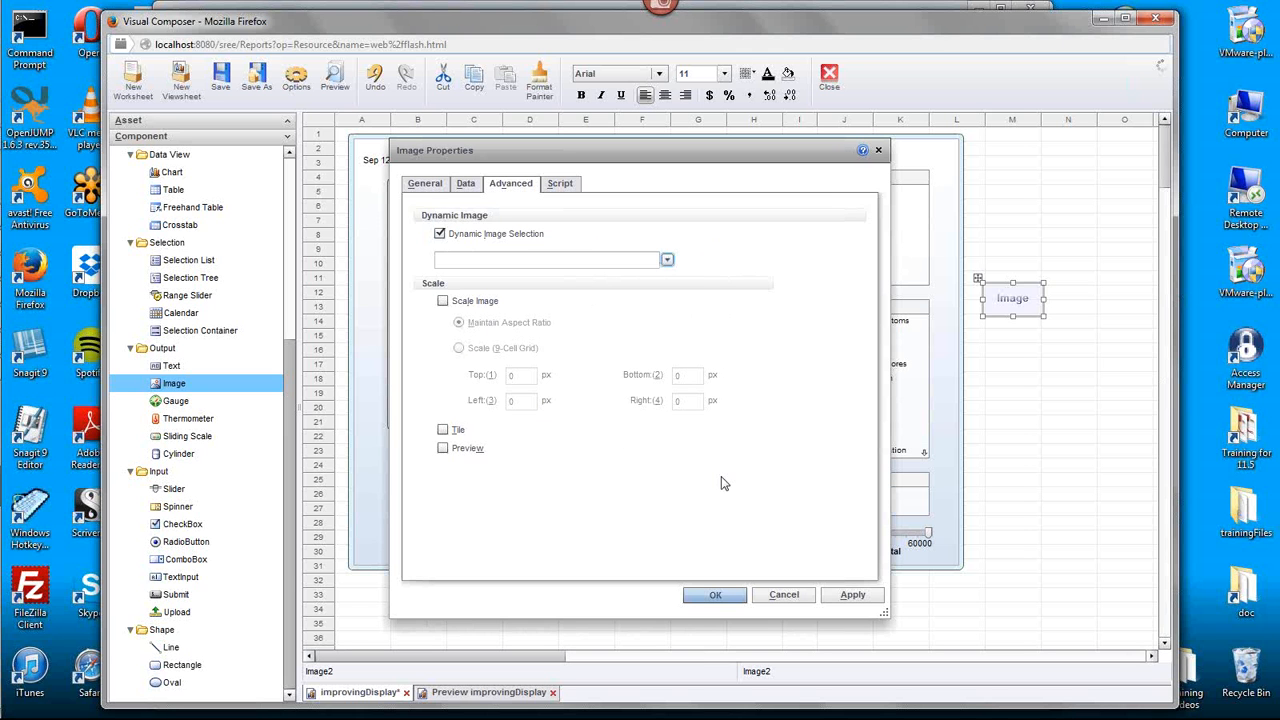
# - Switch to the other Firefox window and copy the image location of USA-Map-Vector-Backgroun.jpg
pyautogui.moveTo(6, 355)
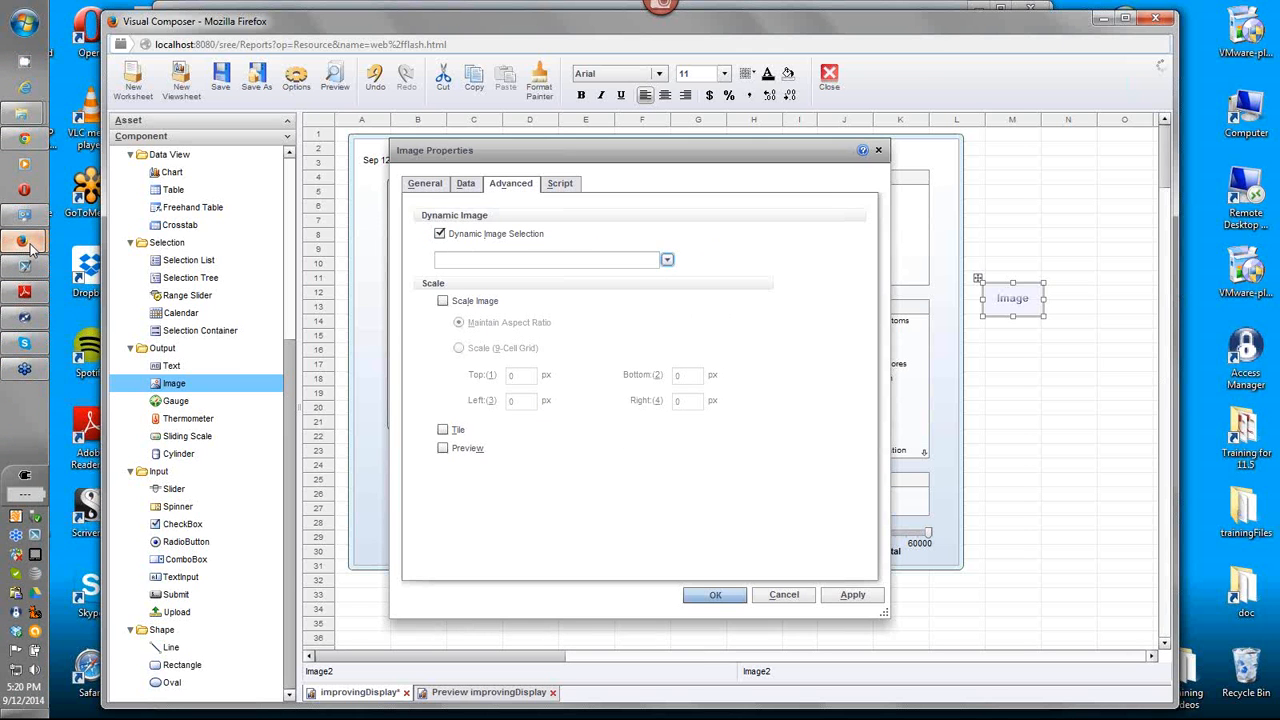
pyautogui.moveTo(25, 245)
pyautogui.click(172, 214)
pyautogui.rightClick(538, 344)
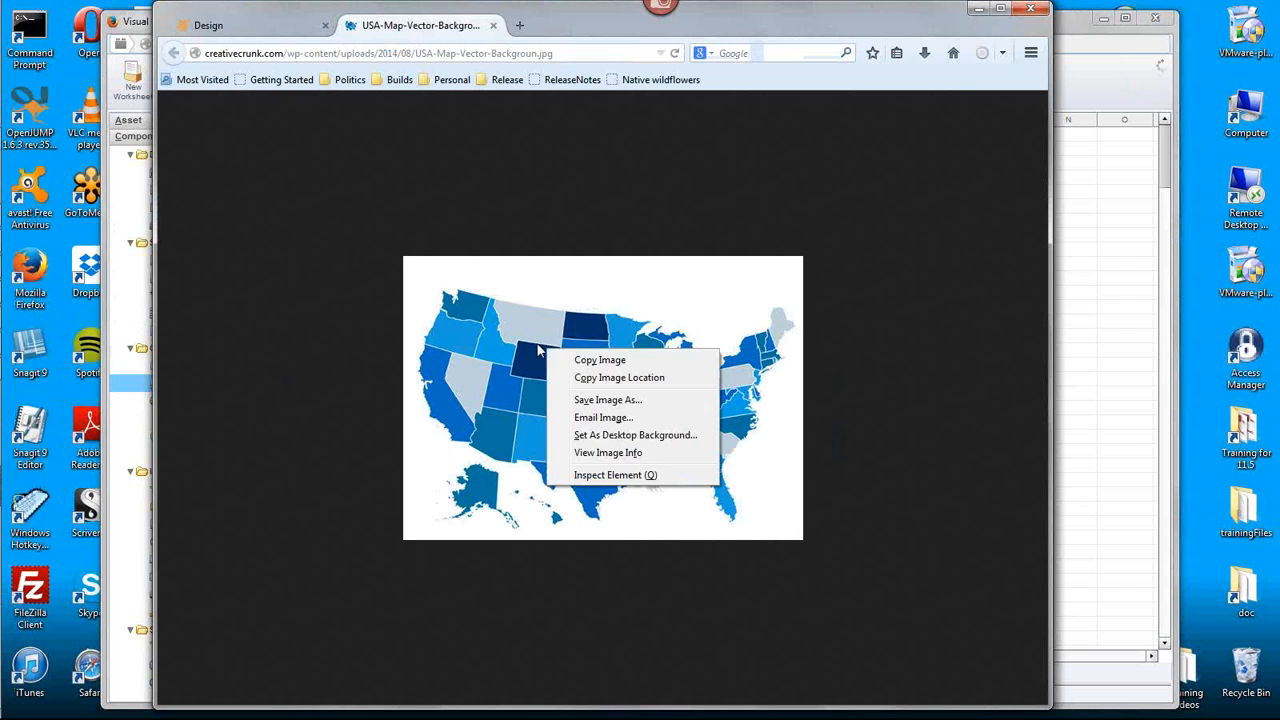
pyautogui.click(623, 381)
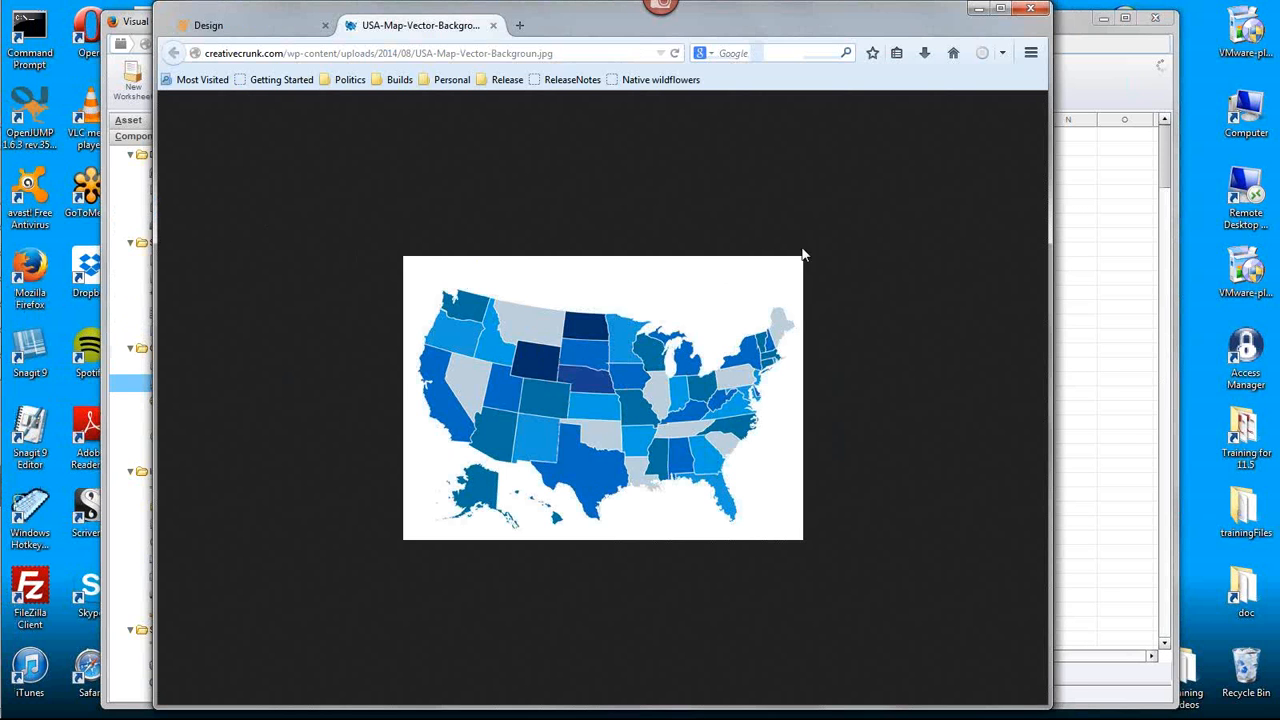
# - Return to Visual Composer and enter the copied image URL as the dynamic image value, applying the properties
pyautogui.click(1066, 34)
pyautogui.click(534, 260)
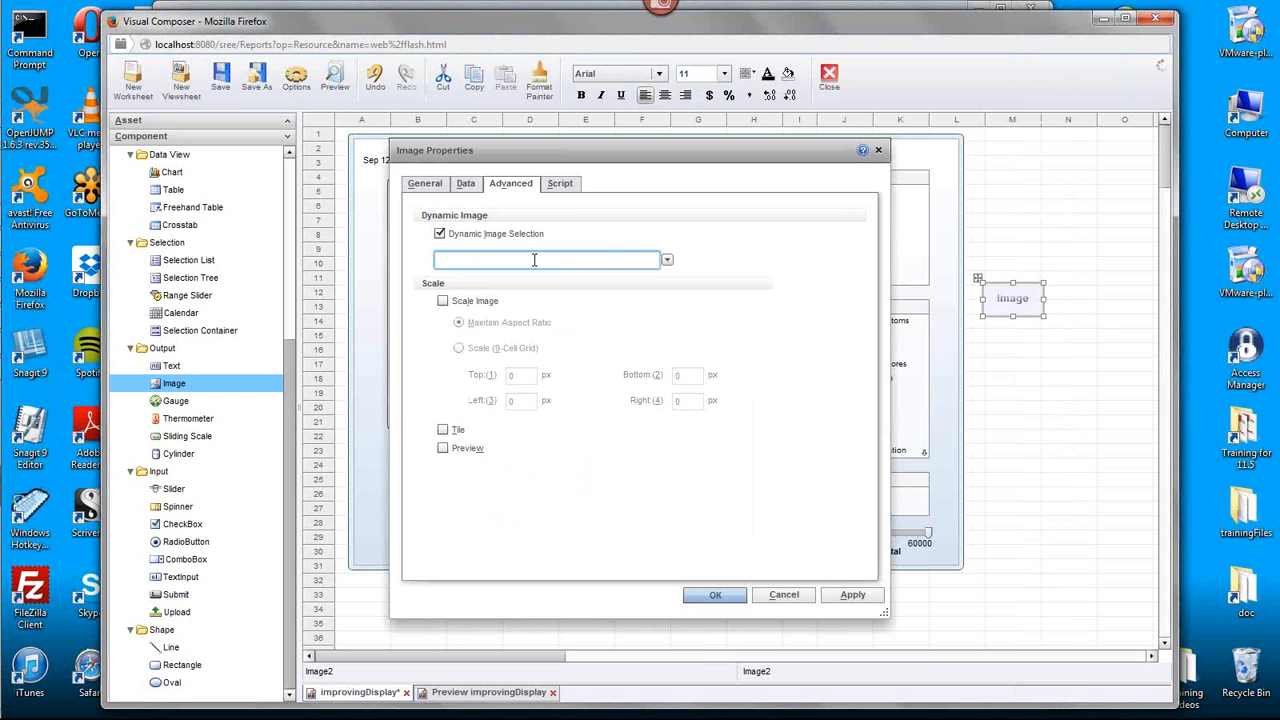
pyautogui.hotkey('ctrl', 'v')
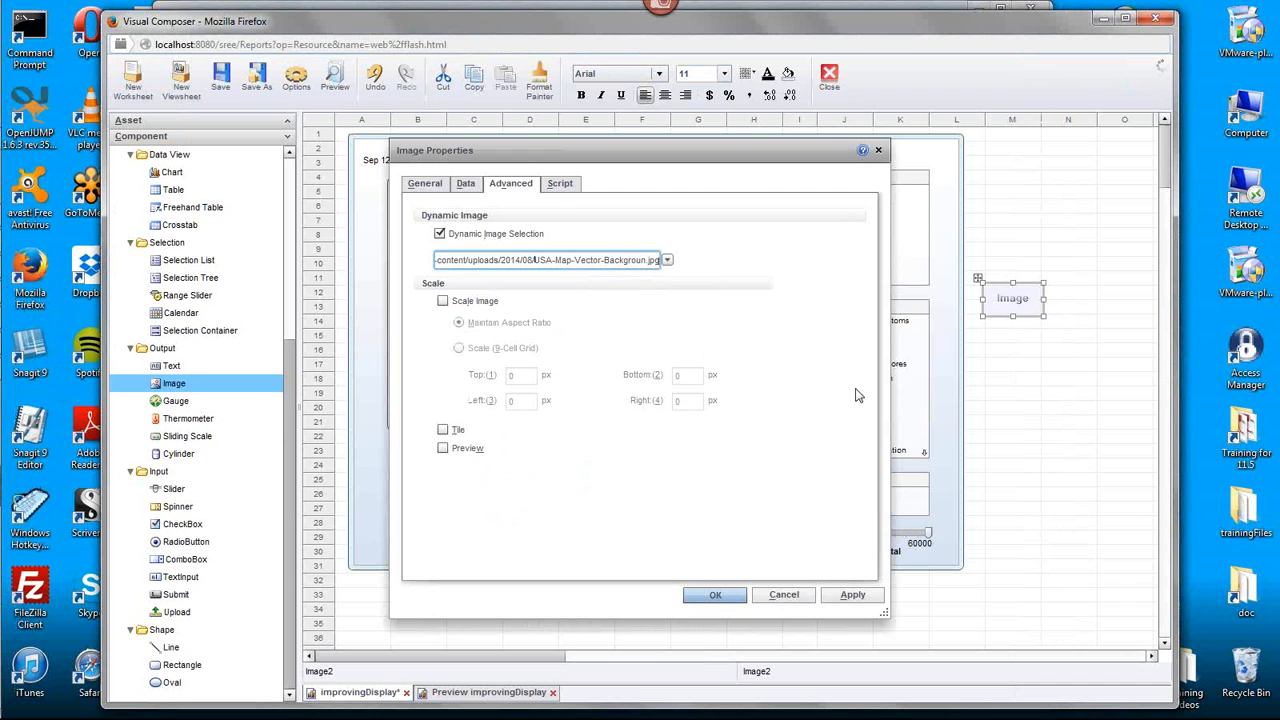
pyautogui.click(716, 595)
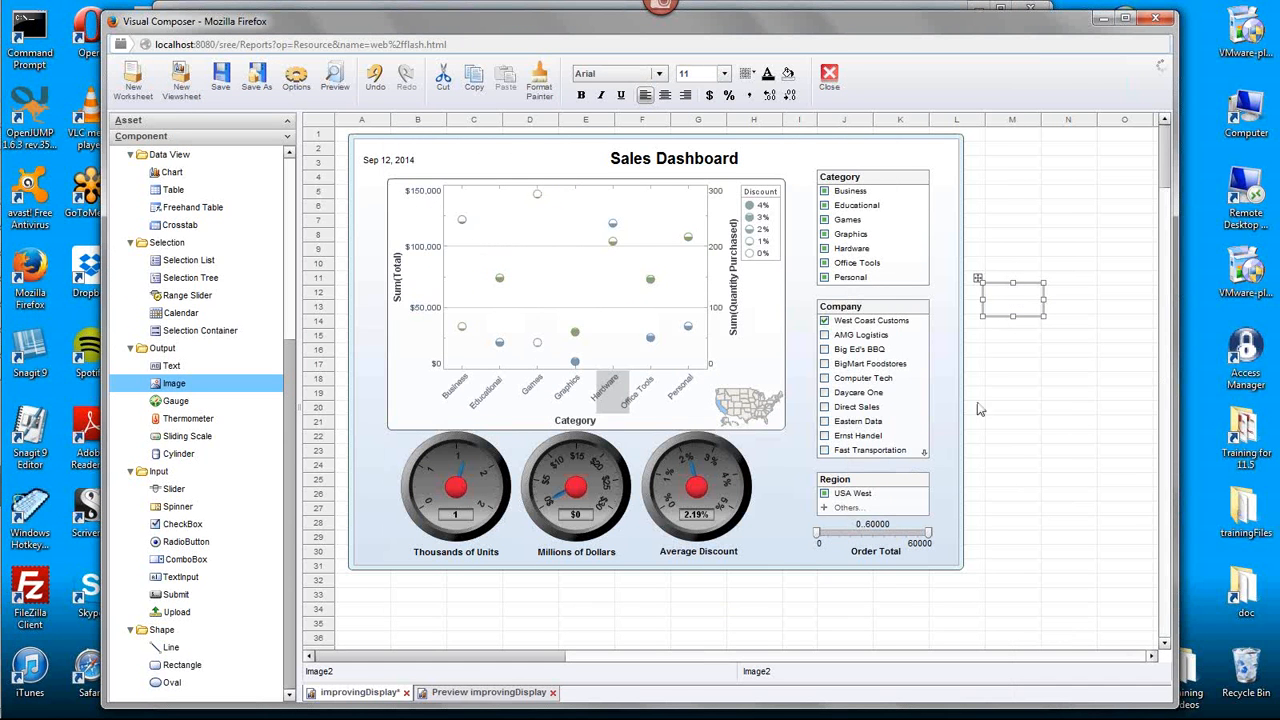
# - Move the new map image below the dashboard and enlarge it until most of the U.S. map fits inside
pyautogui.moveTo(1044, 317); pyautogui.dragTo(1131, 375)
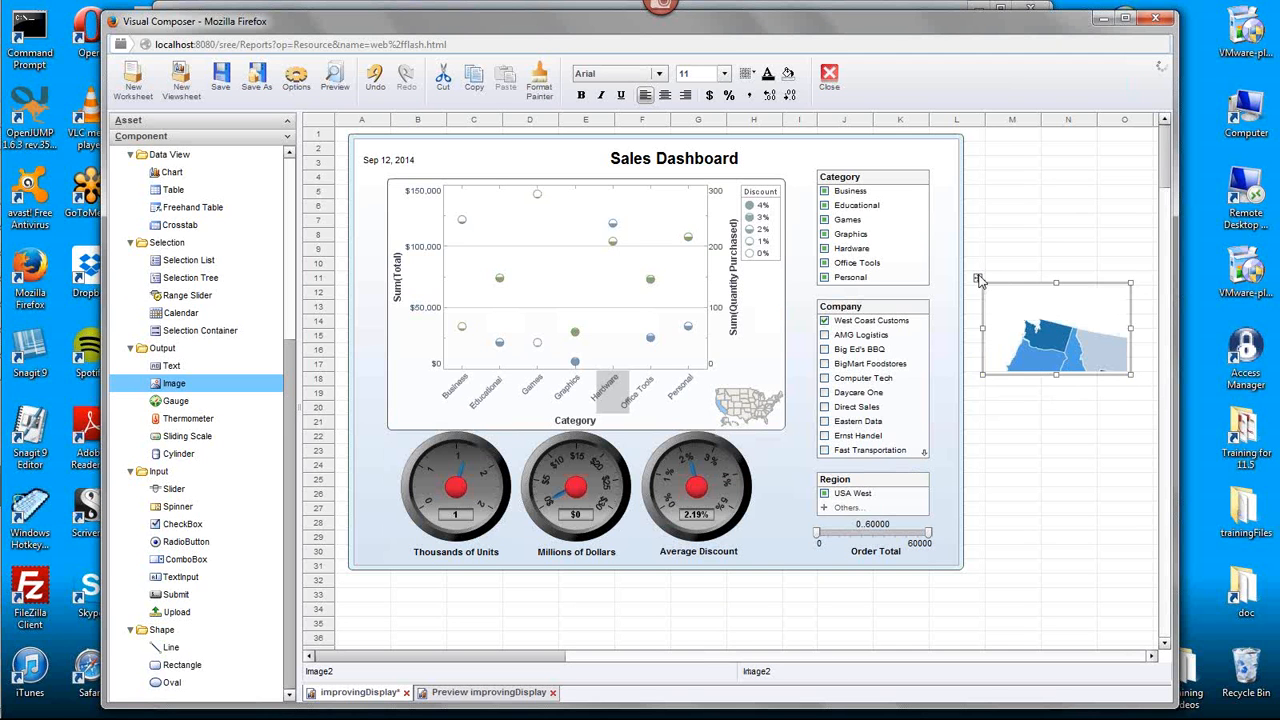
pyautogui.moveTo(978, 279); pyautogui.dragTo(469, 490)
pyautogui.moveTo(624, 586); pyautogui.dragTo(806, 634)
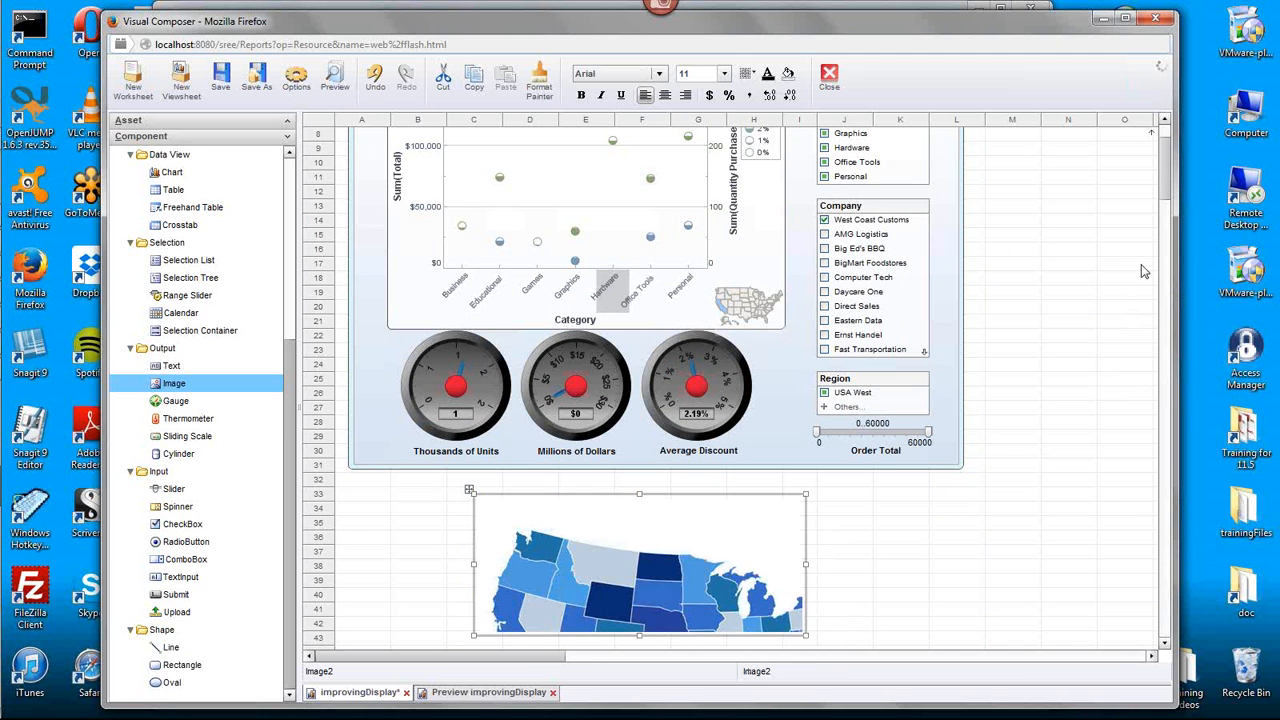
pyautogui.scroll(-2, 1170, 183)
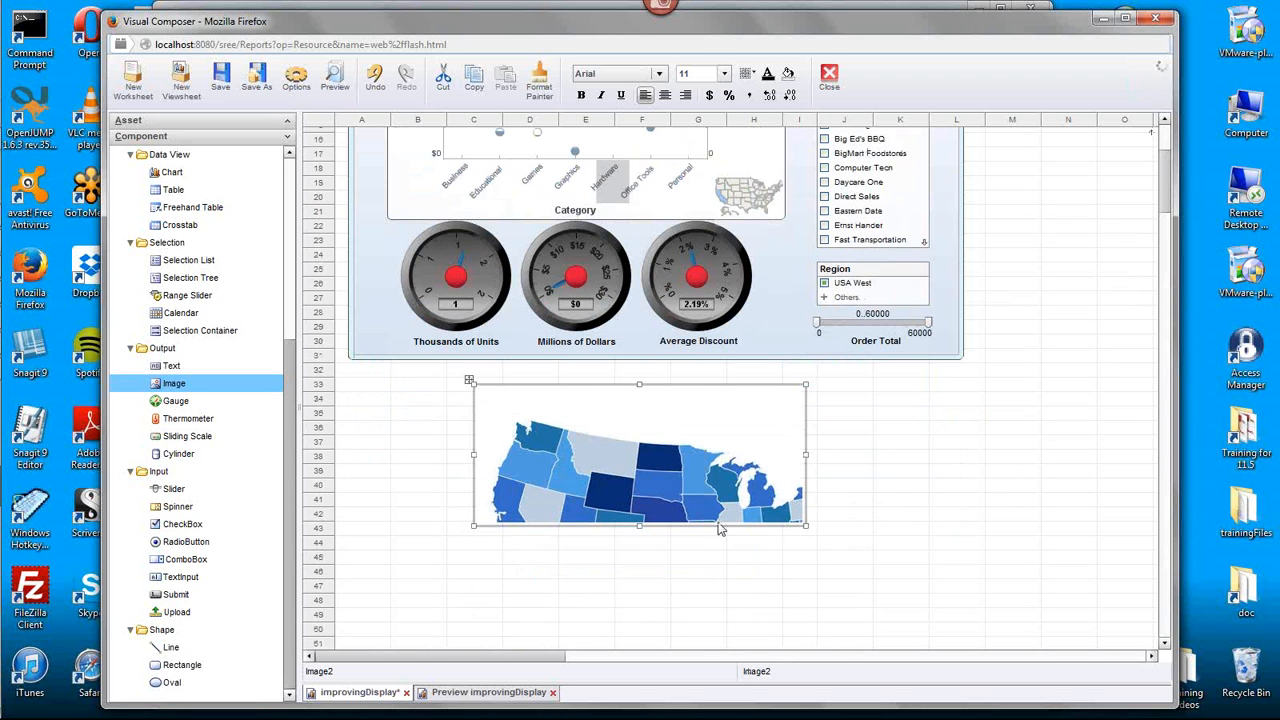
pyautogui.moveTo(806, 526); pyautogui.dragTo(900, 590)
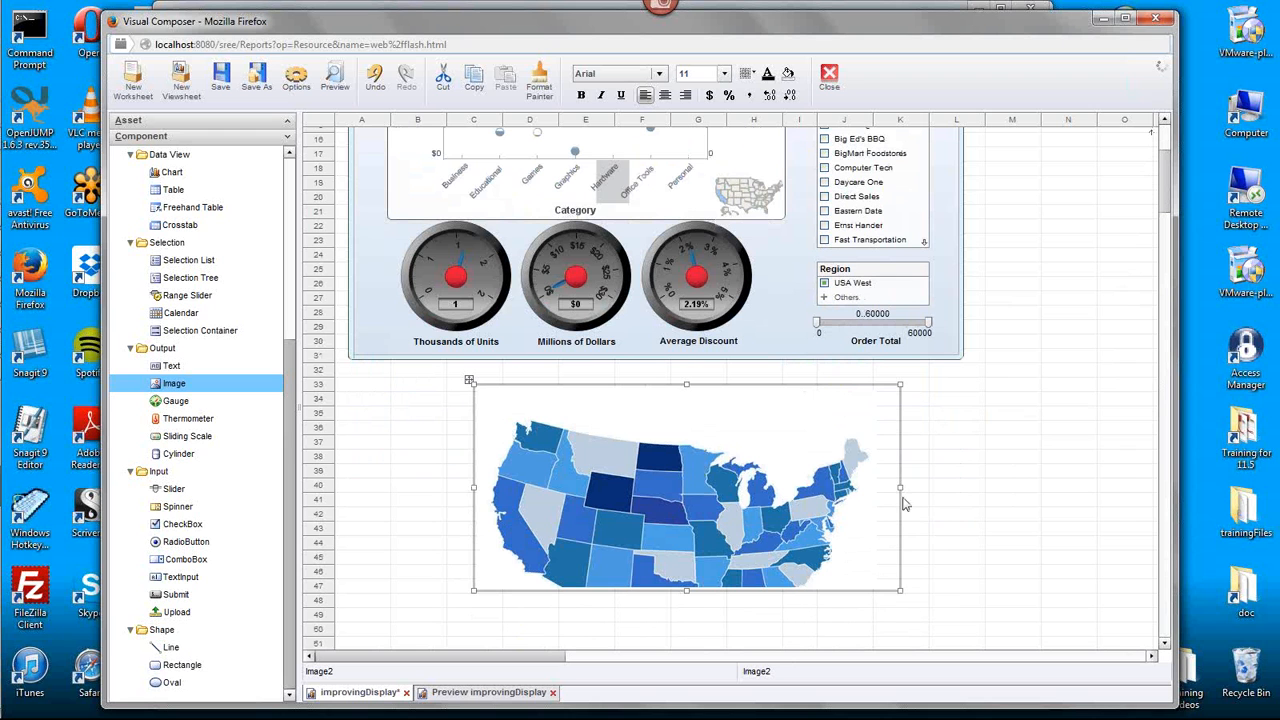
pyautogui.moveTo(686, 590); pyautogui.dragTo(686, 623)
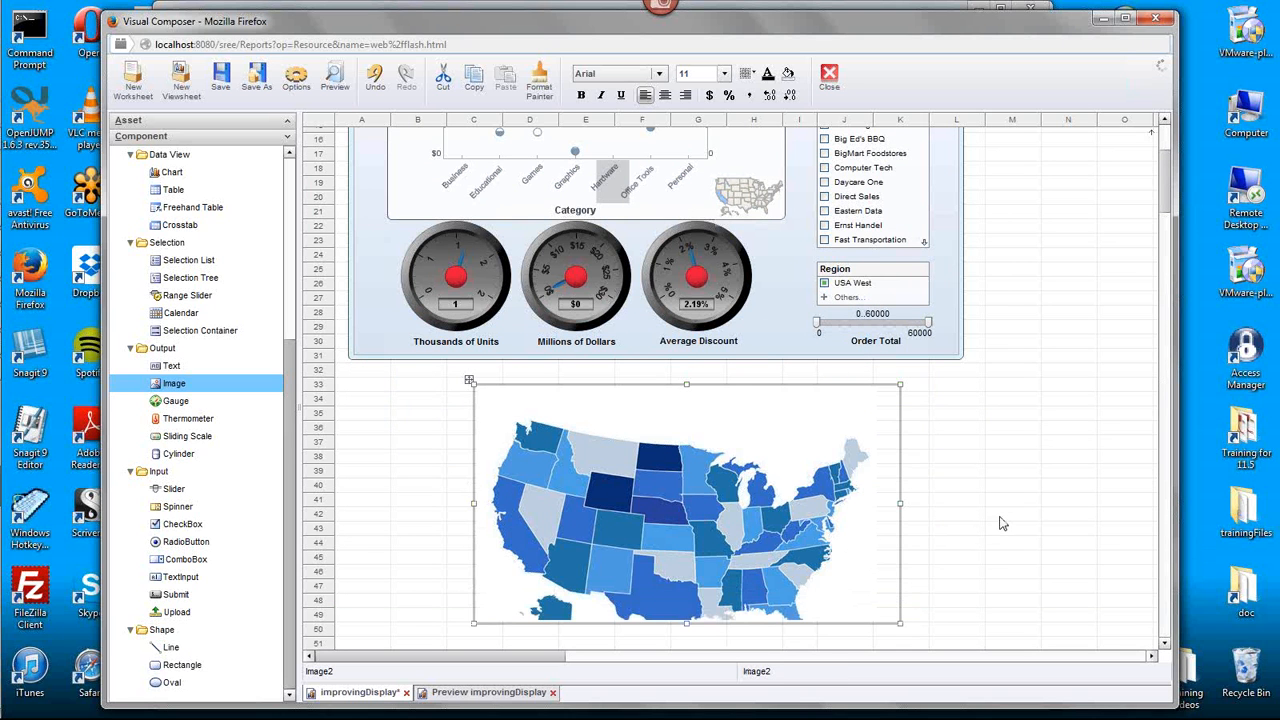
# - Enable Scale Image for the map image with the Scale (9-Cell Grid) option
pyautogui.rightClick(741, 486)
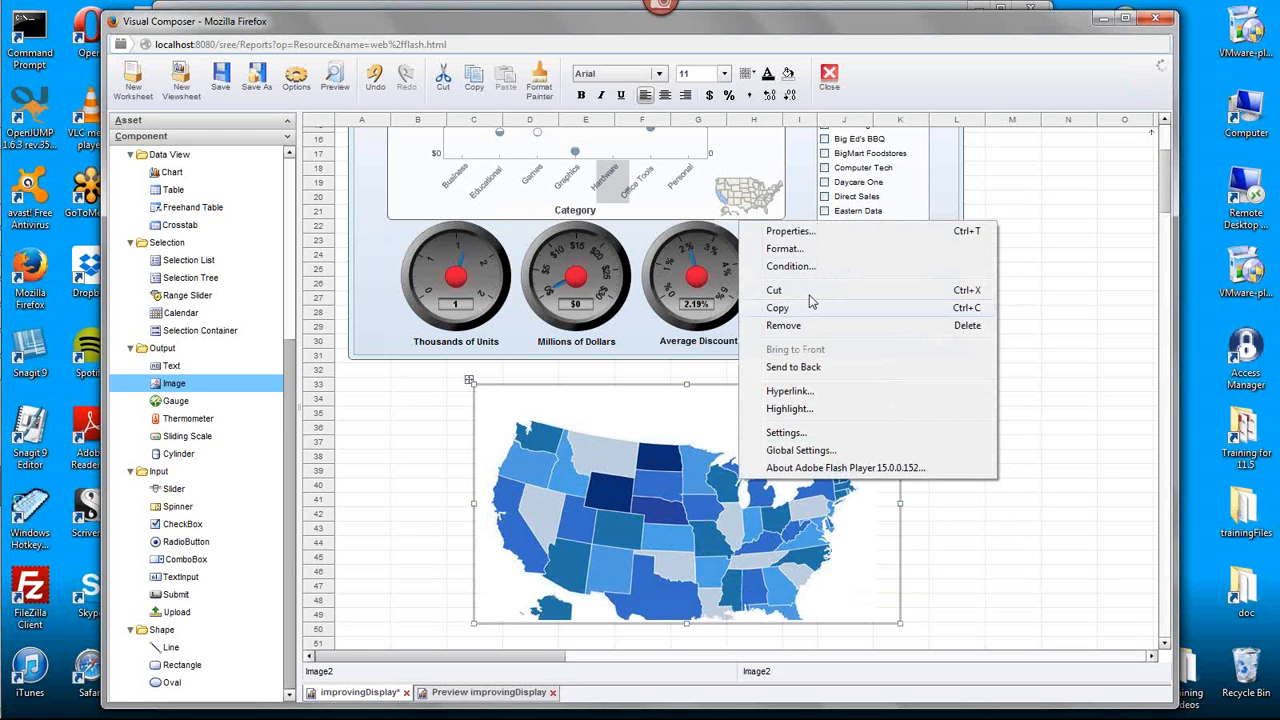
pyautogui.click(790, 231)
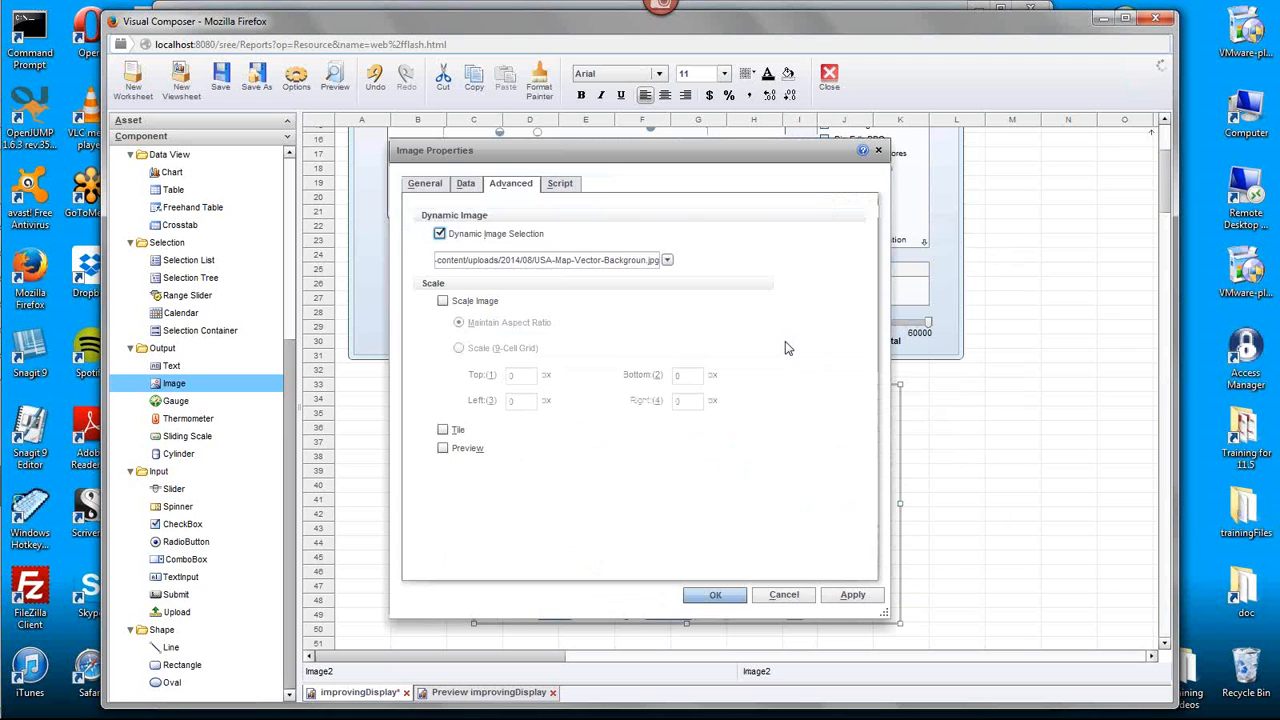
pyautogui.click(442, 300)
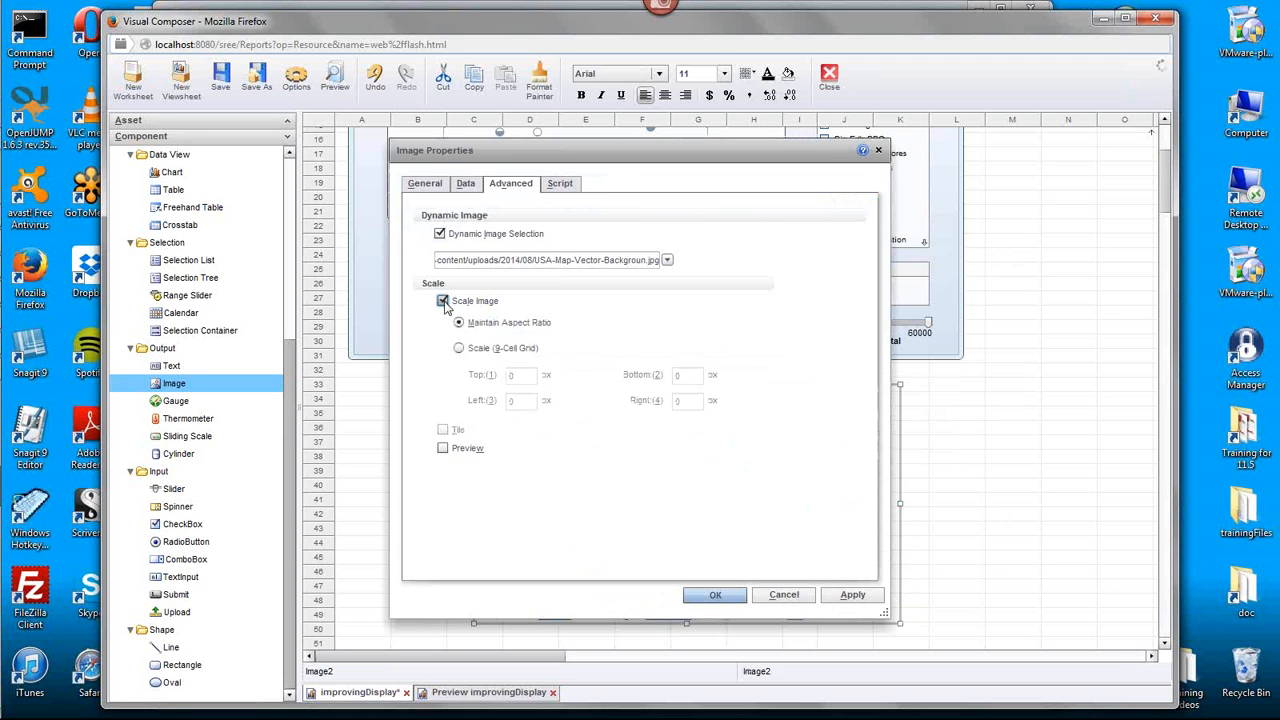
pyautogui.click(458, 347)
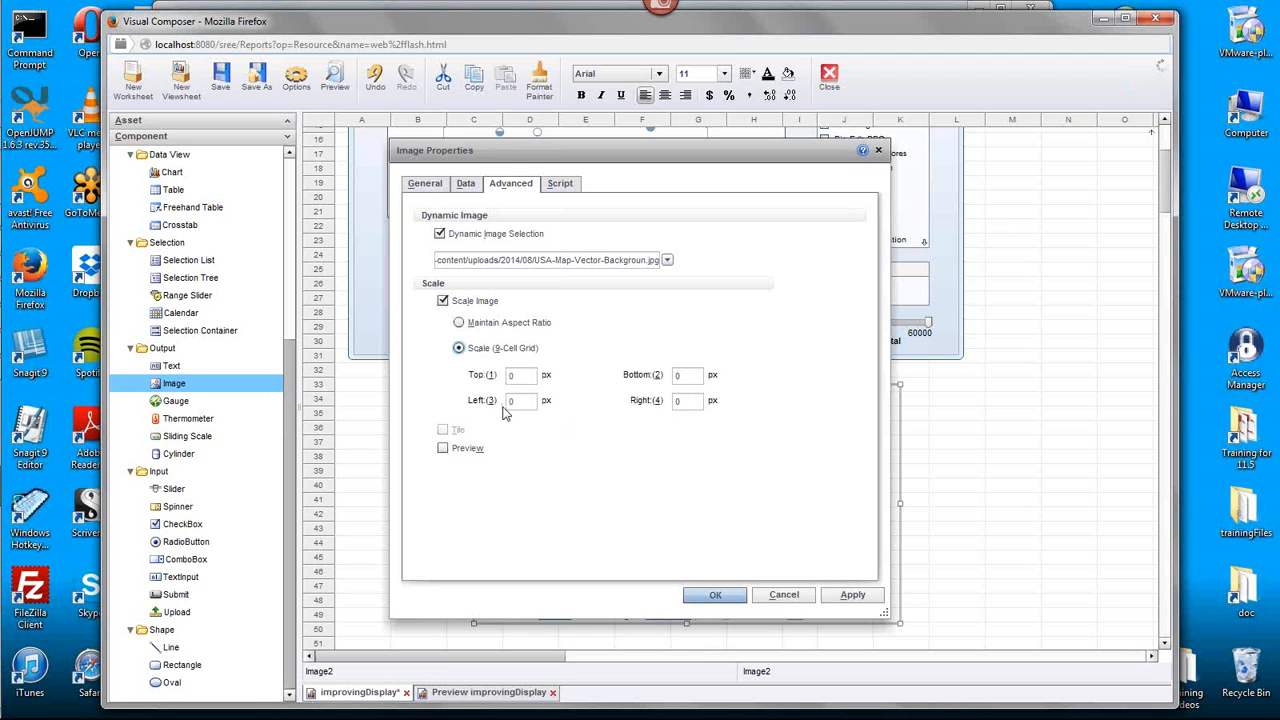
pyautogui.click(731, 601)
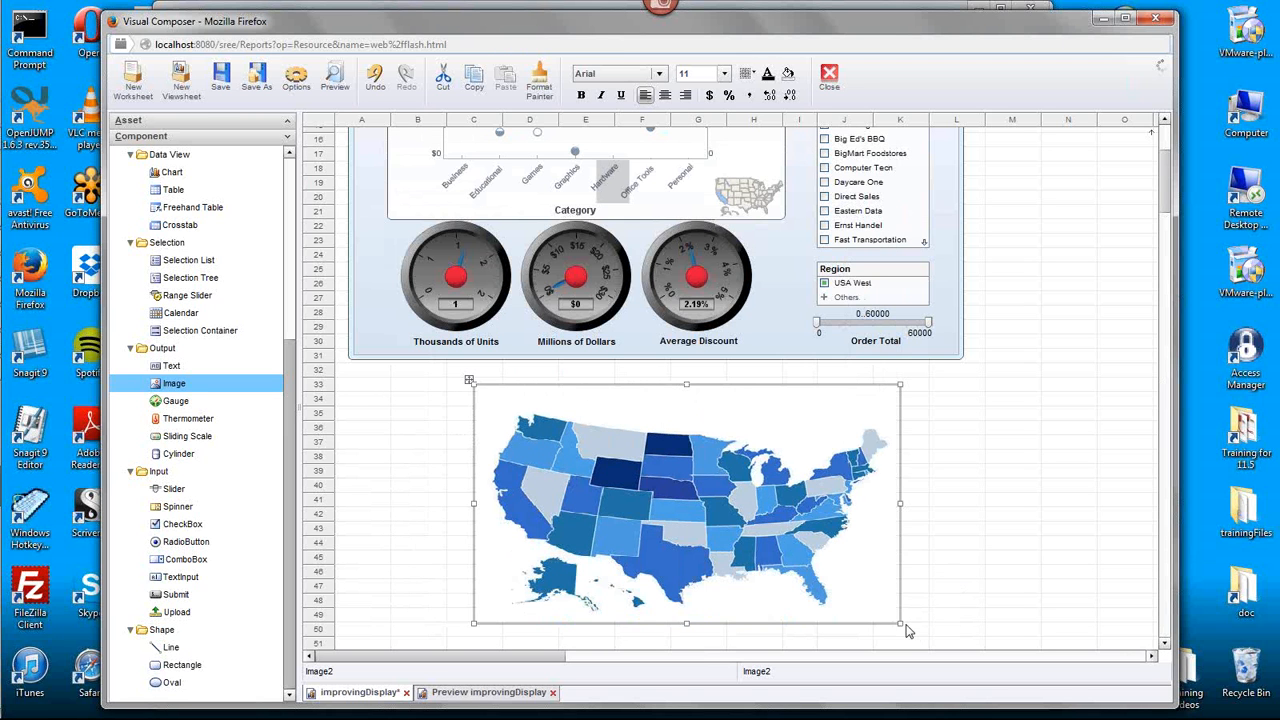
# - Enlarge the scaled map image below the dashboard so it reaches column L and about row 57
pyautogui.moveTo(901, 625); pyautogui.dragTo(938, 652)
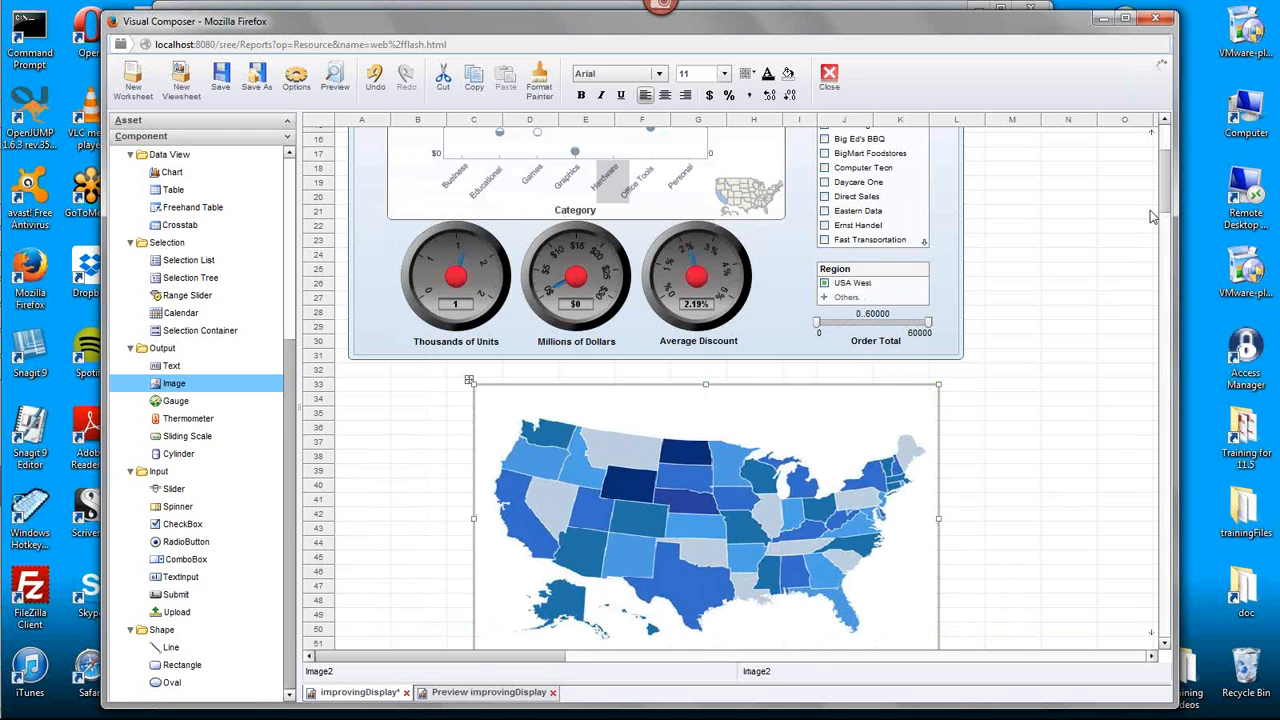
pyautogui.scroll(-3, 1172, 196)
pyautogui.moveTo(939, 523); pyautogui.dragTo(1010, 618)
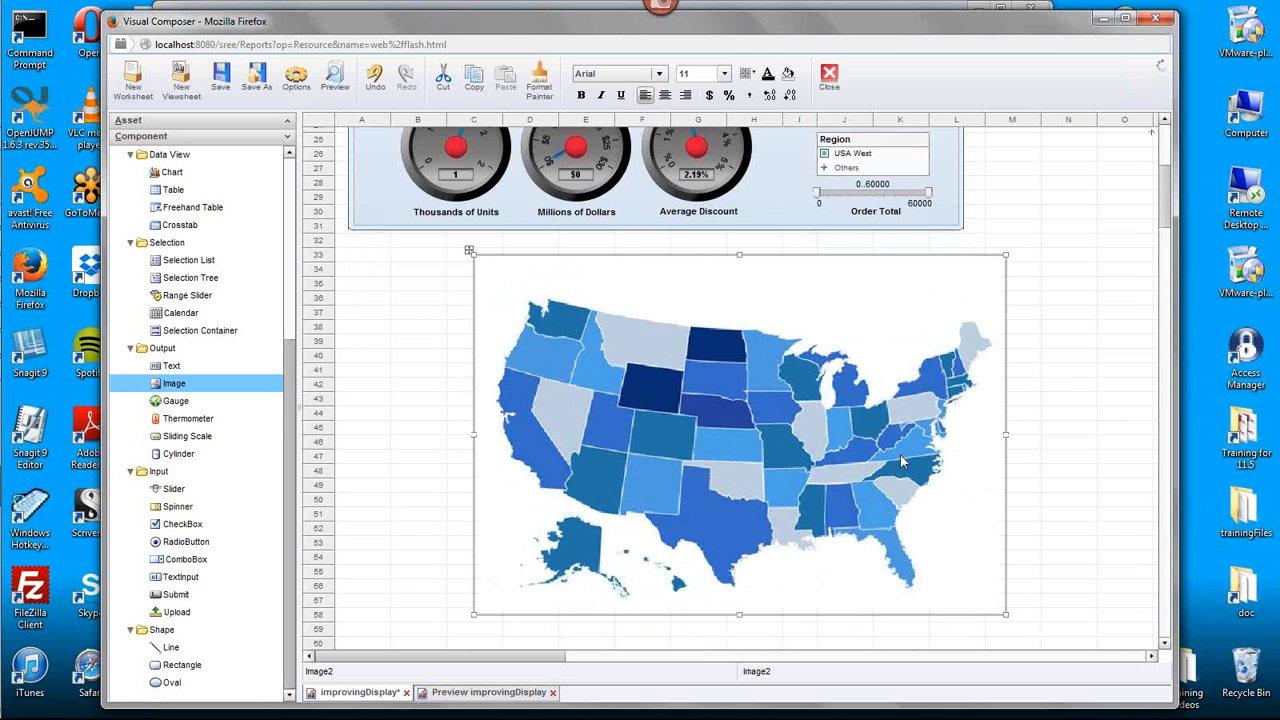
# - Move the map image onto the dashboard with Move component here and stretch it to fill the area inside the background's border
pyautogui.moveTo(1167, 215); pyautogui.dragTo(1157, 182)
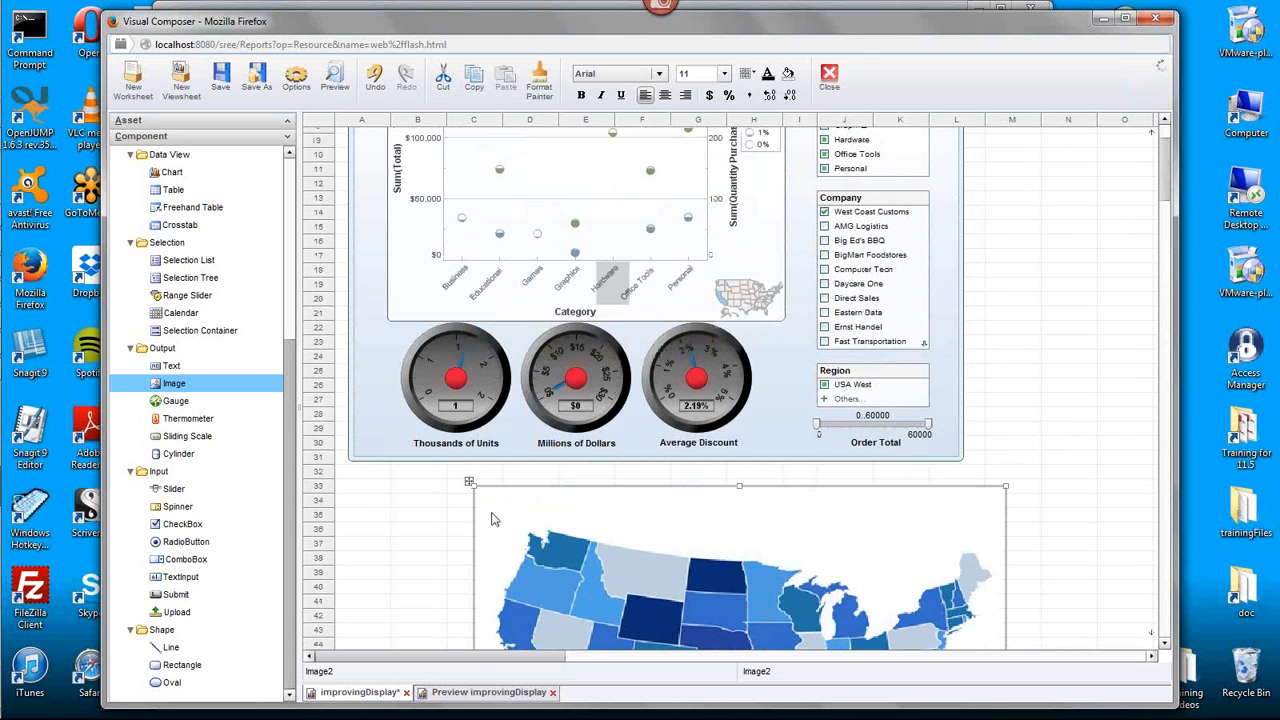
pyautogui.moveTo(900, 387)
pyautogui.moveTo(1168, 195); pyautogui.dragTo(1167, 185)
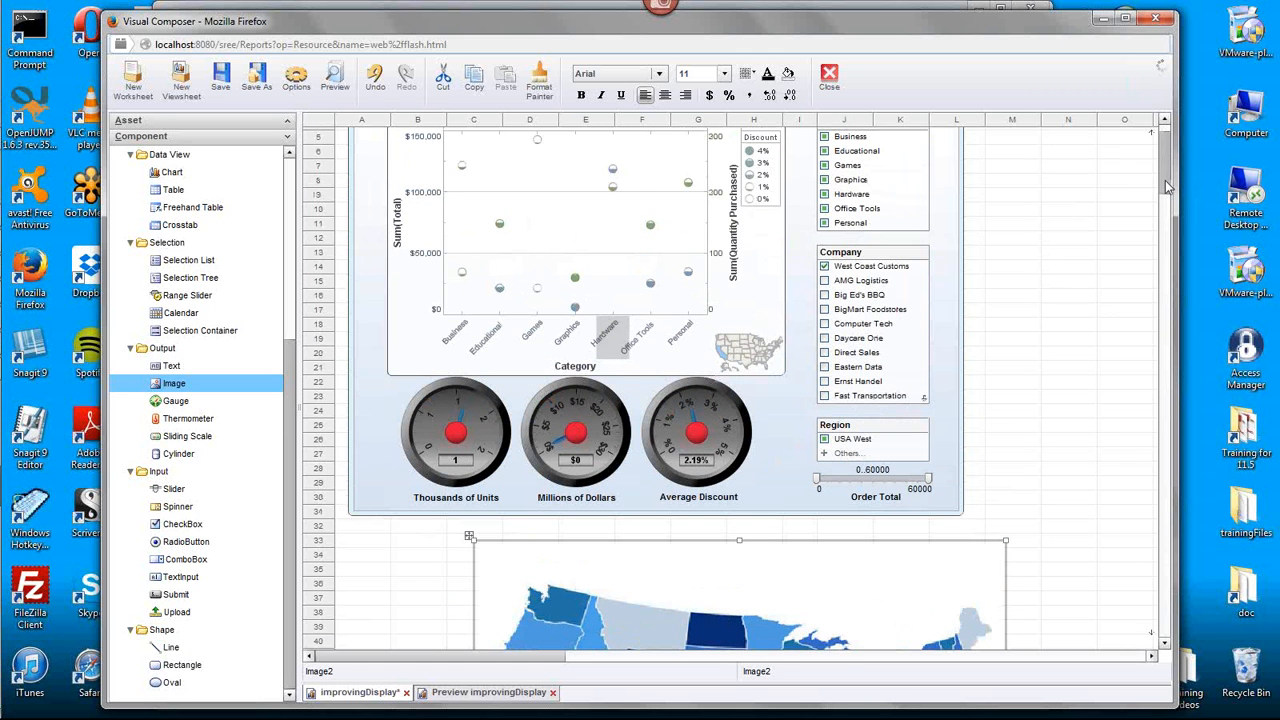
pyautogui.moveTo(469, 538); pyautogui.dragTo(354, 140)
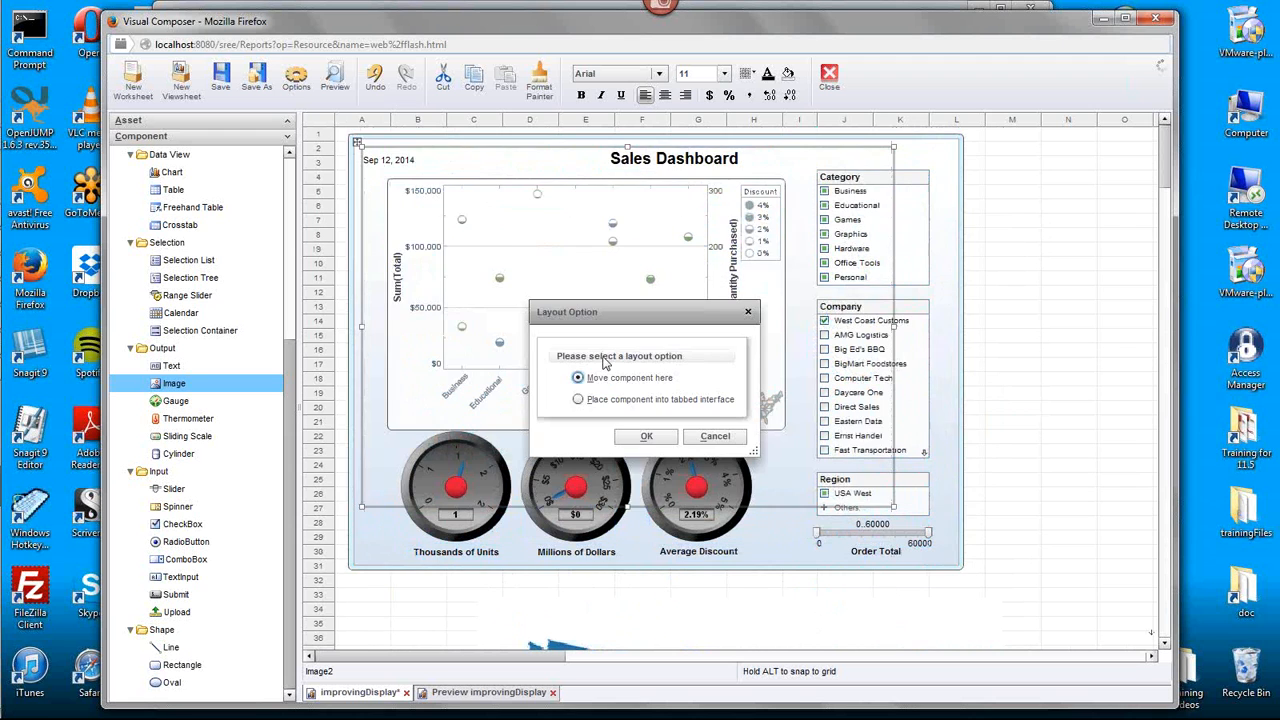
pyautogui.click(637, 440)
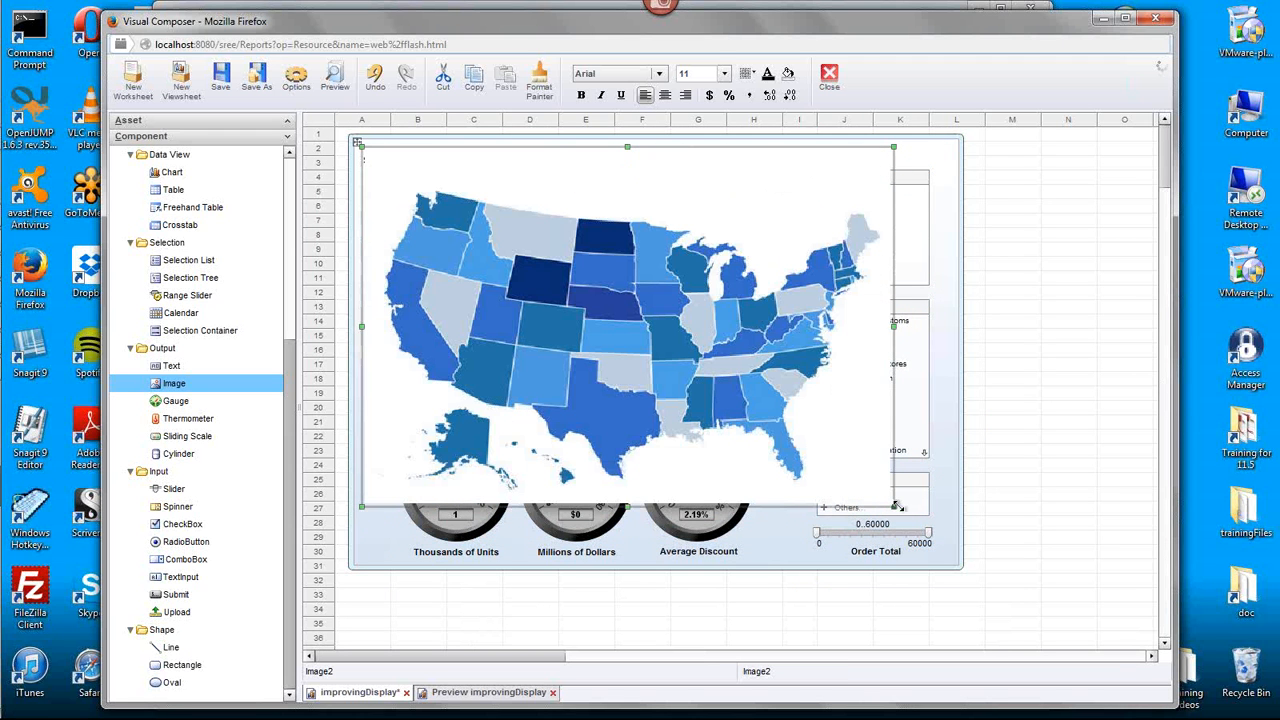
pyautogui.moveTo(893, 508); pyautogui.dragTo(952, 569)
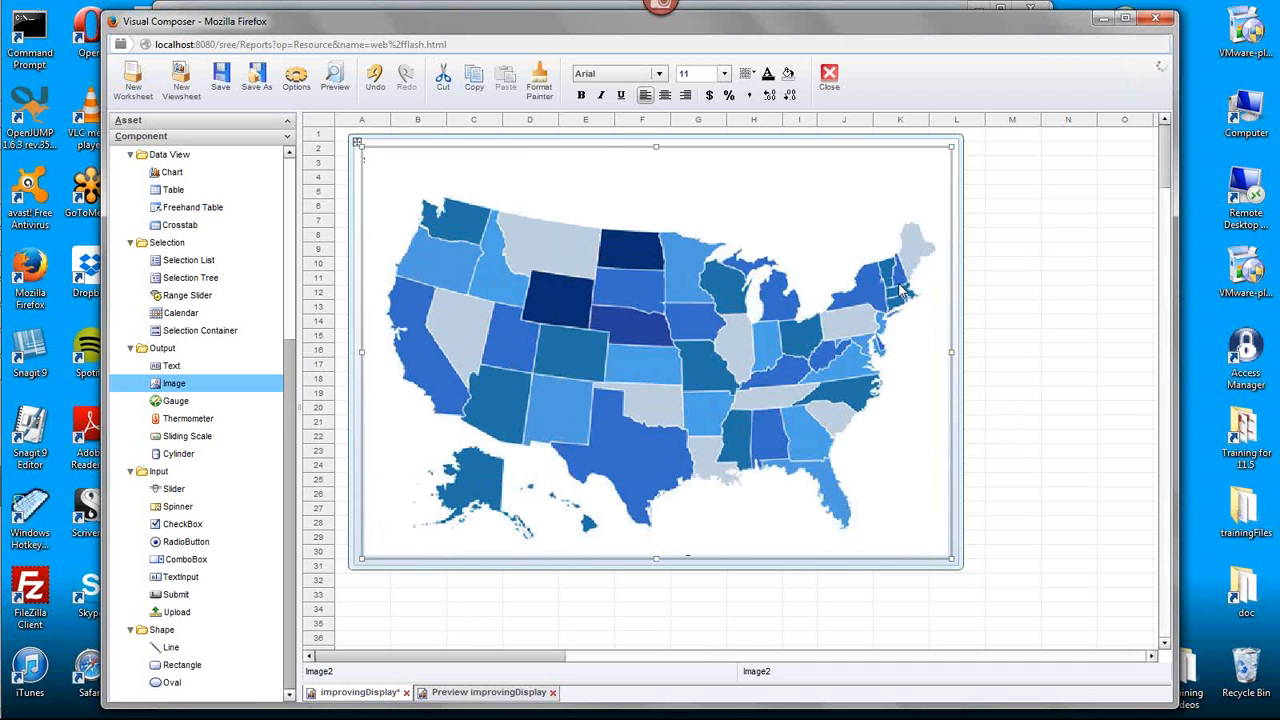
# - Send the map image to the back, and send the original background image behind it
pyautogui.rightClick(940, 206)
pyautogui.click(1000, 347)
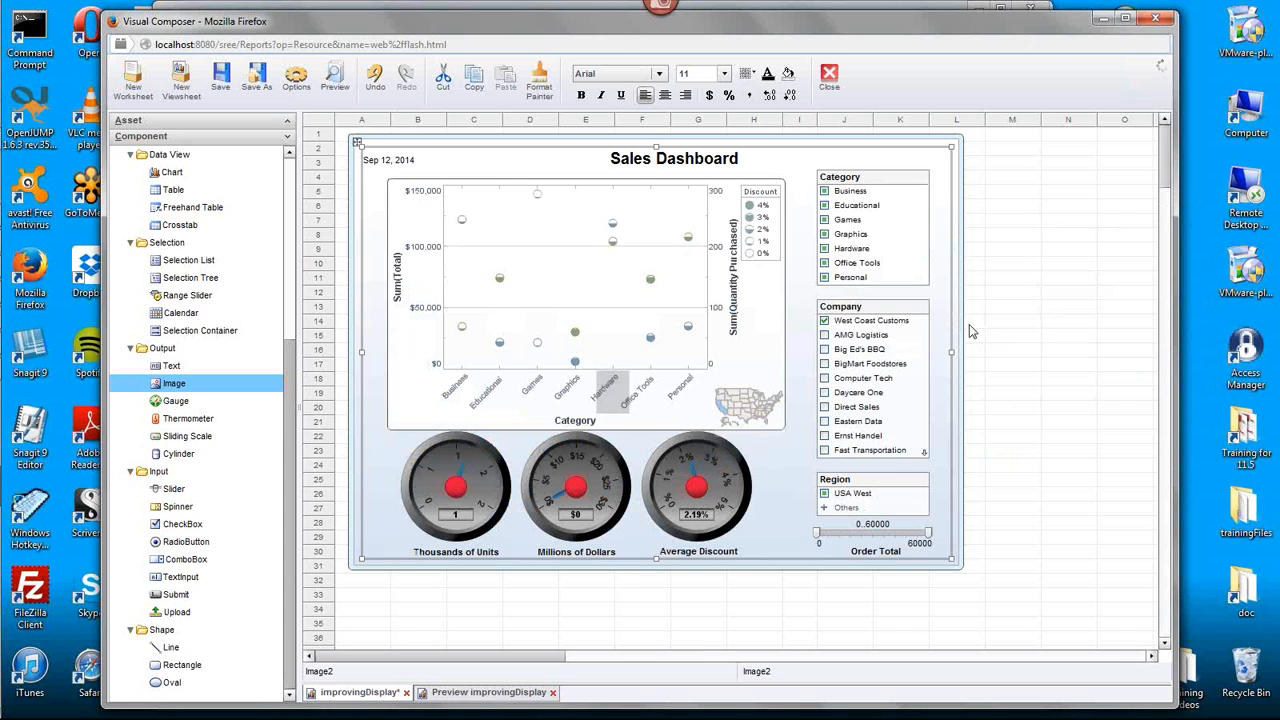
pyautogui.click(957, 250)
pyautogui.rightClick(957, 249)
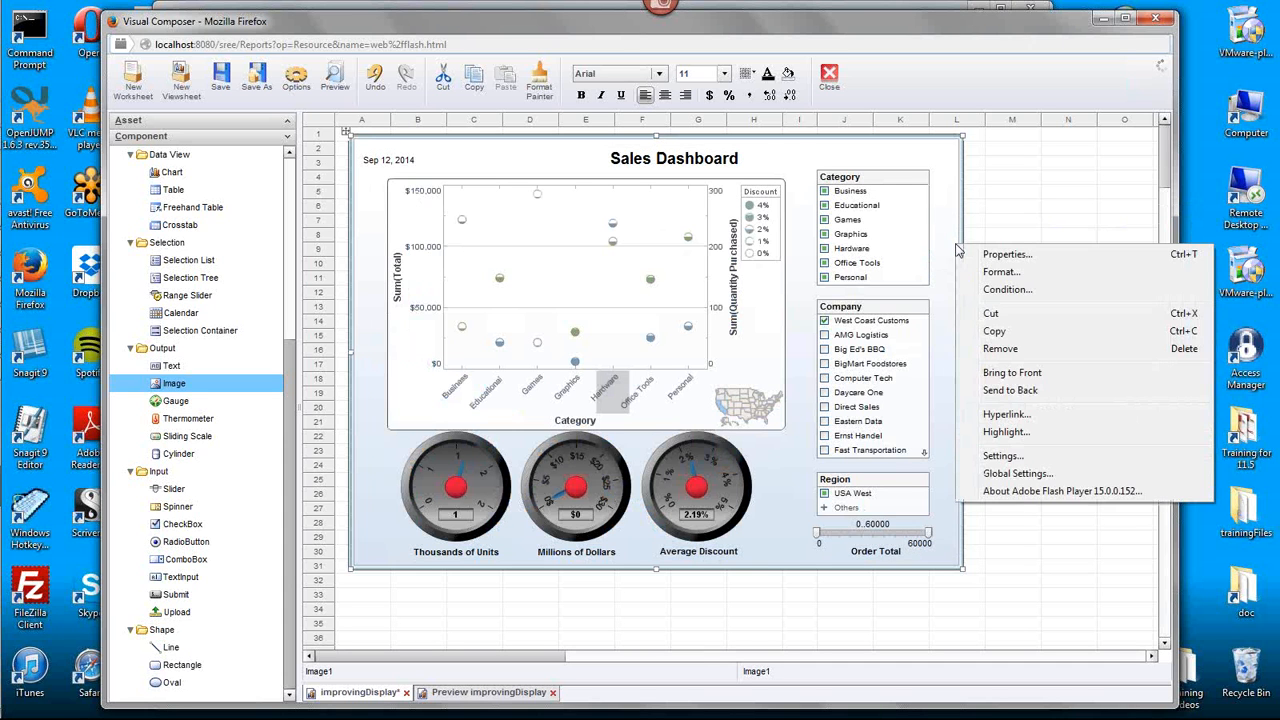
pyautogui.click(1000, 390)
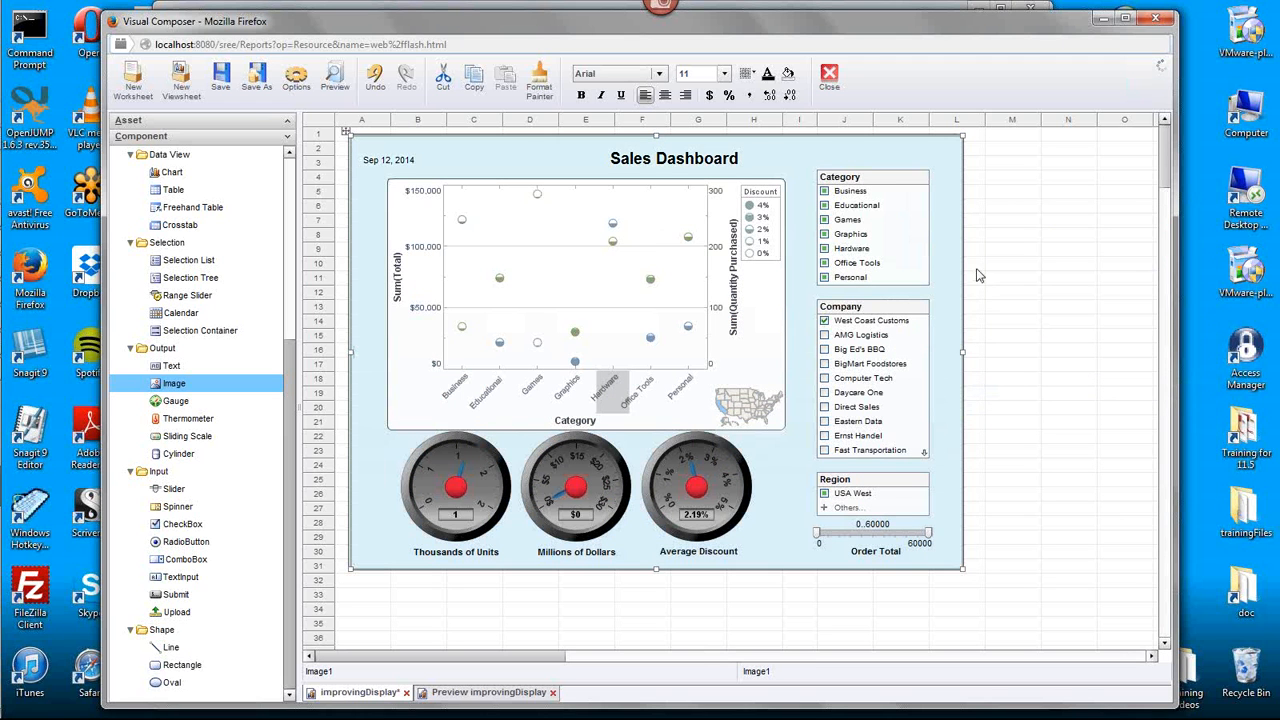
# - Send the light blue framing rectangle to the back, behind both images
pyautogui.click(348, 580)
pyautogui.click(350, 572)
pyautogui.rightClick(350, 572)
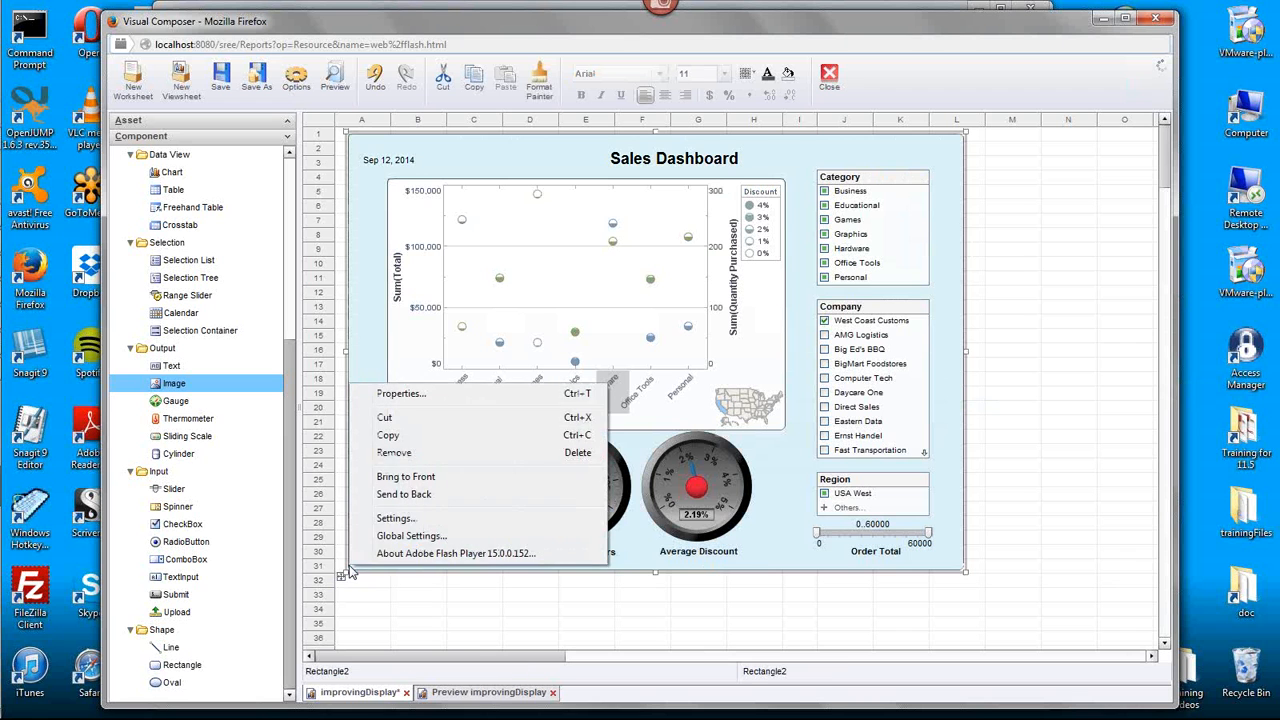
pyautogui.click(395, 494)
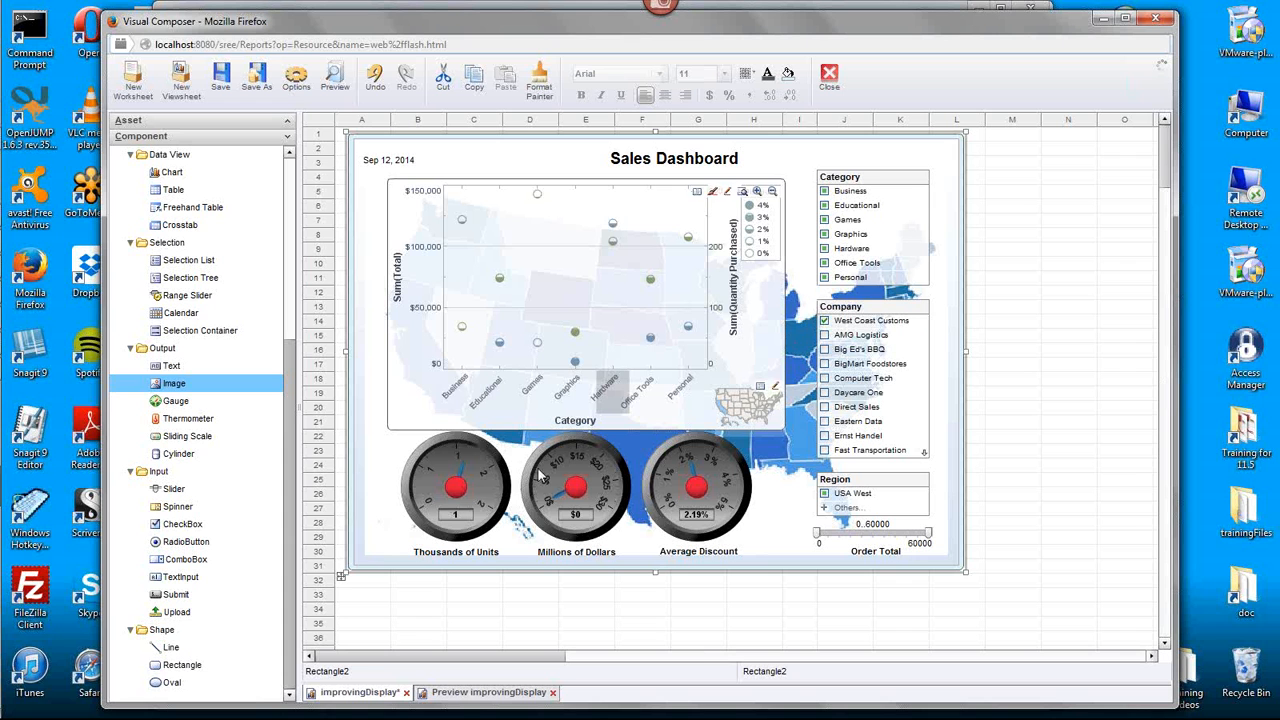
# - Lower the fill alpha of the U.S. map image in its color format settings
pyautogui.click(370, 498)
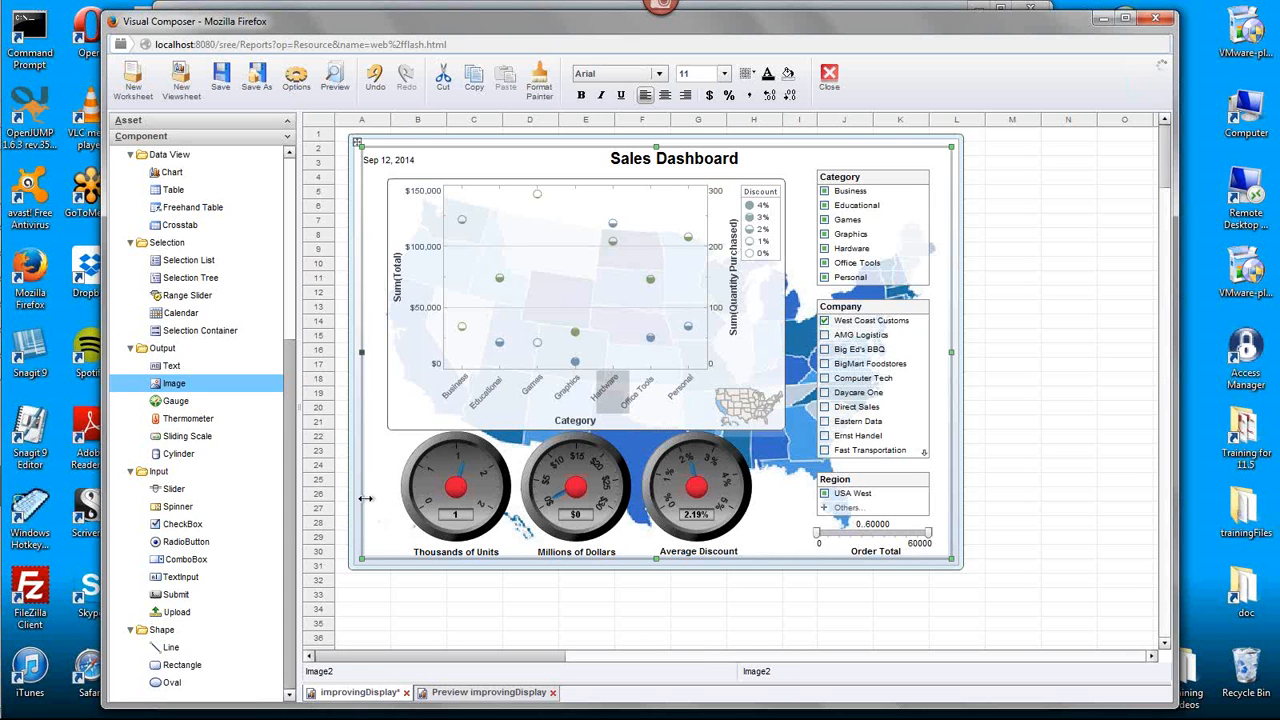
pyautogui.rightClick(368, 504)
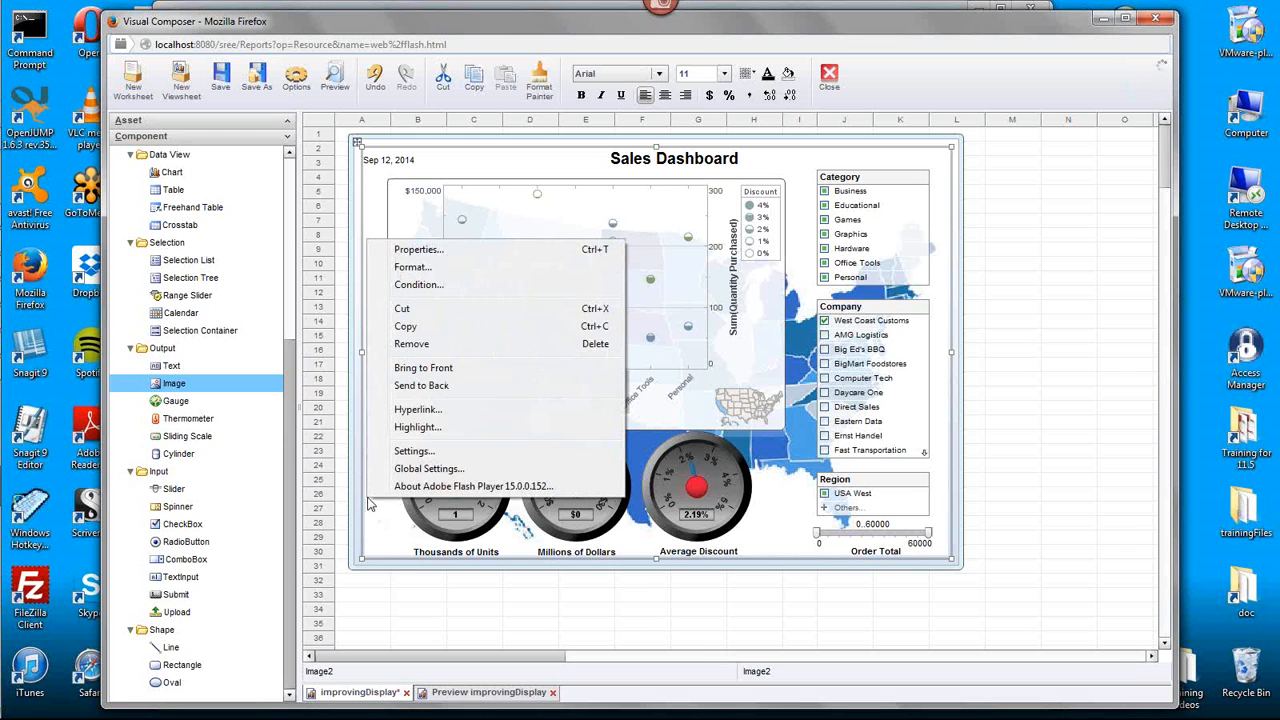
pyautogui.click(470, 268)
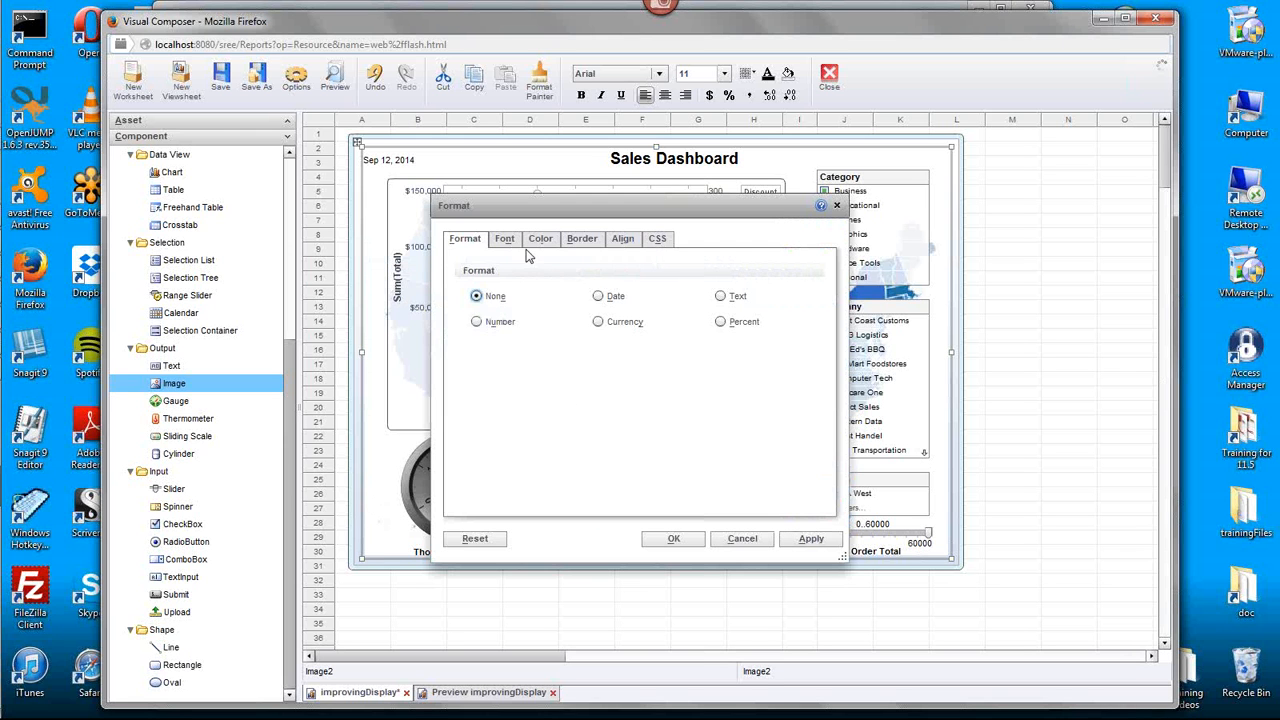
pyautogui.click(540, 238)
pyautogui.click(583, 421)
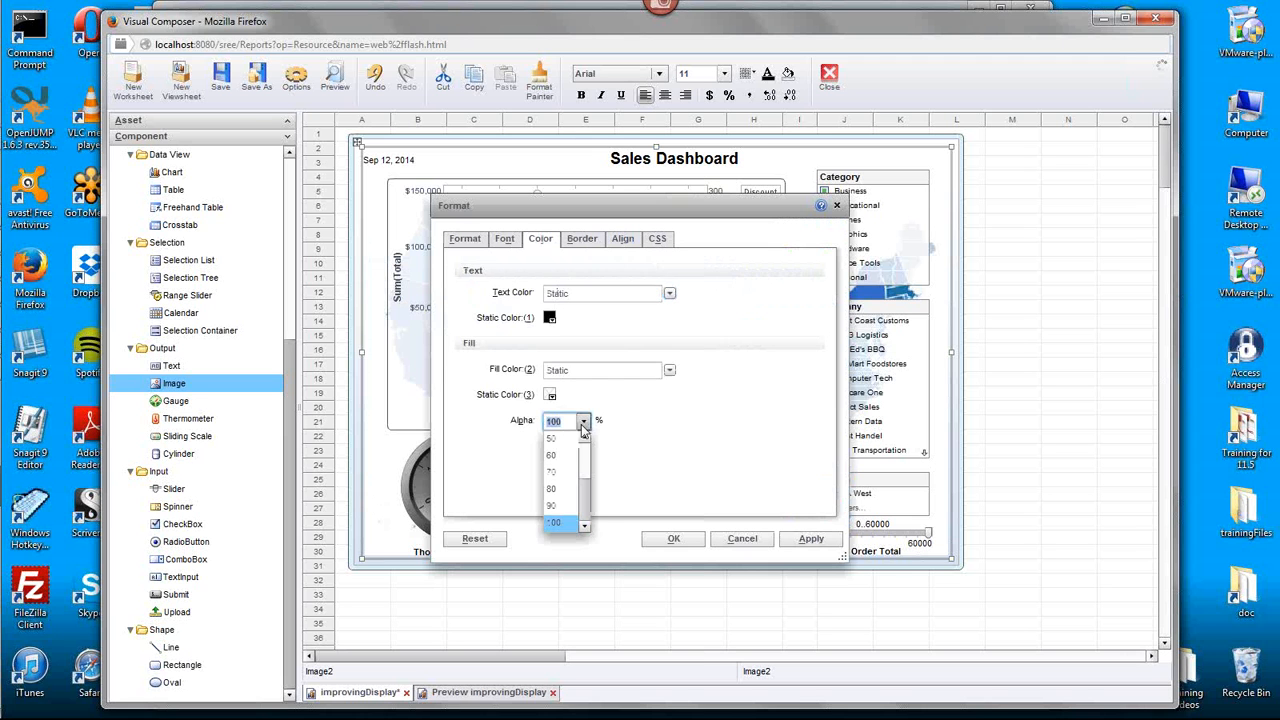
pyautogui.scroll(3, 585, 460)
pyautogui.click(566, 440)
pyautogui.click(674, 539)
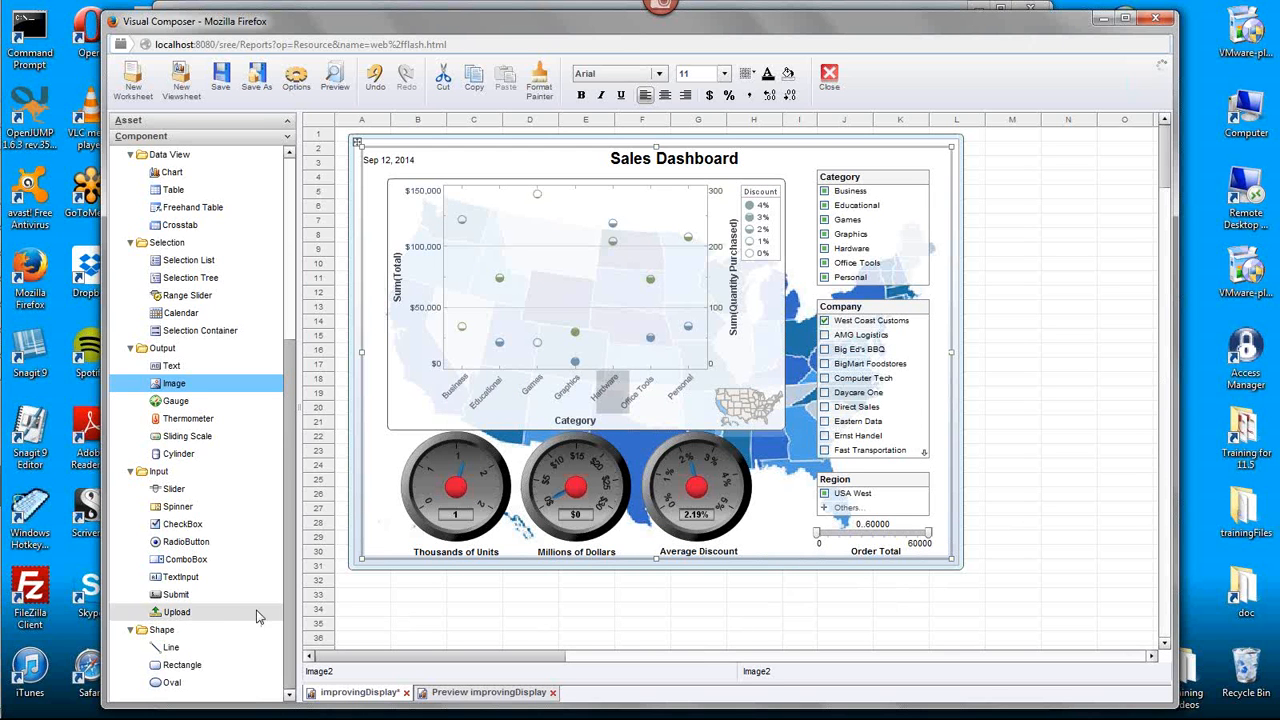
# - Add a rectangle shape below the date and title and enlarge it to cover all the dashboard components
pyautogui.moveTo(180, 665); pyautogui.dragTo(404, 200)
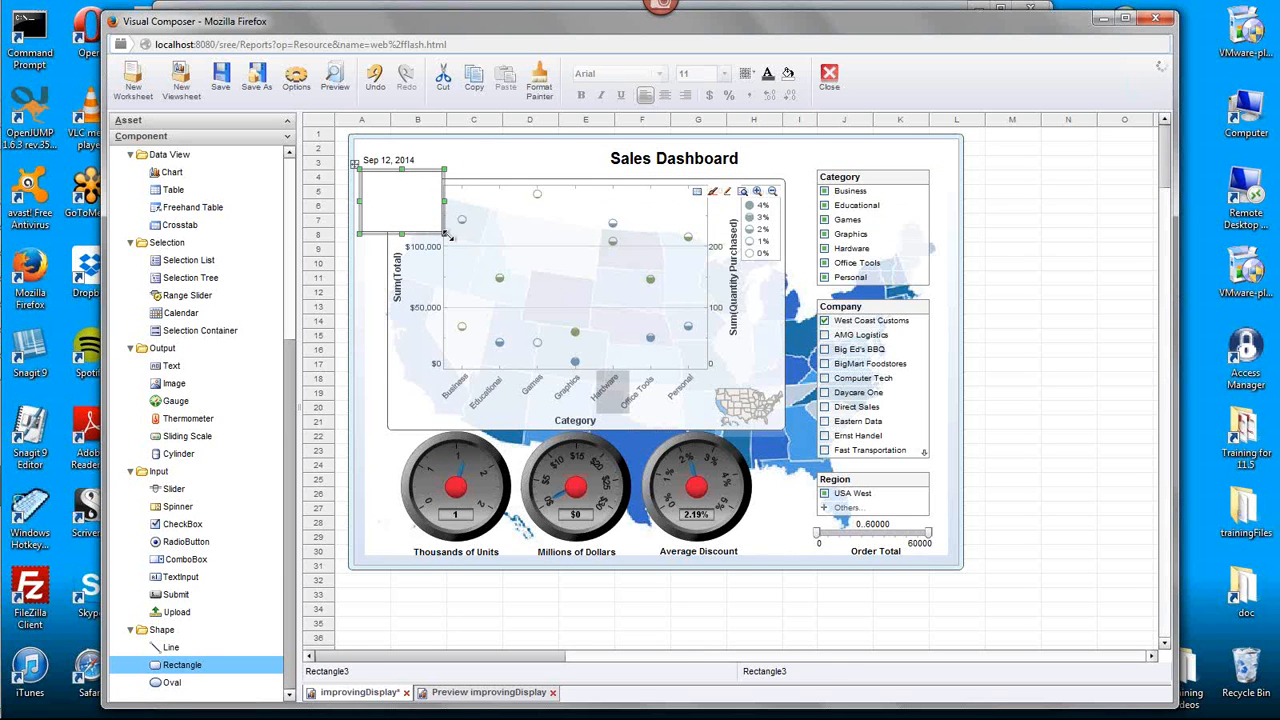
pyautogui.moveTo(630, 345)
pyautogui.mouseDown()
pyautogui.moveTo(940, 540)
pyautogui.moveTo(930, 505)
pyautogui.moveTo(954, 560)
pyautogui.mouseUp()
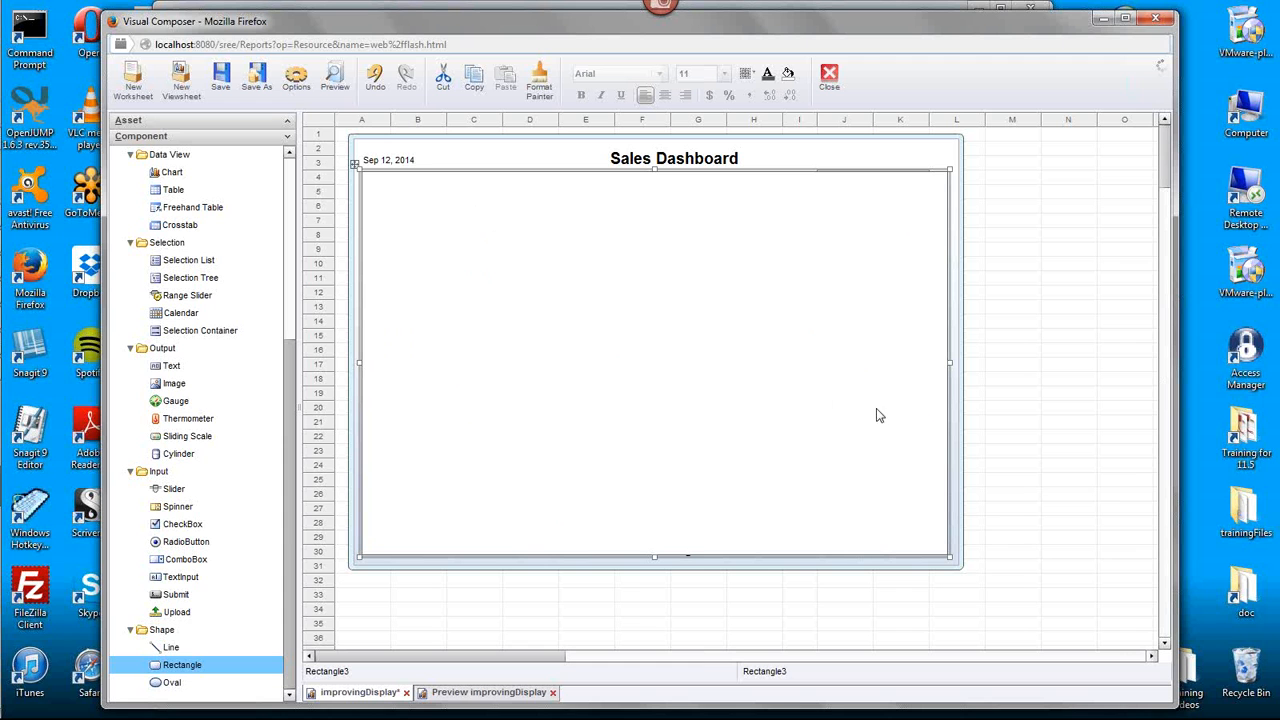
# - Send the new white rectangle to the back, and send the U.S. map image behind it
pyautogui.rightClick(938, 429)
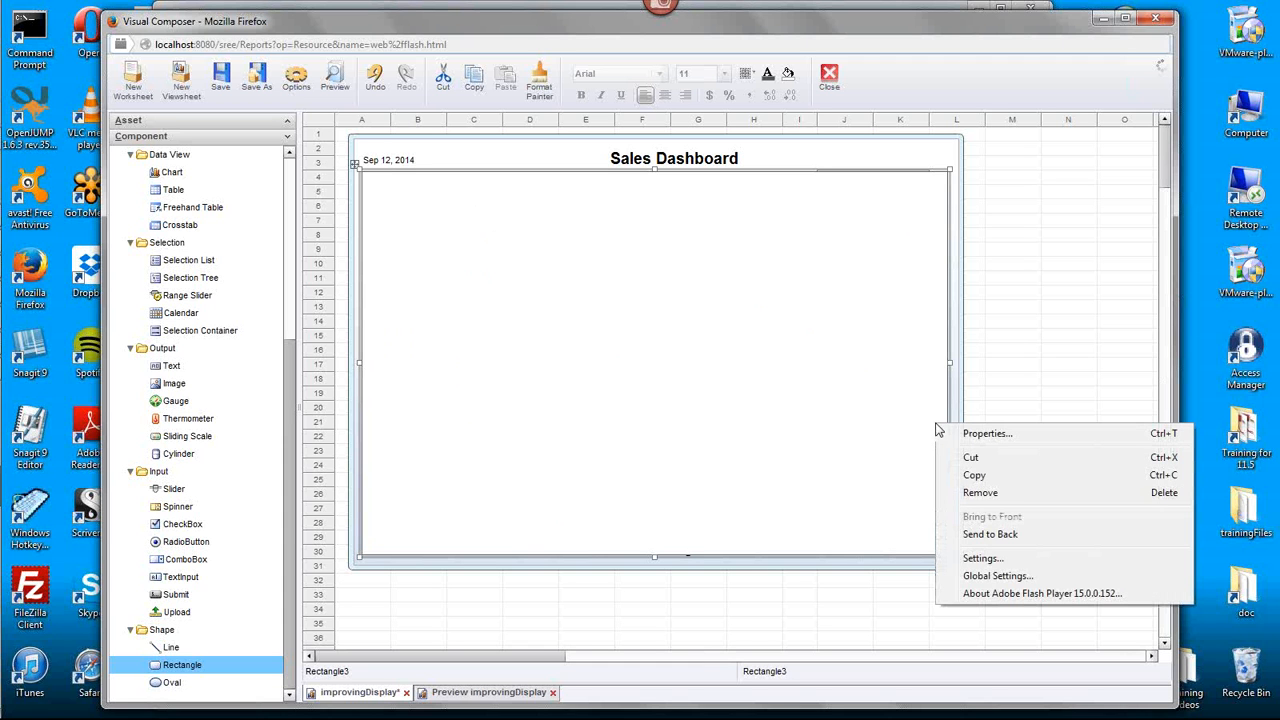
pyautogui.click(985, 536)
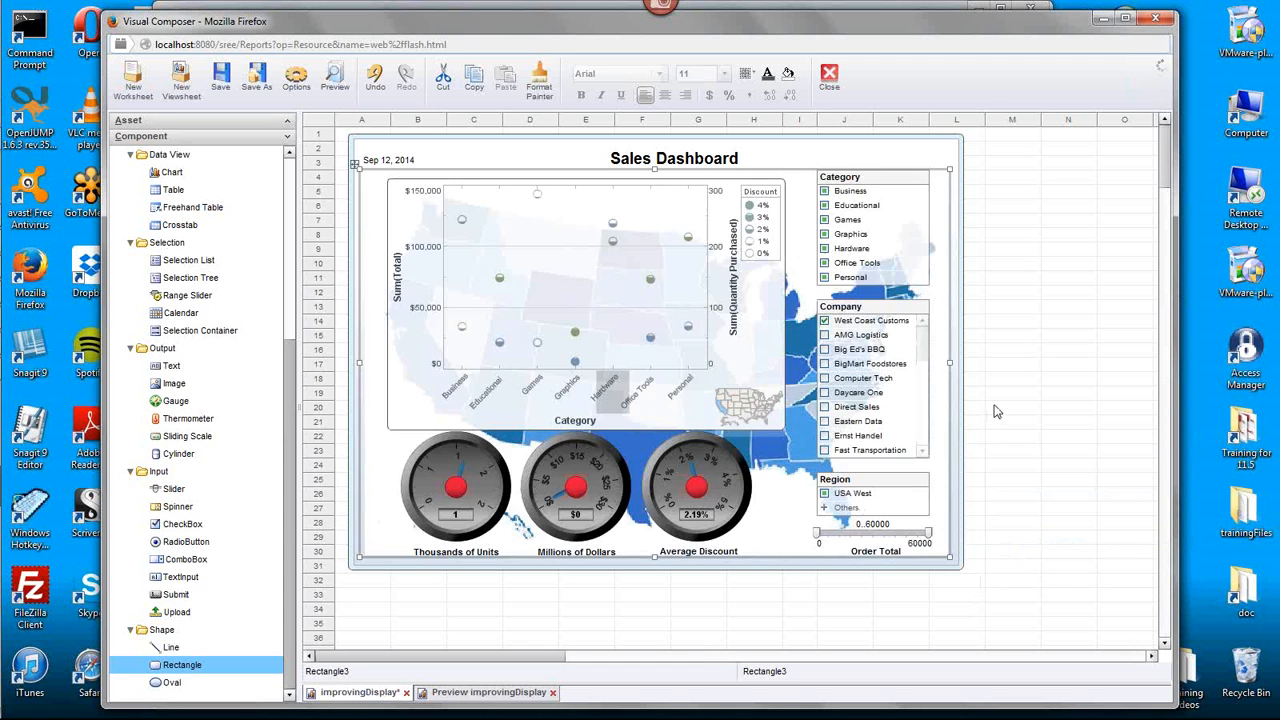
pyautogui.click(803, 393)
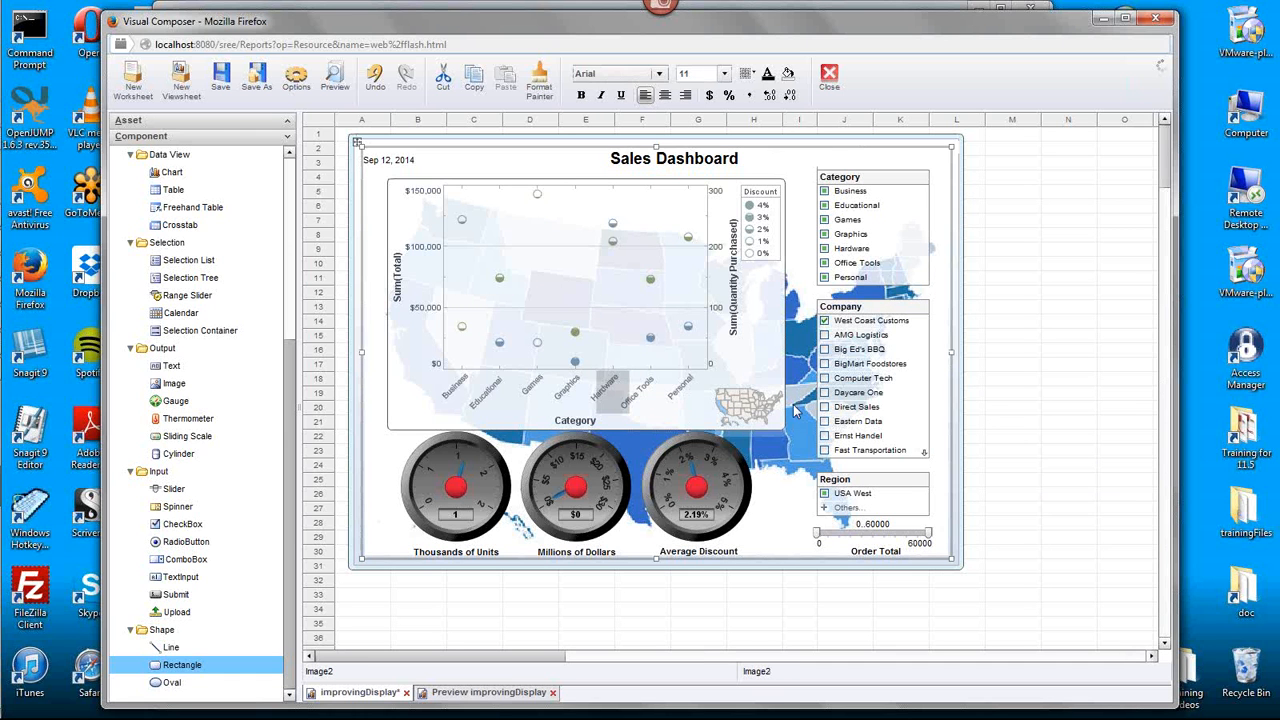
pyautogui.rightClick(797, 391)
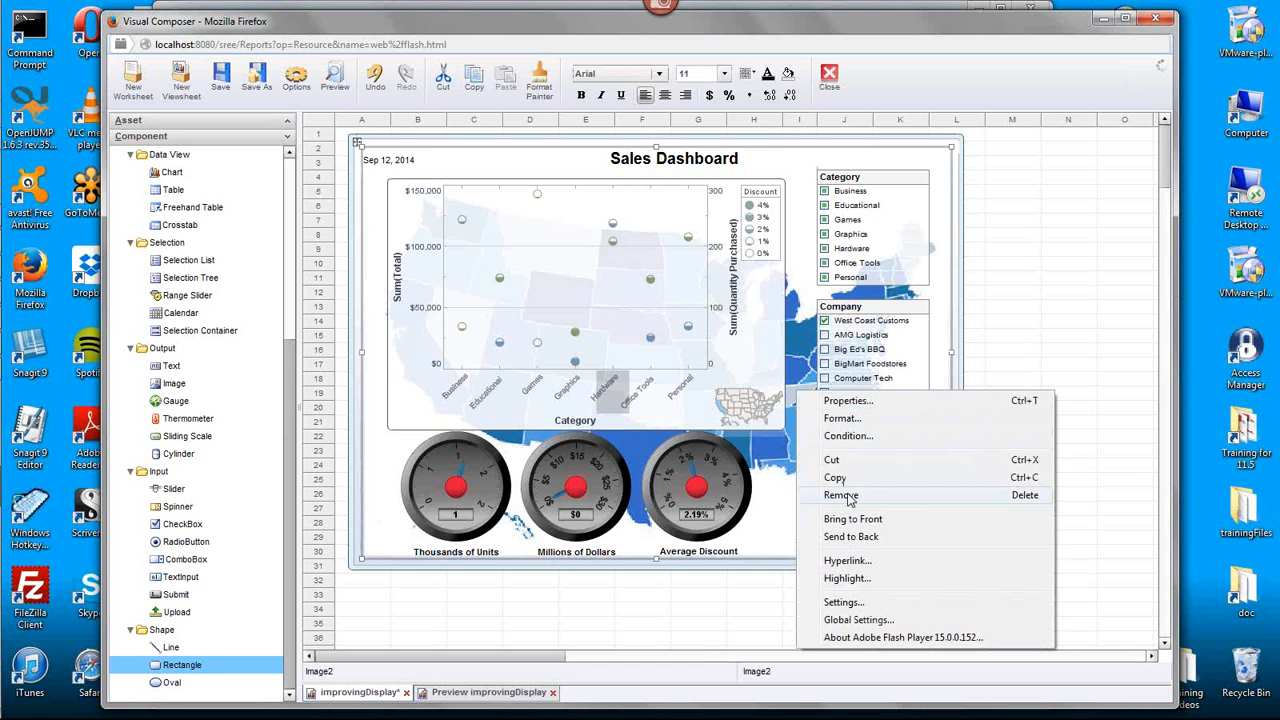
pyautogui.click(851, 536)
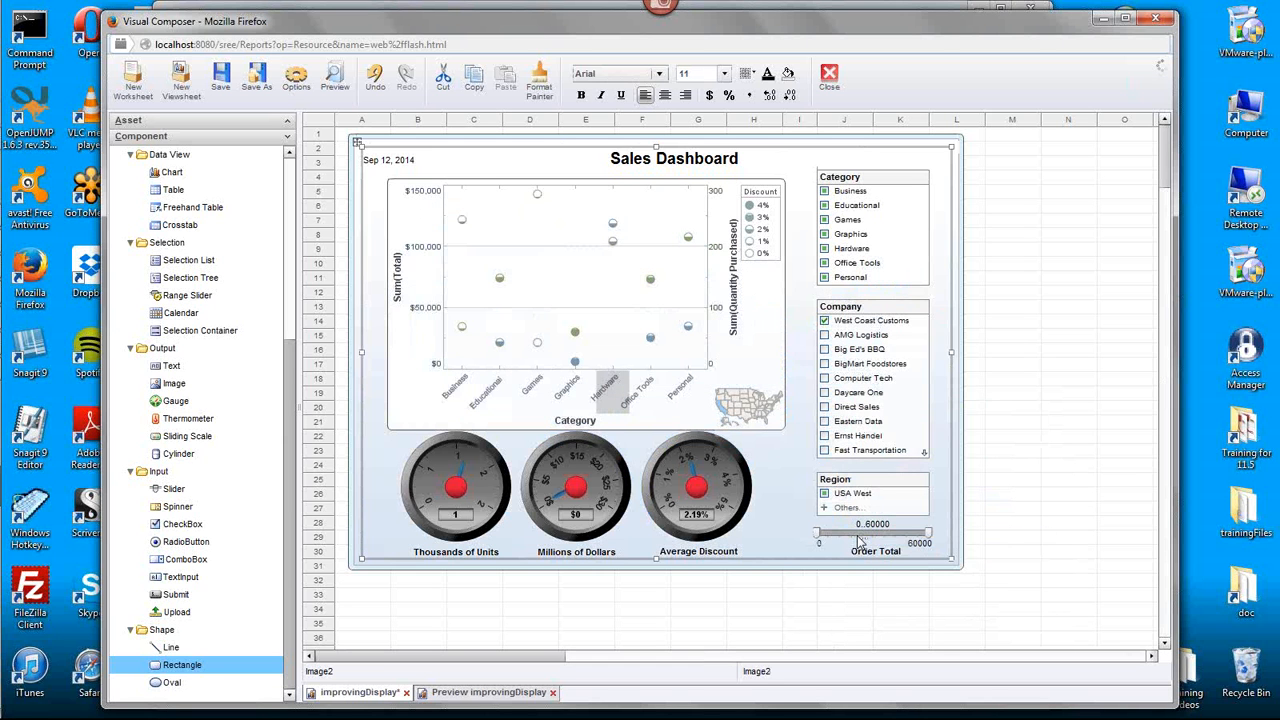
# - Send the original background image to the back, and send the light blue framing rectangle behind it
pyautogui.click(957, 360)
pyautogui.rightClick(957, 361)
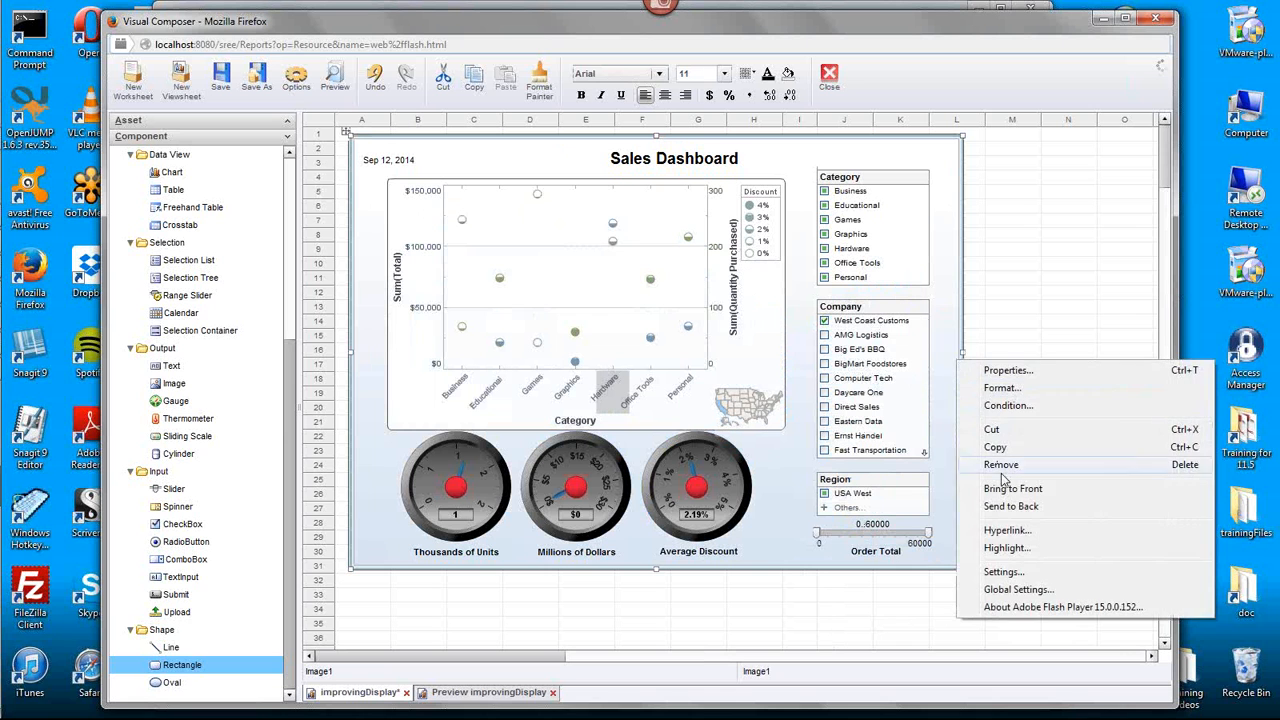
pyautogui.click(1050, 506)
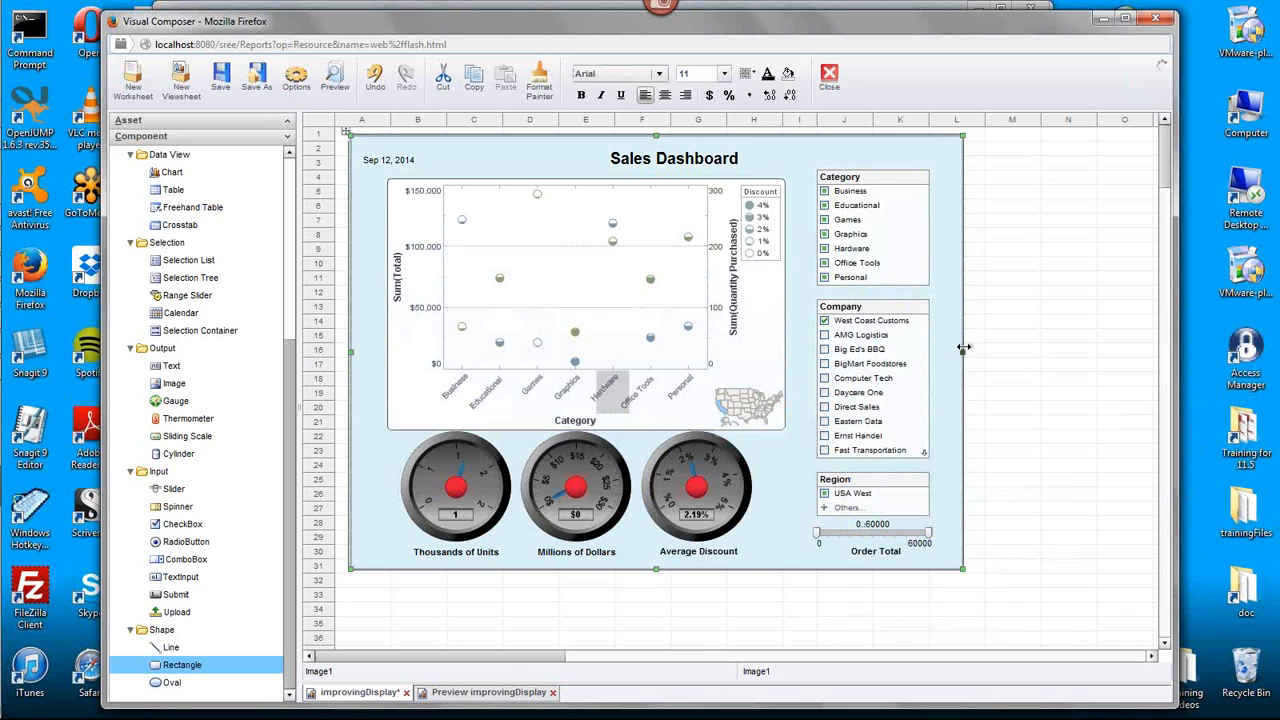
pyautogui.click(968, 312)
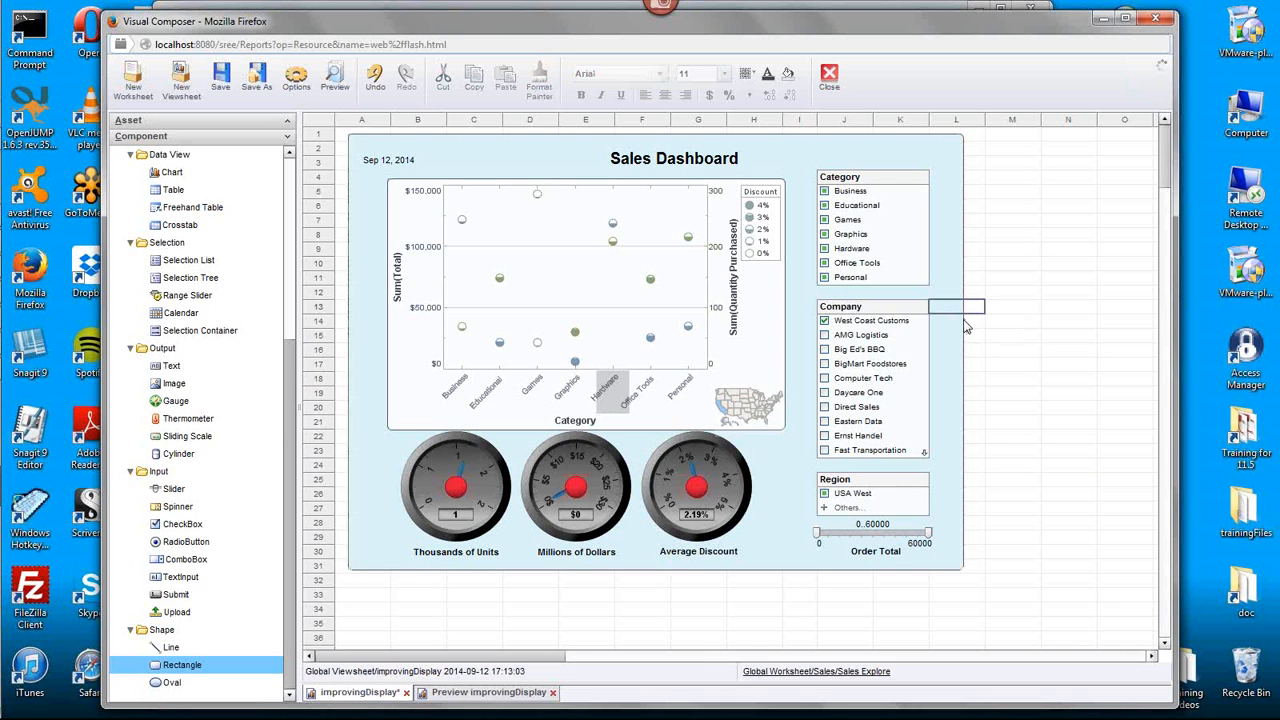
pyautogui.click(965, 330)
pyautogui.rightClick(966, 331)
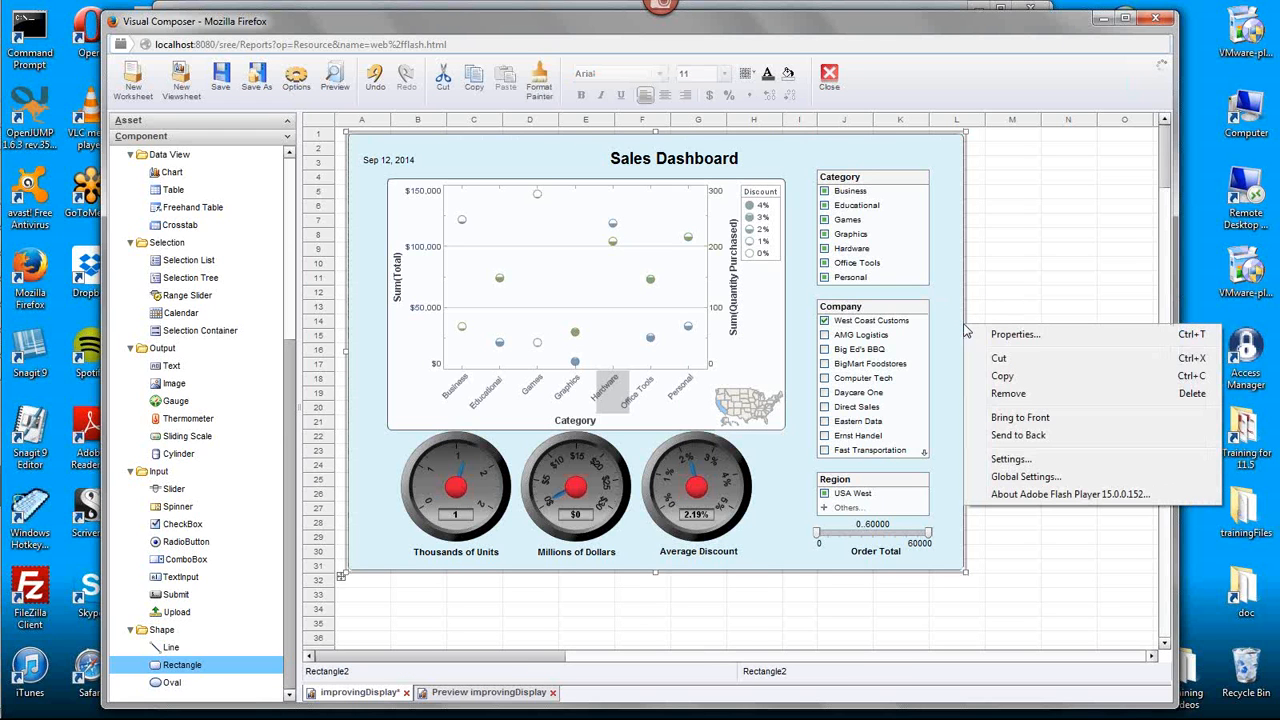
pyautogui.click(1013, 438)
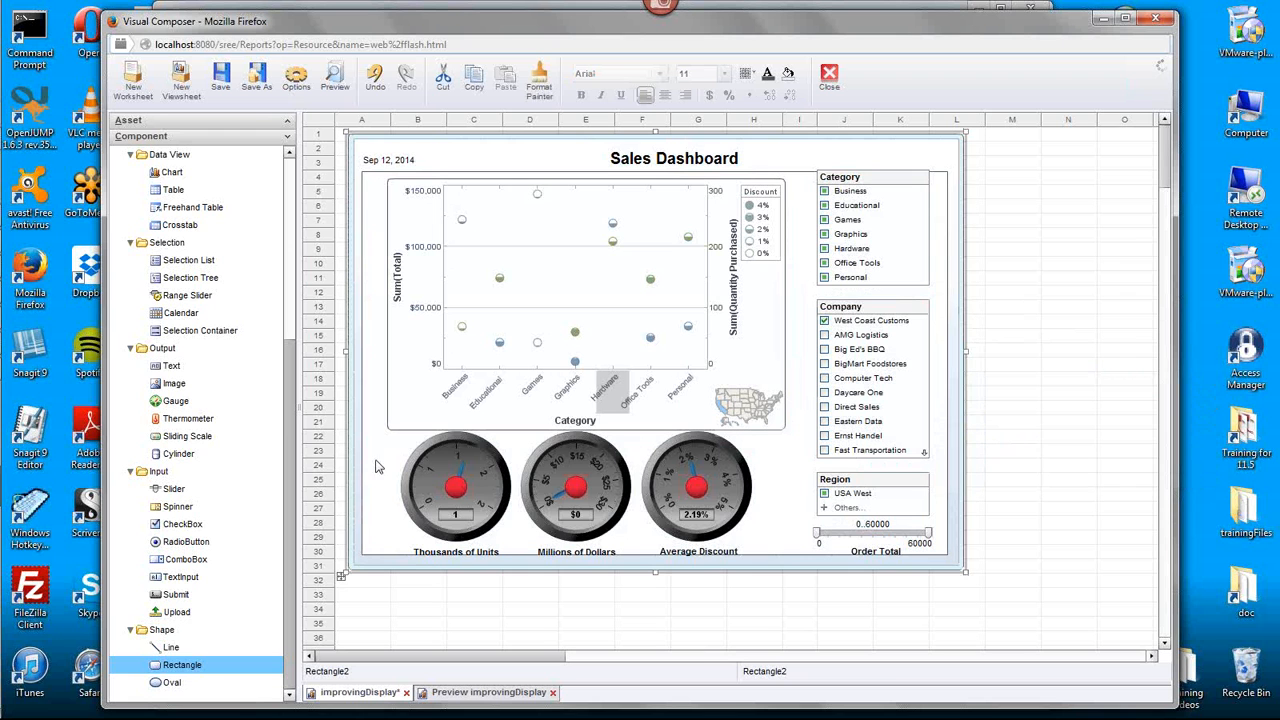
# - Stretch the white rectangle's lower edge down past the background to row 38
pyautogui.click(383, 418)
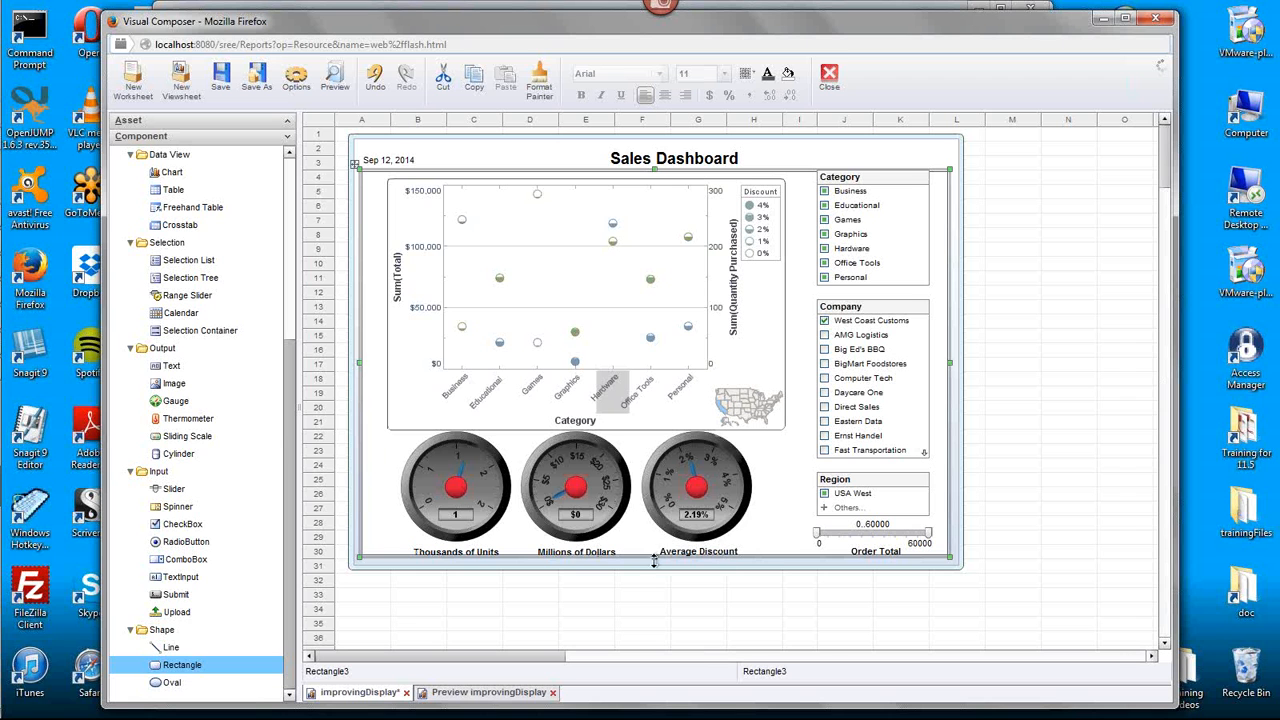
pyautogui.moveTo(656, 558); pyautogui.dragTo(656, 626)
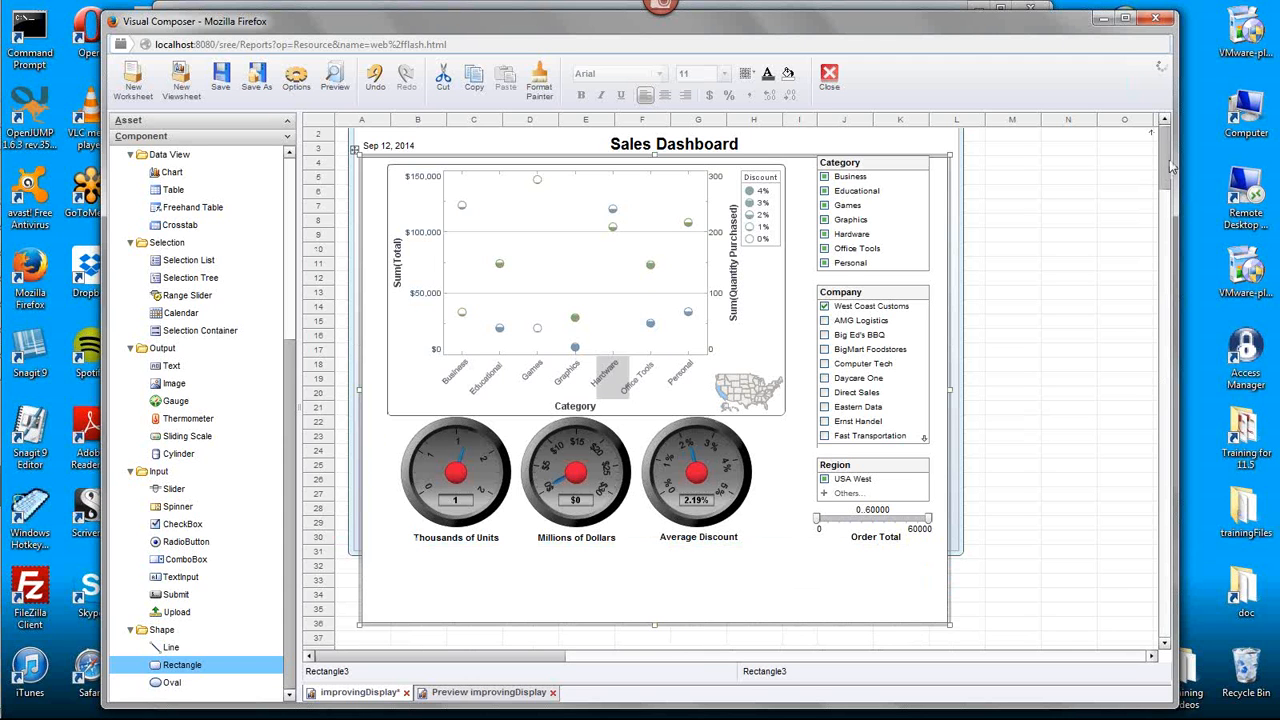
pyautogui.scroll(-2, 1168, 170)
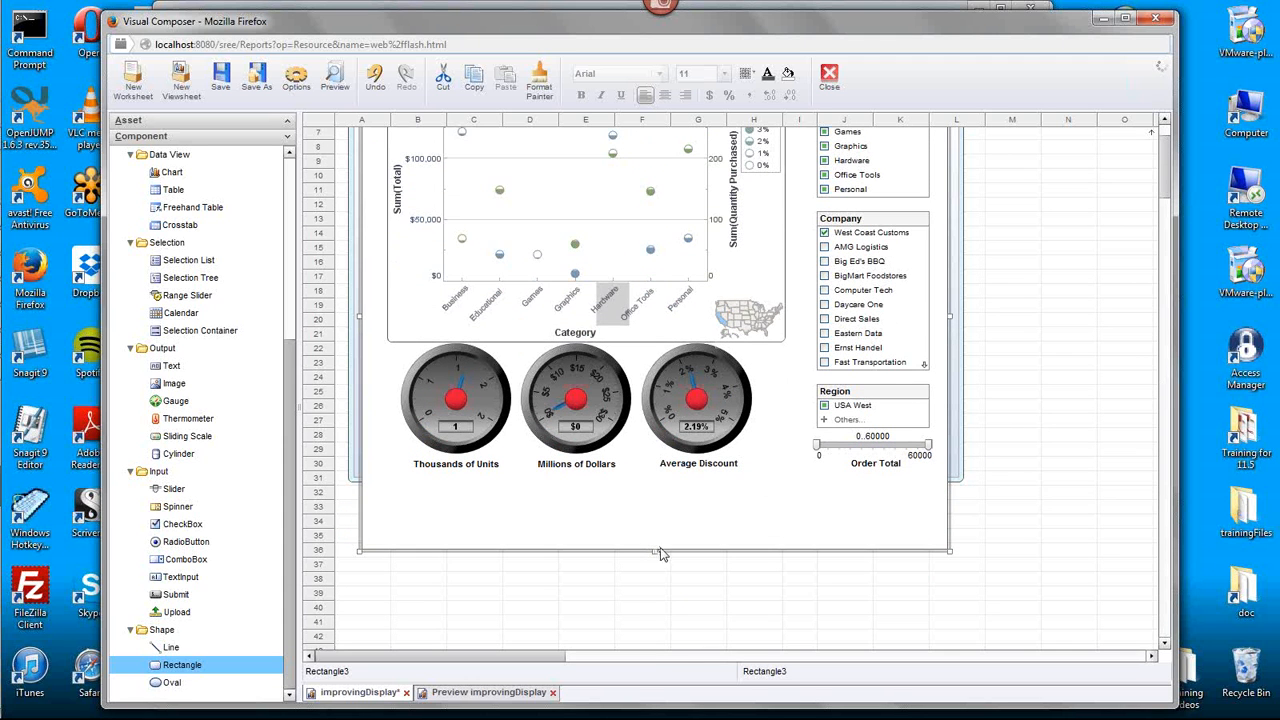
pyautogui.moveTo(654, 551); pyautogui.dragTo(665, 585)
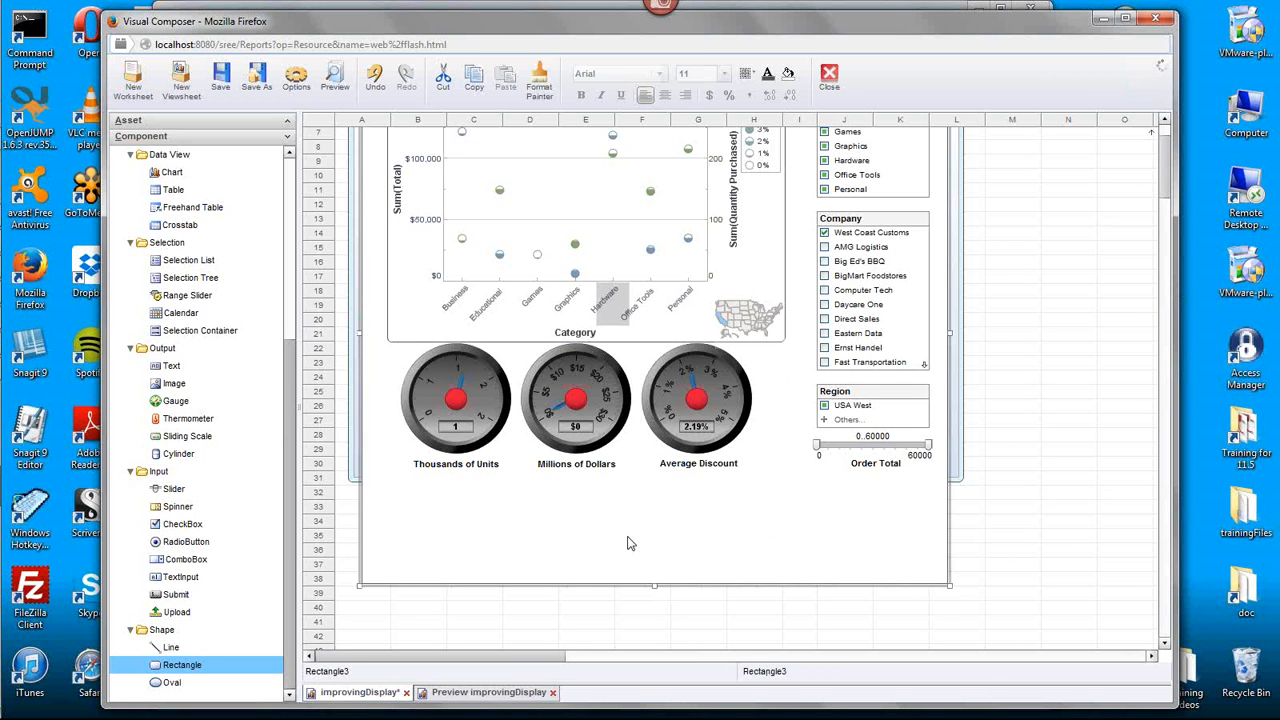
# - Set the white rectangle's fill alpha to 70% in its shape properties
pyautogui.rightClick(684, 533)
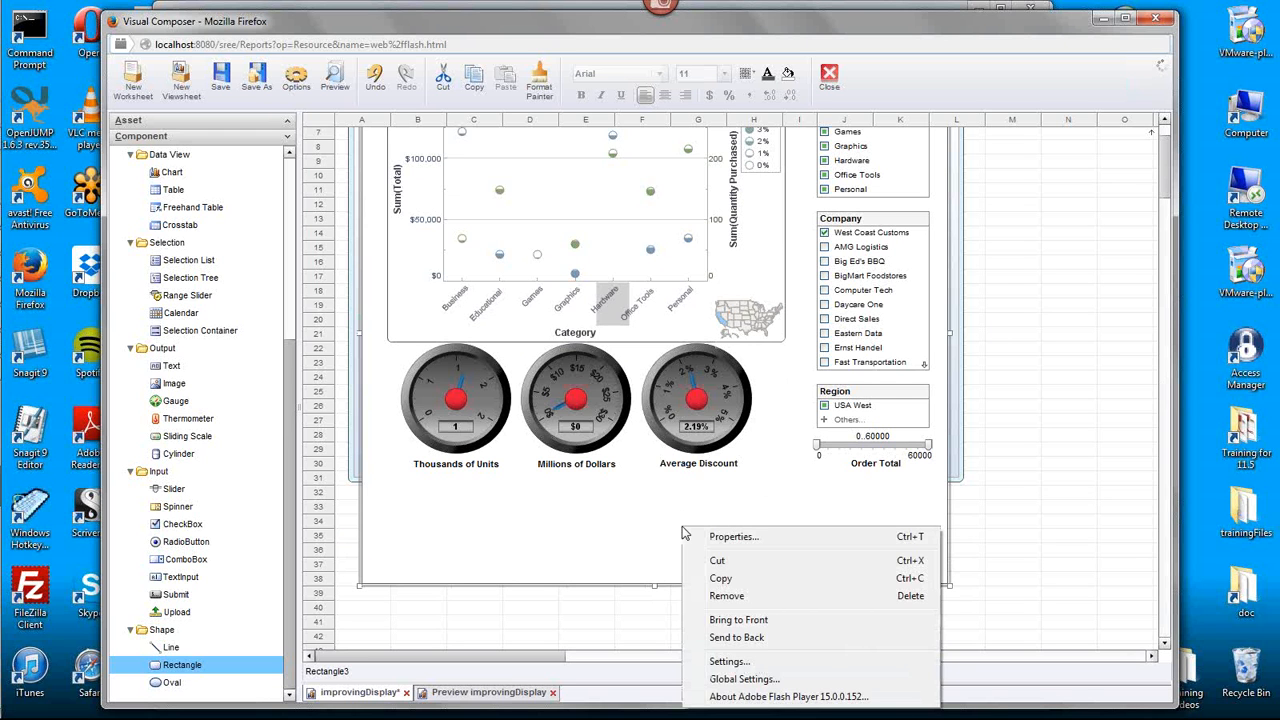
pyautogui.click(729, 536)
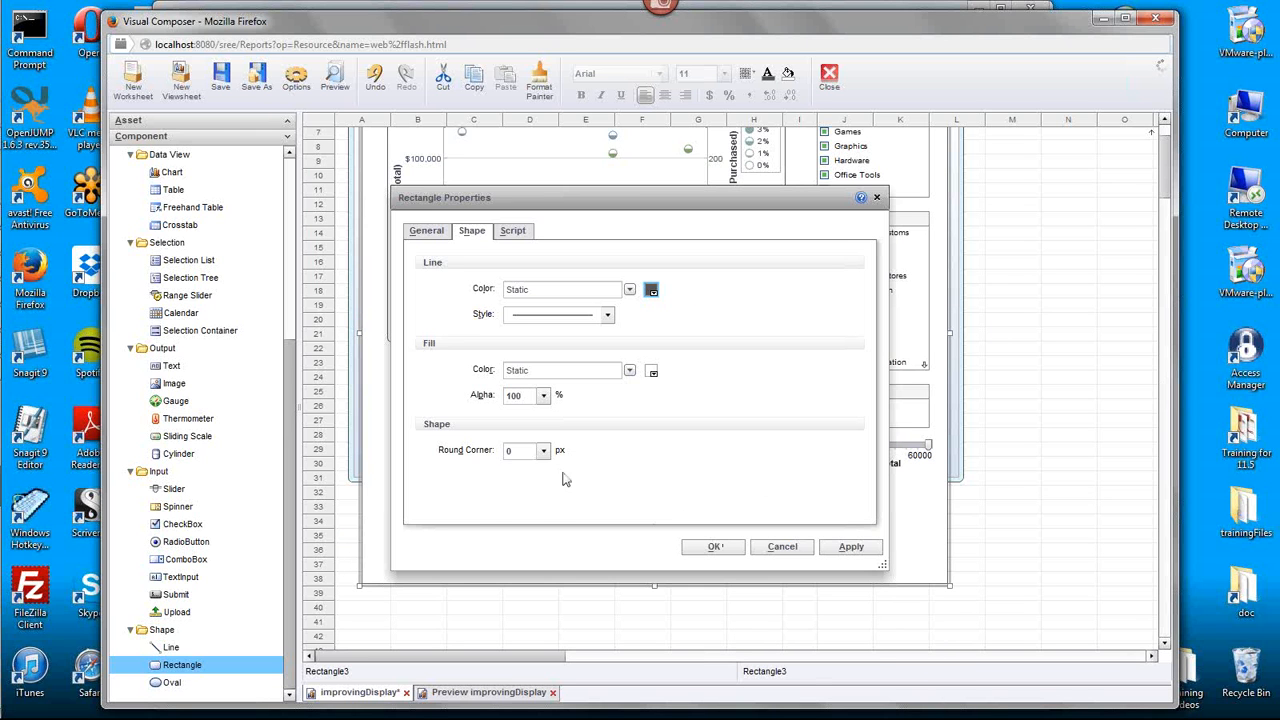
pyautogui.click(544, 453)
pyautogui.click(537, 471)
pyautogui.click(544, 396)
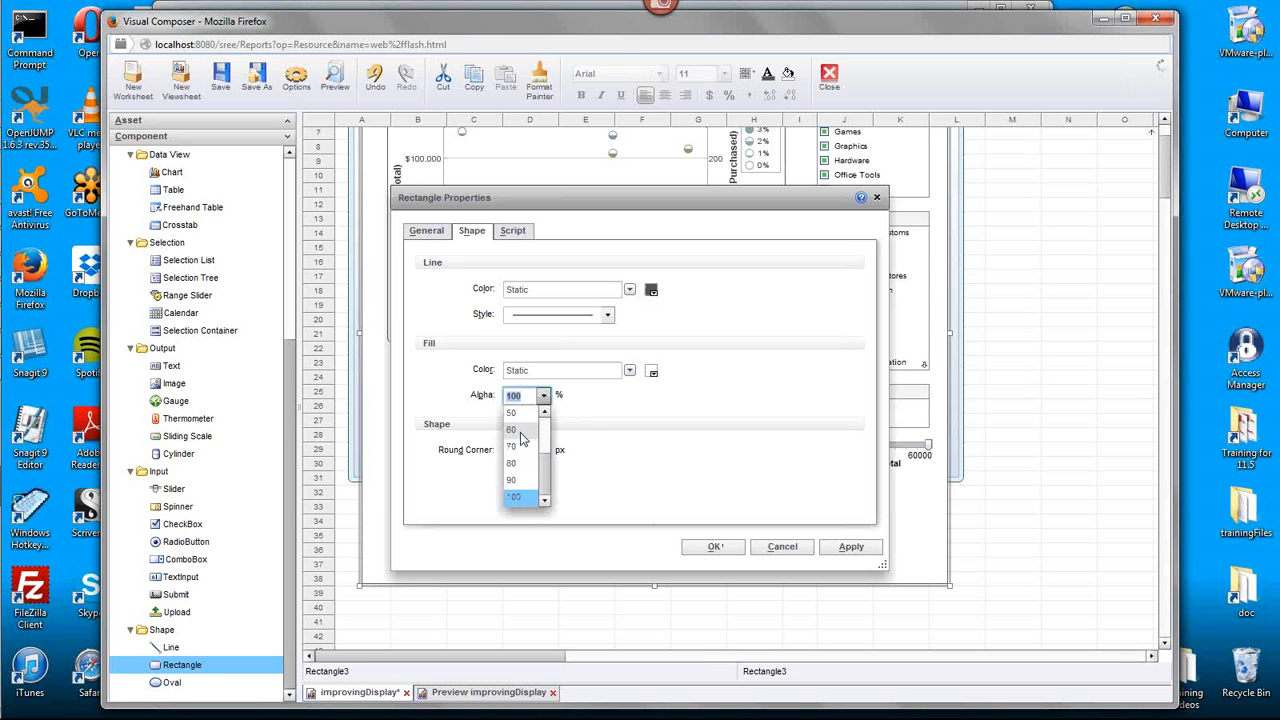
pyautogui.click(520, 462)
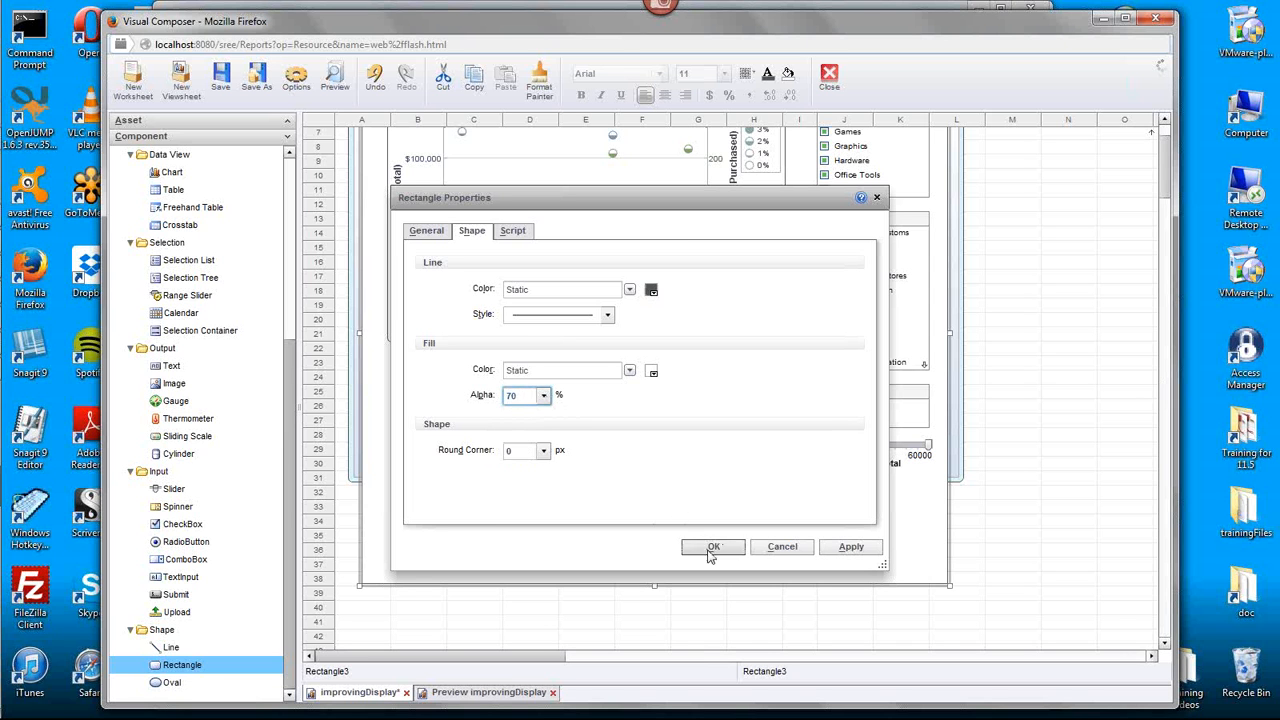
pyautogui.click(711, 548)
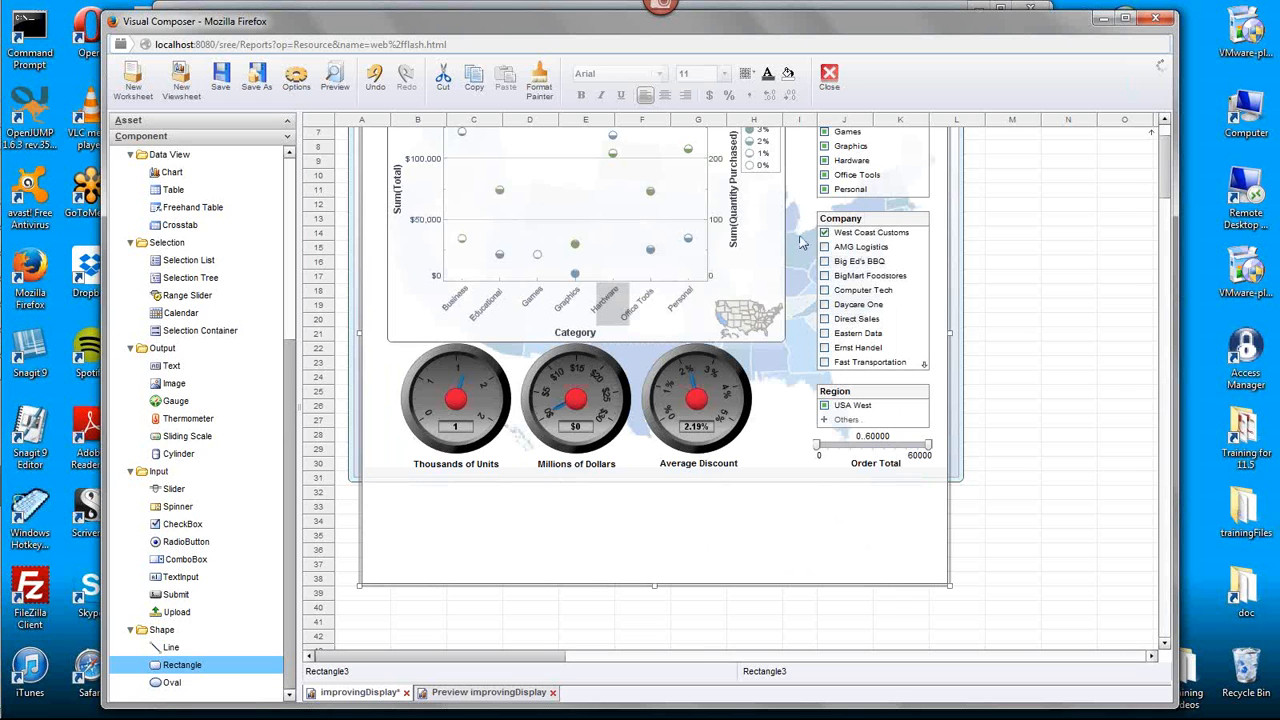
# - Shorten the white rectangle so its lower edge sits just below the gauge labels, inside the background
pyautogui.moveTo(654, 587); pyautogui.dragTo(668, 478)
pyautogui.click(1030, 406)
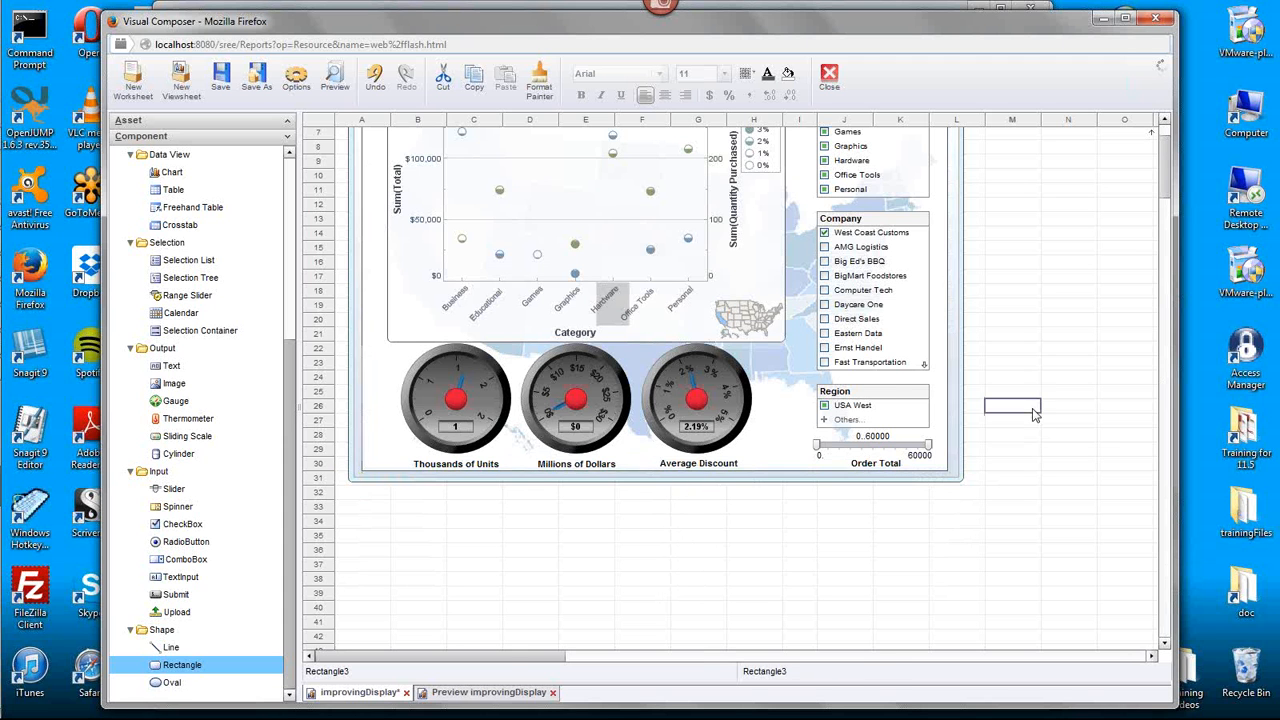
pyautogui.scroll(2, 1035, 415)
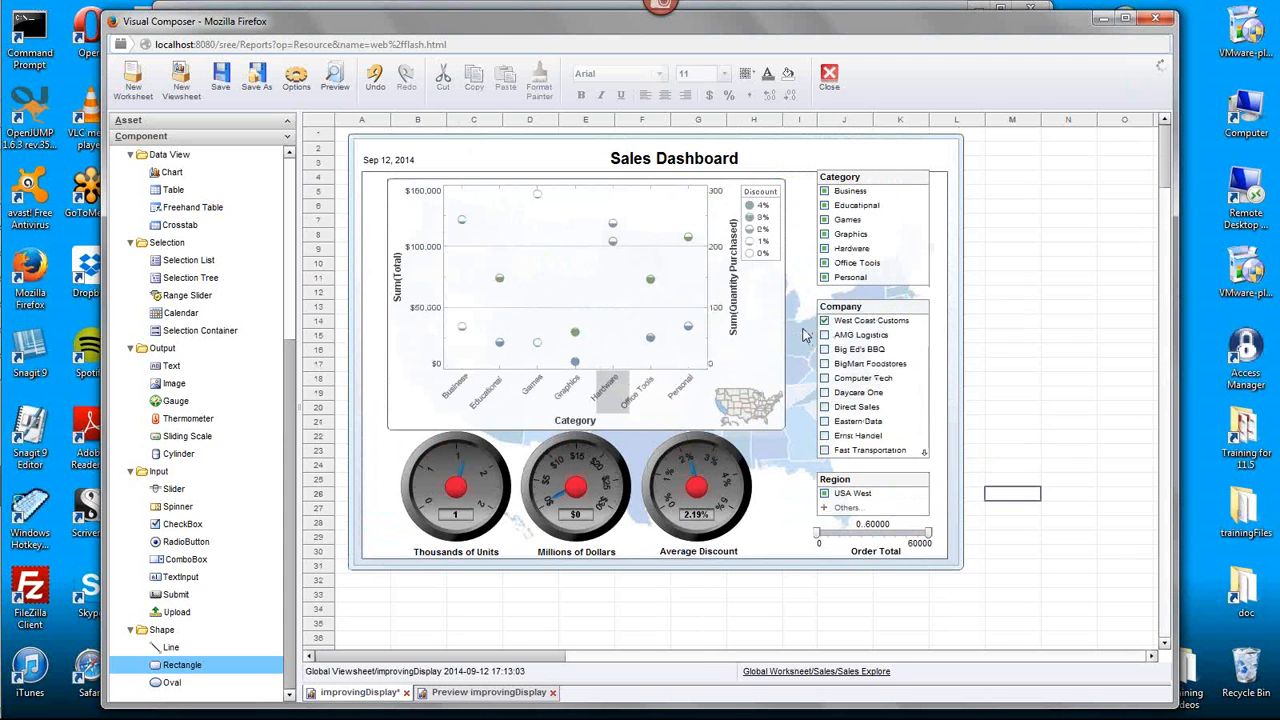
# - Switch to InetSoft Training Webinar.pdf in Adobe Reader to view the Improving Dashboard Appearance page
pyautogui.moveTo(909, 485)
pyautogui.moveTo(3, 295)
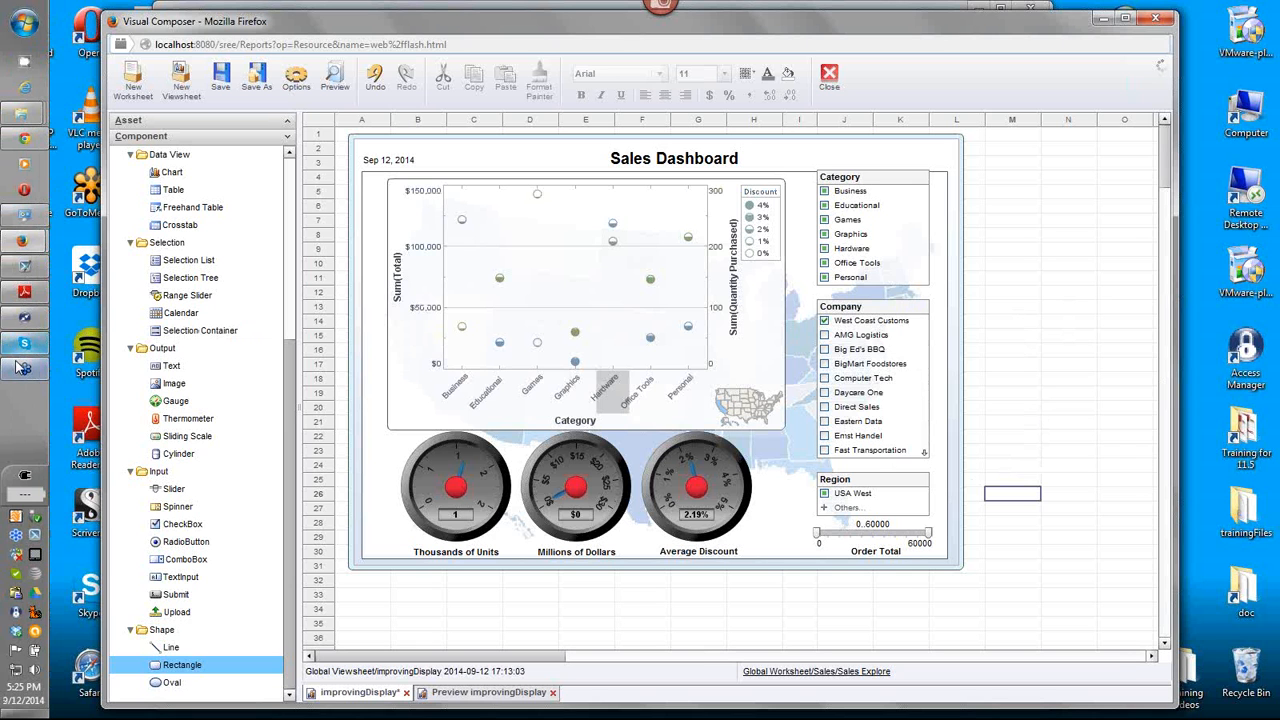
pyautogui.click(25, 291)
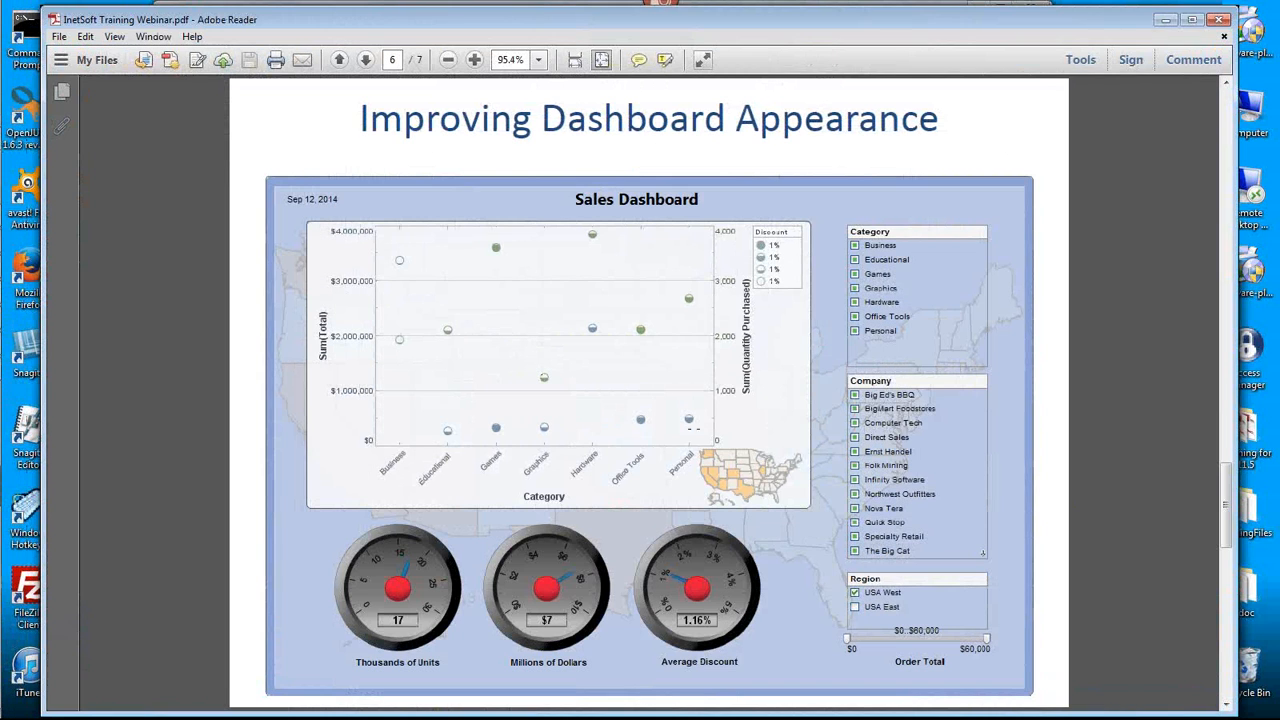